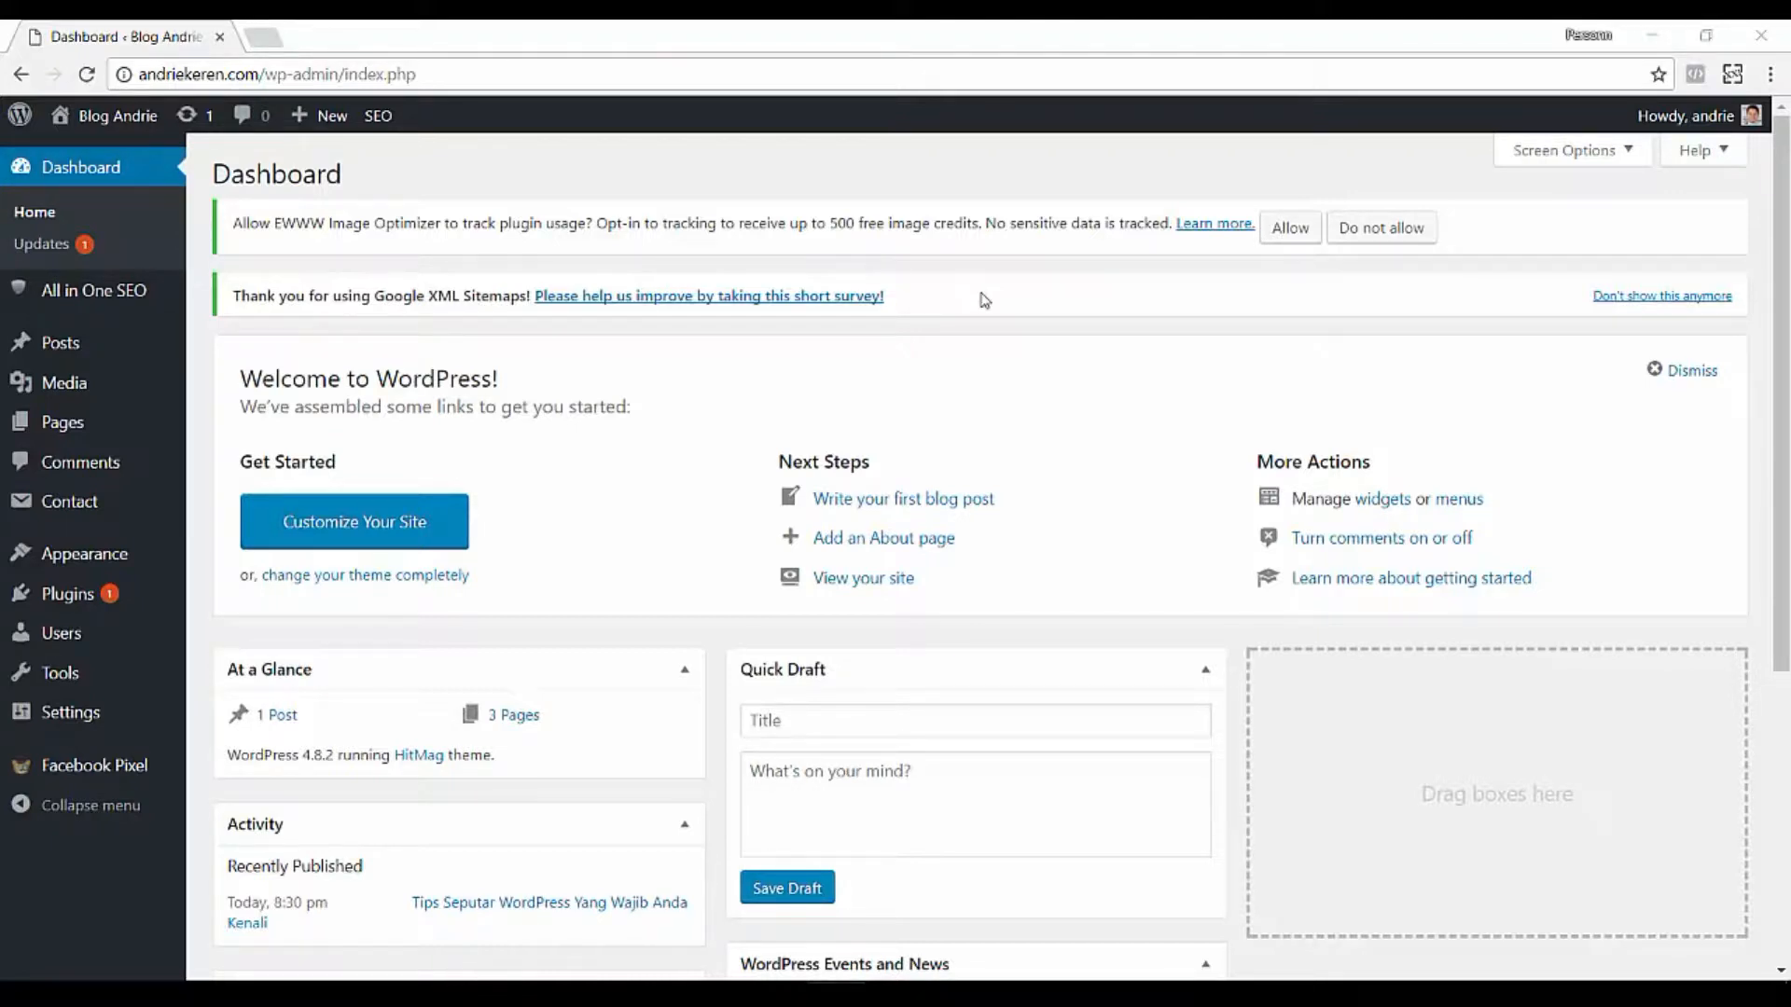
# Open the blog's public site in a new tab and examine the homepage's sidebar widgets and footer.
pyautogui.moveTo(120, 116)
pyautogui.click(84, 159)
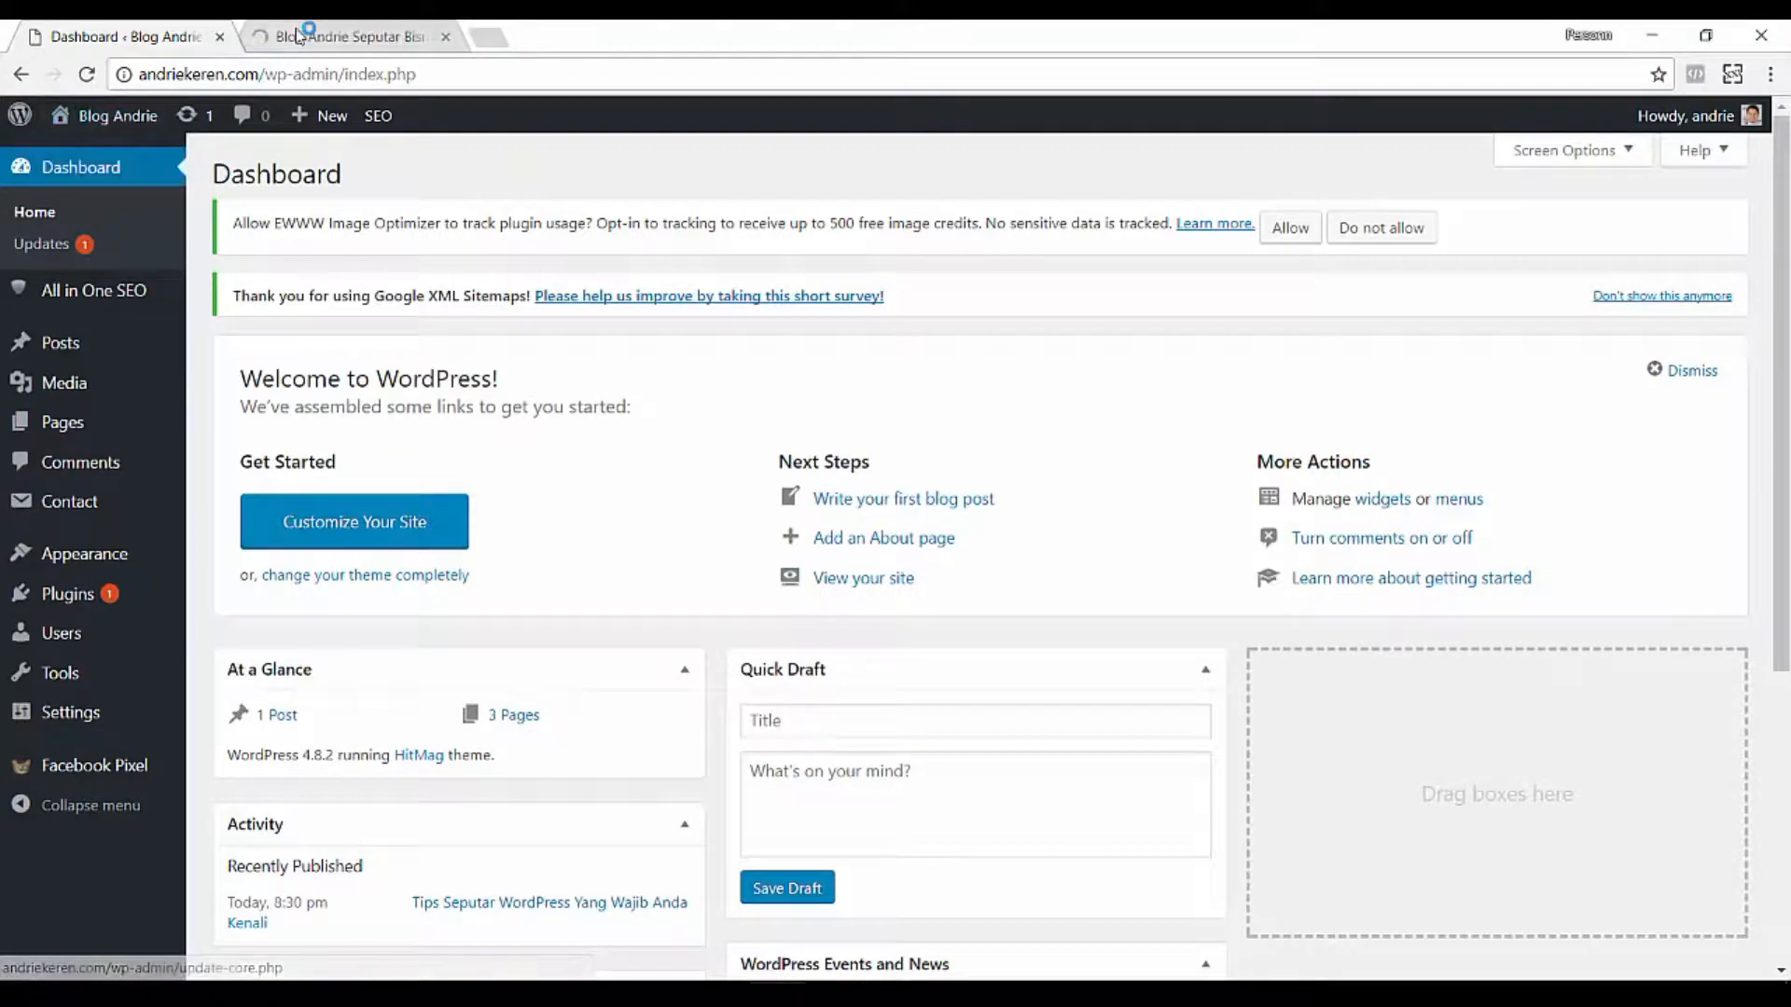
pyautogui.scroll(-6, 1070, 410)
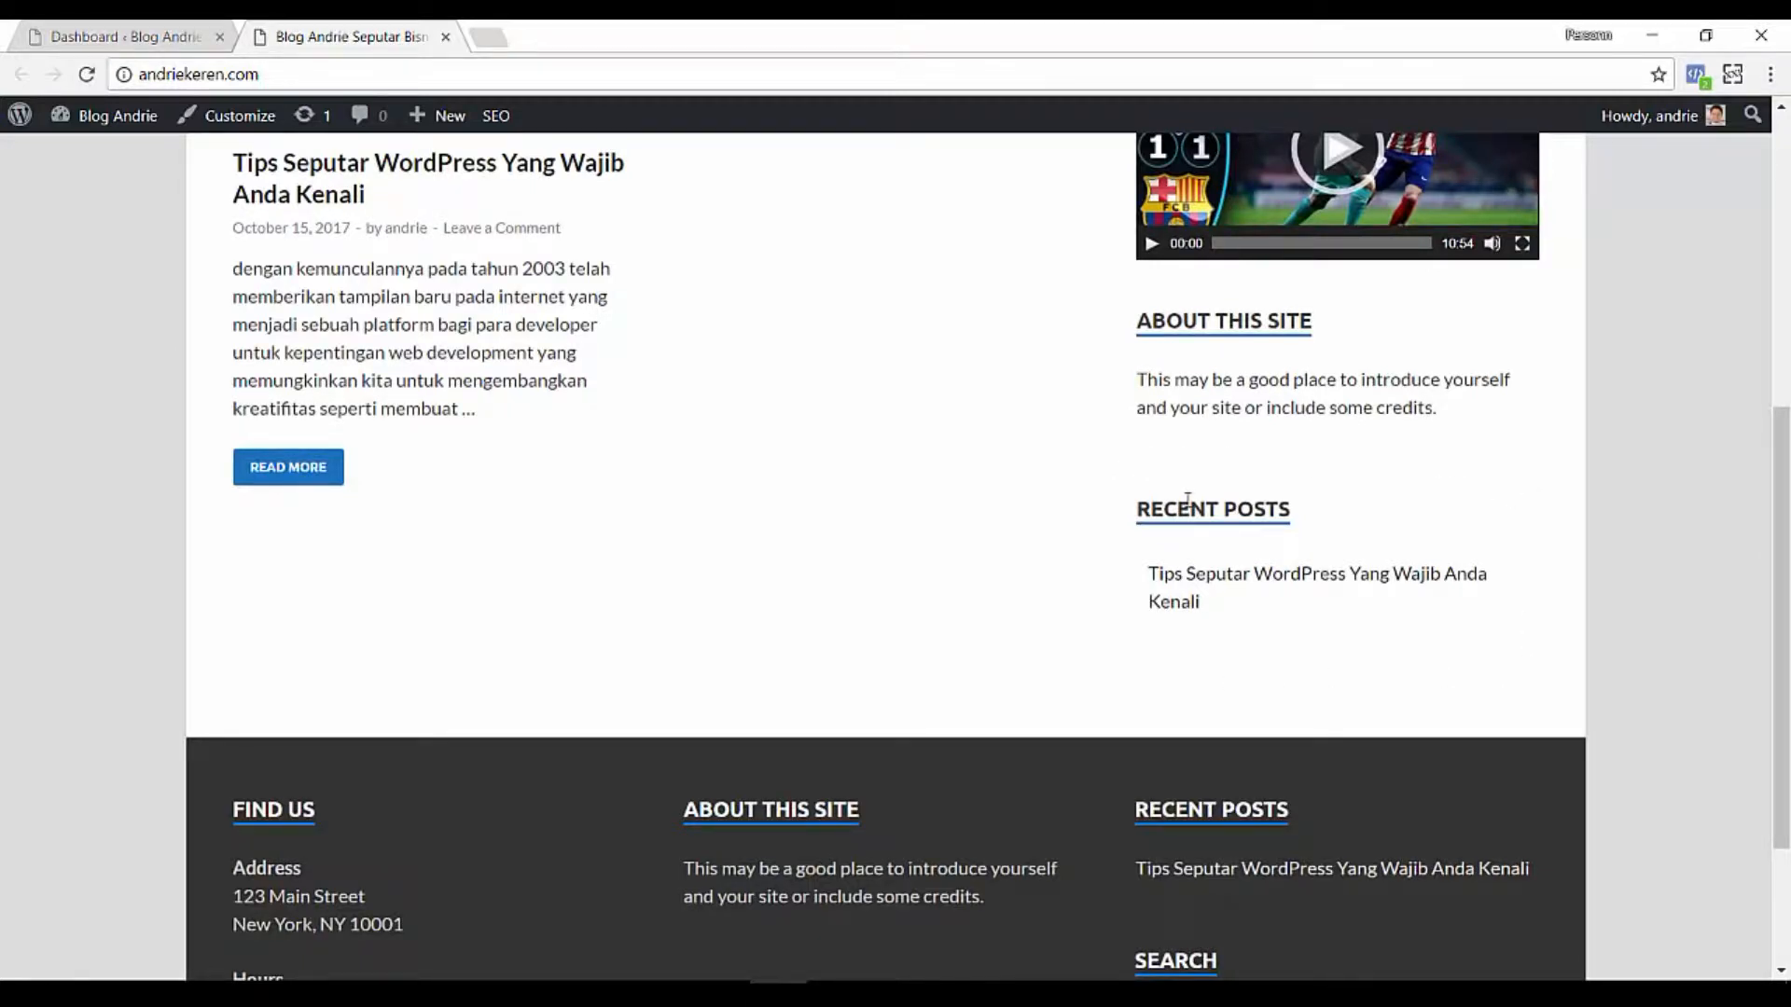
pyautogui.scroll(2, 967, 533)
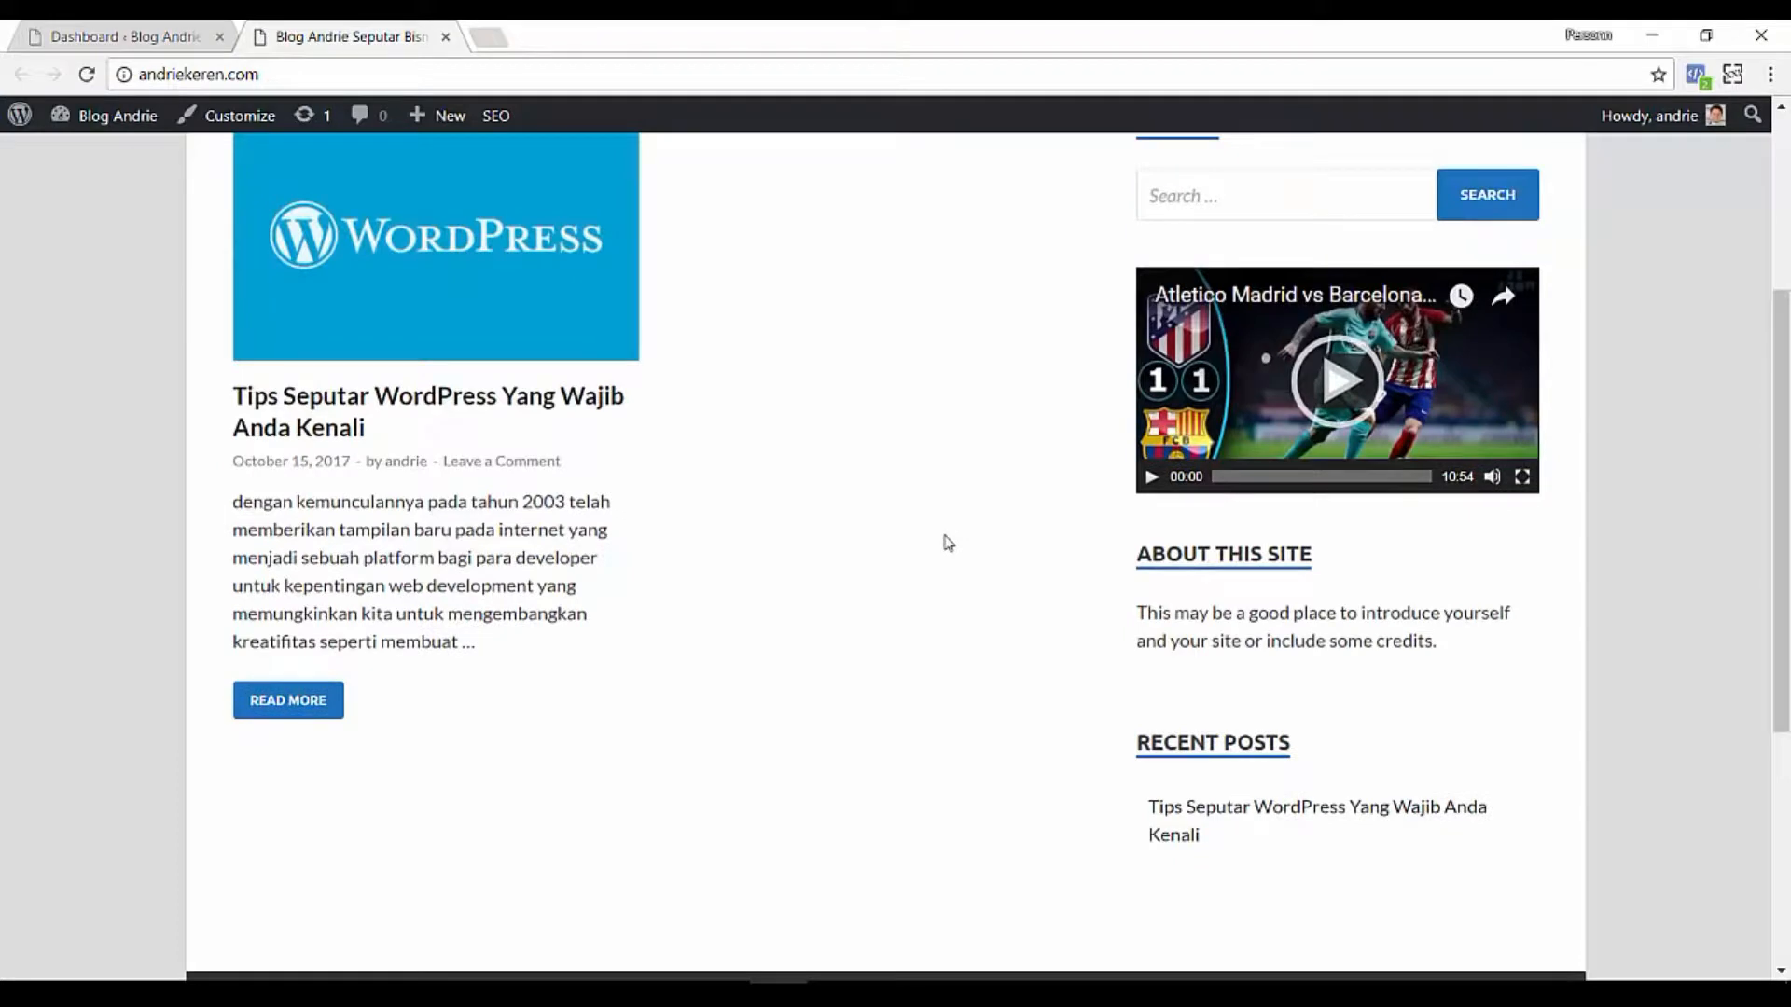
pyautogui.scroll(1, 976, 620)
pyautogui.scroll(-2, 975, 620)
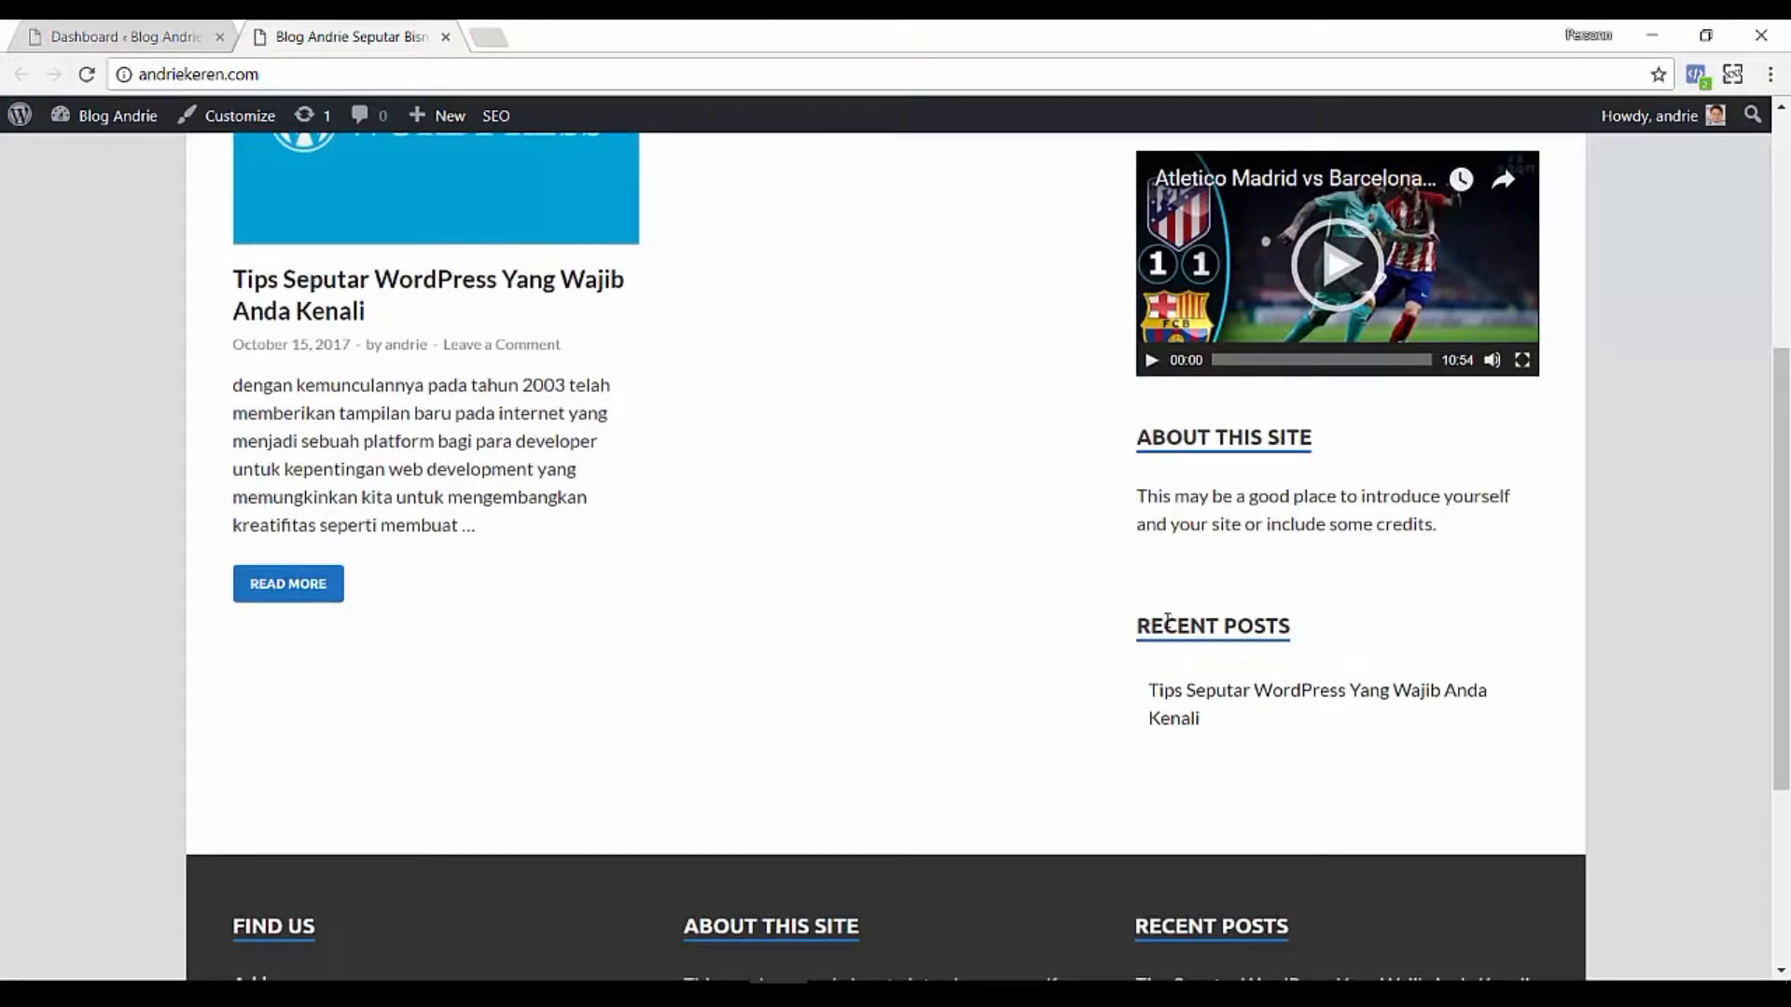
pyautogui.scroll(5, 1051, 670)
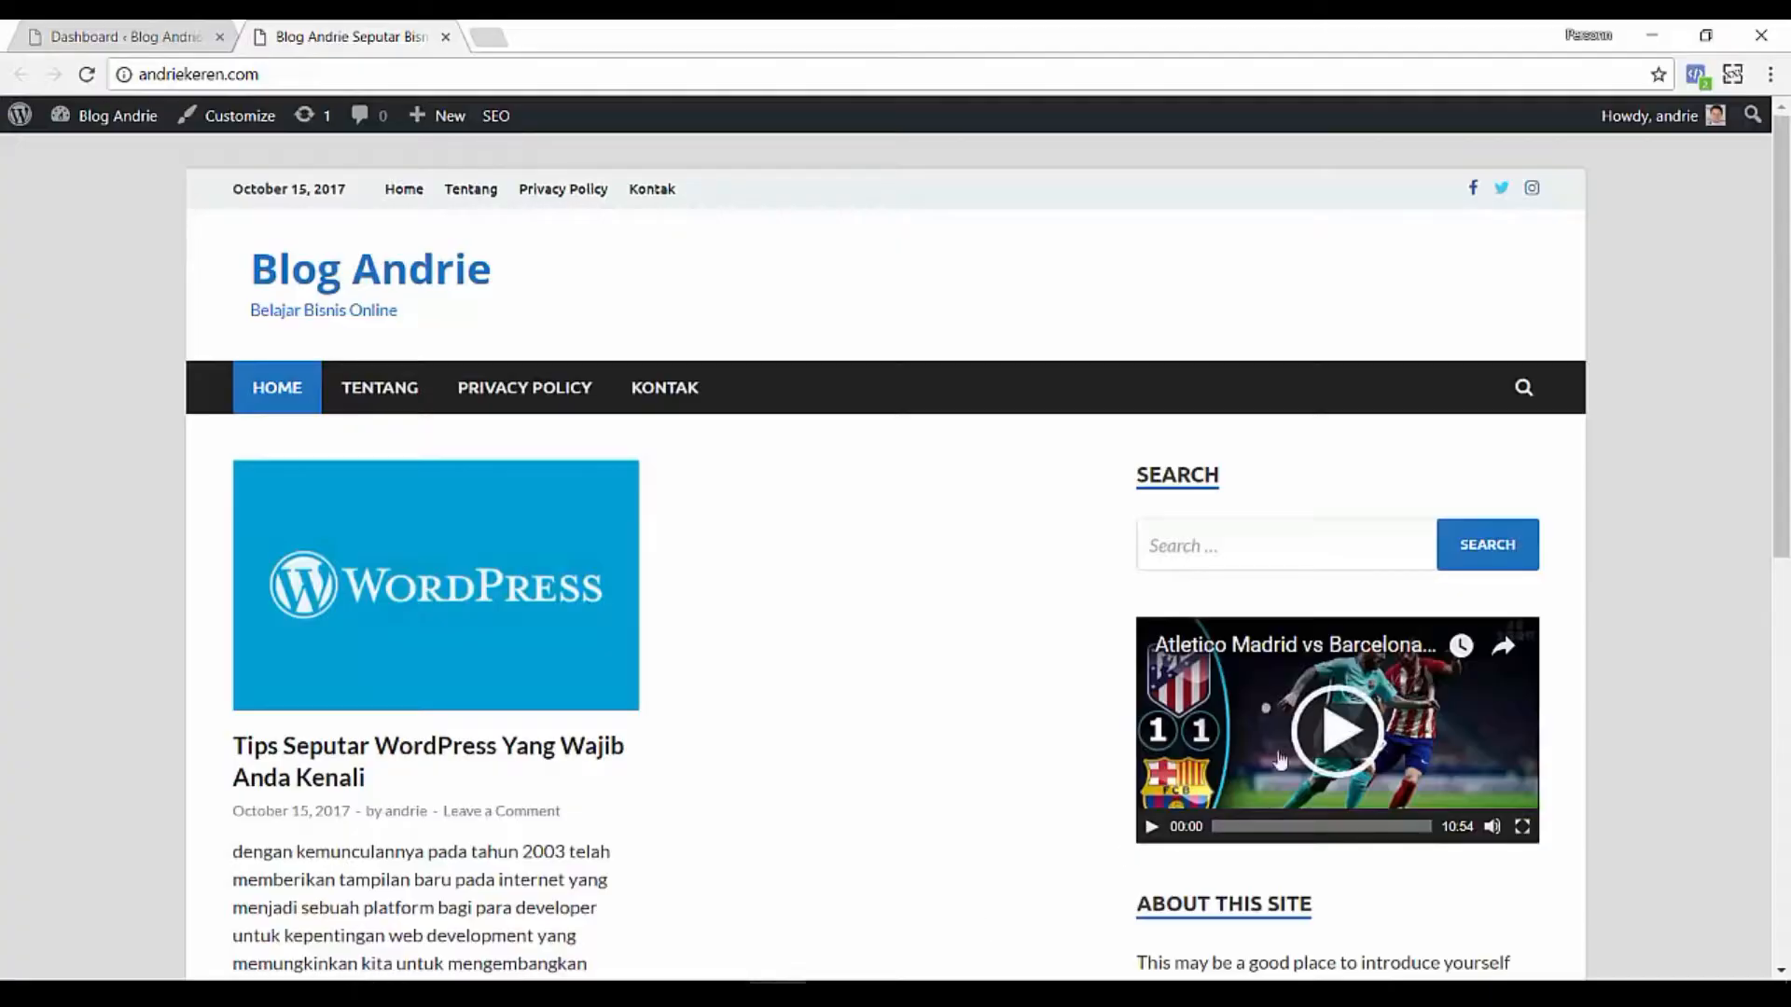
pyautogui.scroll(-4, 1527, 609)
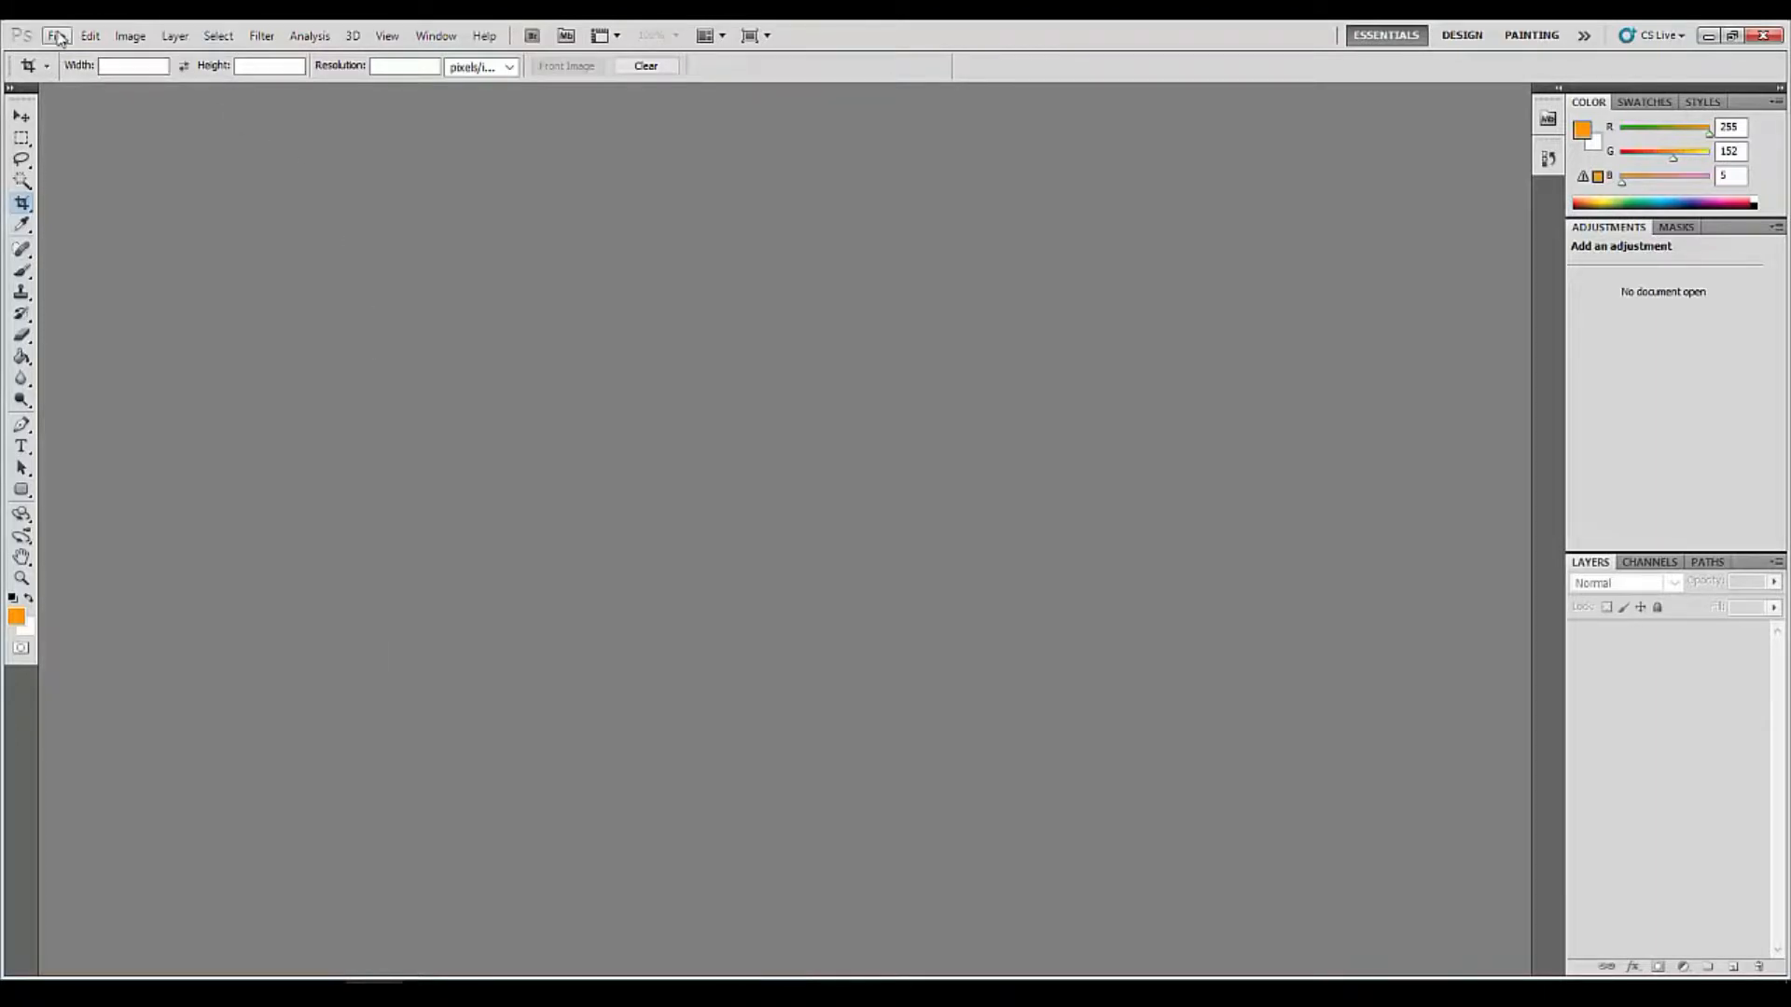
# Create a new document 300 pixels wide and 400 pixels high, and make the Move tool active.
pyautogui.click(56, 35)
pyautogui.click(74, 57)
pyautogui.moveTo(832, 360); pyautogui.dragTo(704, 361)
pyautogui.write('300')
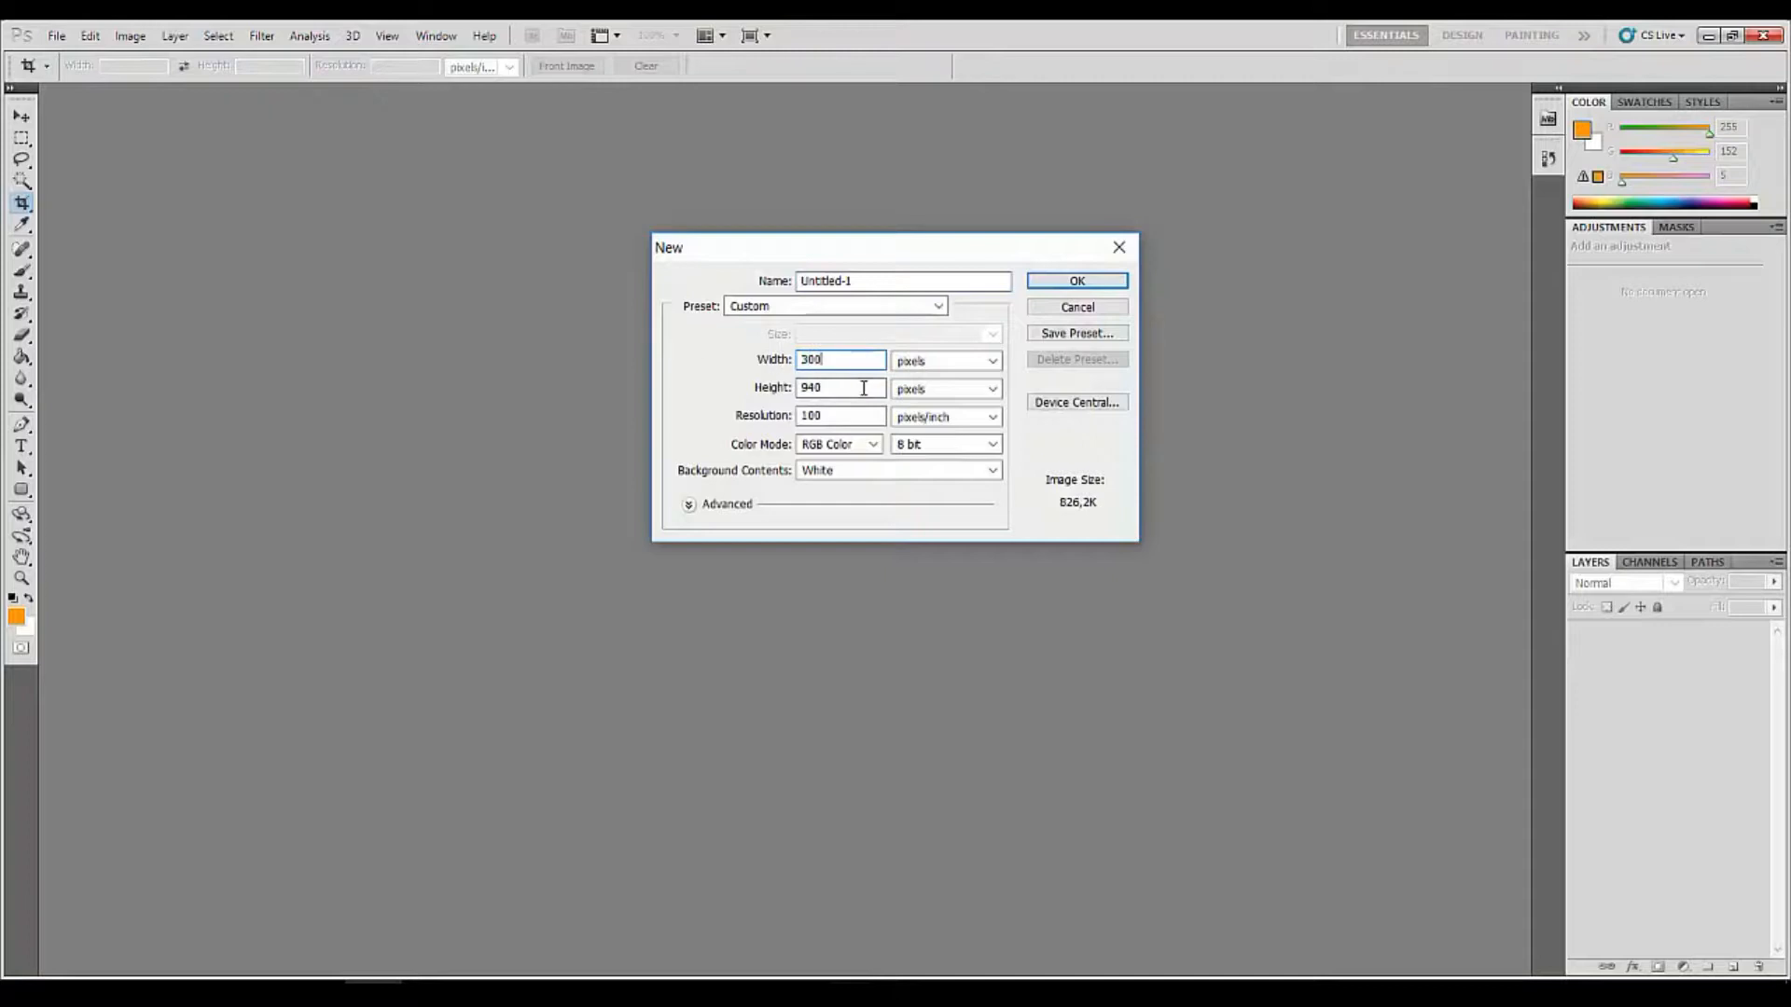
pyautogui.press('Tab')
pyautogui.write('400')
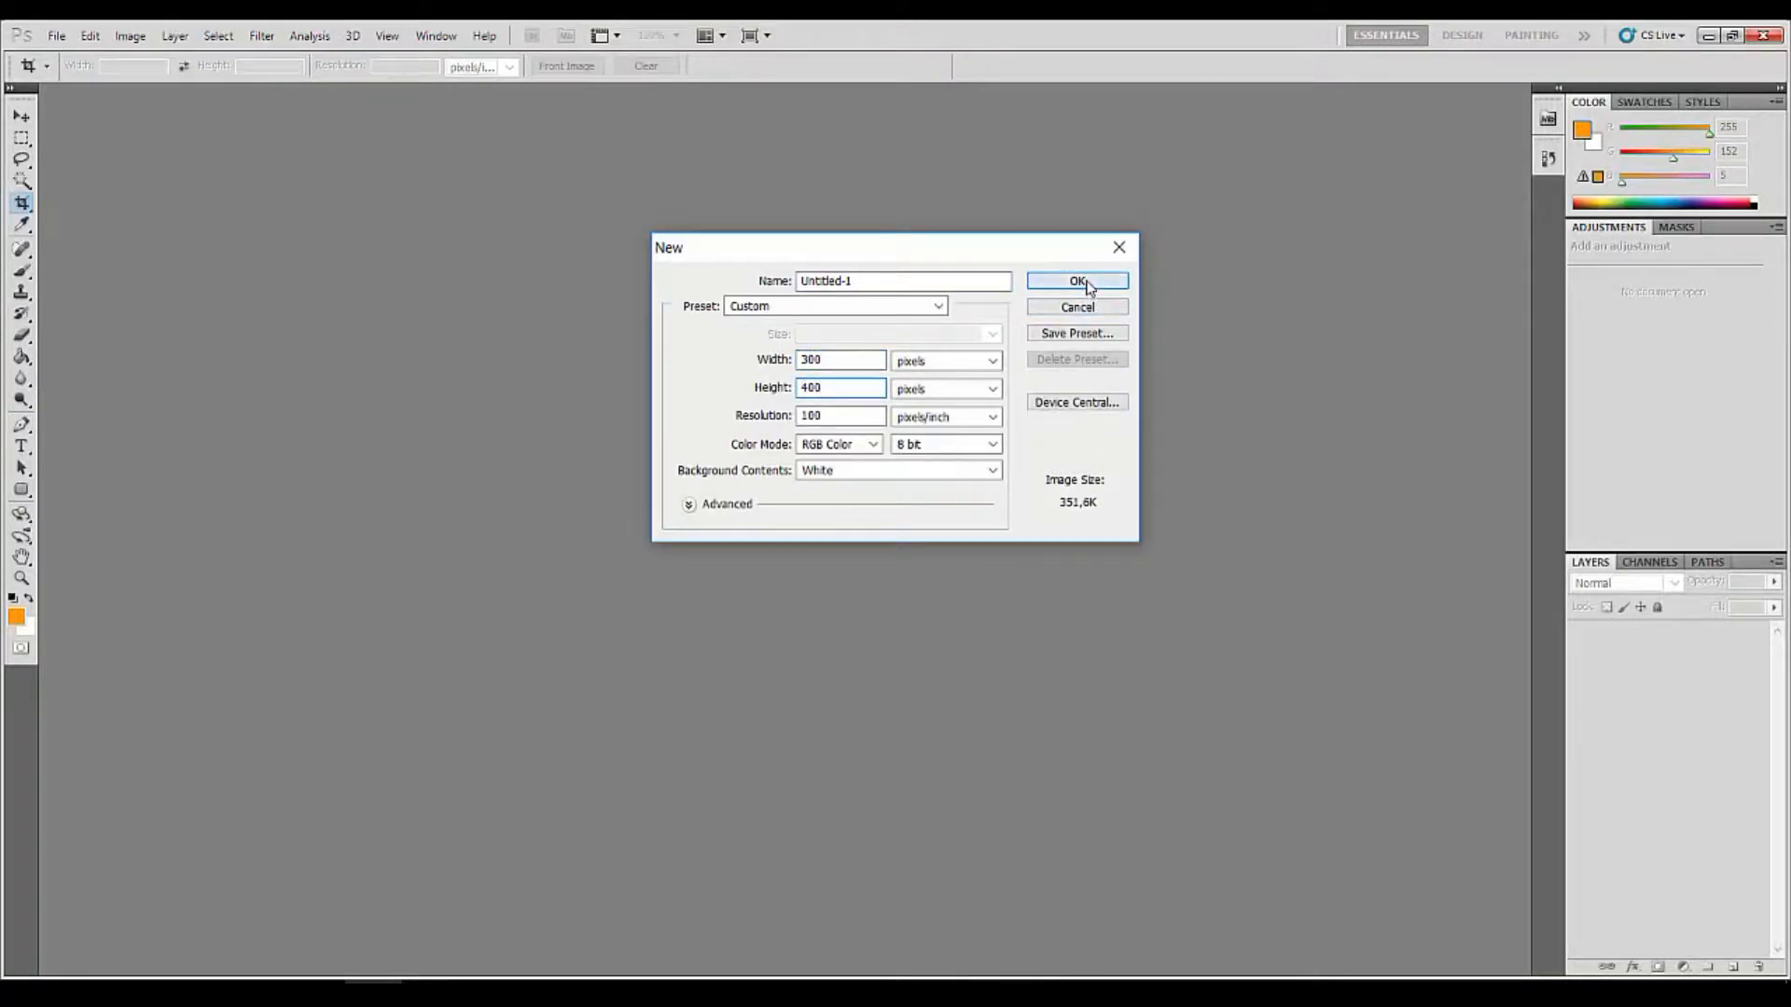
pyautogui.click(1078, 280)
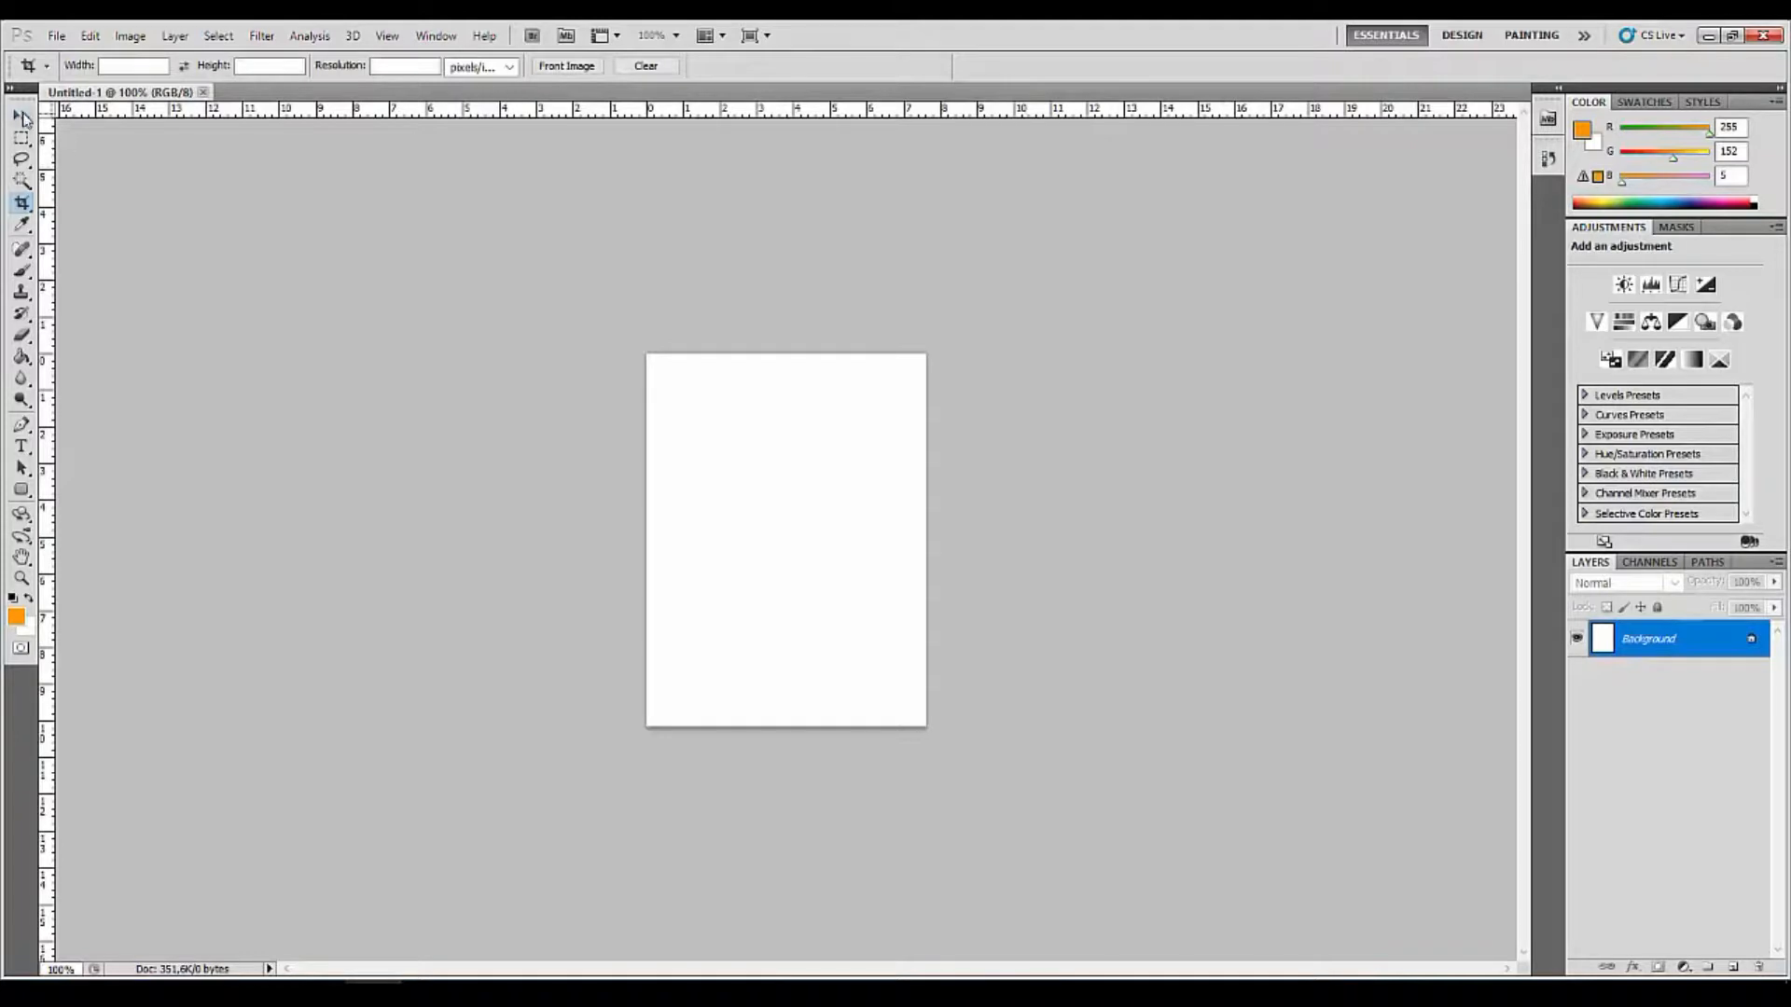
pyautogui.click(22, 118)
pyautogui.click(21, 578)
pyautogui.moveTo(406, 588)
pyautogui.mouseDown()
pyautogui.moveTo(372, 572)
pyautogui.moveTo(424, 598)
pyautogui.mouseUp()
pyautogui.click(22, 117)
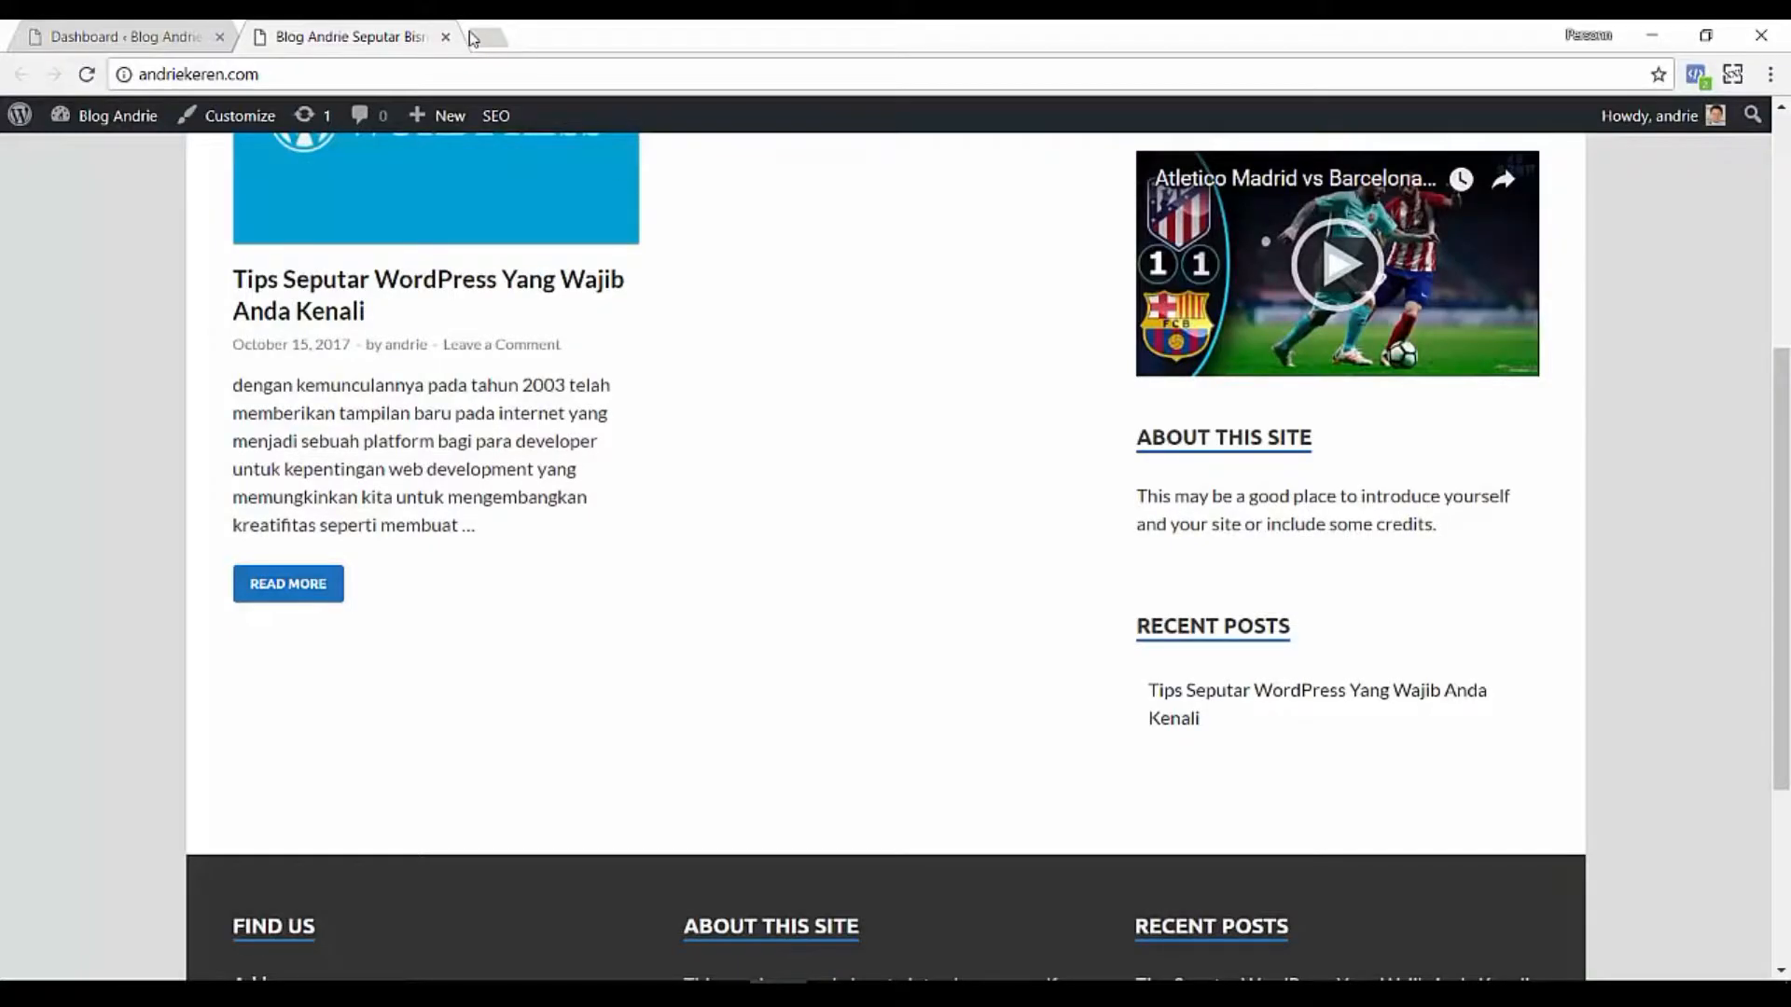
# Search Google for "yellow background" in a new browser tab and show the image results.
pyautogui.click(476, 36)
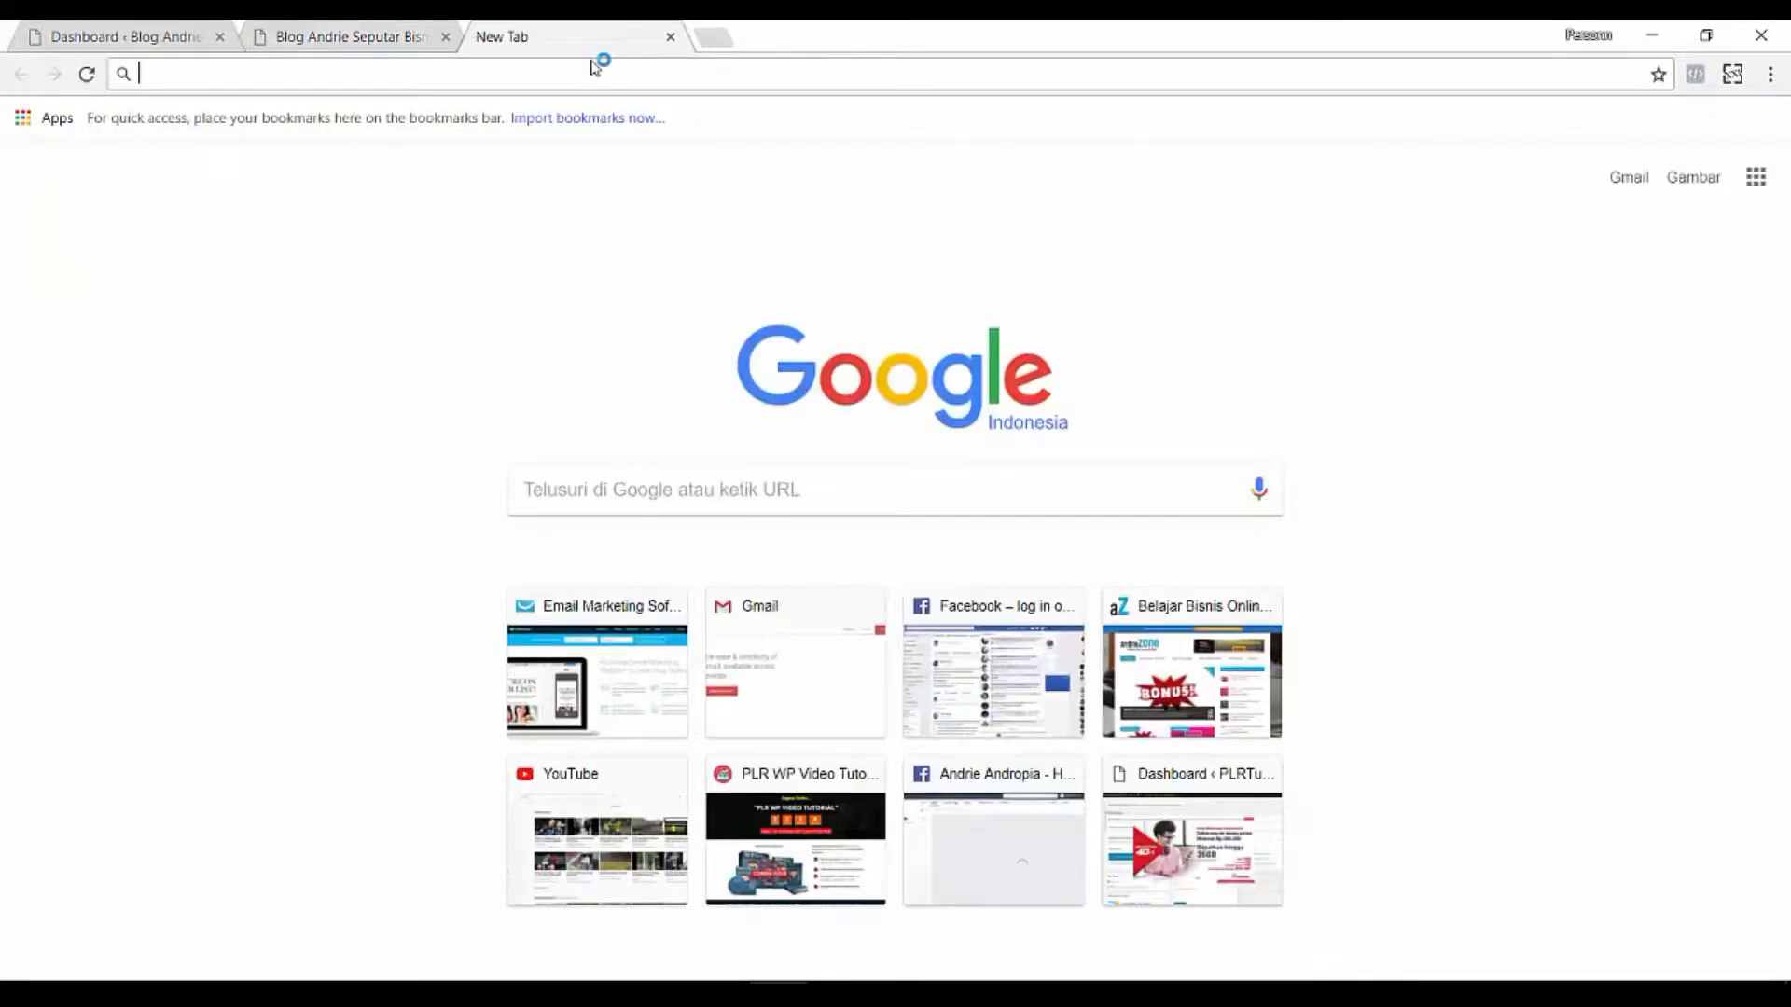
pyautogui.write('y')
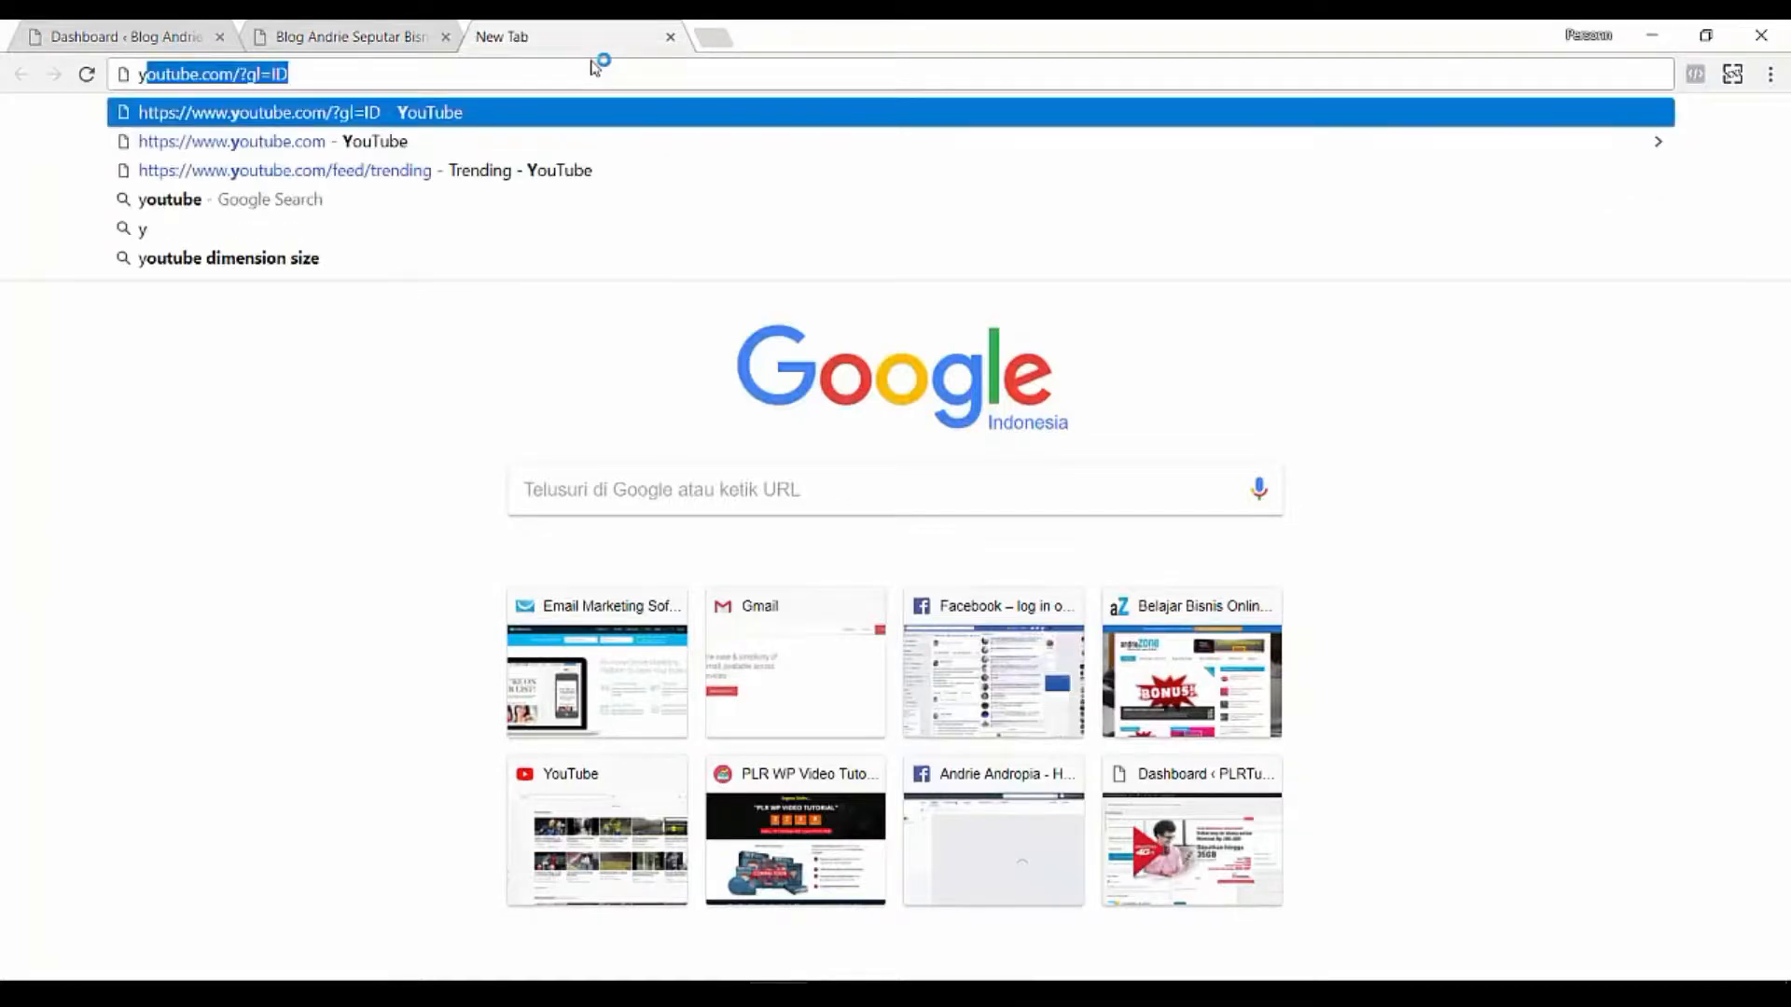
pyautogui.write('ell')
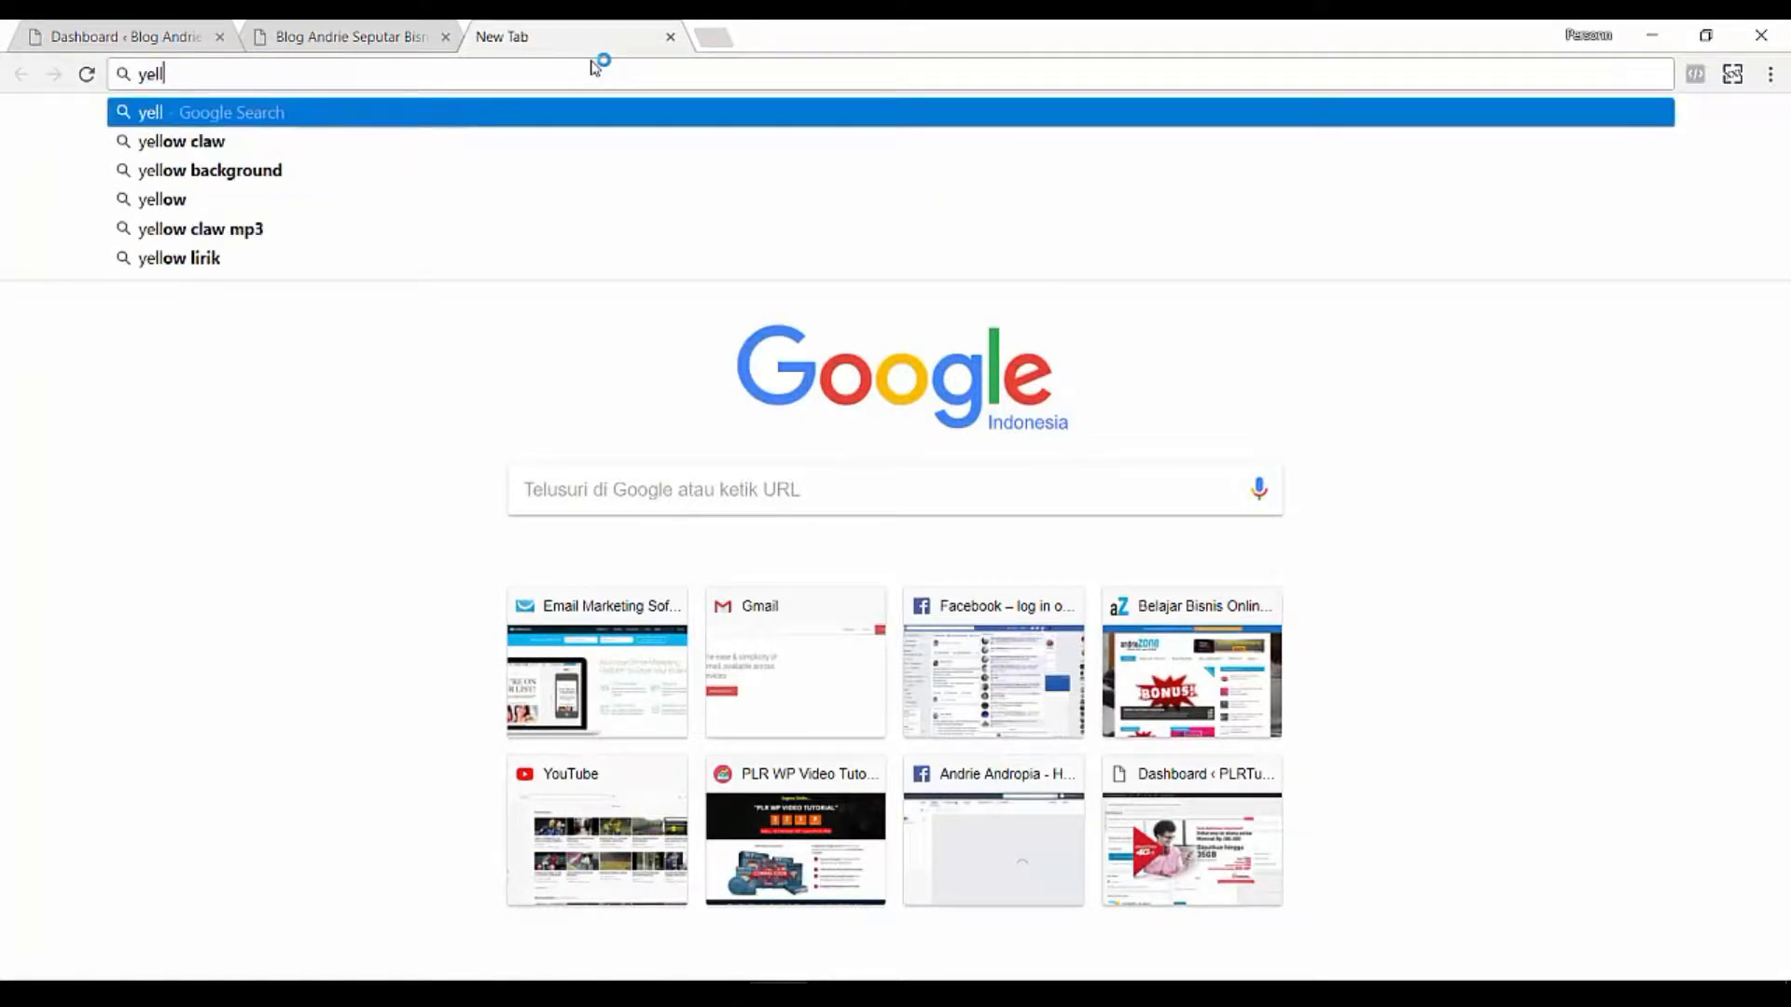
pyautogui.press('Down')
pyautogui.press('Down')
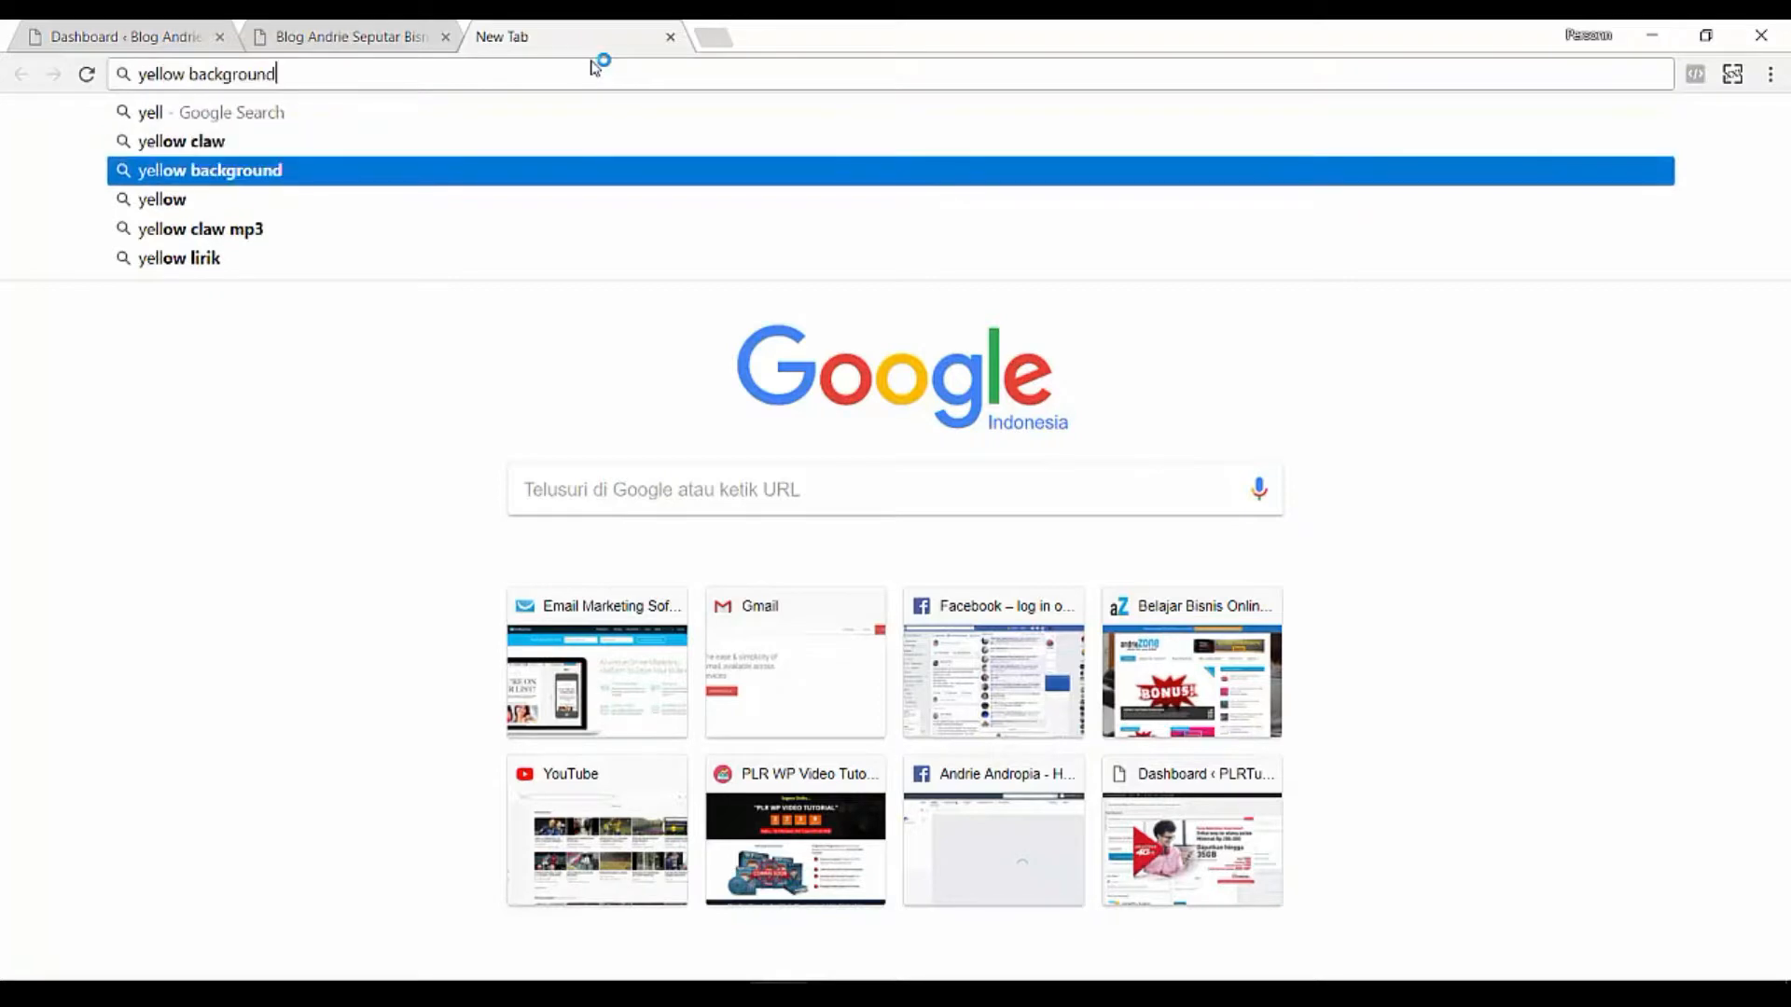
pyautogui.press('Return')
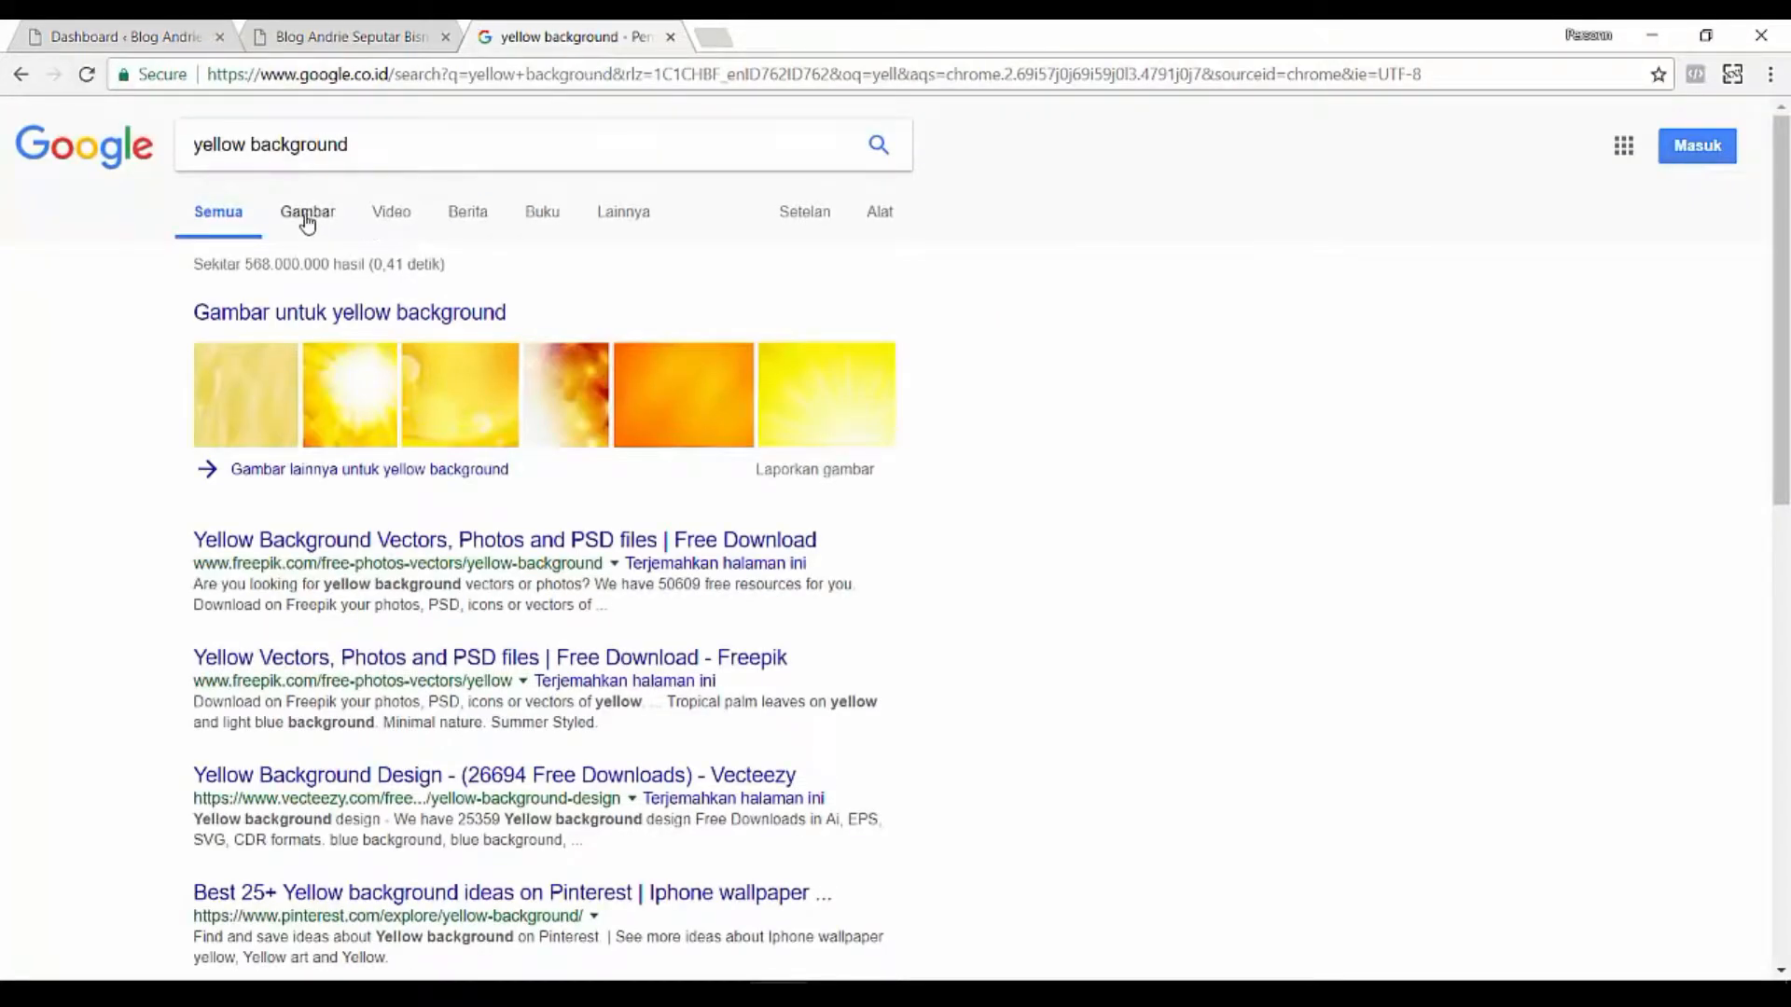
pyautogui.click(307, 212)
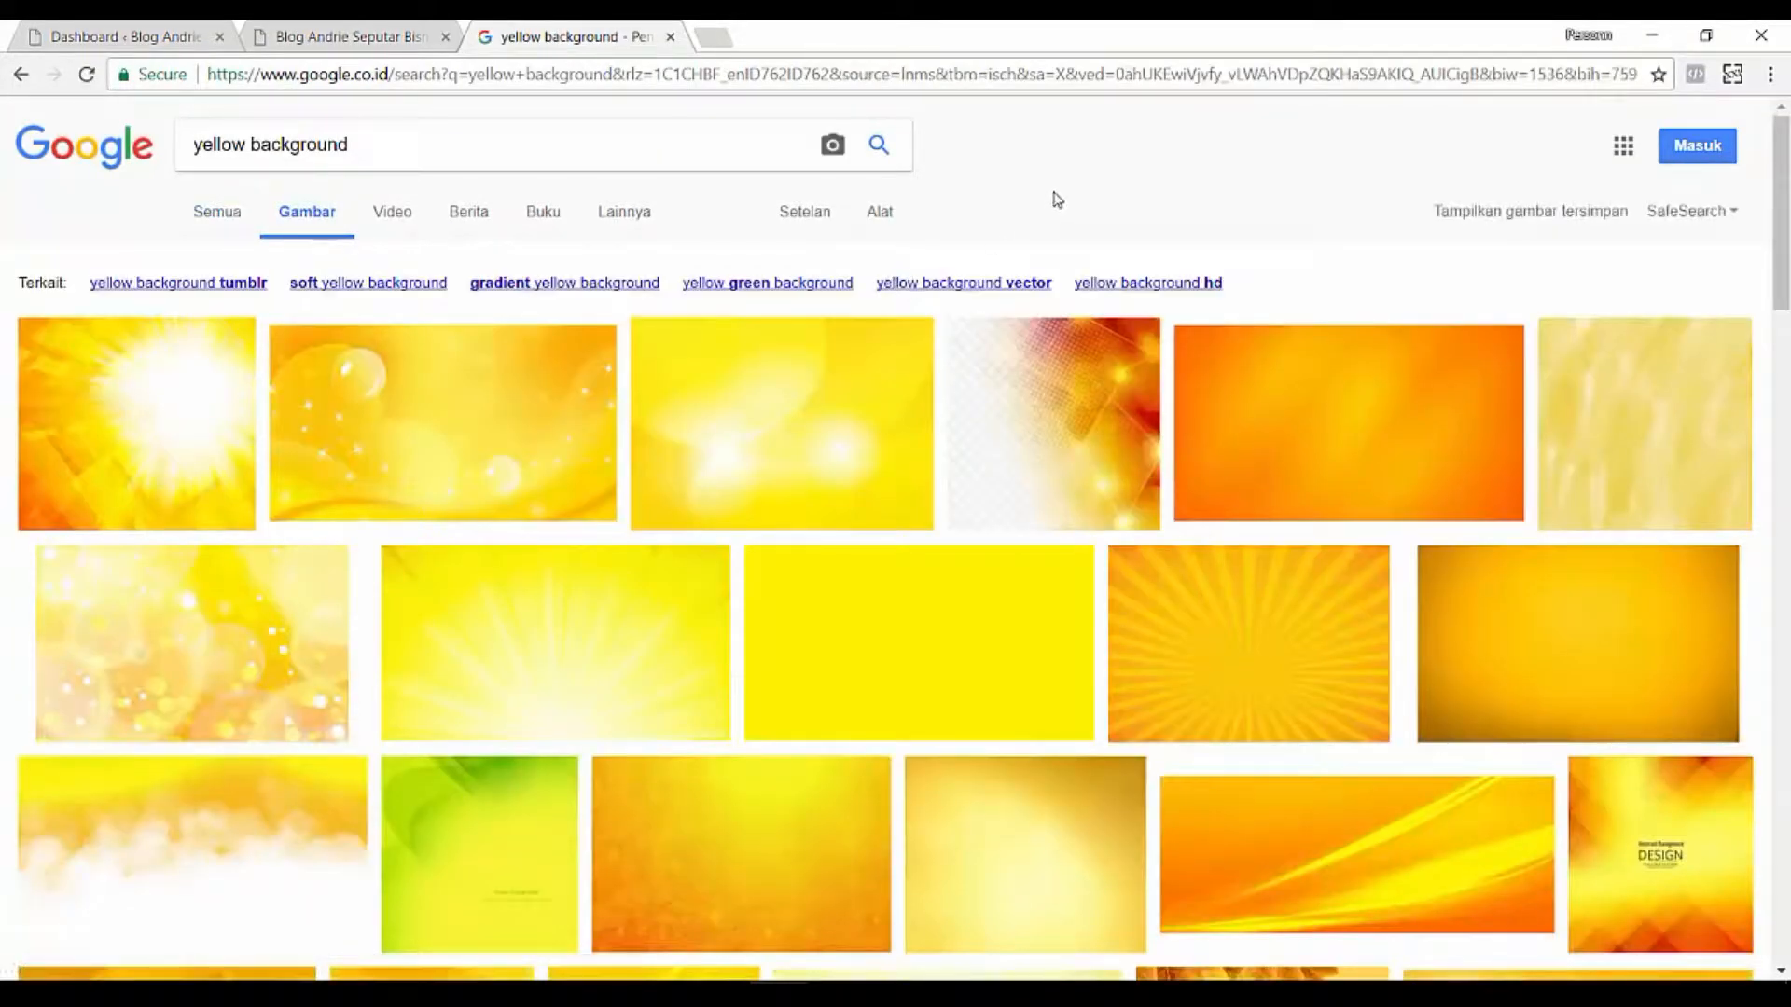
# Open the orange sunburst background with the white wave at full size and save it as a JPEG in Downloads.
pyautogui.scroll(-6, 1069, 190)
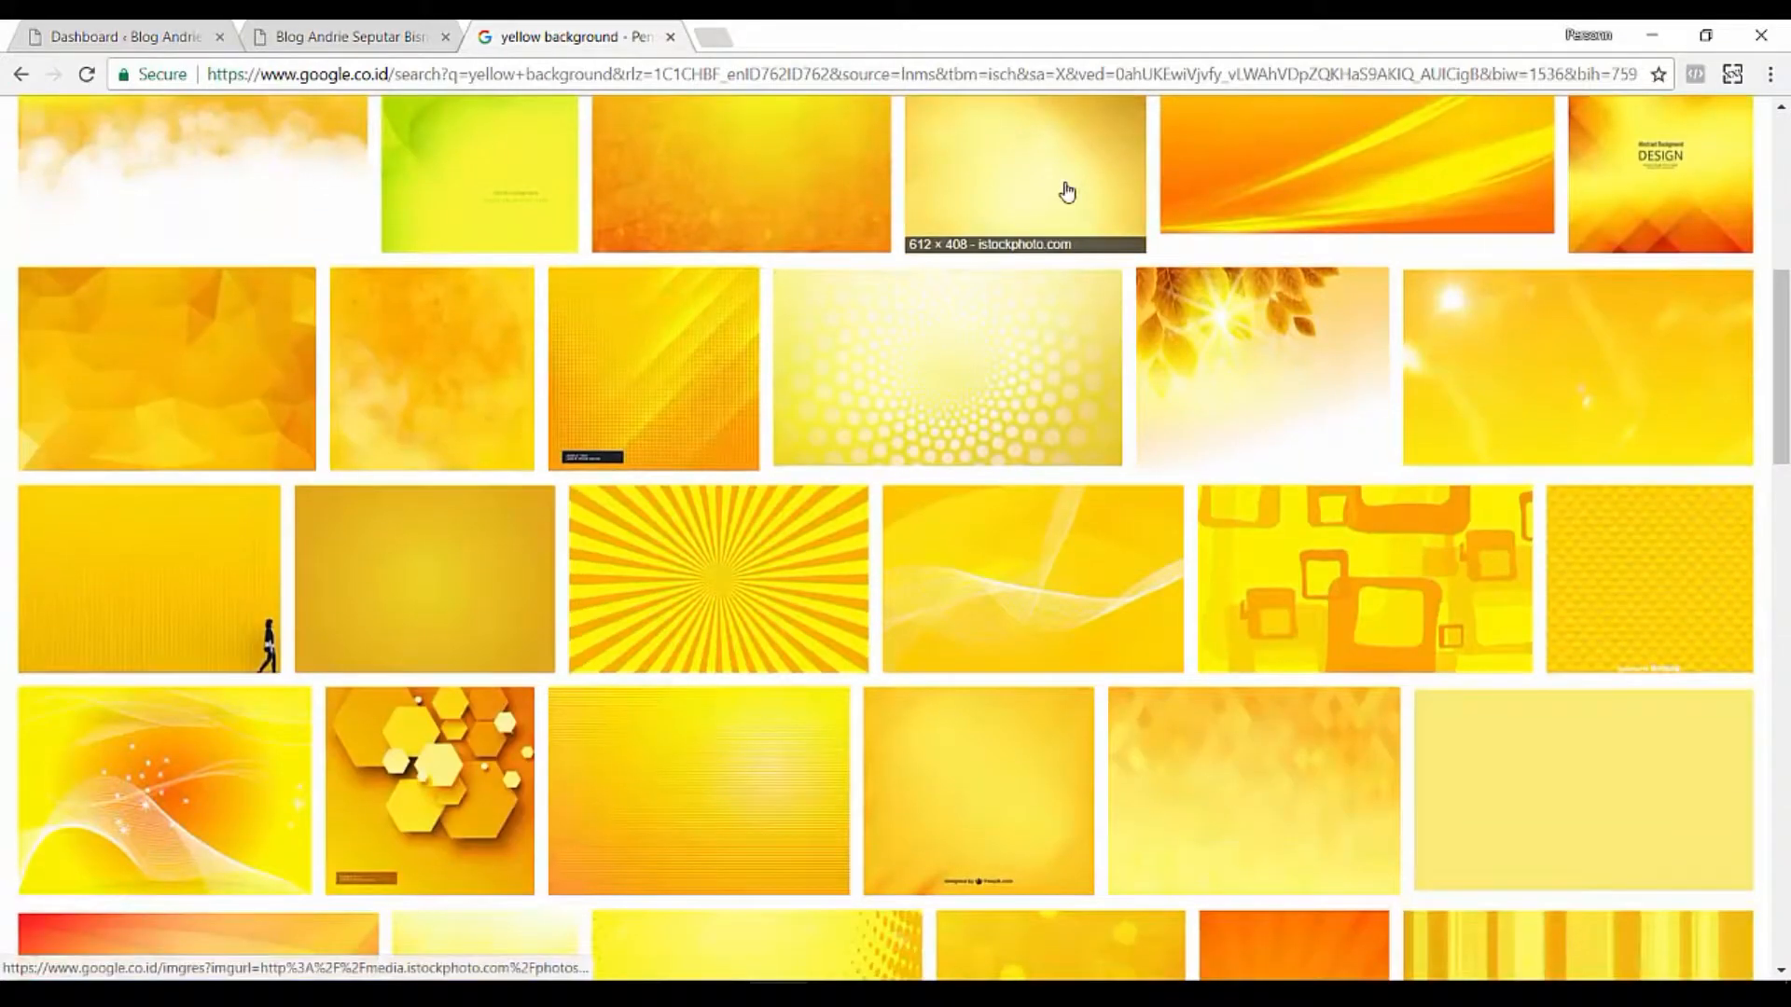
pyautogui.scroll(-2, 600, 283)
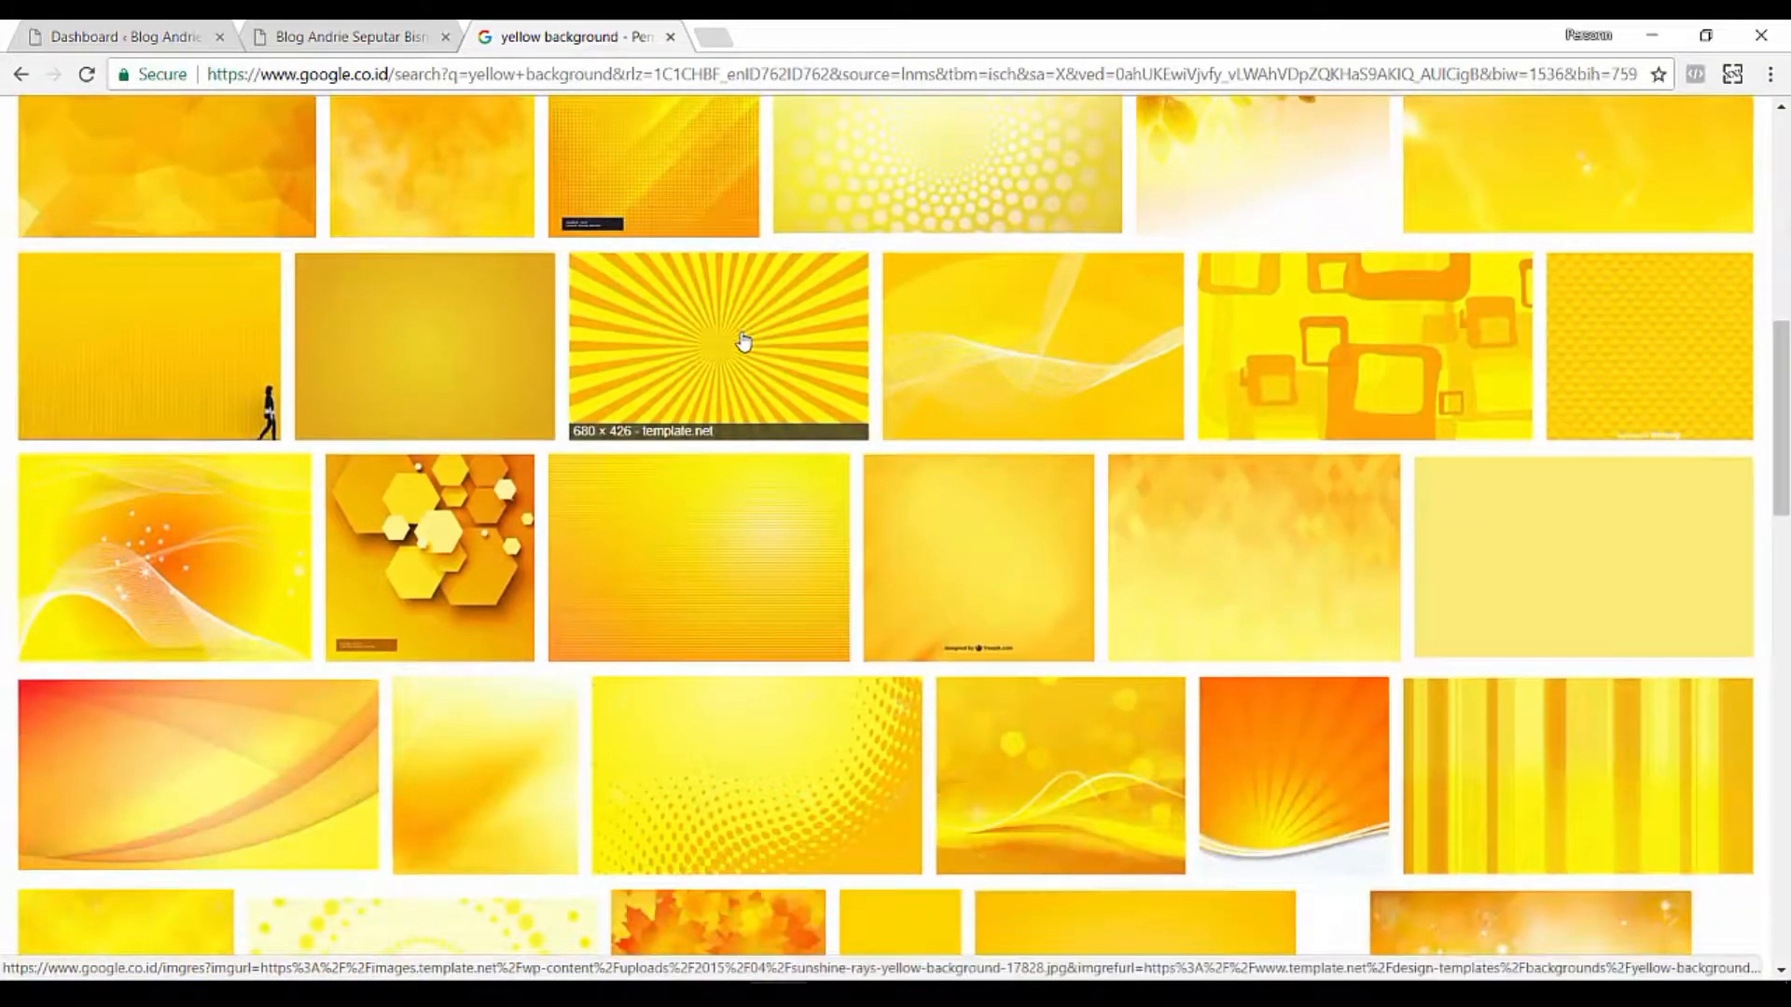
pyautogui.scroll(-4, 744, 341)
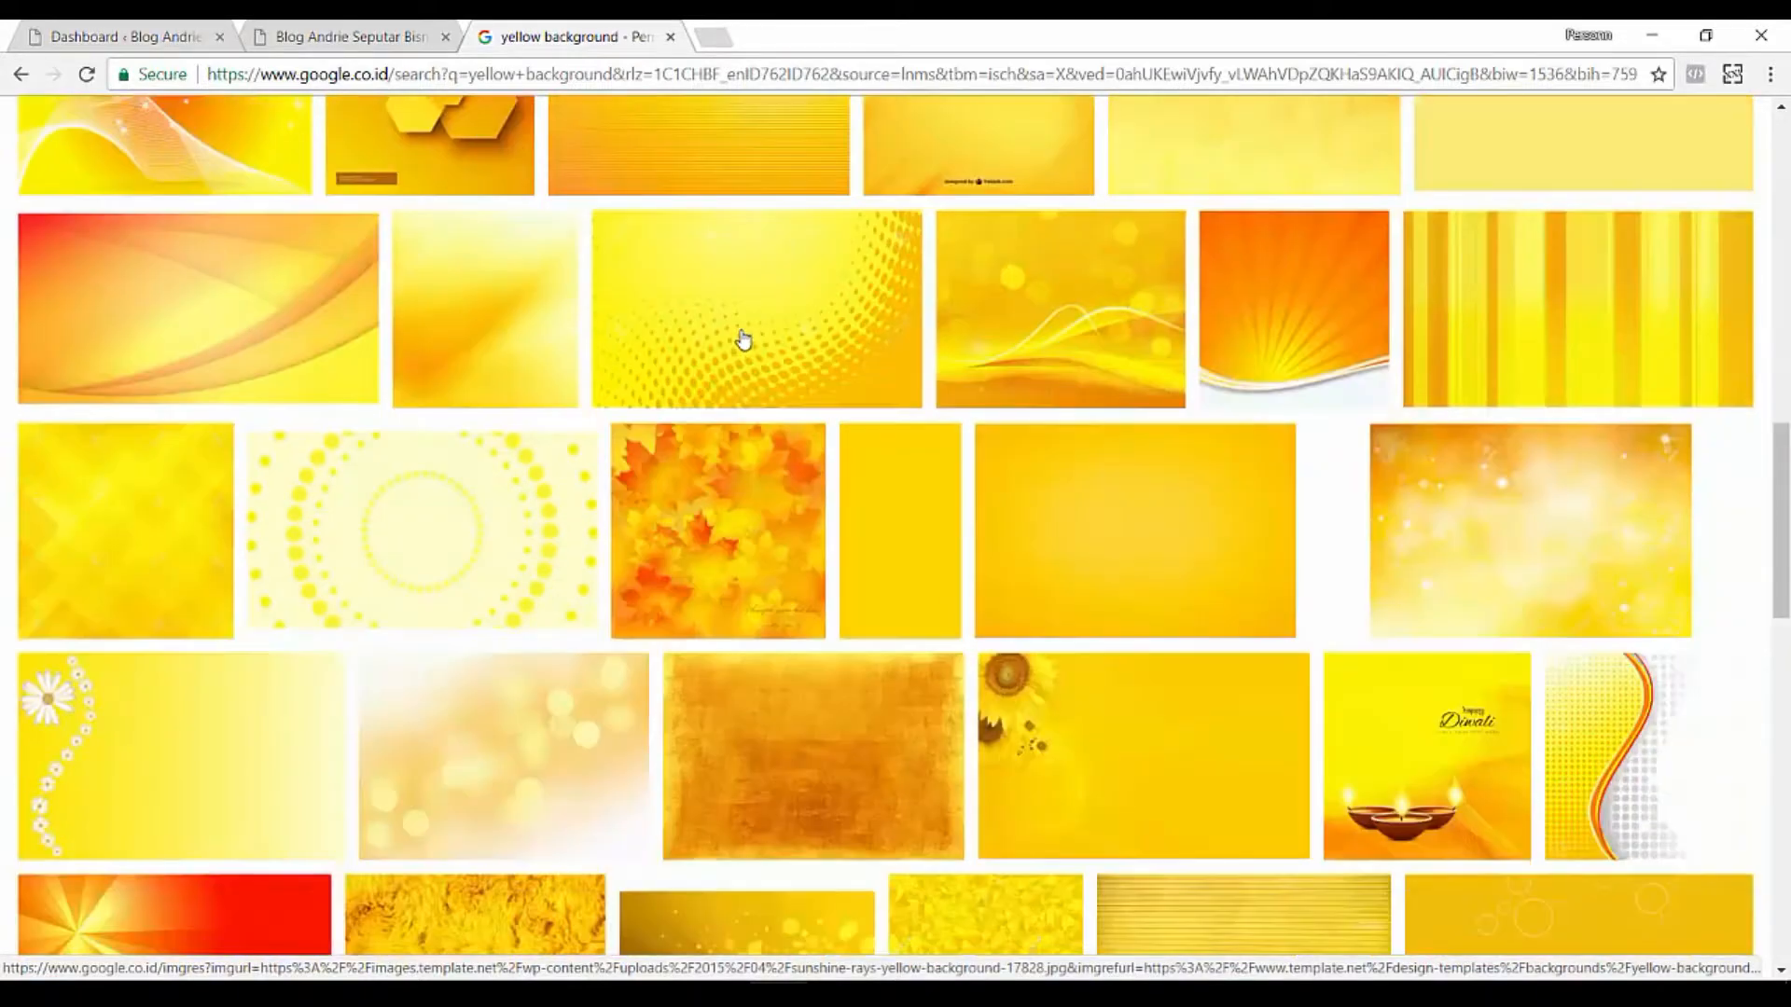
pyautogui.click(1340, 356)
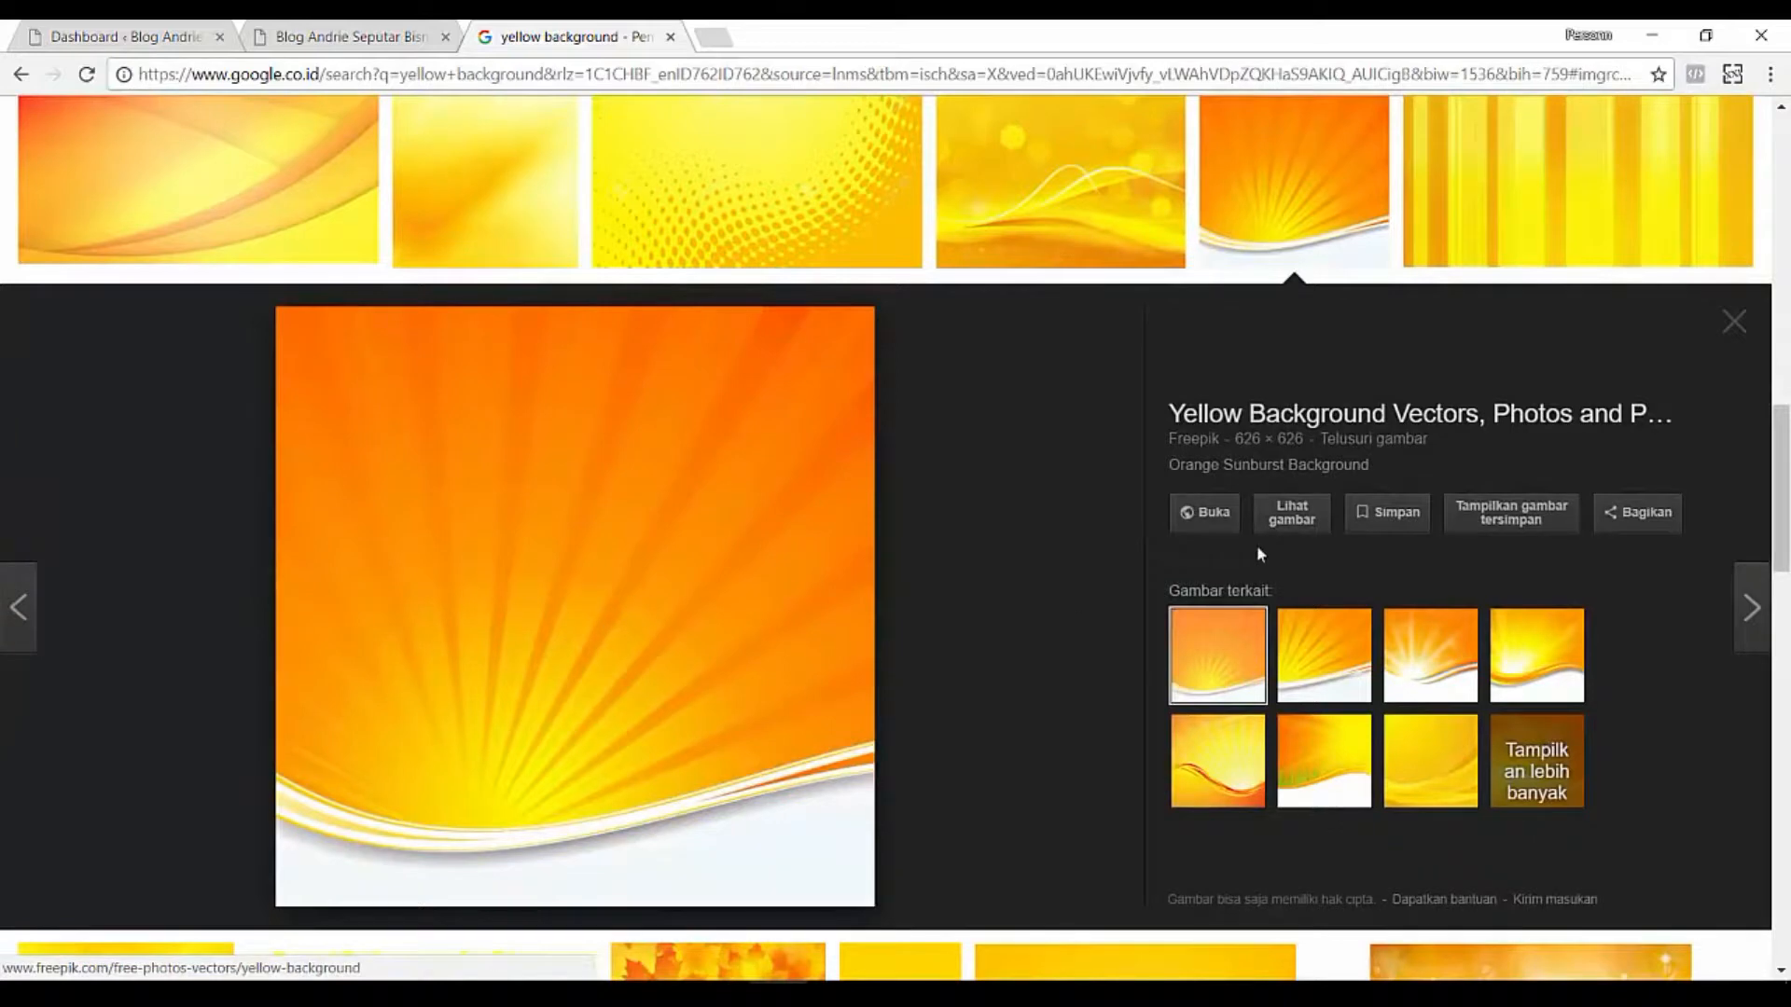
pyautogui.click(1292, 513)
pyautogui.rightClick(786, 399)
pyautogui.click(863, 445)
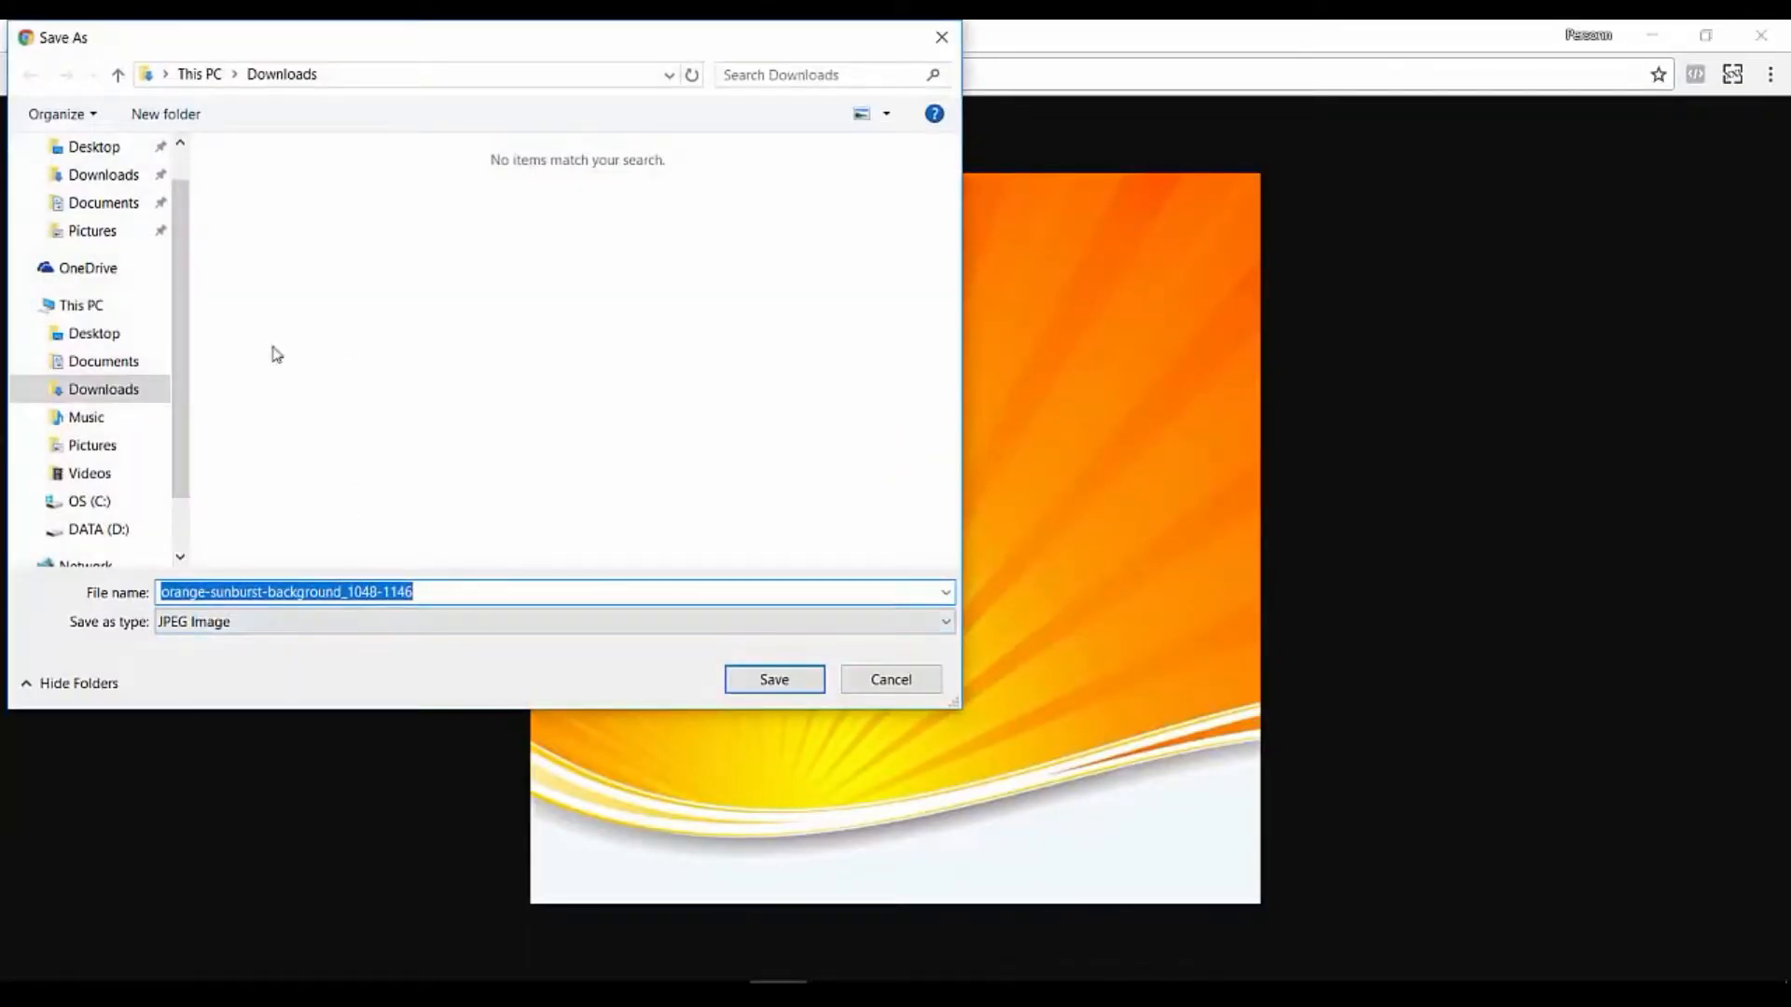
pyautogui.click(110, 389)
pyautogui.click(775, 680)
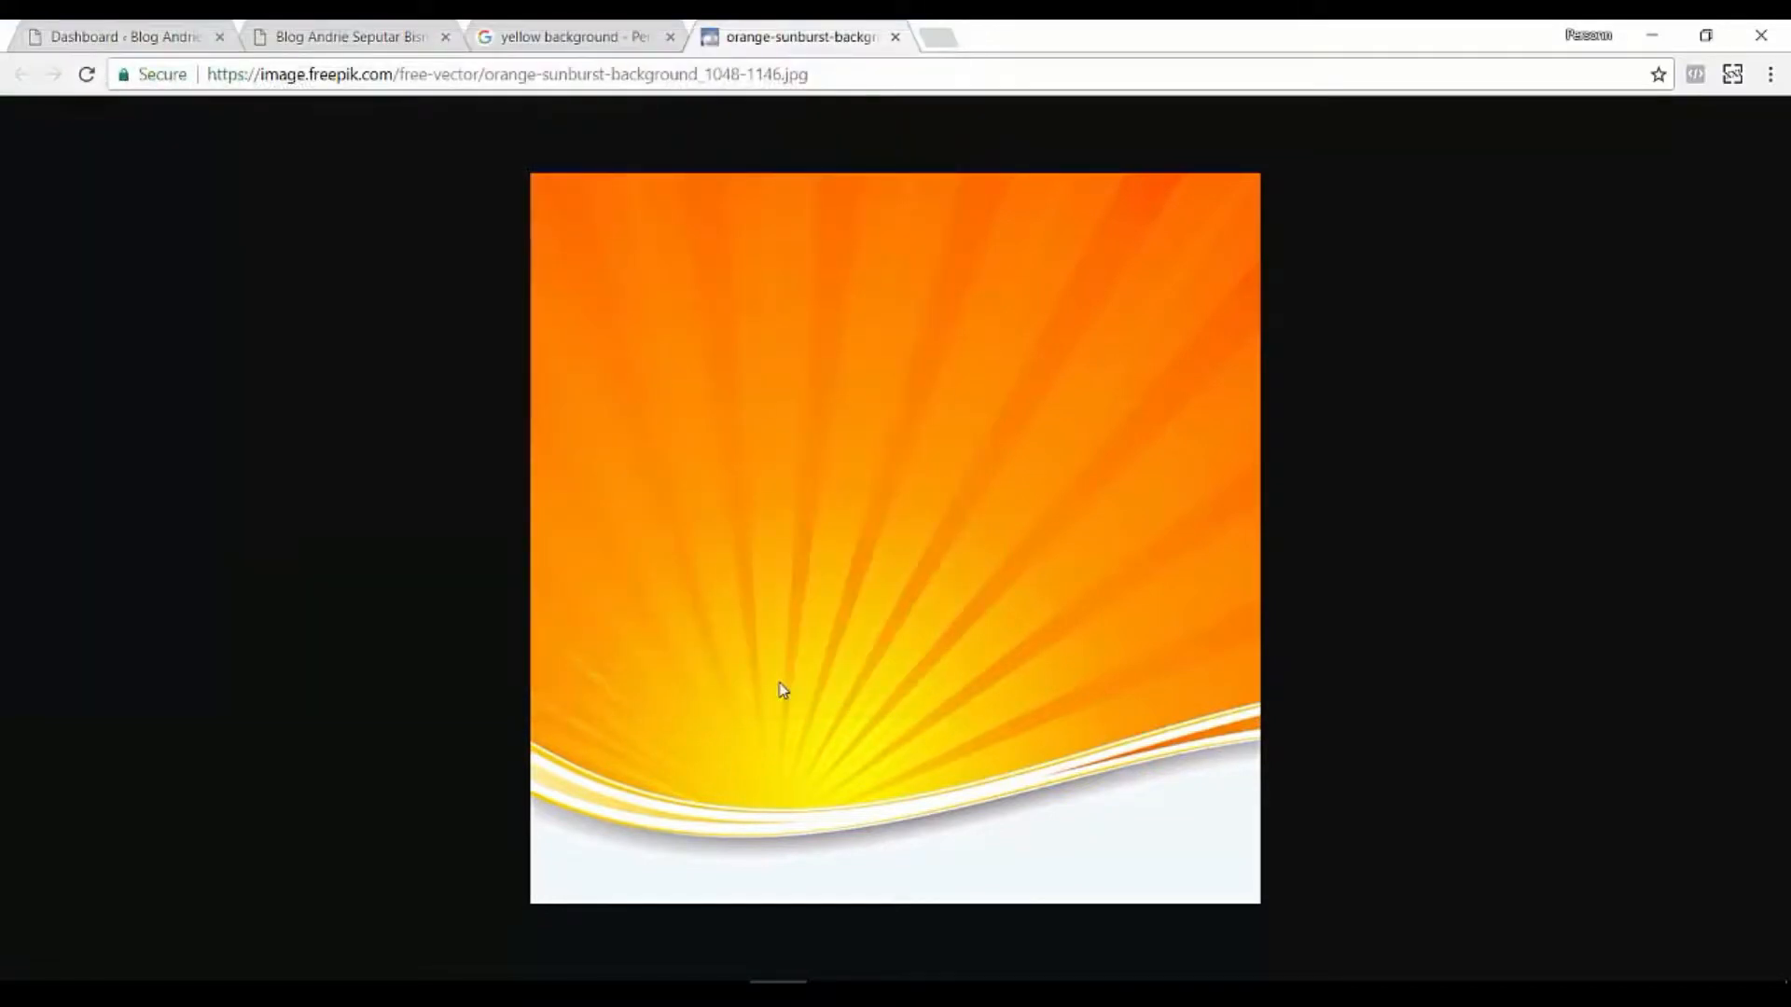
# Place the downloaded sunburst image in the Photoshop document, stretched vertically beyond the canvas to about 60.47% height.
pyautogui.click(241, 954)
pyautogui.click(285, 884)
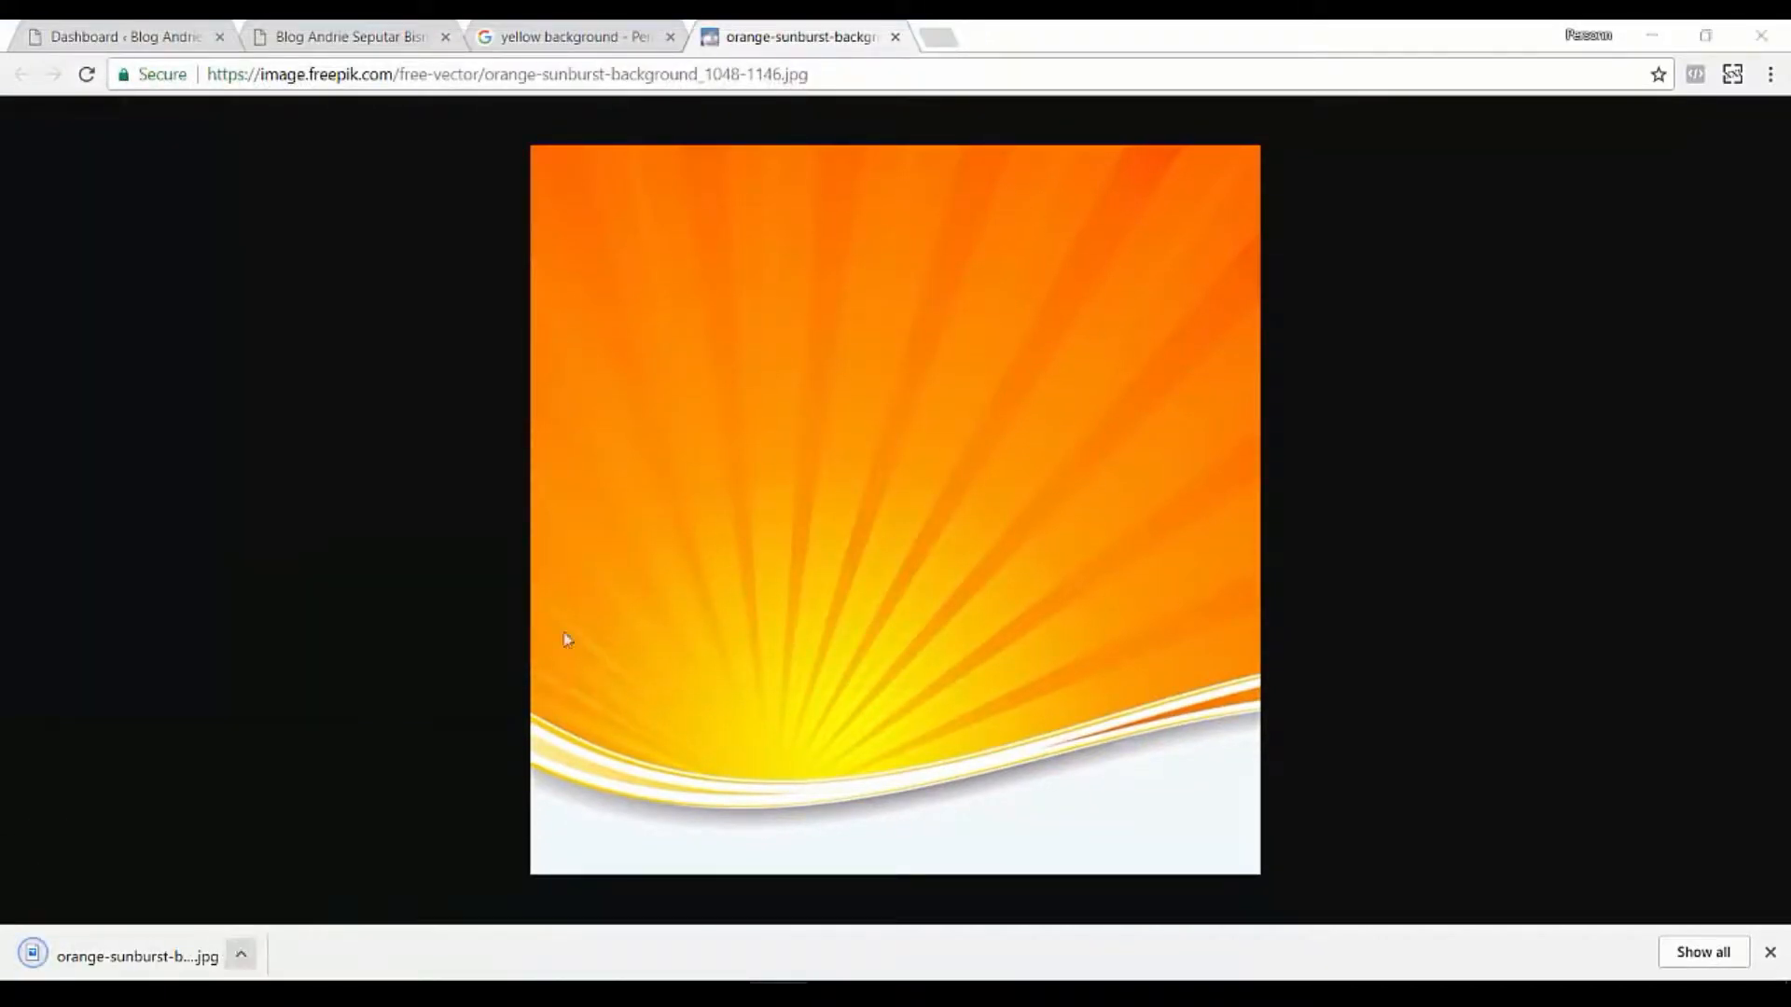
pyautogui.moveTo(523, 239); pyautogui.dragTo(730, 562)
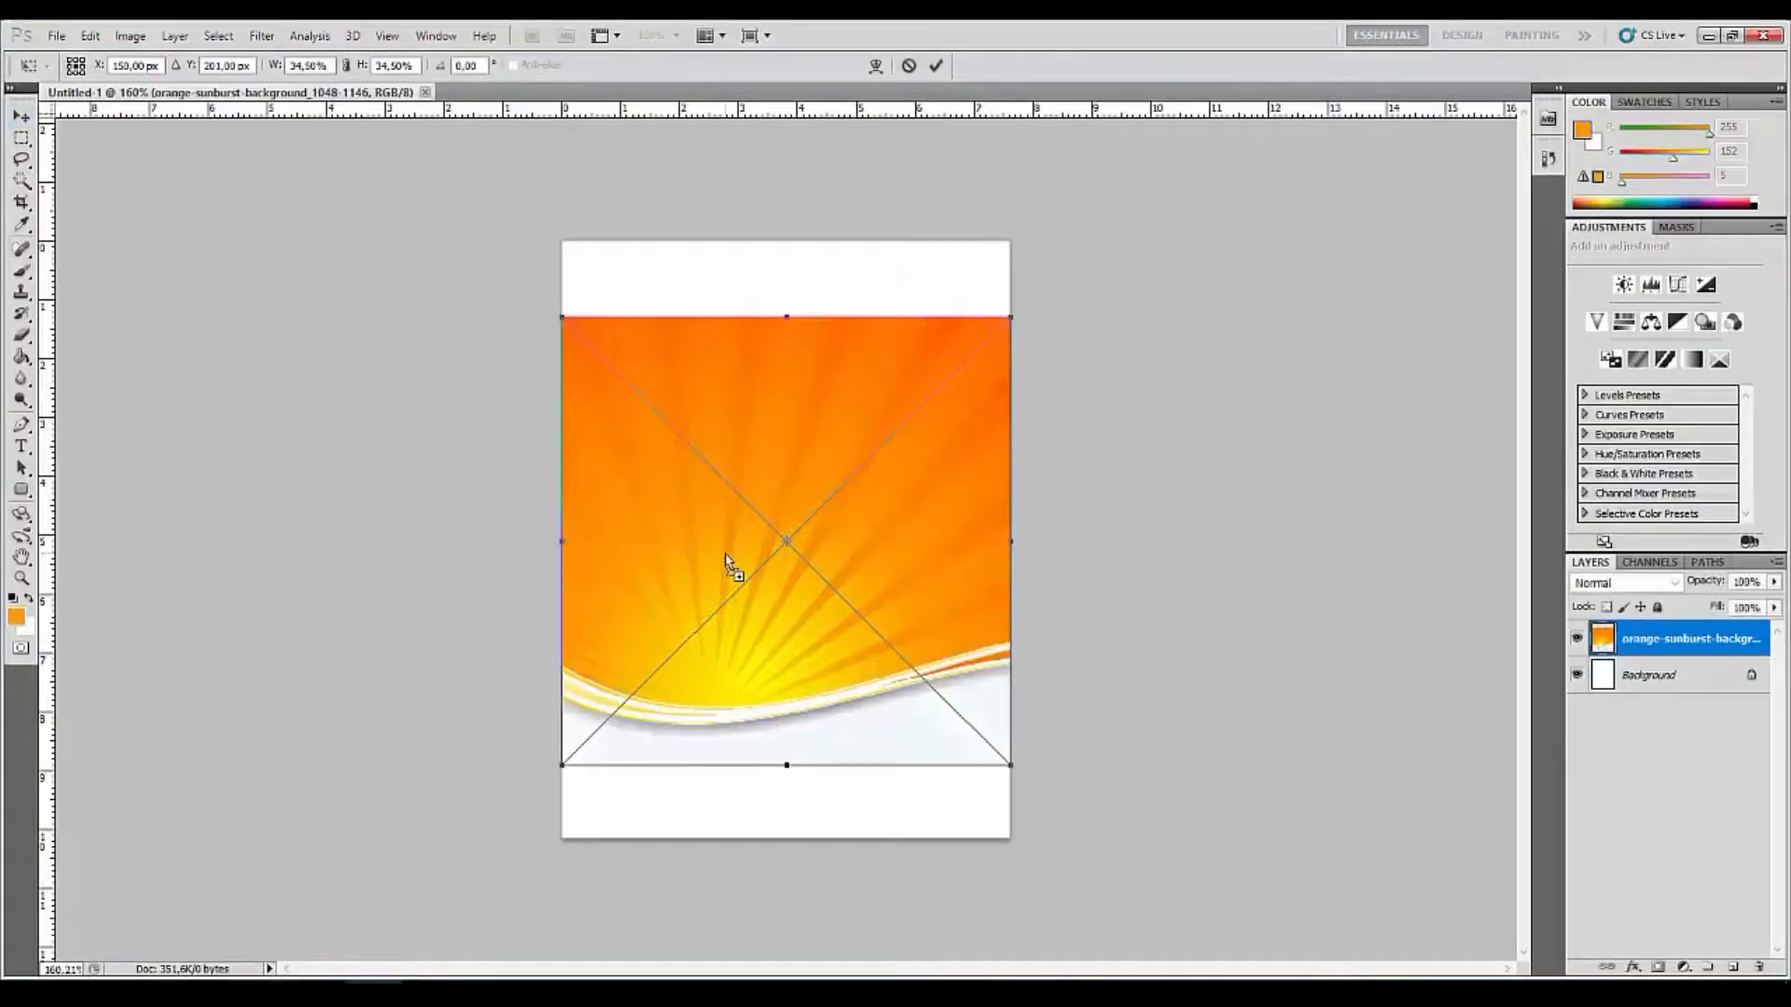
pyautogui.moveTo(786, 301); pyautogui.dragTo(786, 225)
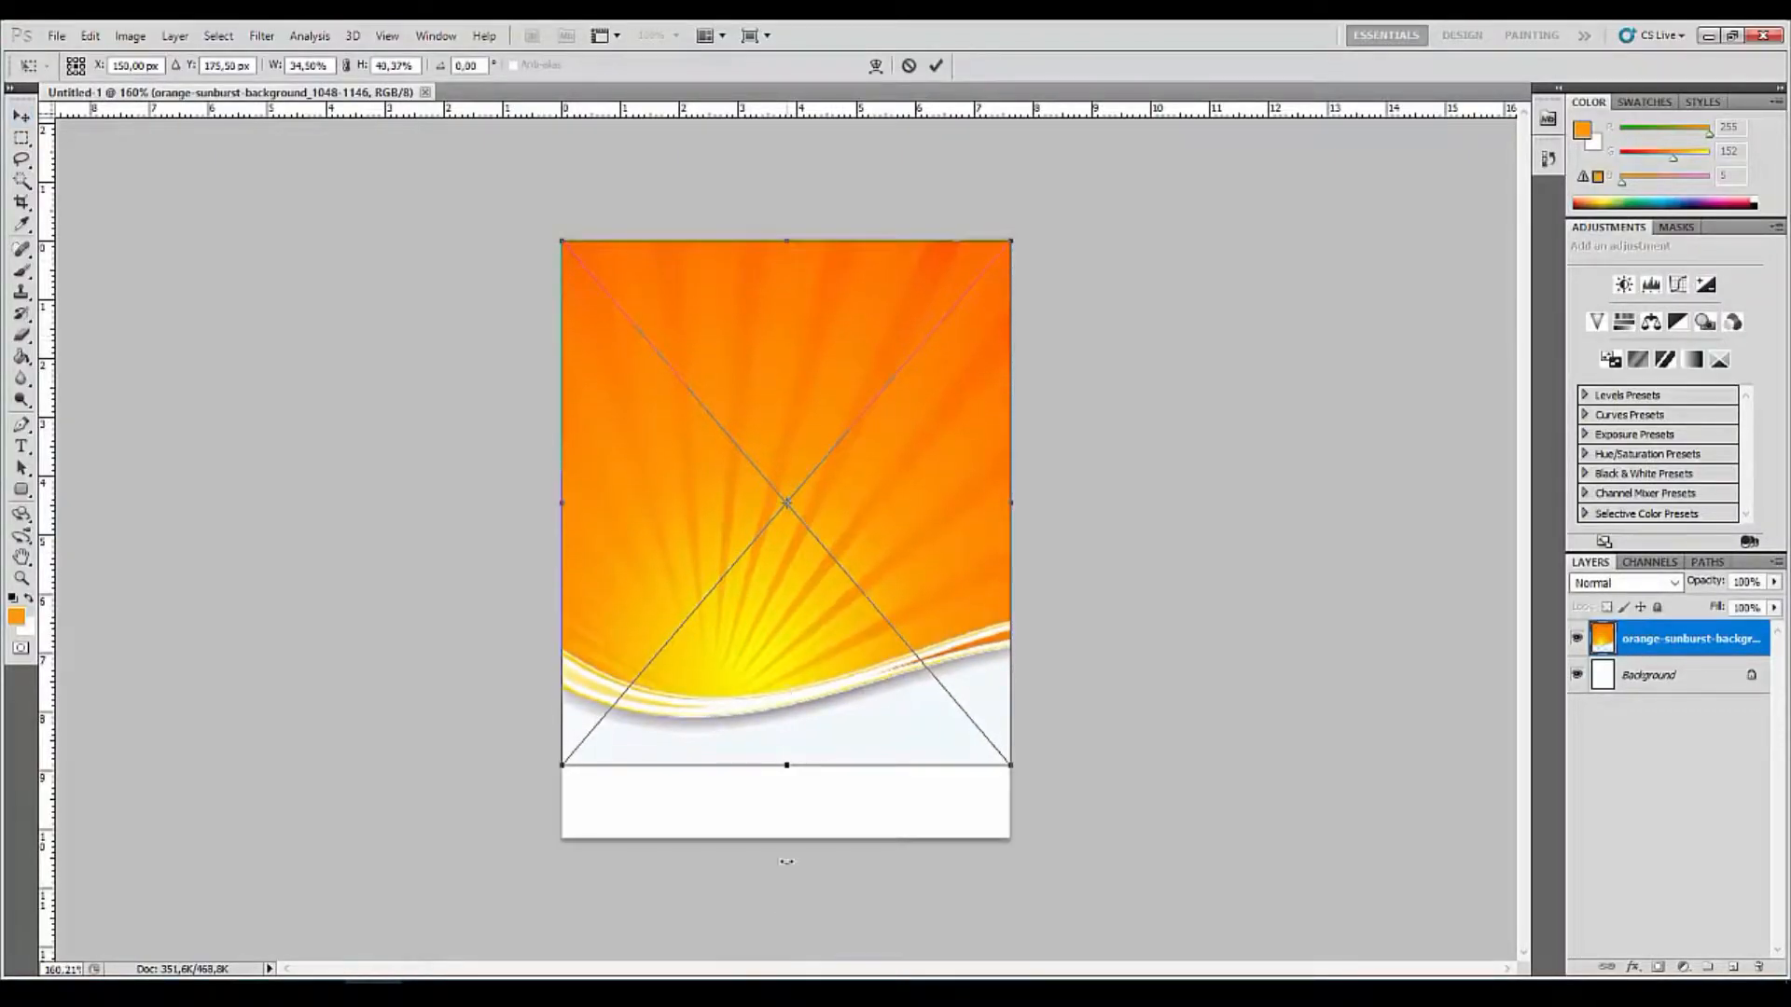
pyautogui.moveTo(786, 810); pyautogui.dragTo(786, 1004)
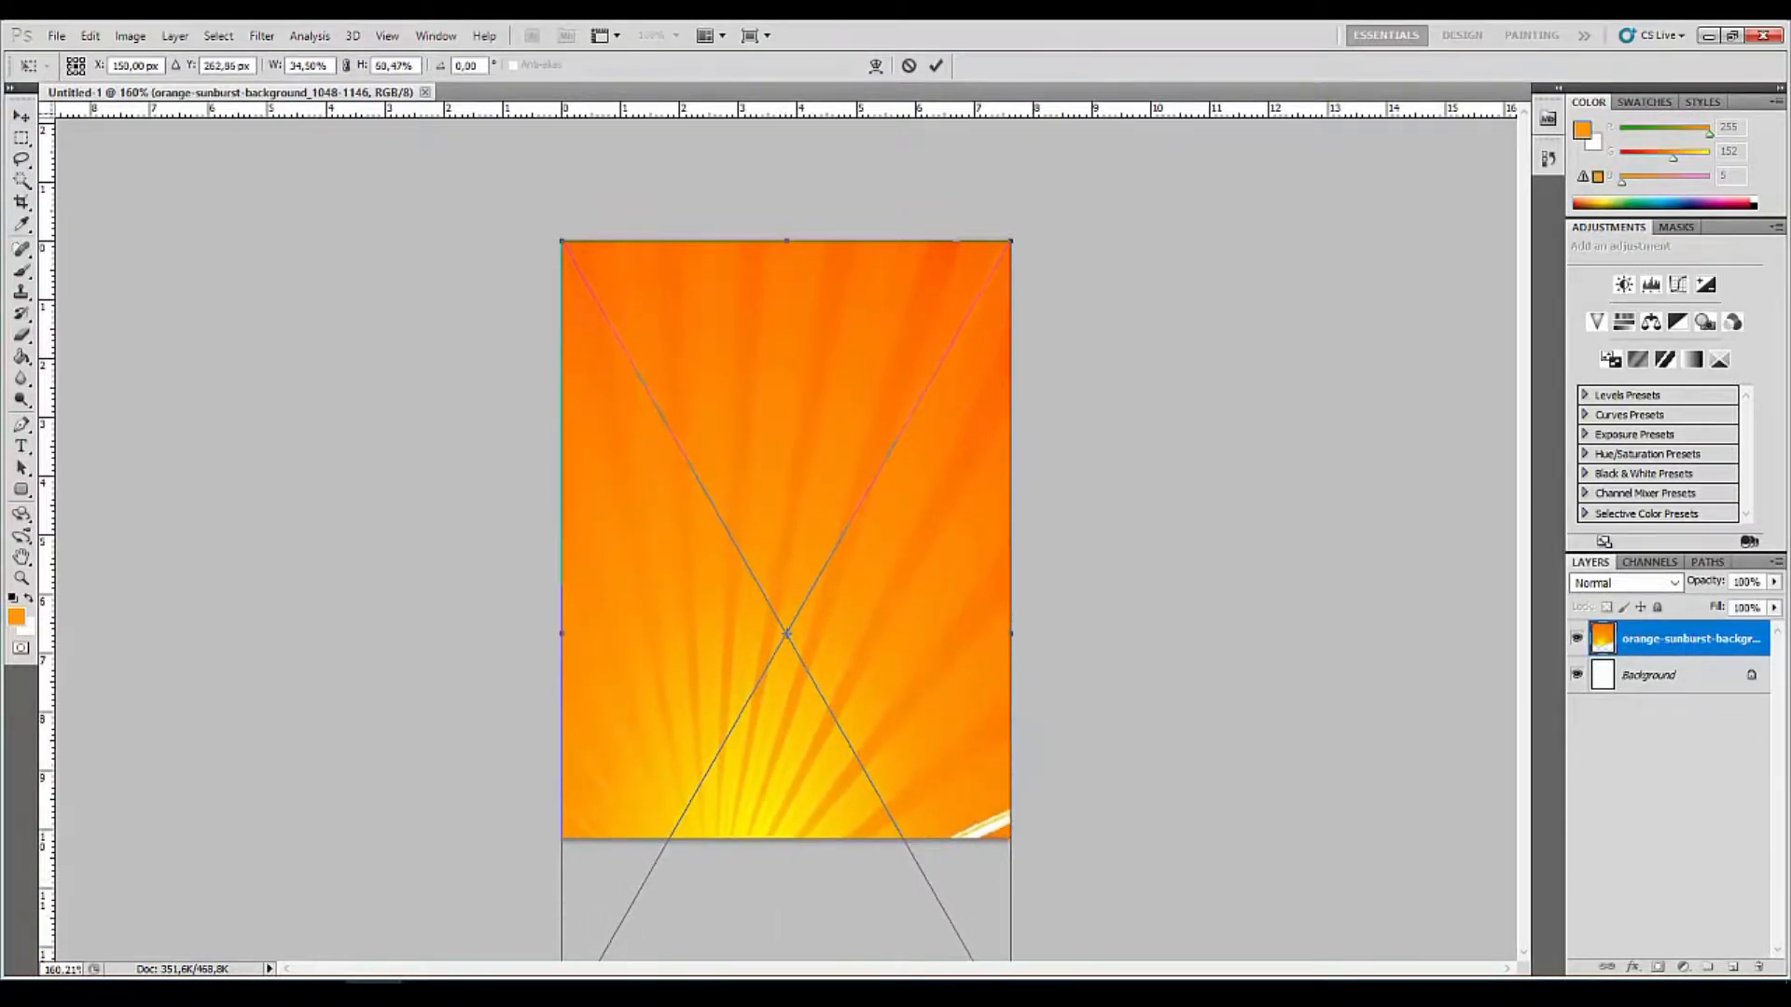
pyautogui.click(936, 64)
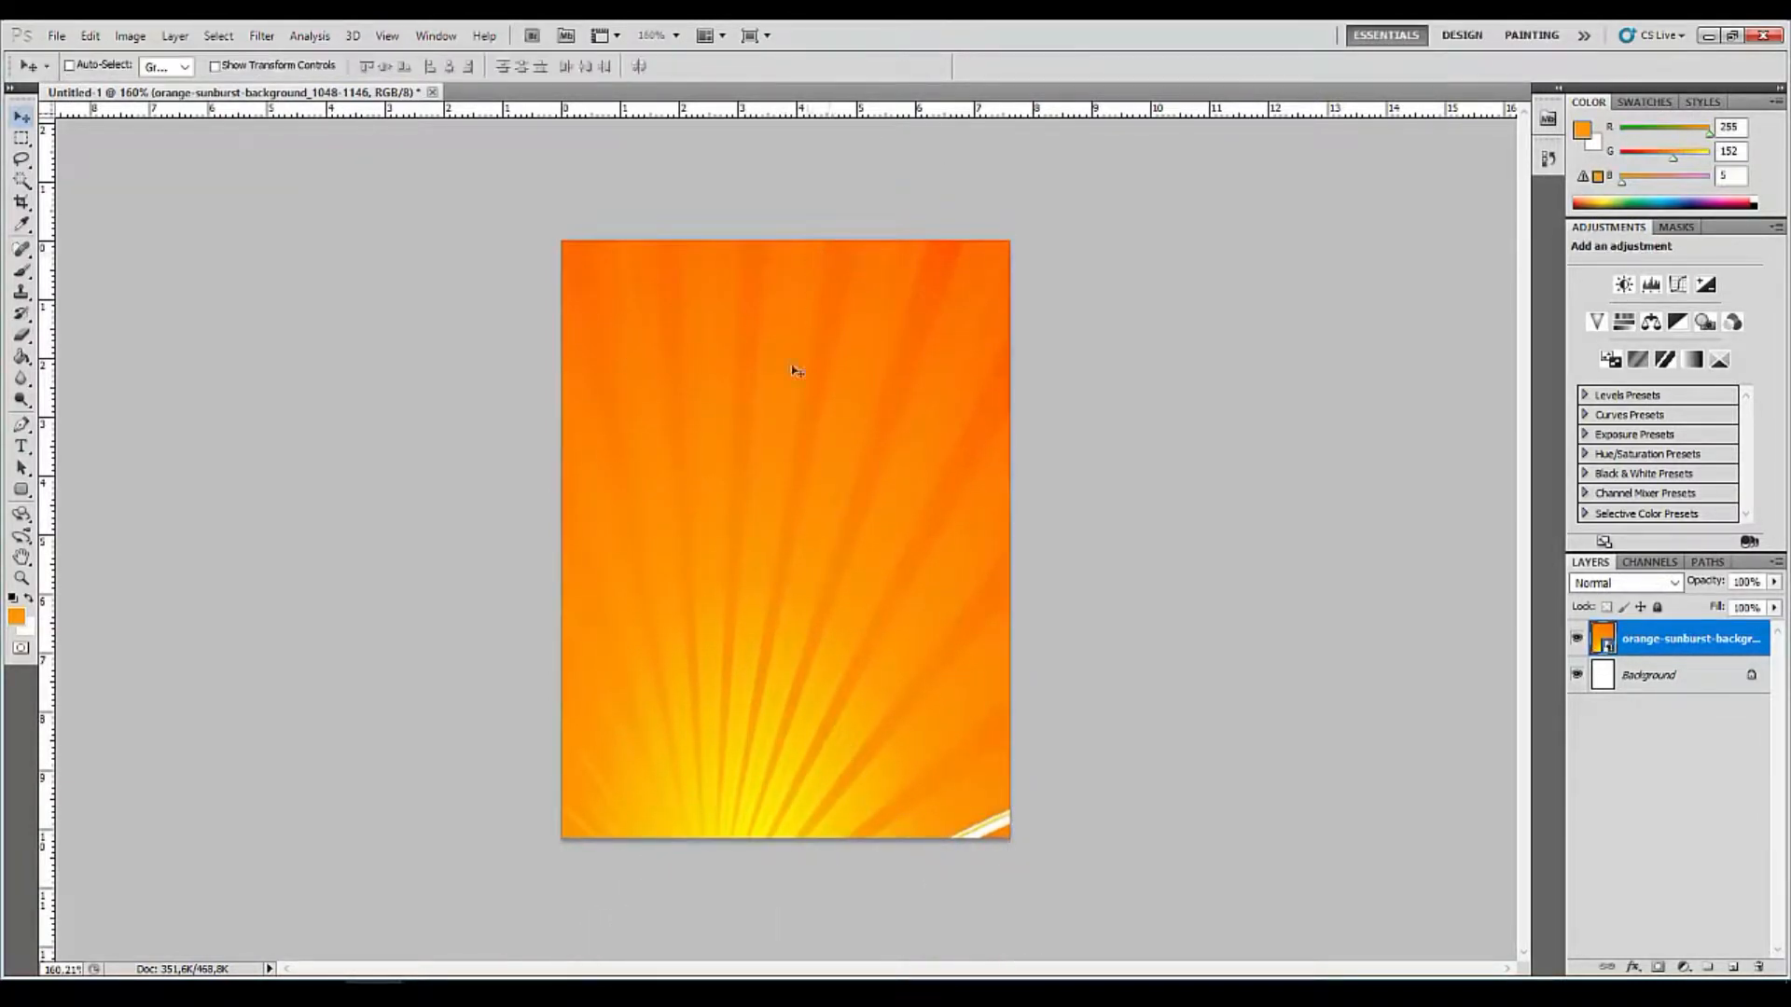
# Crop the document to the full canvas bounds and make the Move tool active again.
pyautogui.click(21, 203)
pyautogui.moveTo(1133, 903); pyautogui.dragTo(1134, 904)
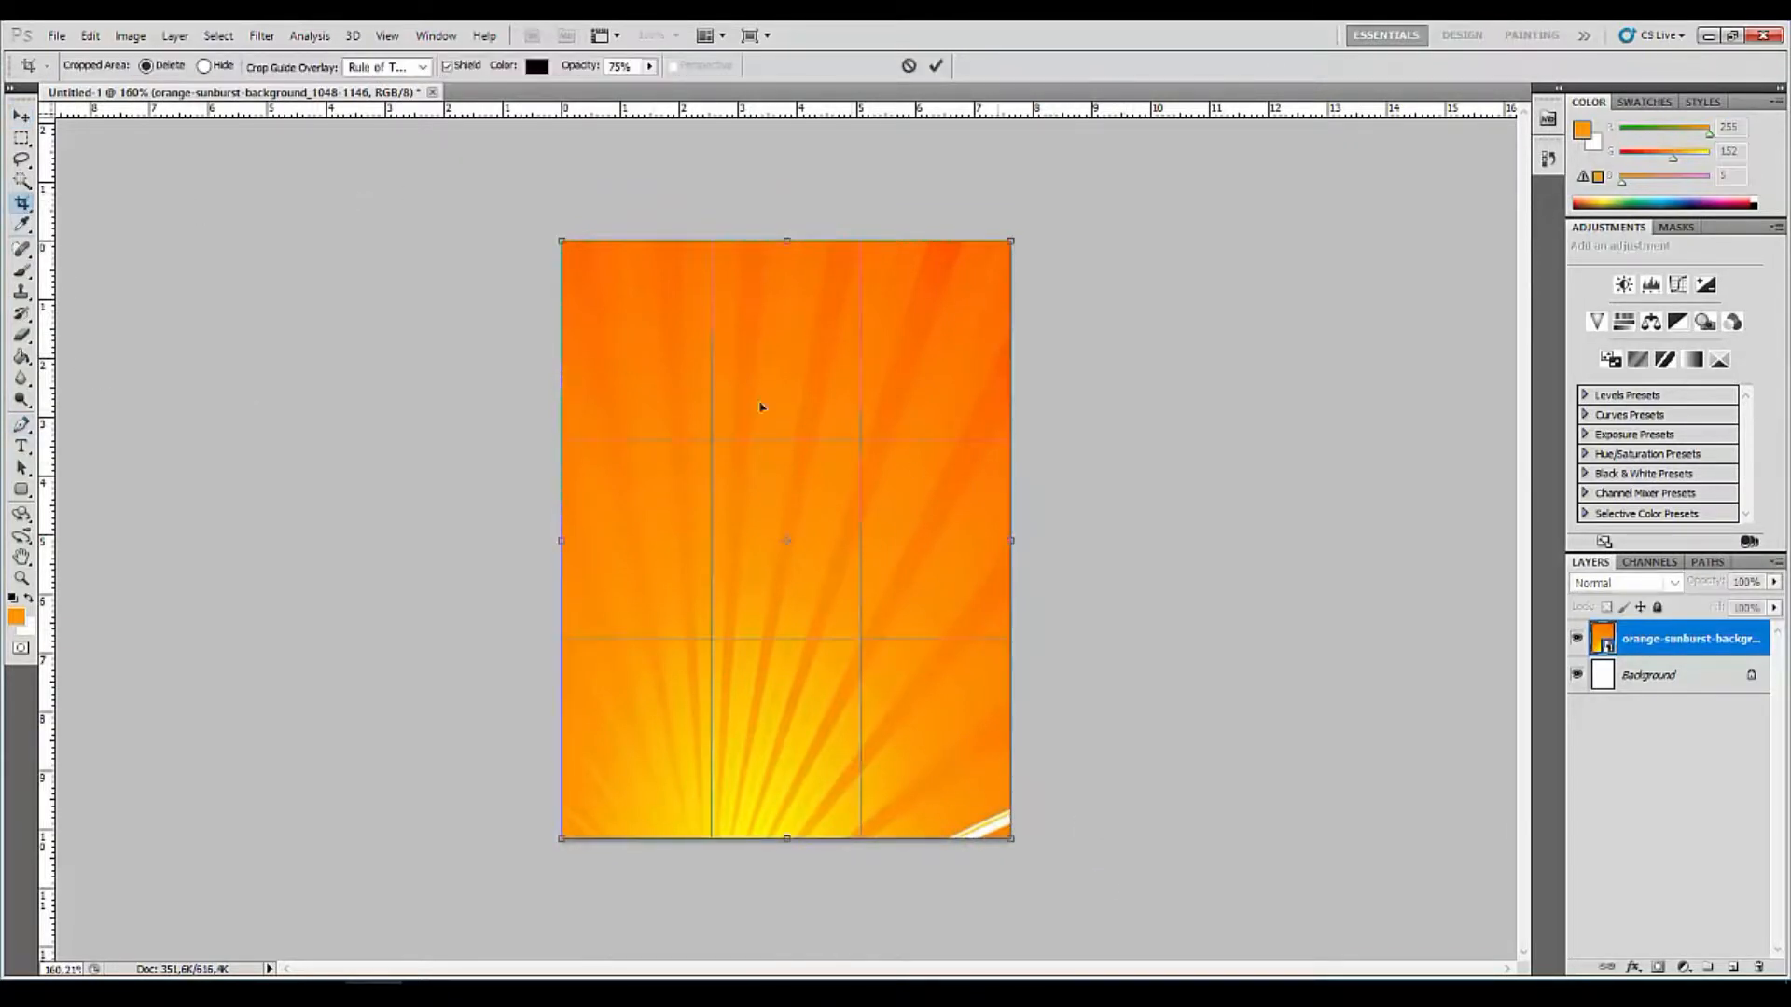
pyautogui.click(937, 64)
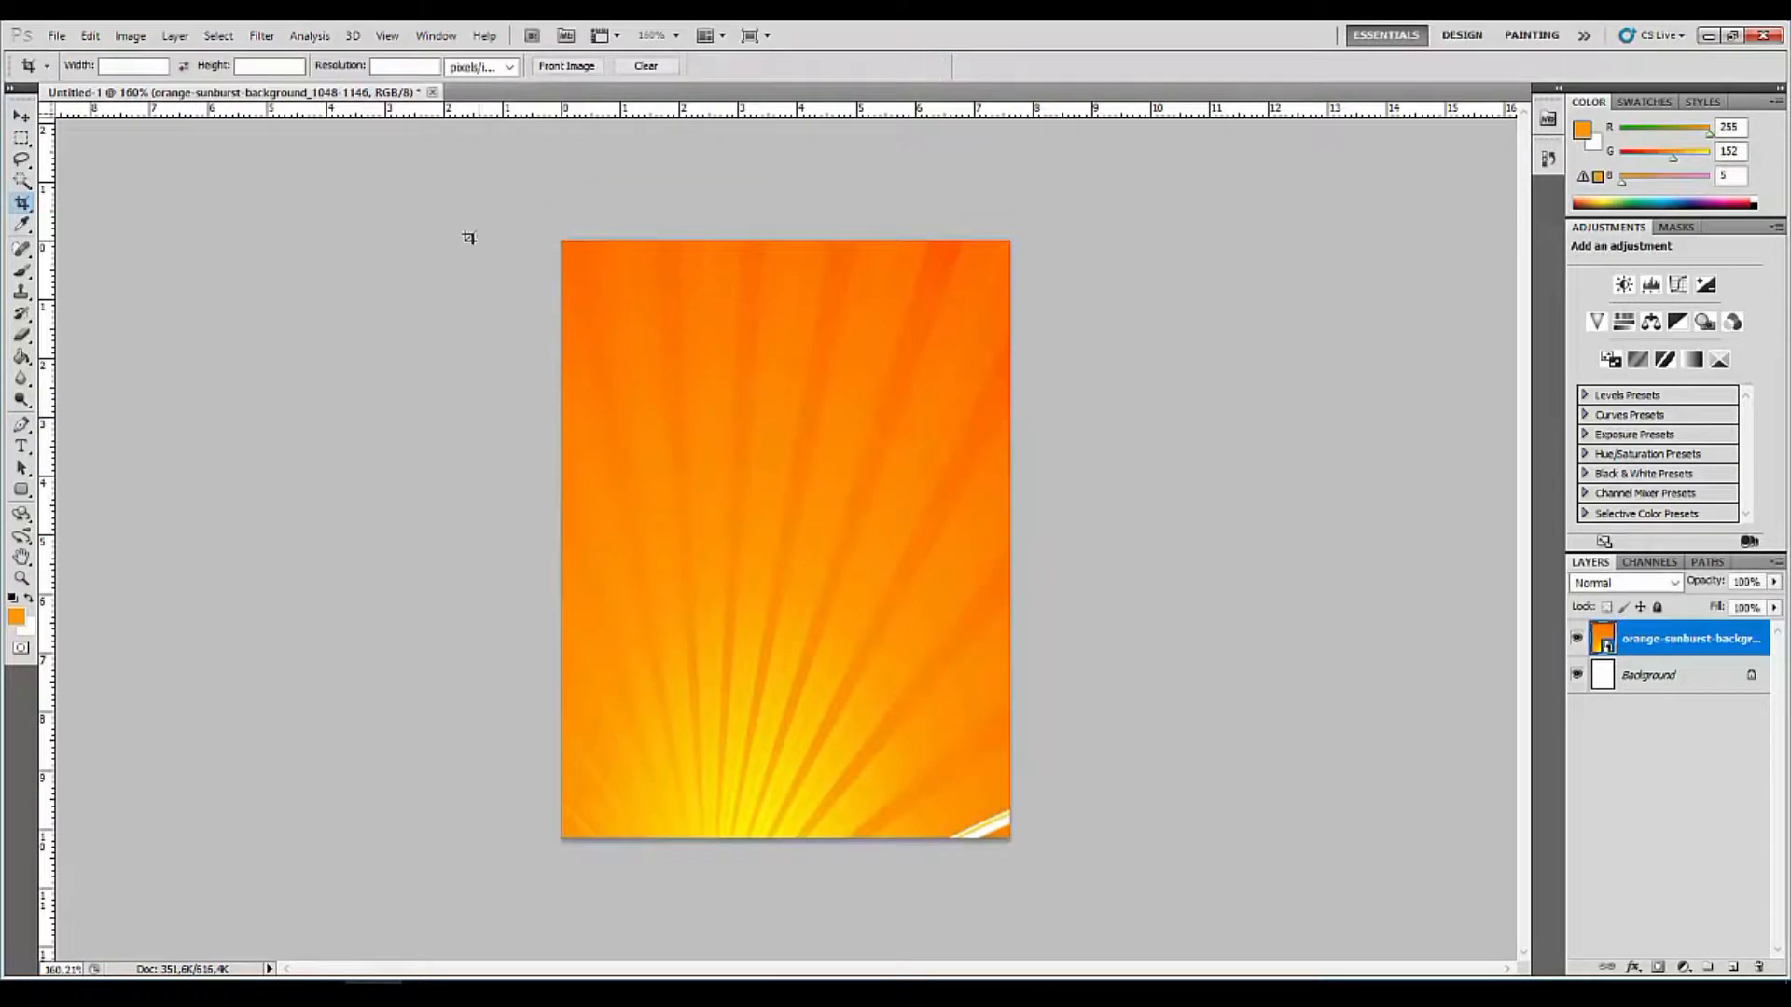
pyautogui.click(22, 117)
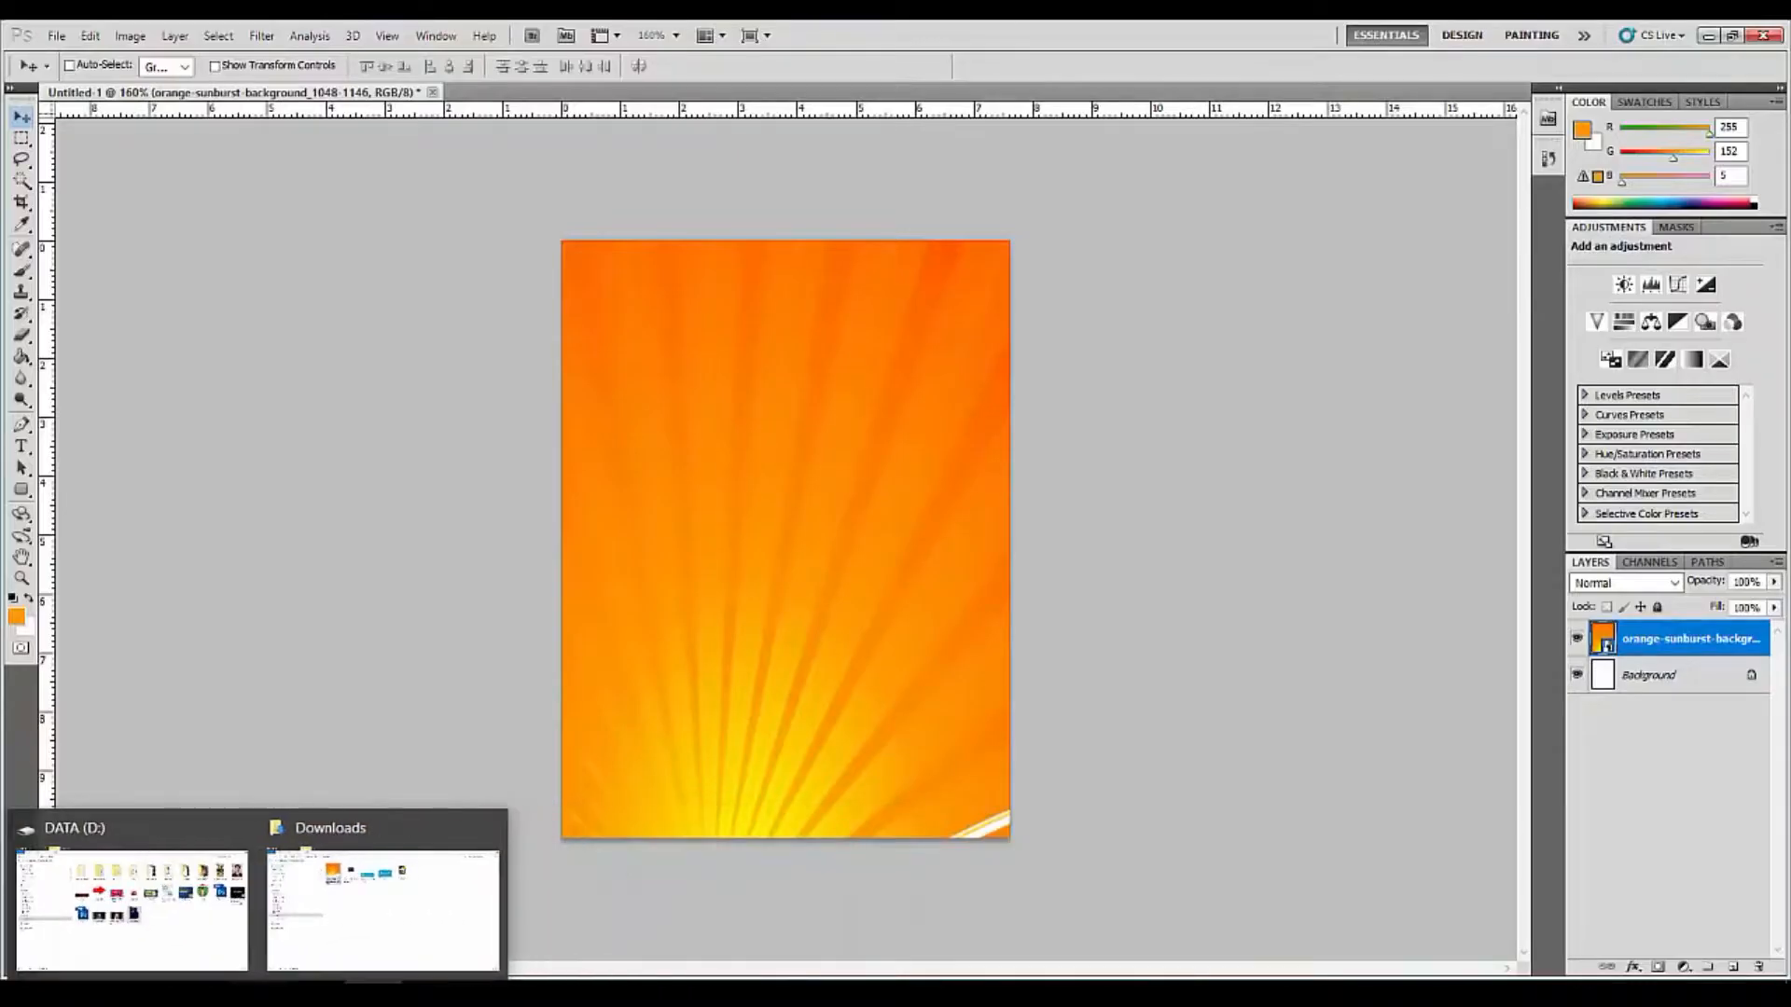
# Place the DVDFREE image from DATA (D:) at 83.73% width with linked proportions and move it slightly upward.
pyautogui.click(182, 919)
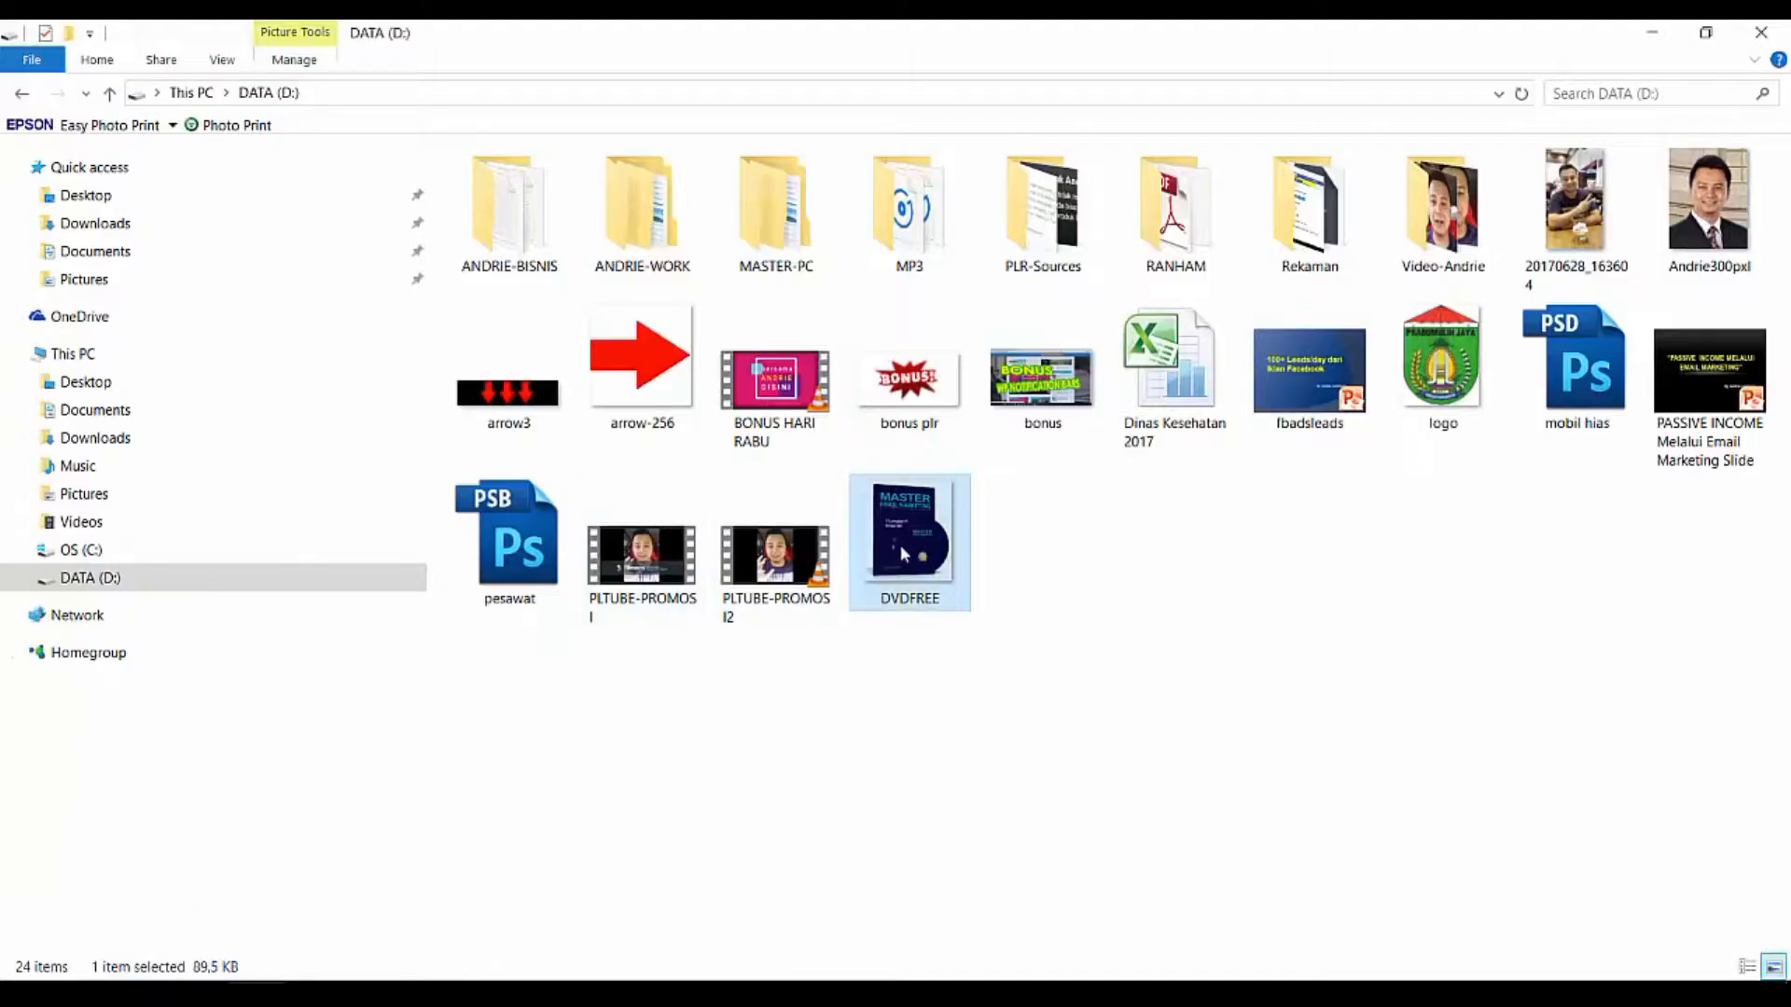
pyautogui.moveTo(899, 545); pyautogui.dragTo(774, 586)
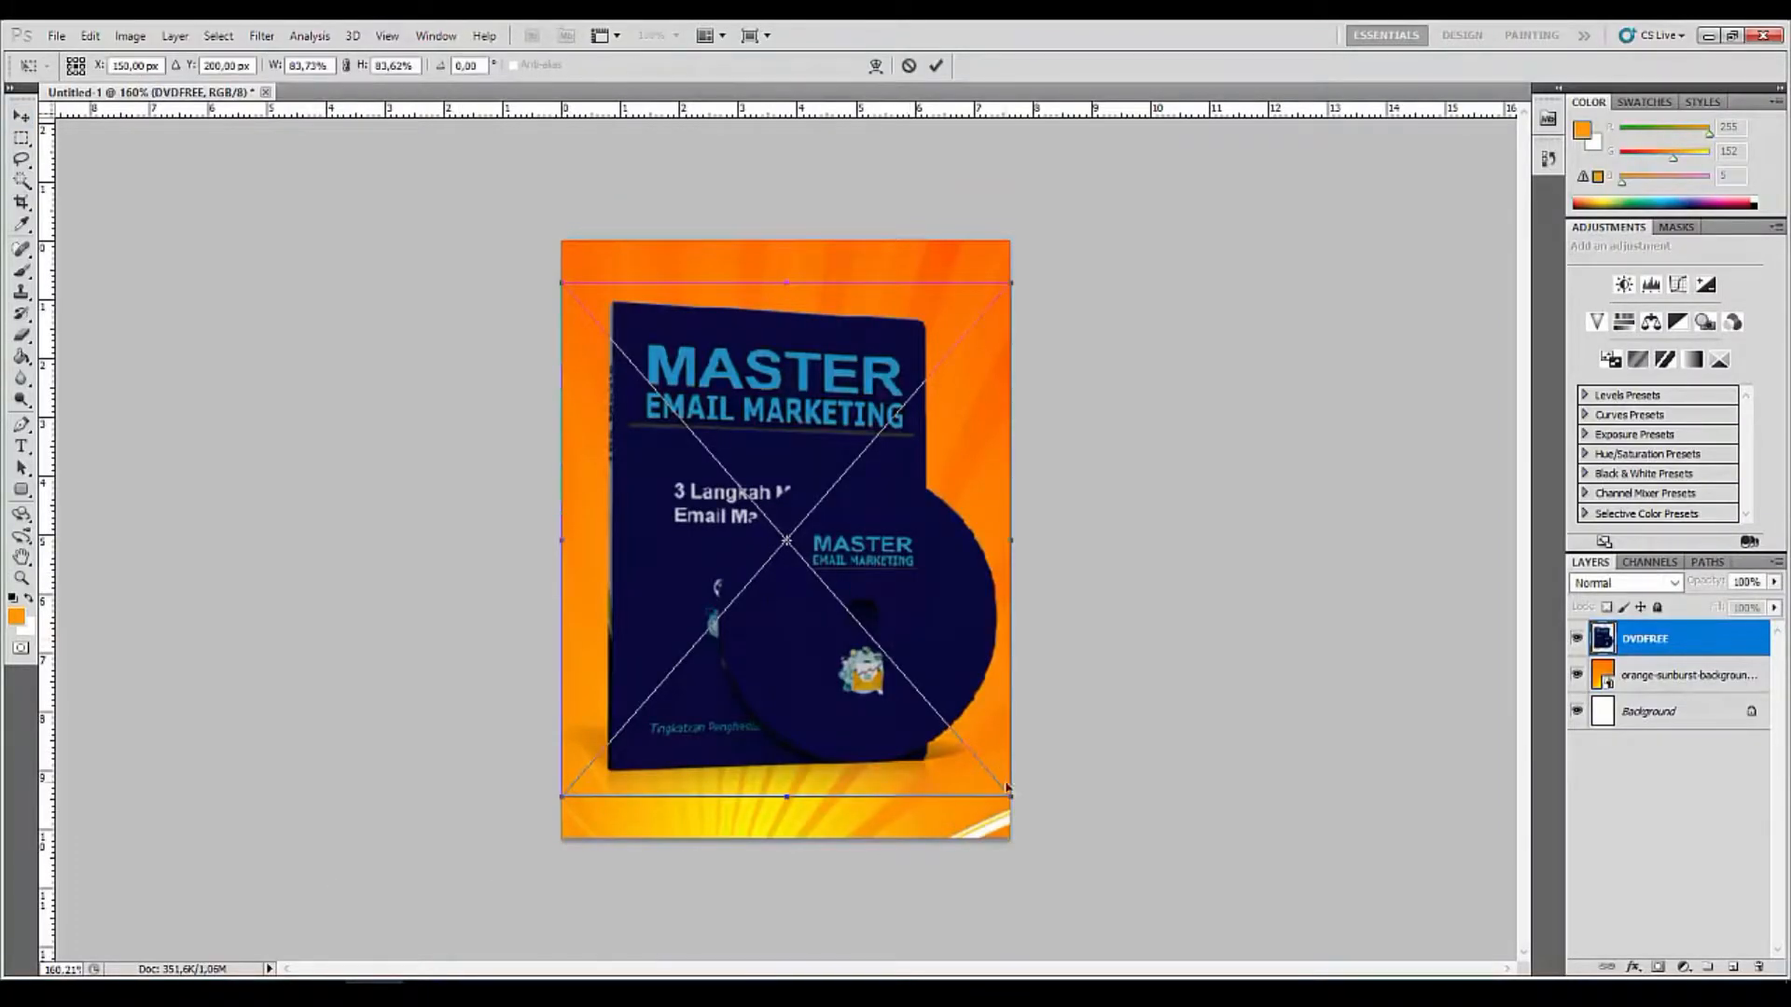
pyautogui.moveTo(1006, 790)
pyautogui.mouseDown()
pyautogui.moveTo(1006, 739)
pyautogui.moveTo(1005, 782)
pyautogui.mouseUp()
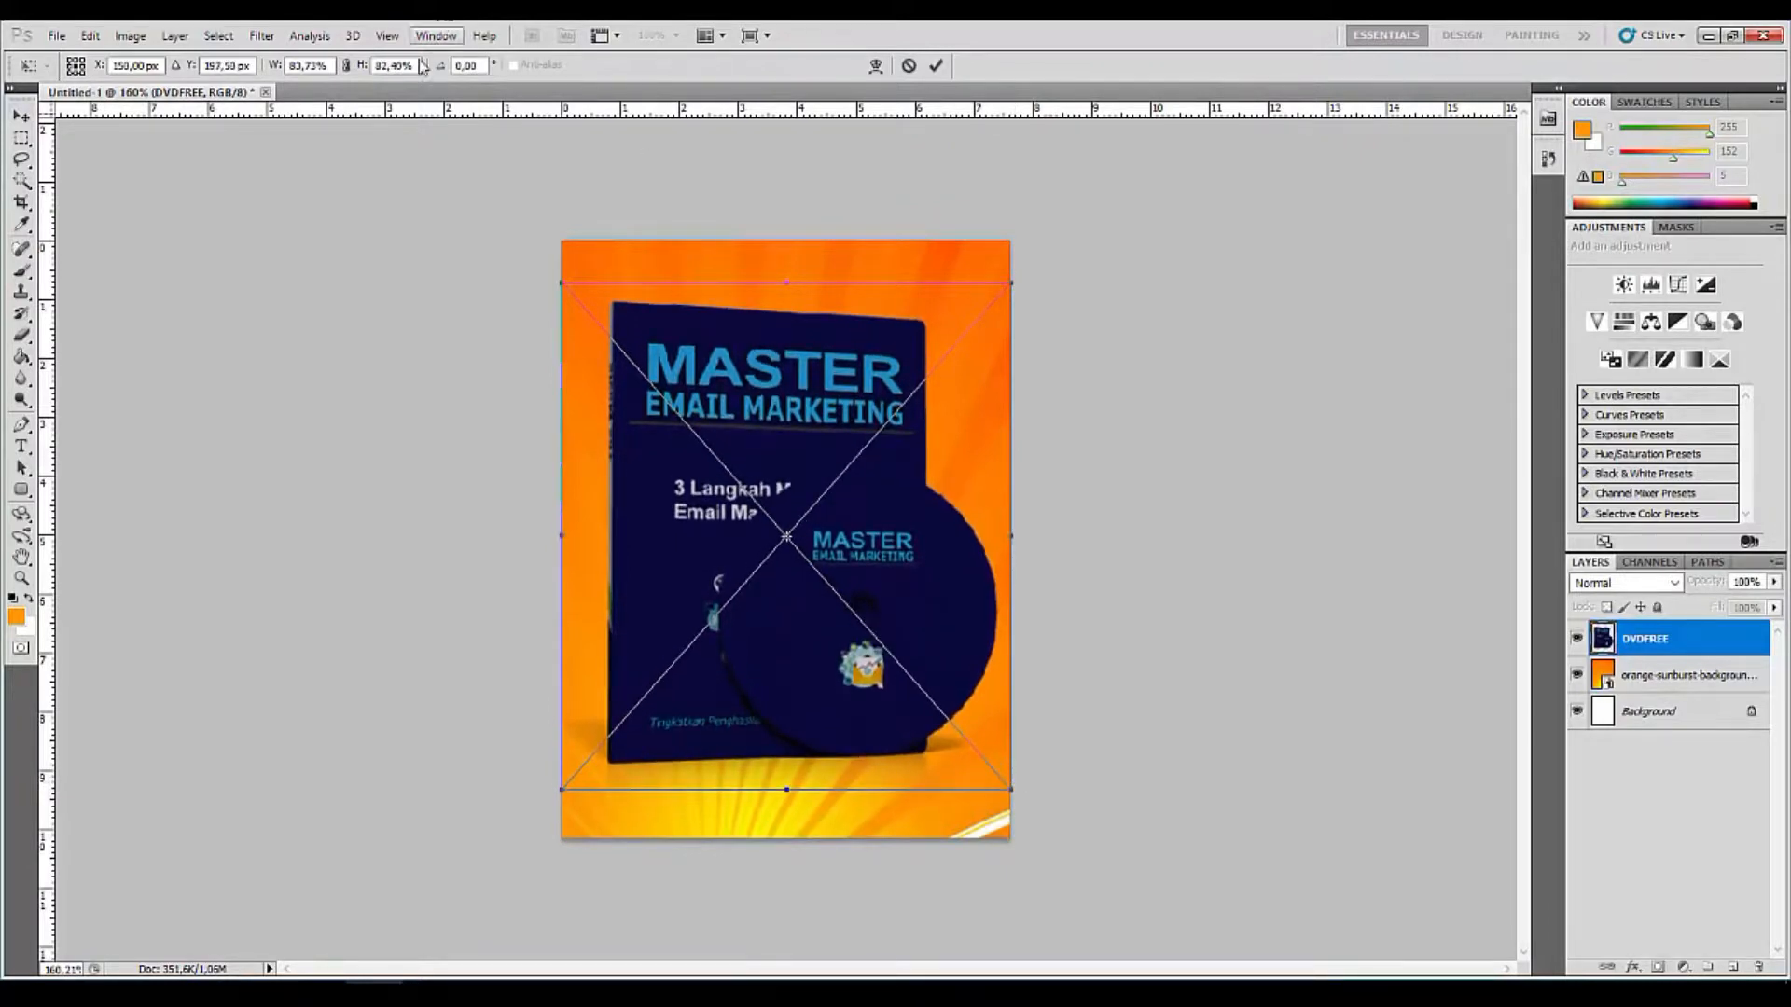
pyautogui.click(346, 66)
pyautogui.click(936, 66)
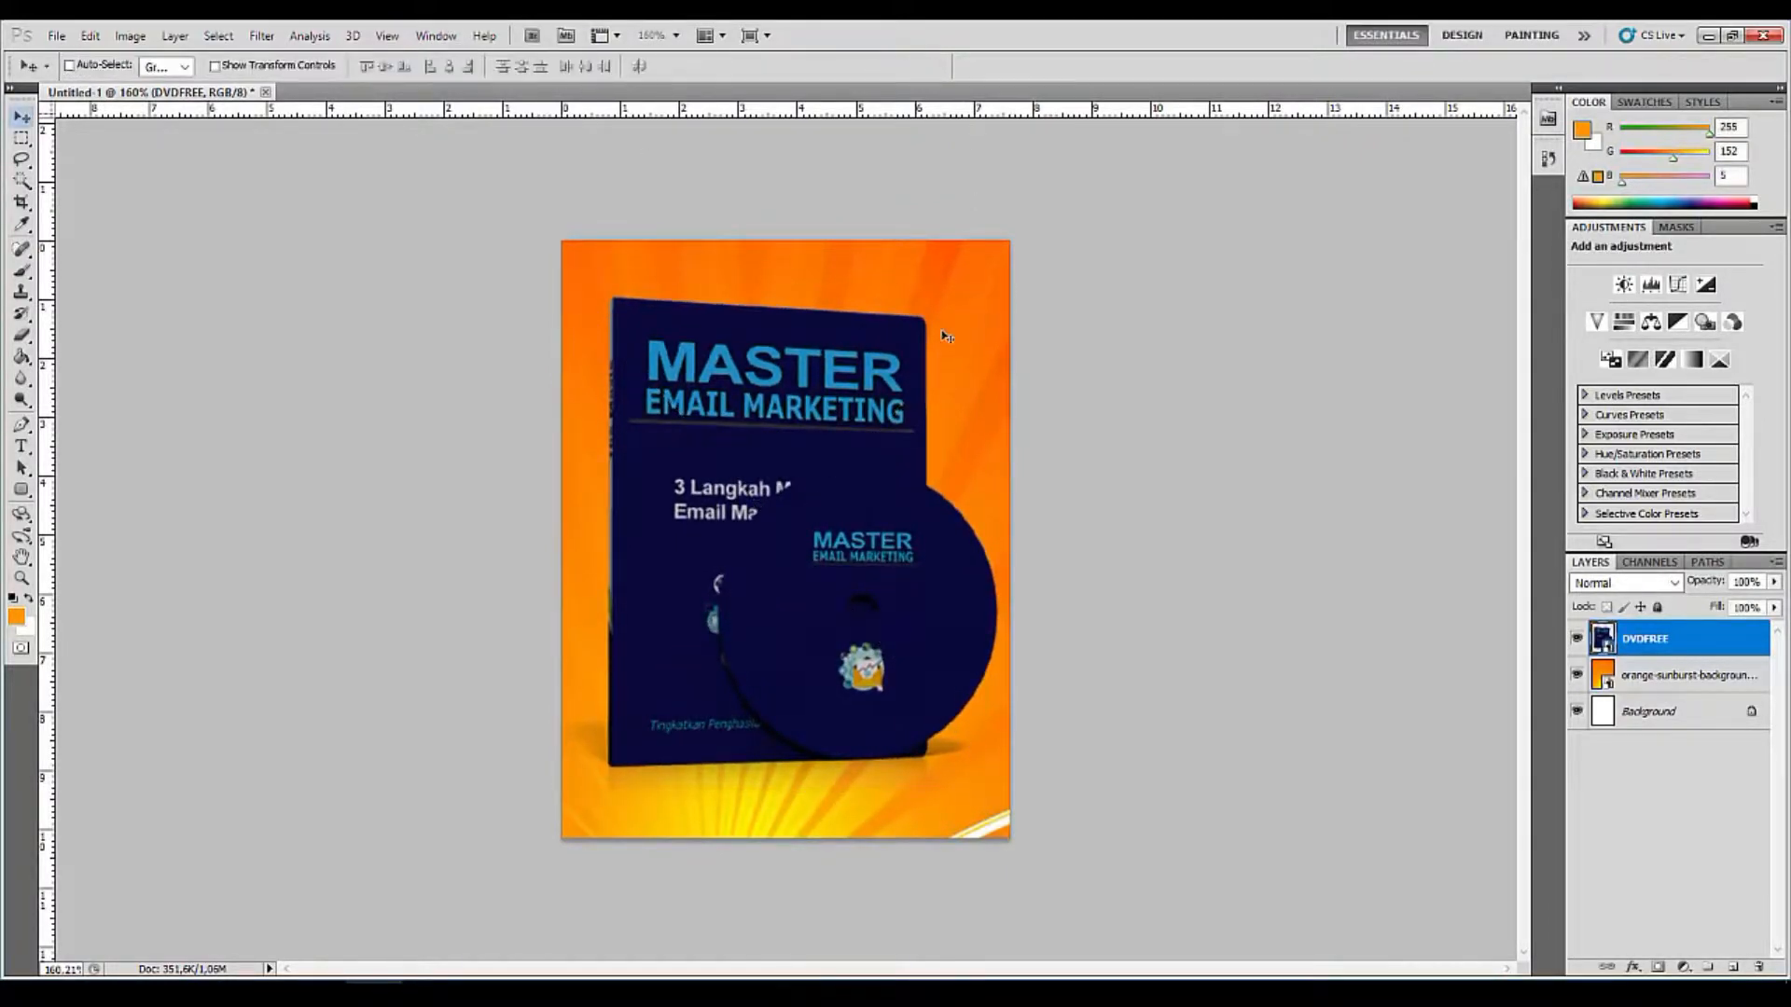
pyautogui.moveTo(832, 453); pyautogui.dragTo(832, 447)
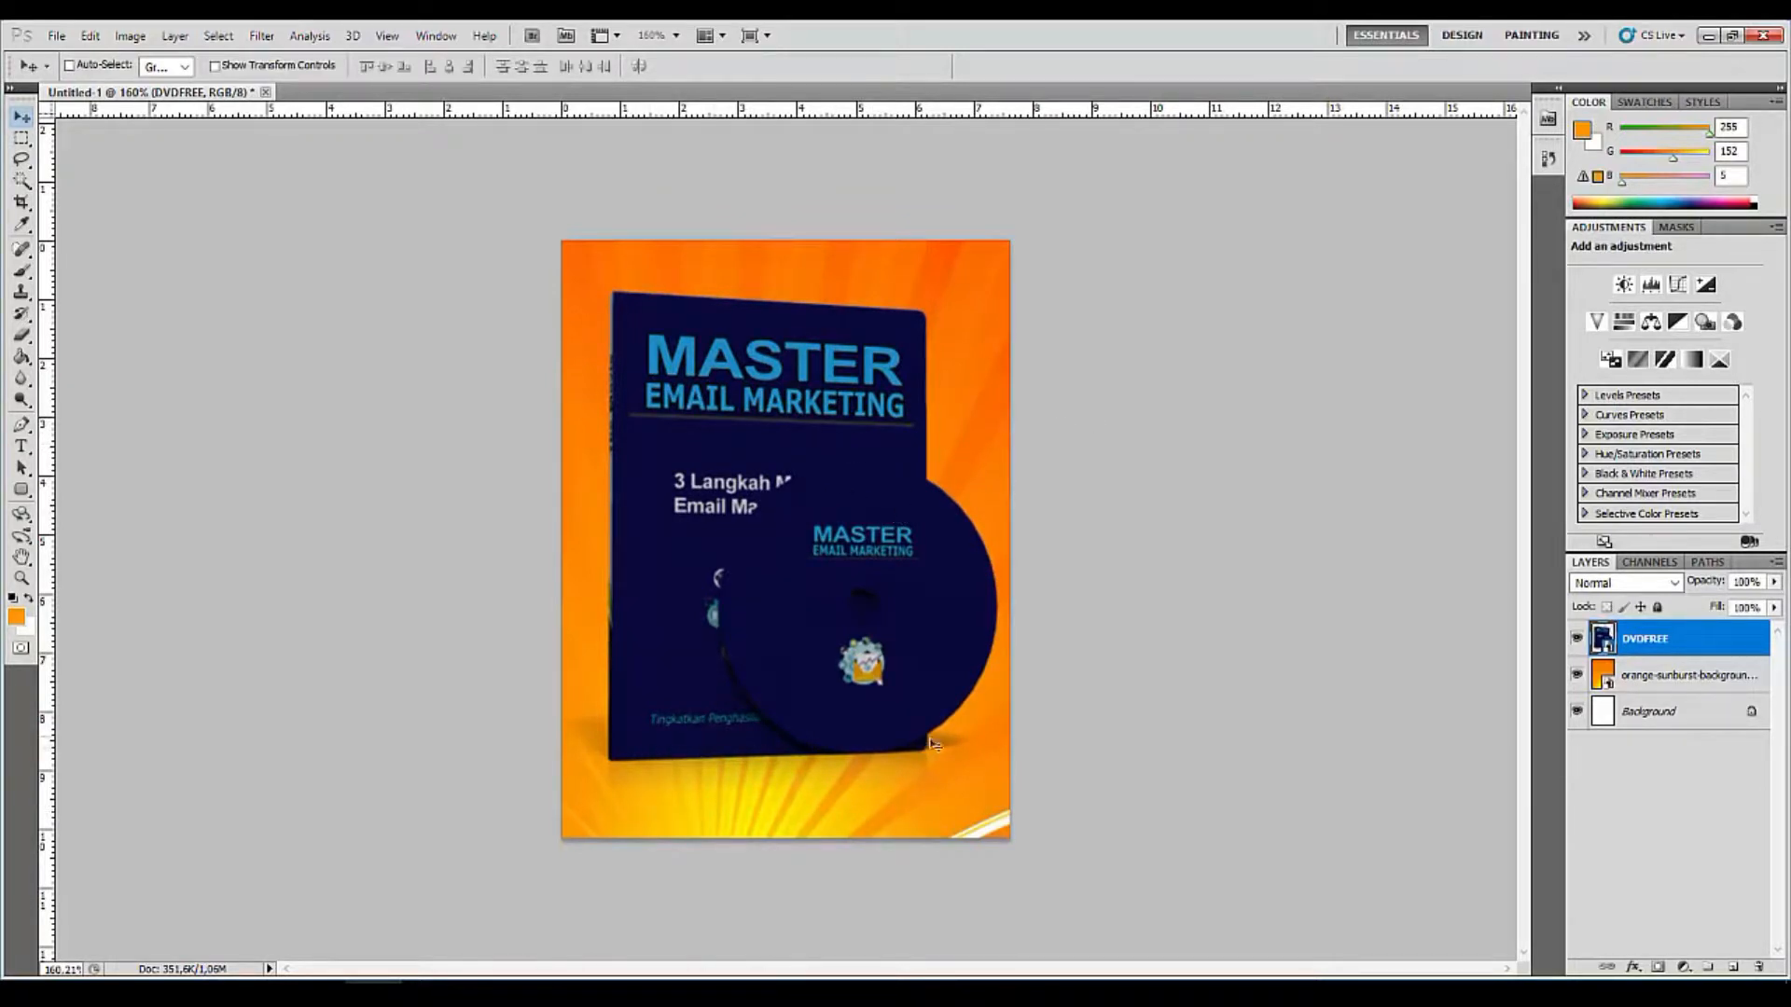
# Switch to Chrome, close the new tab and the full-size sunburst image tab, and return to the Google Images search field.
pyautogui.click(780, 994)
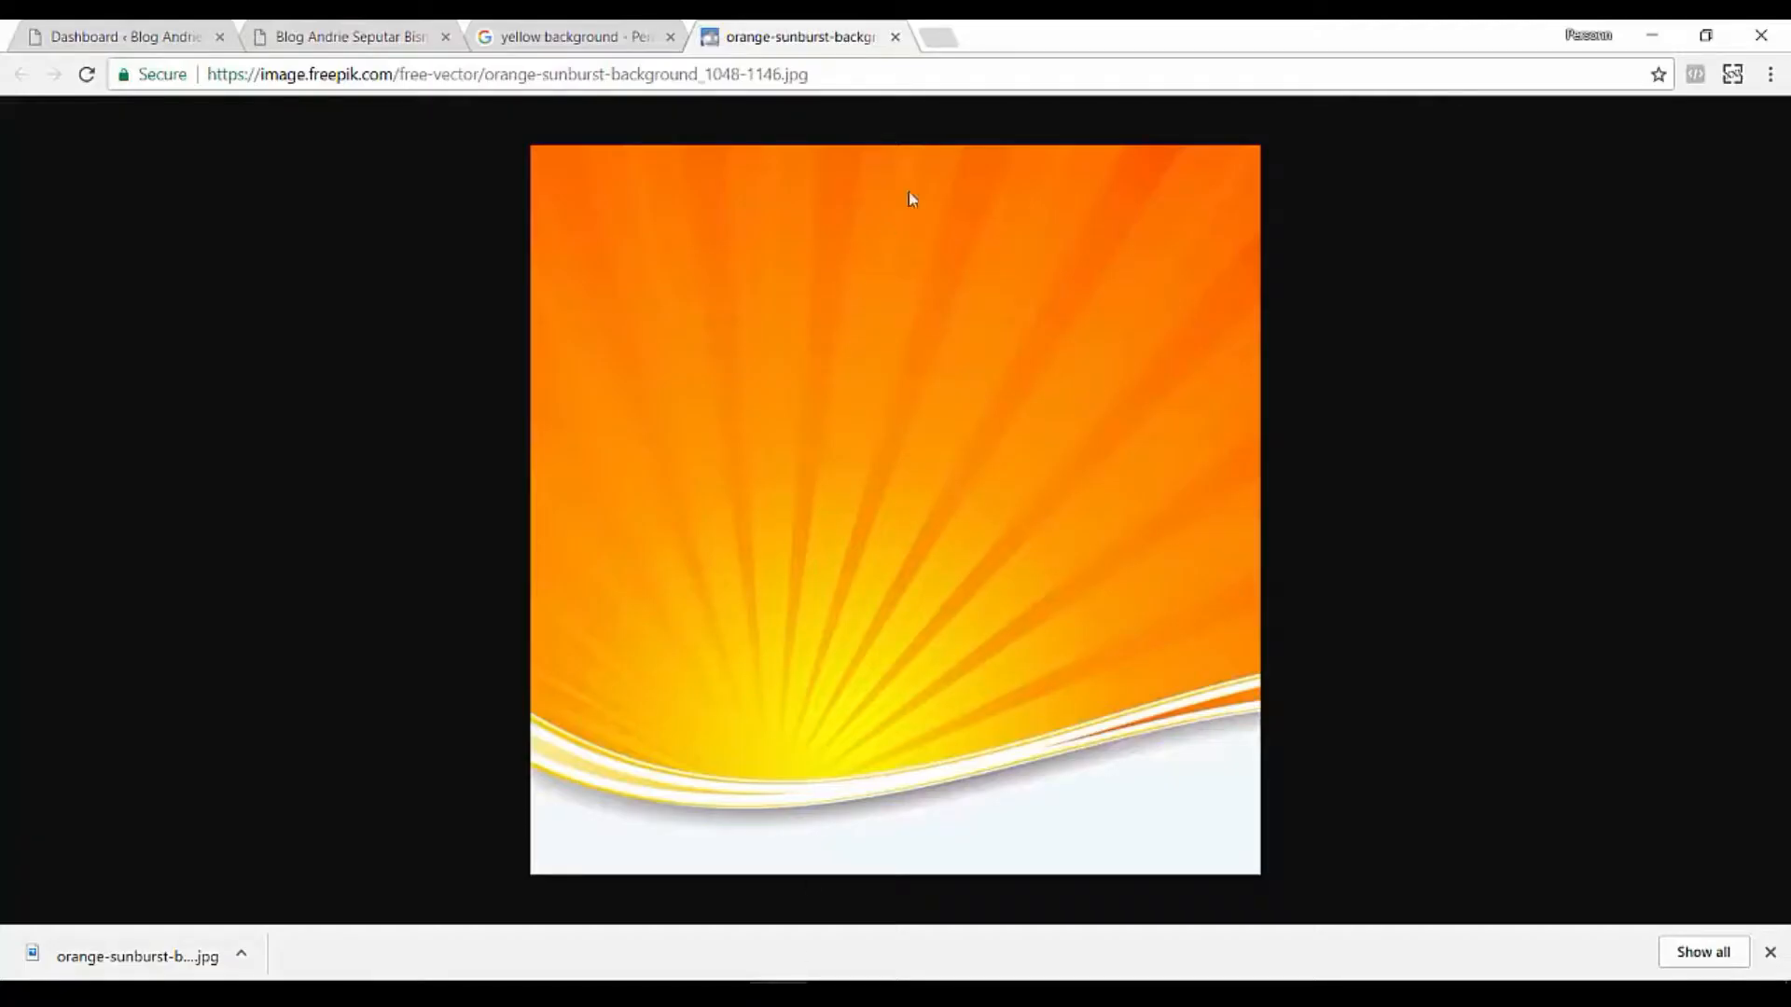
pyautogui.click(944, 41)
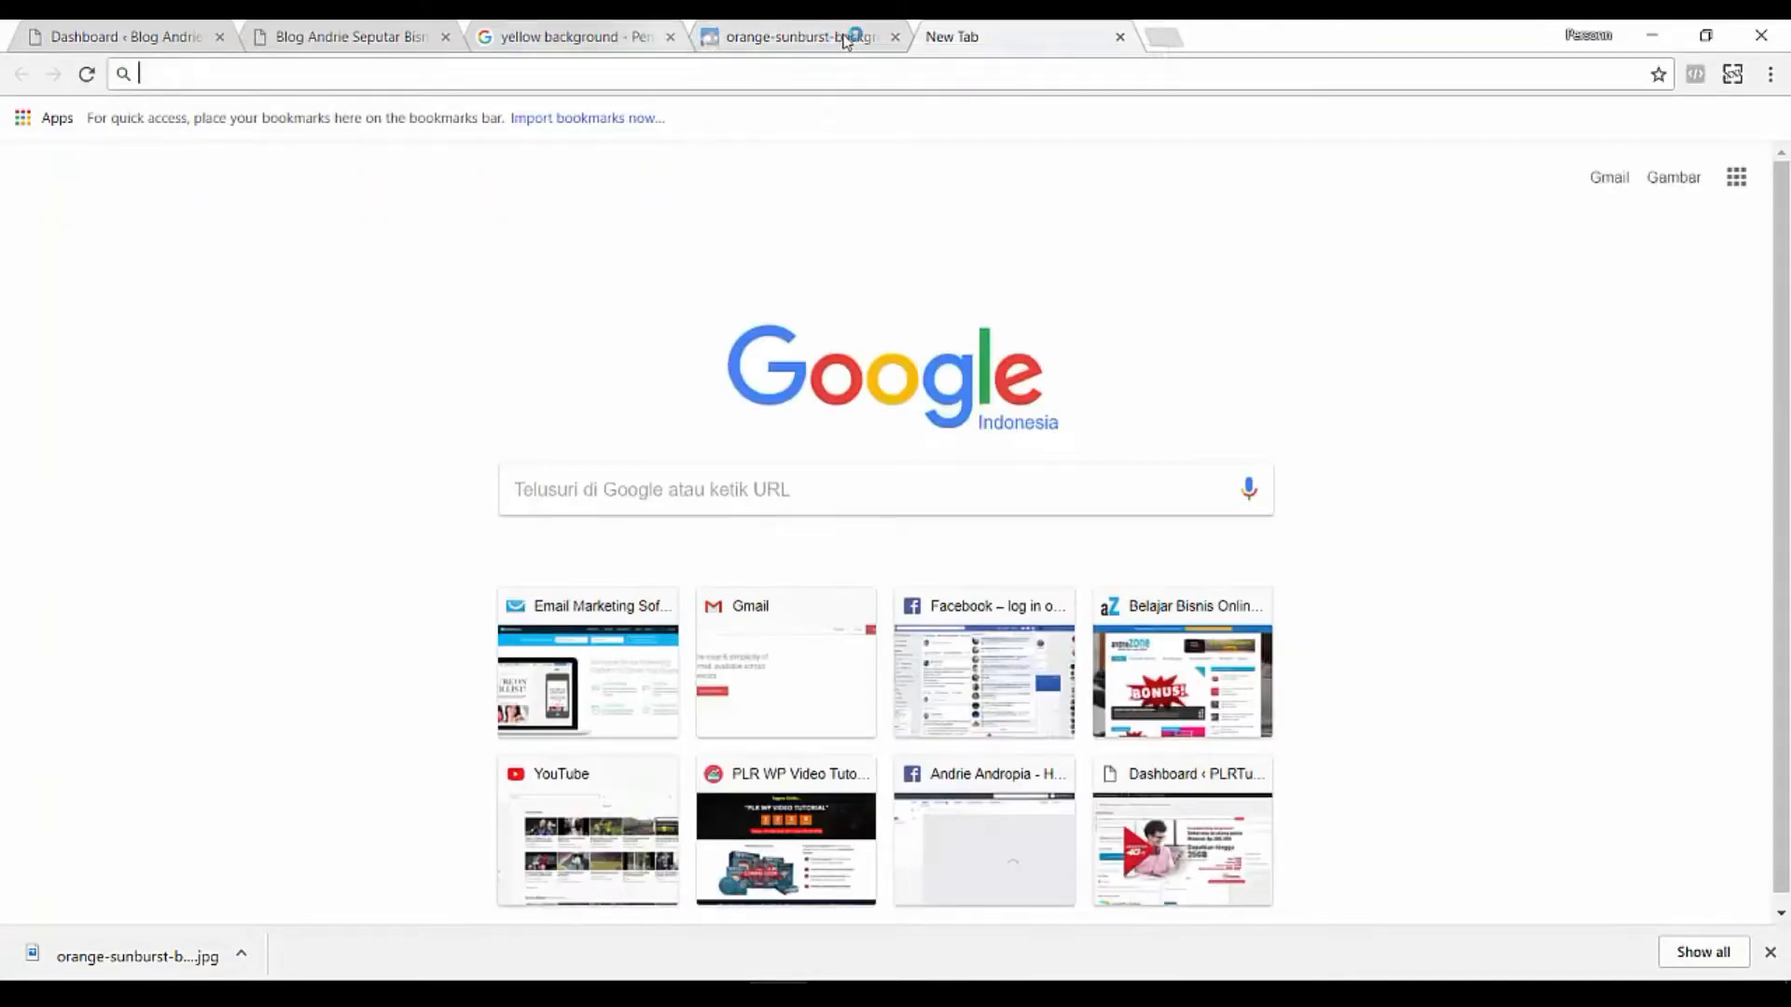
pyautogui.click(895, 38)
pyautogui.click(894, 37)
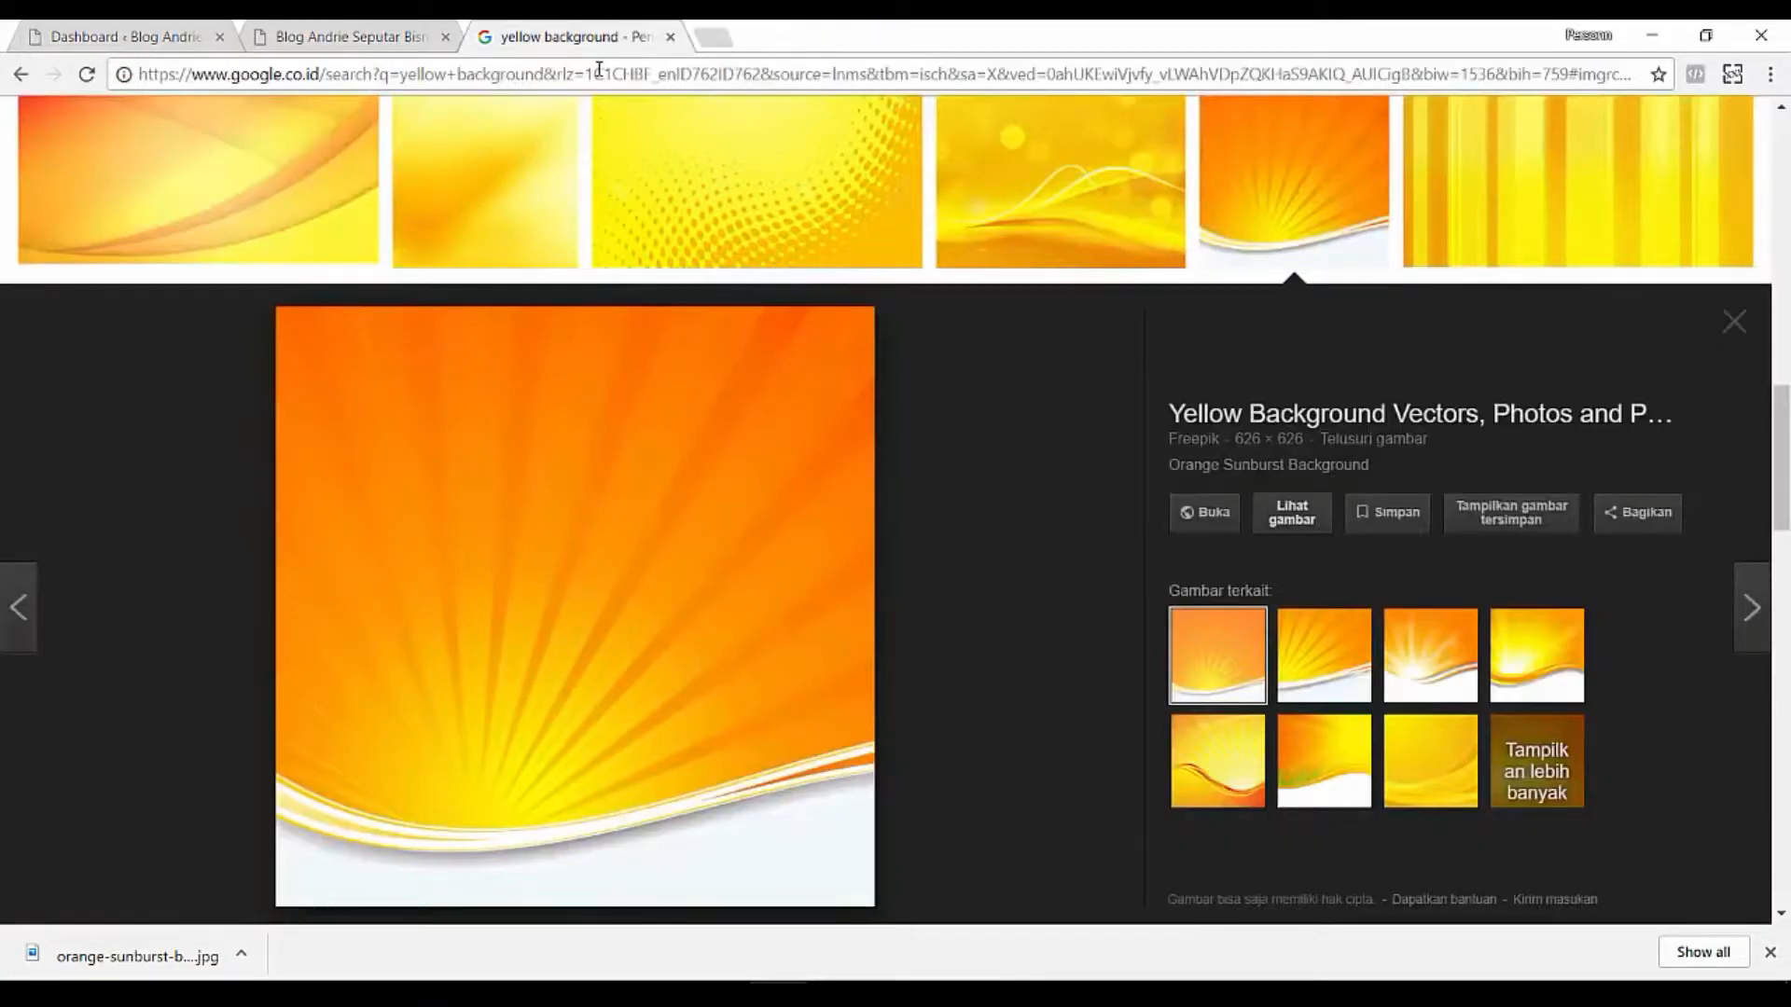
pyautogui.click(359, 37)
pyautogui.click(625, 38)
pyautogui.click(602, 74)
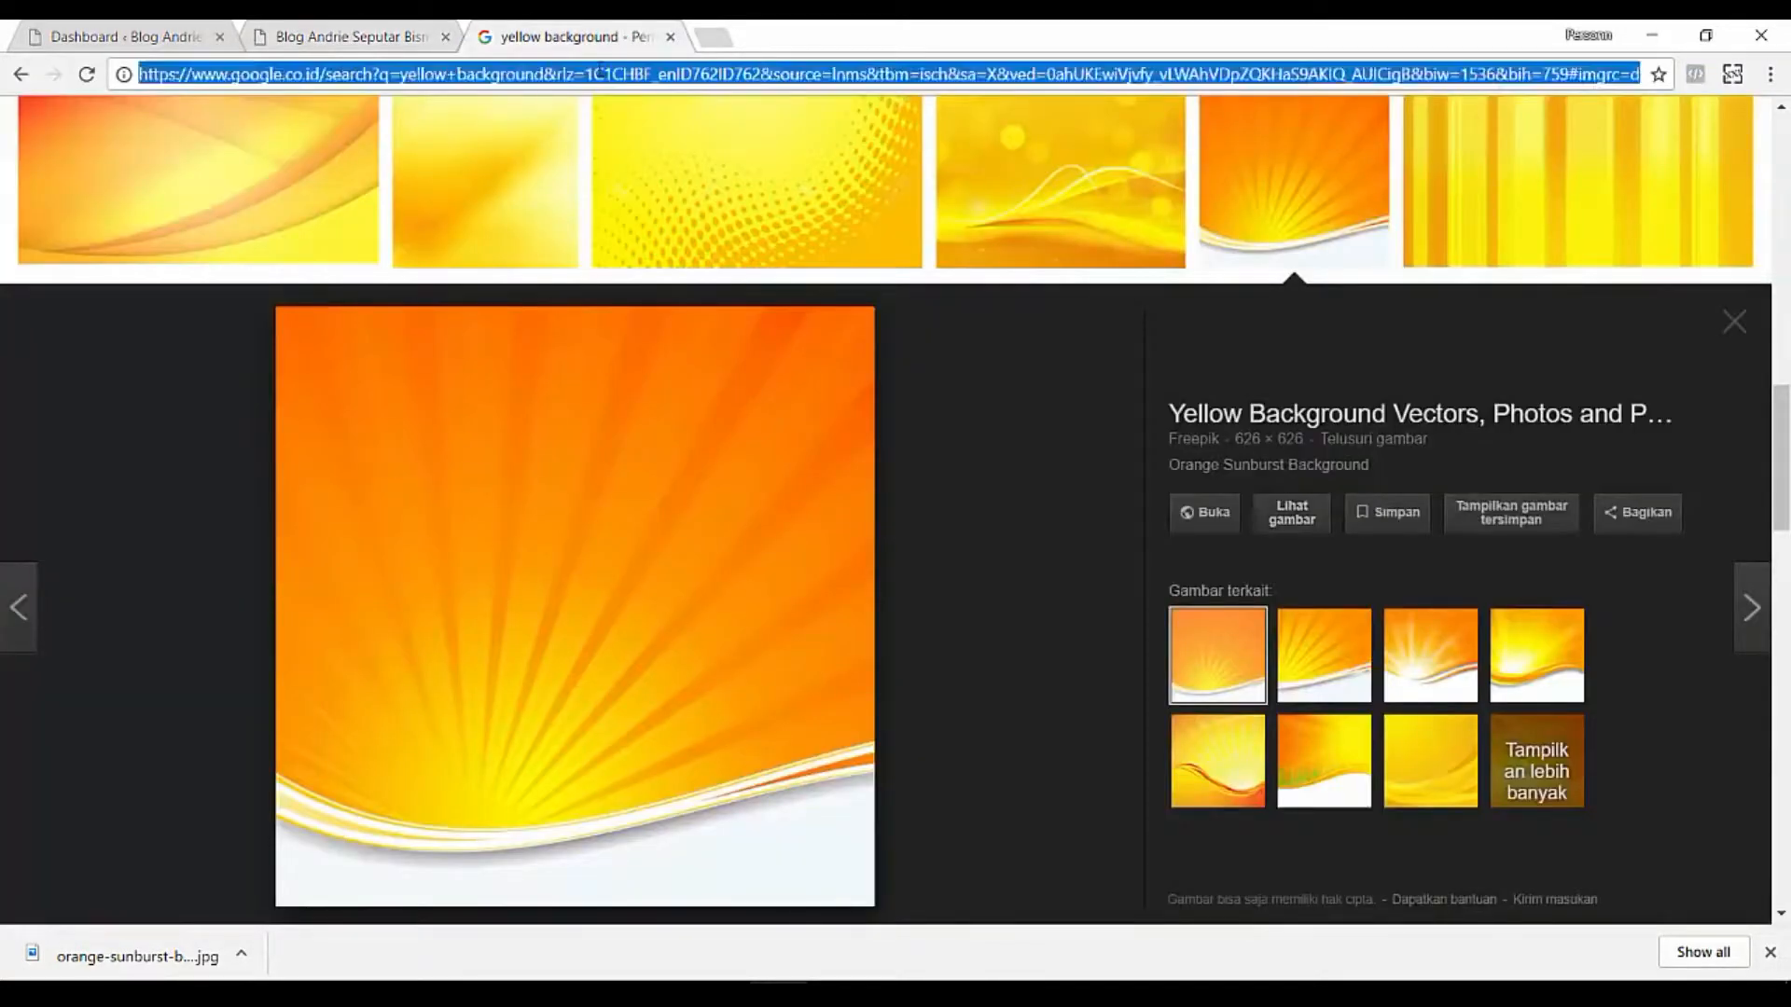
pyautogui.doubleClick(602, 74)
pyautogui.scroll(10, 663, 352)
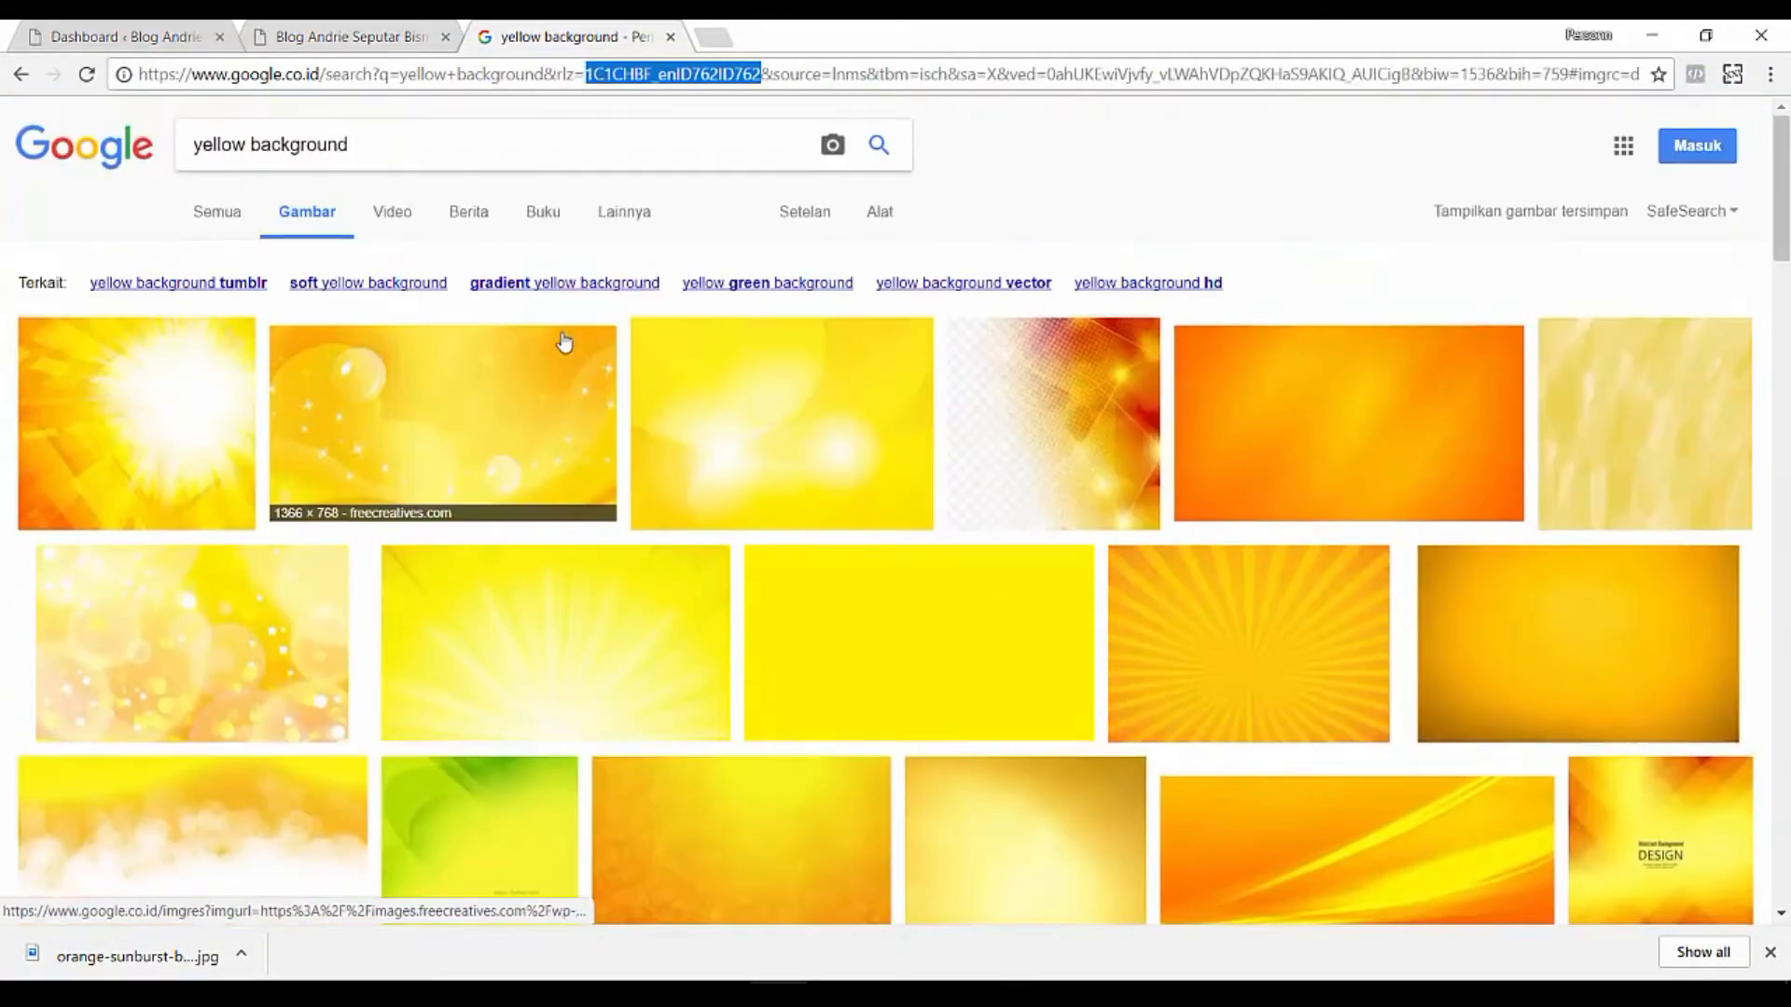
# Search Google Images for "download png".
pyautogui.click(336, 144)
pyautogui.hotkey('ctrl', 'a')
pyautogui.write('don')
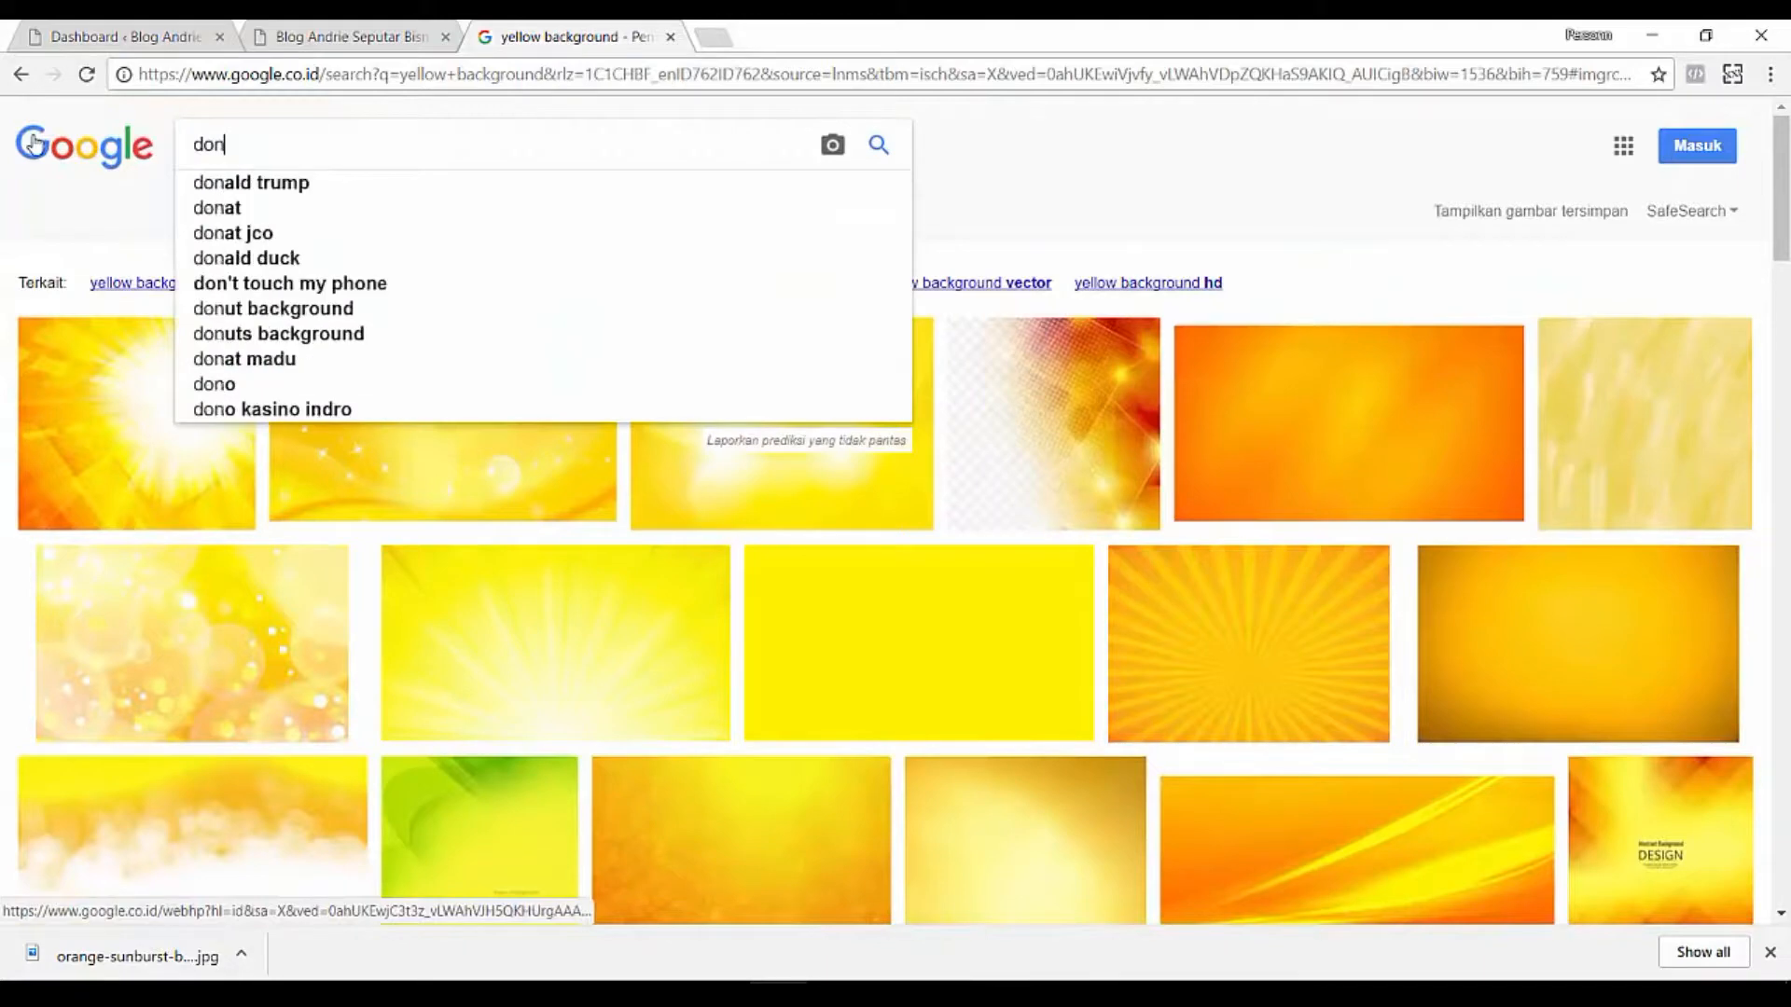
pyautogui.press('BackSpace')
pyautogui.write('wnload pn')
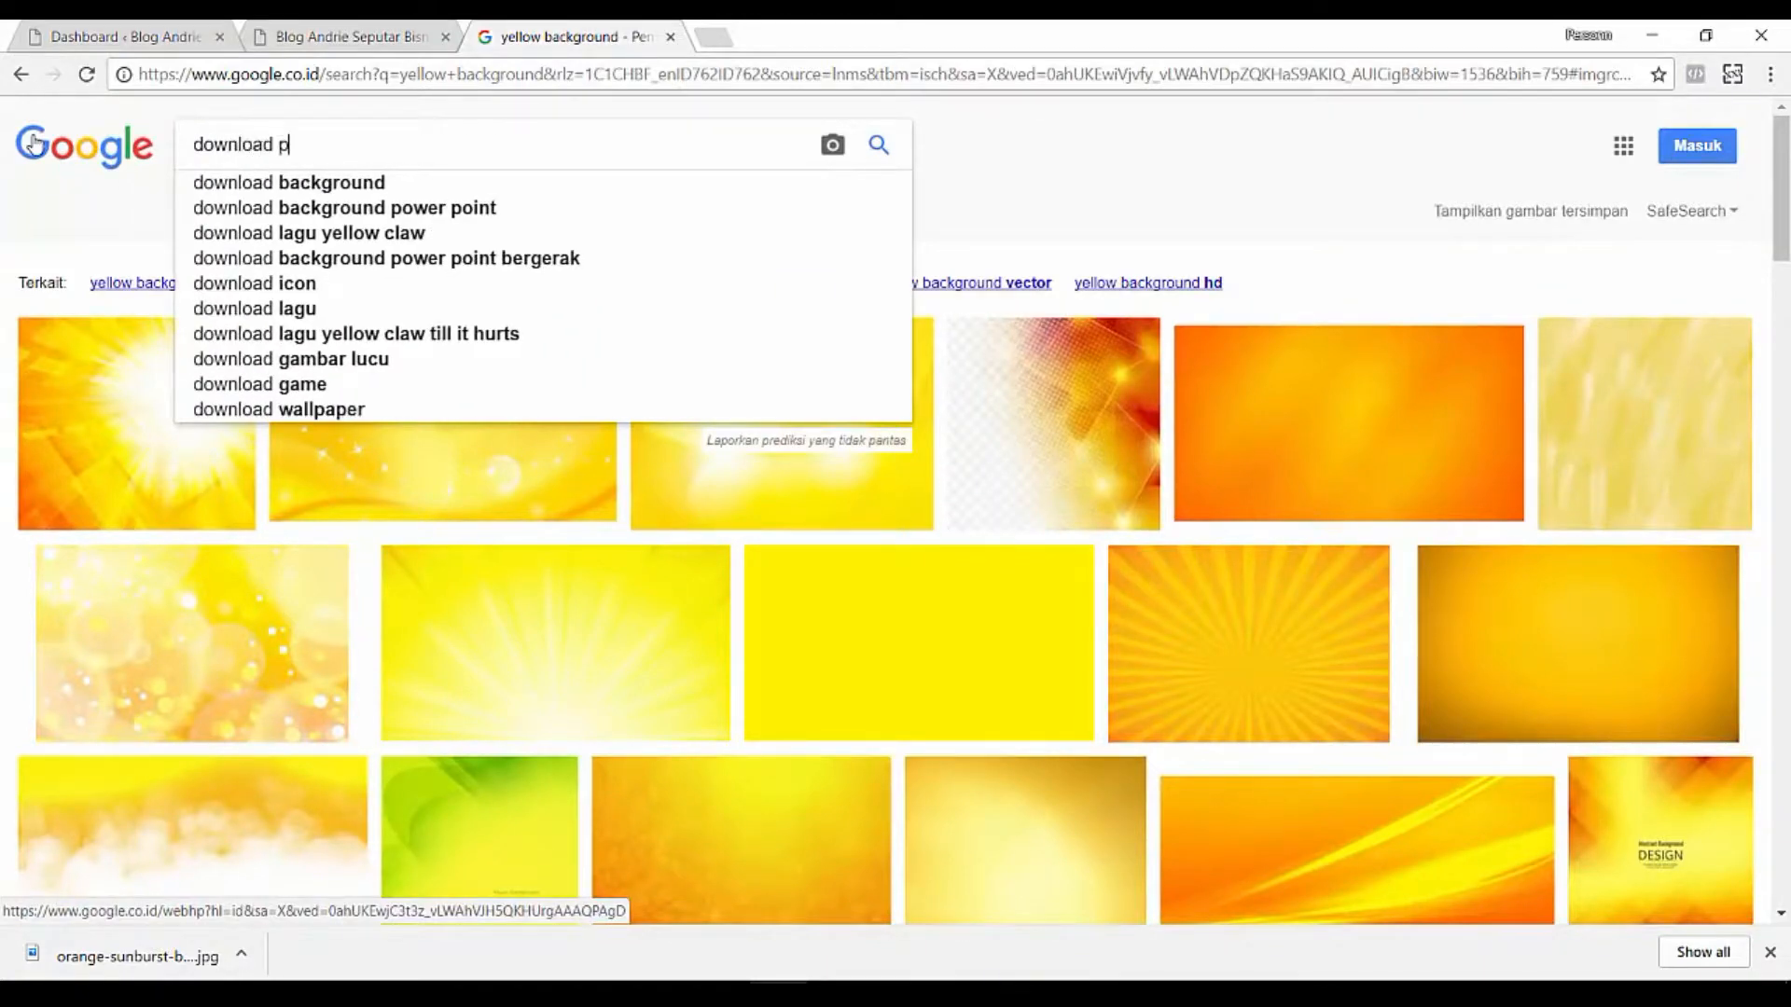
pyautogui.write('r')
pyautogui.press('Return')
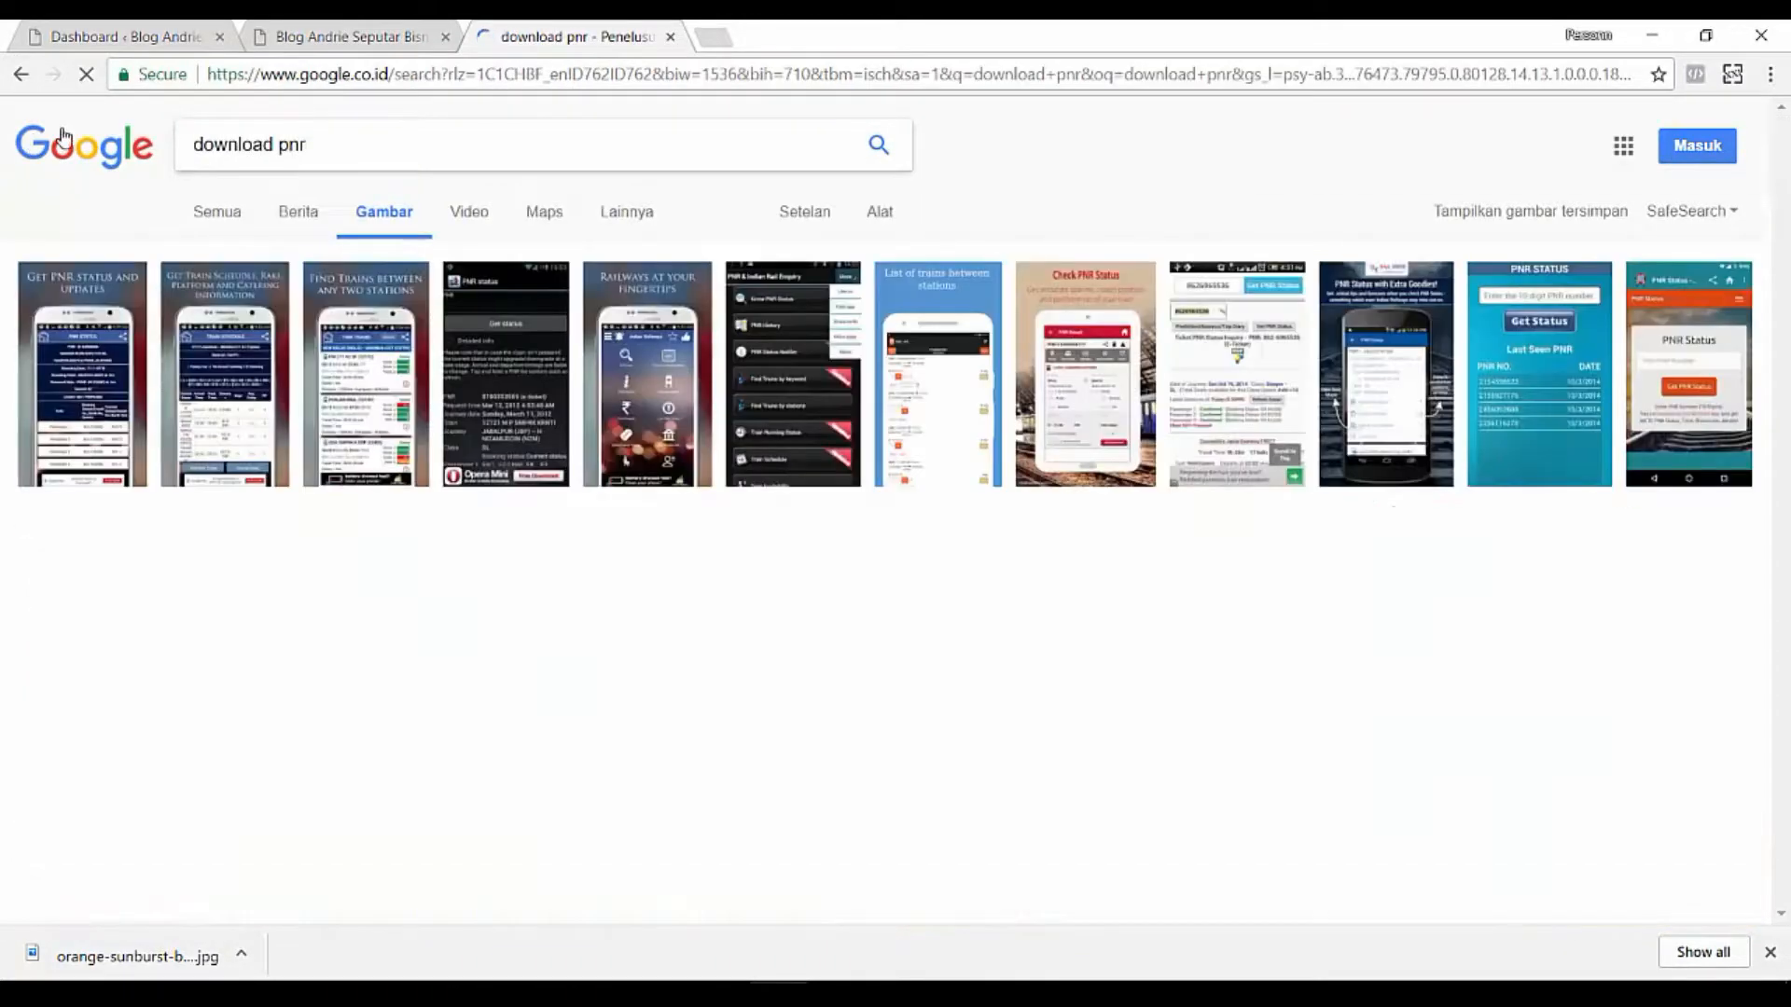
pyautogui.press('BackSpace')
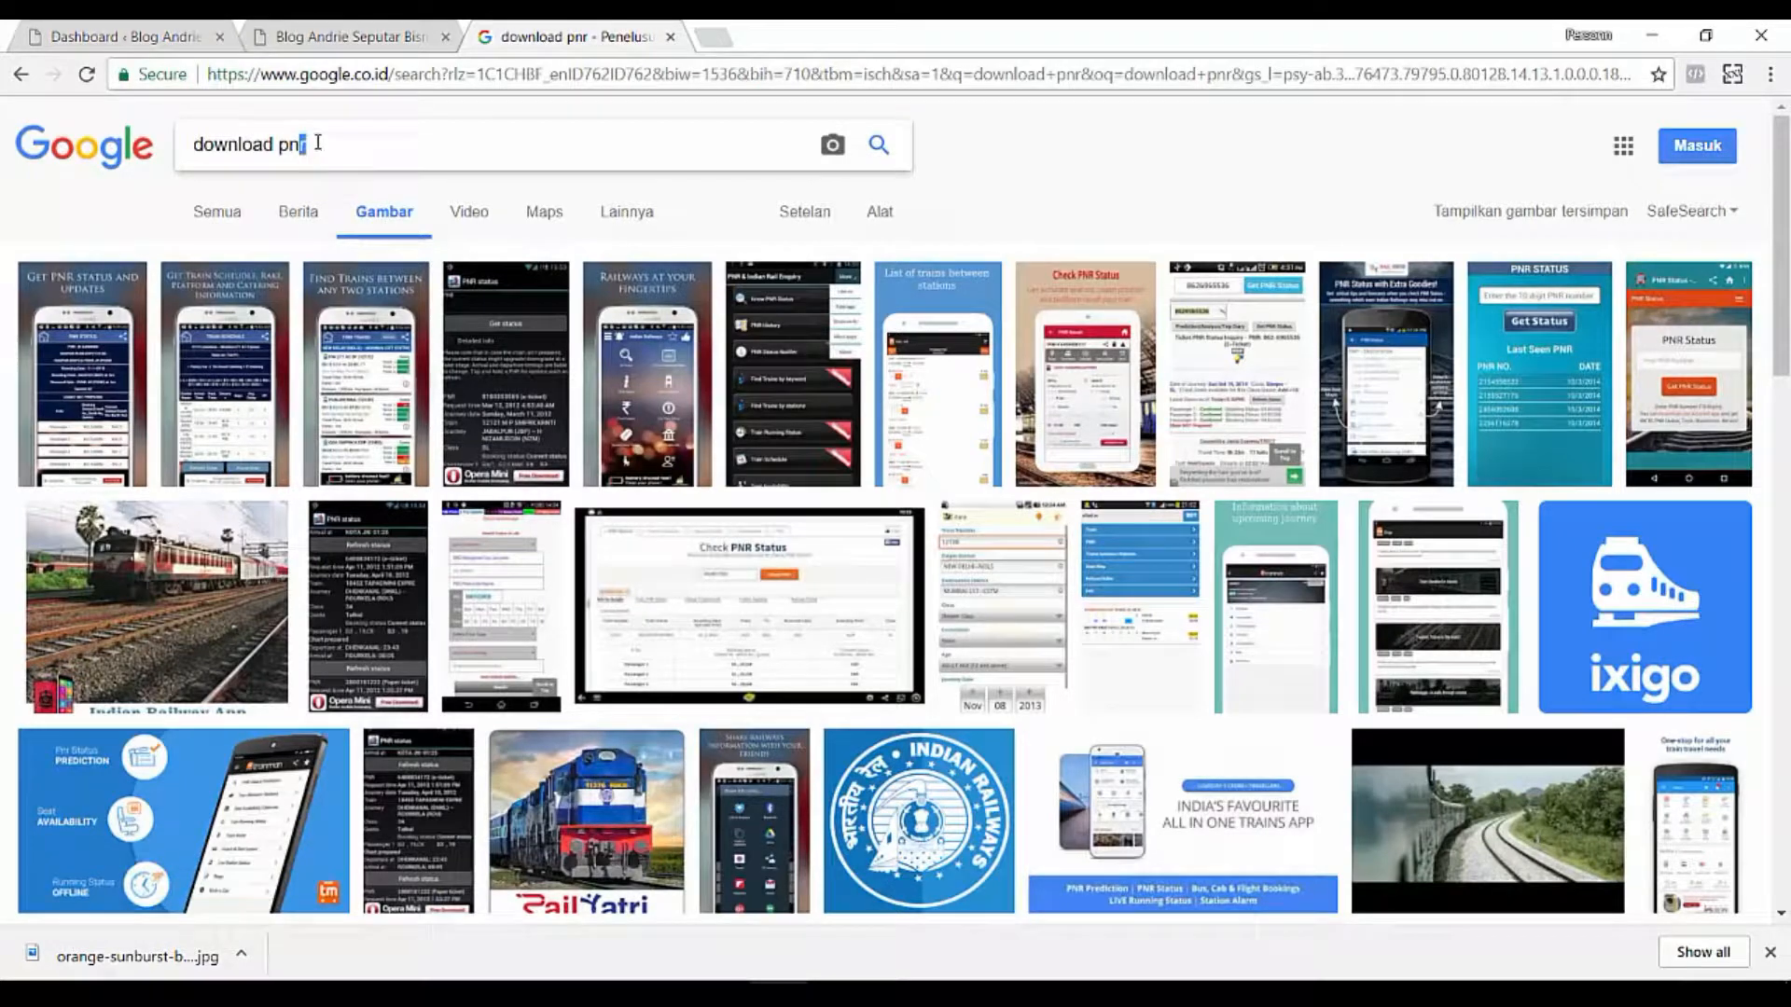
pyautogui.write('g')
pyautogui.press('Return')
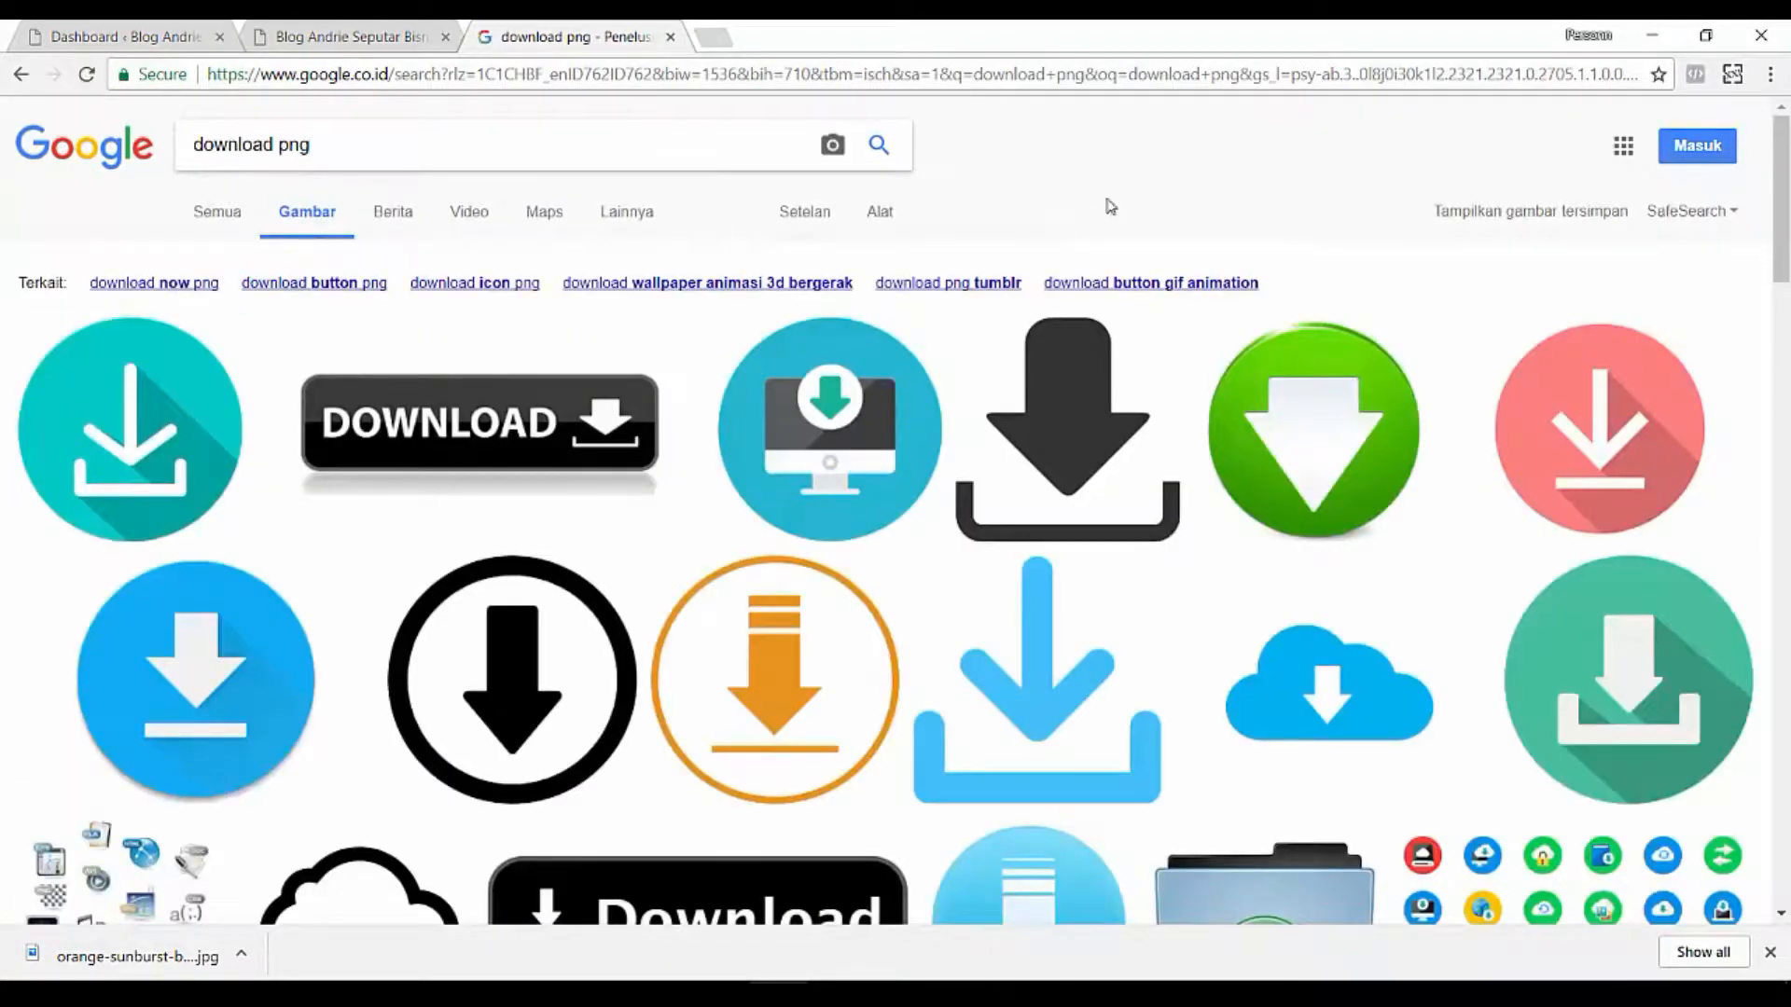
# Open Pixabay's orange Download button with the green arrow at full size and save it as a PNG in Downloads.
pyautogui.scroll(-2, 1029, 253)
pyautogui.scroll(-5, 1028, 253)
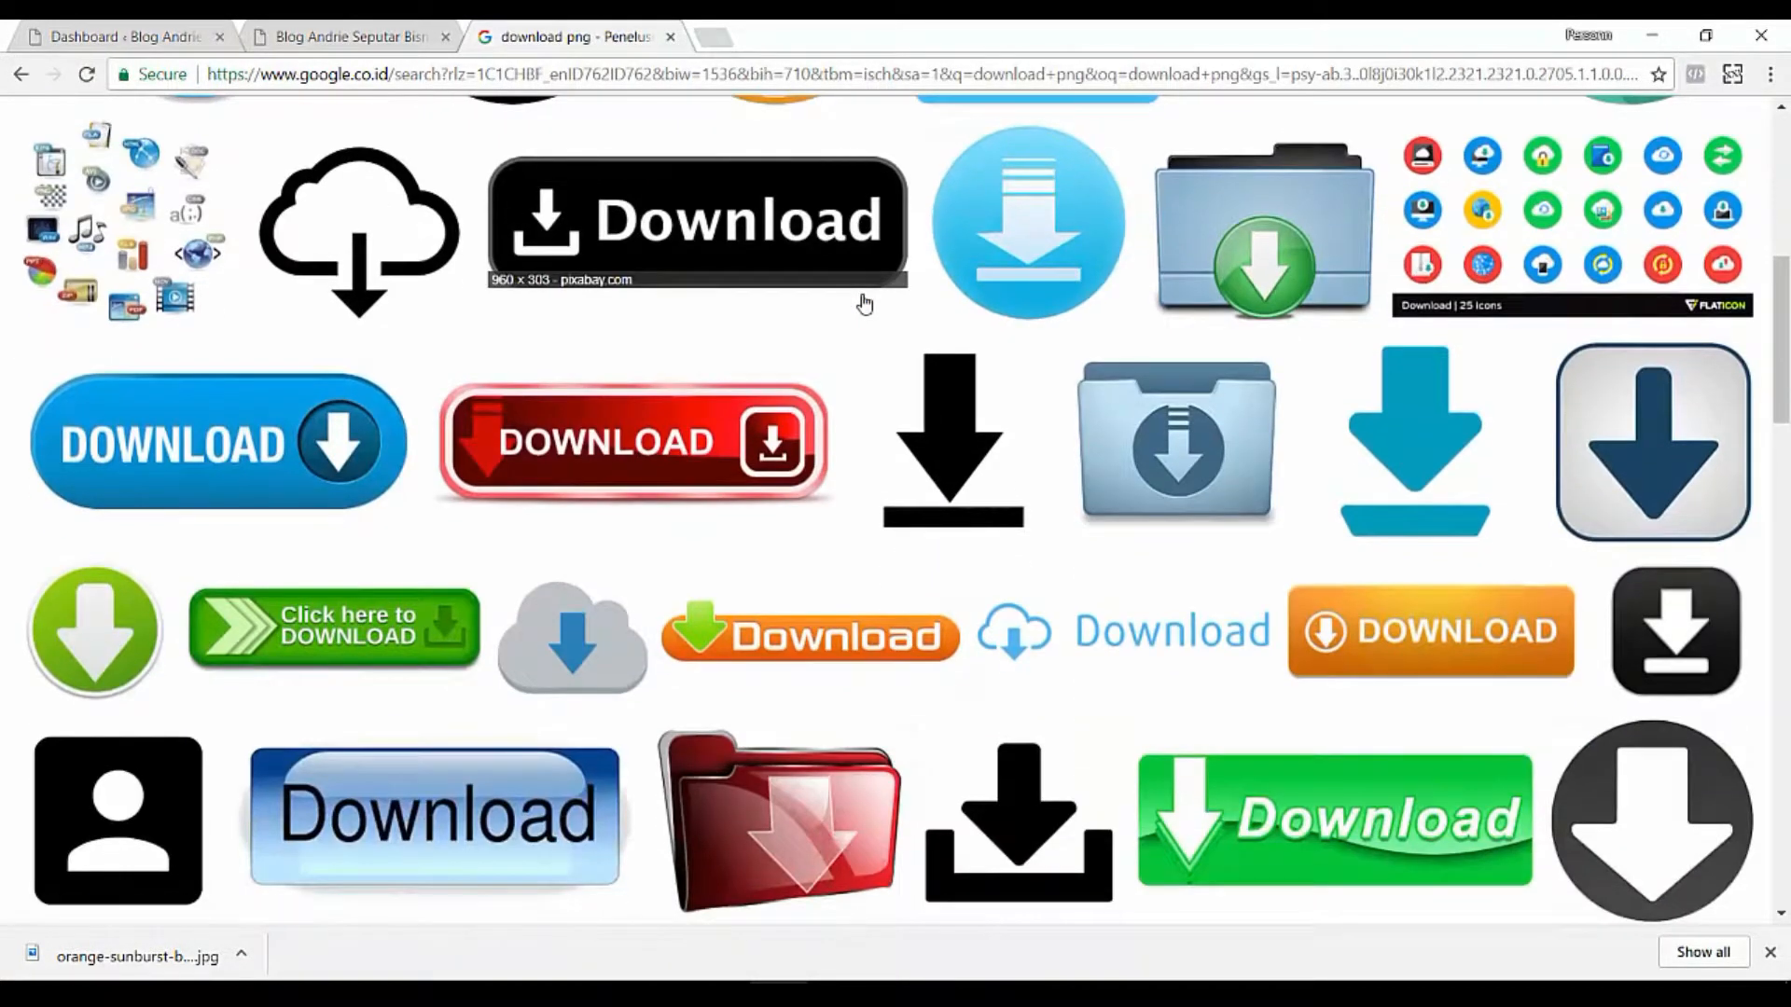
pyautogui.scroll(-3, 866, 302)
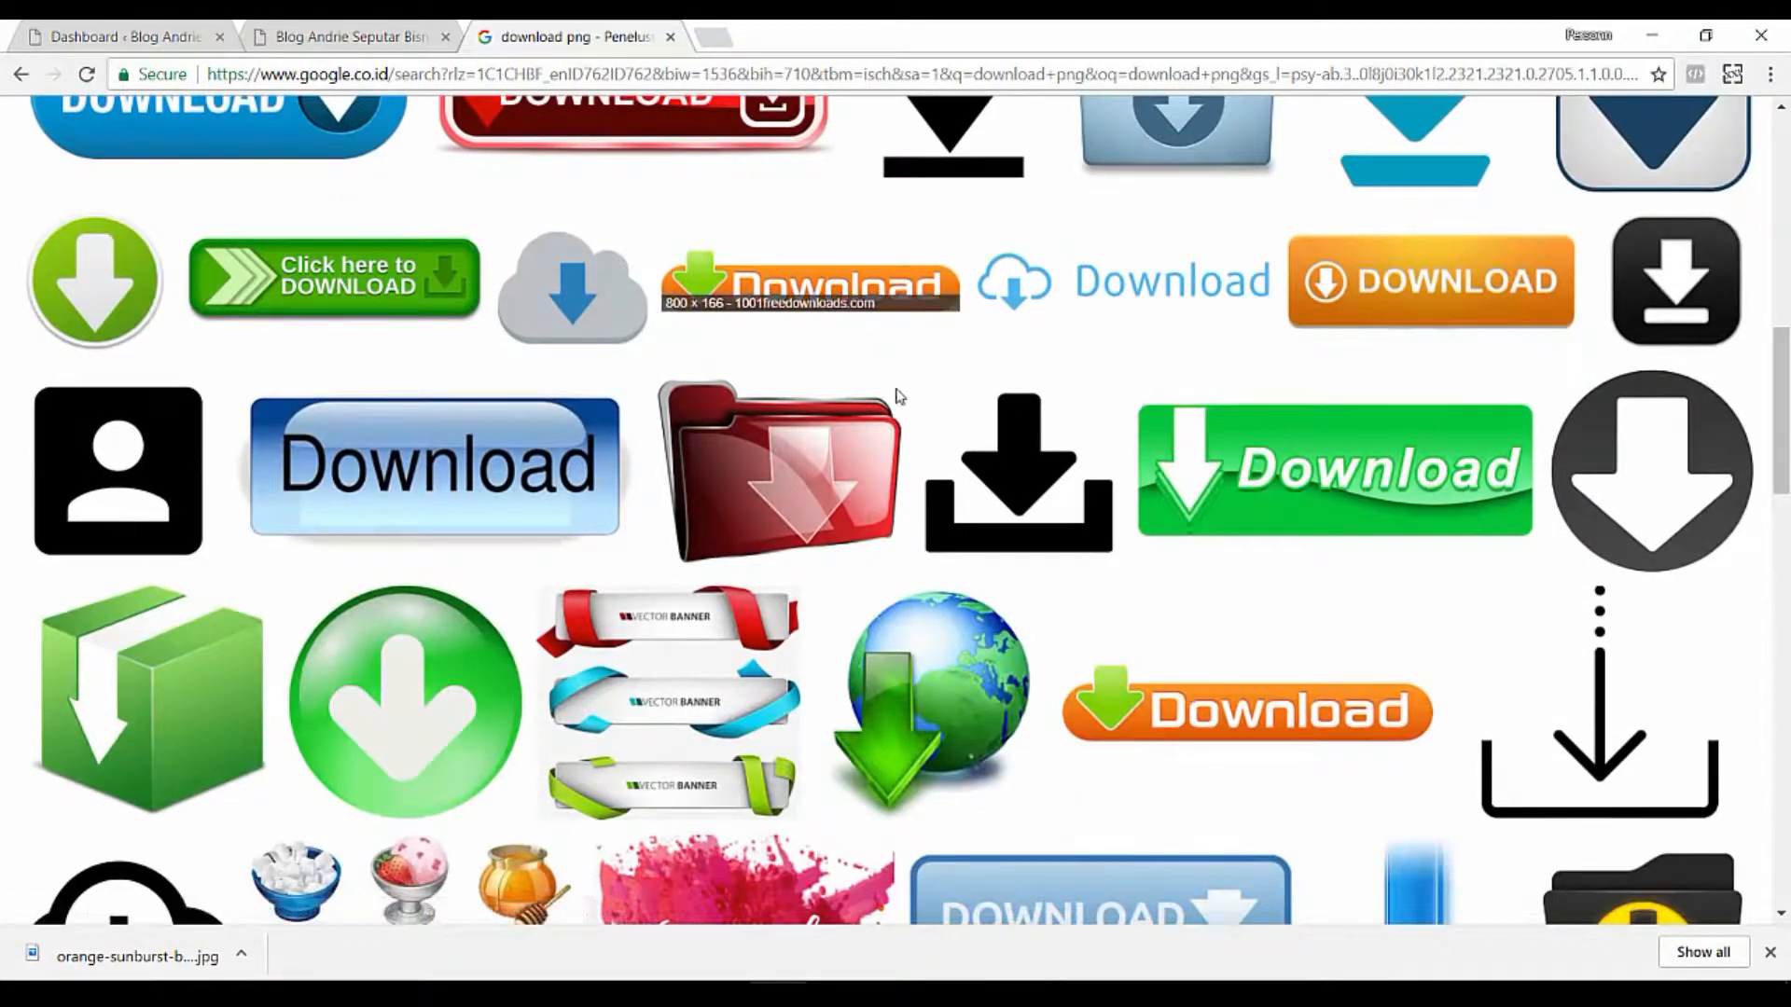
pyautogui.click(1247, 742)
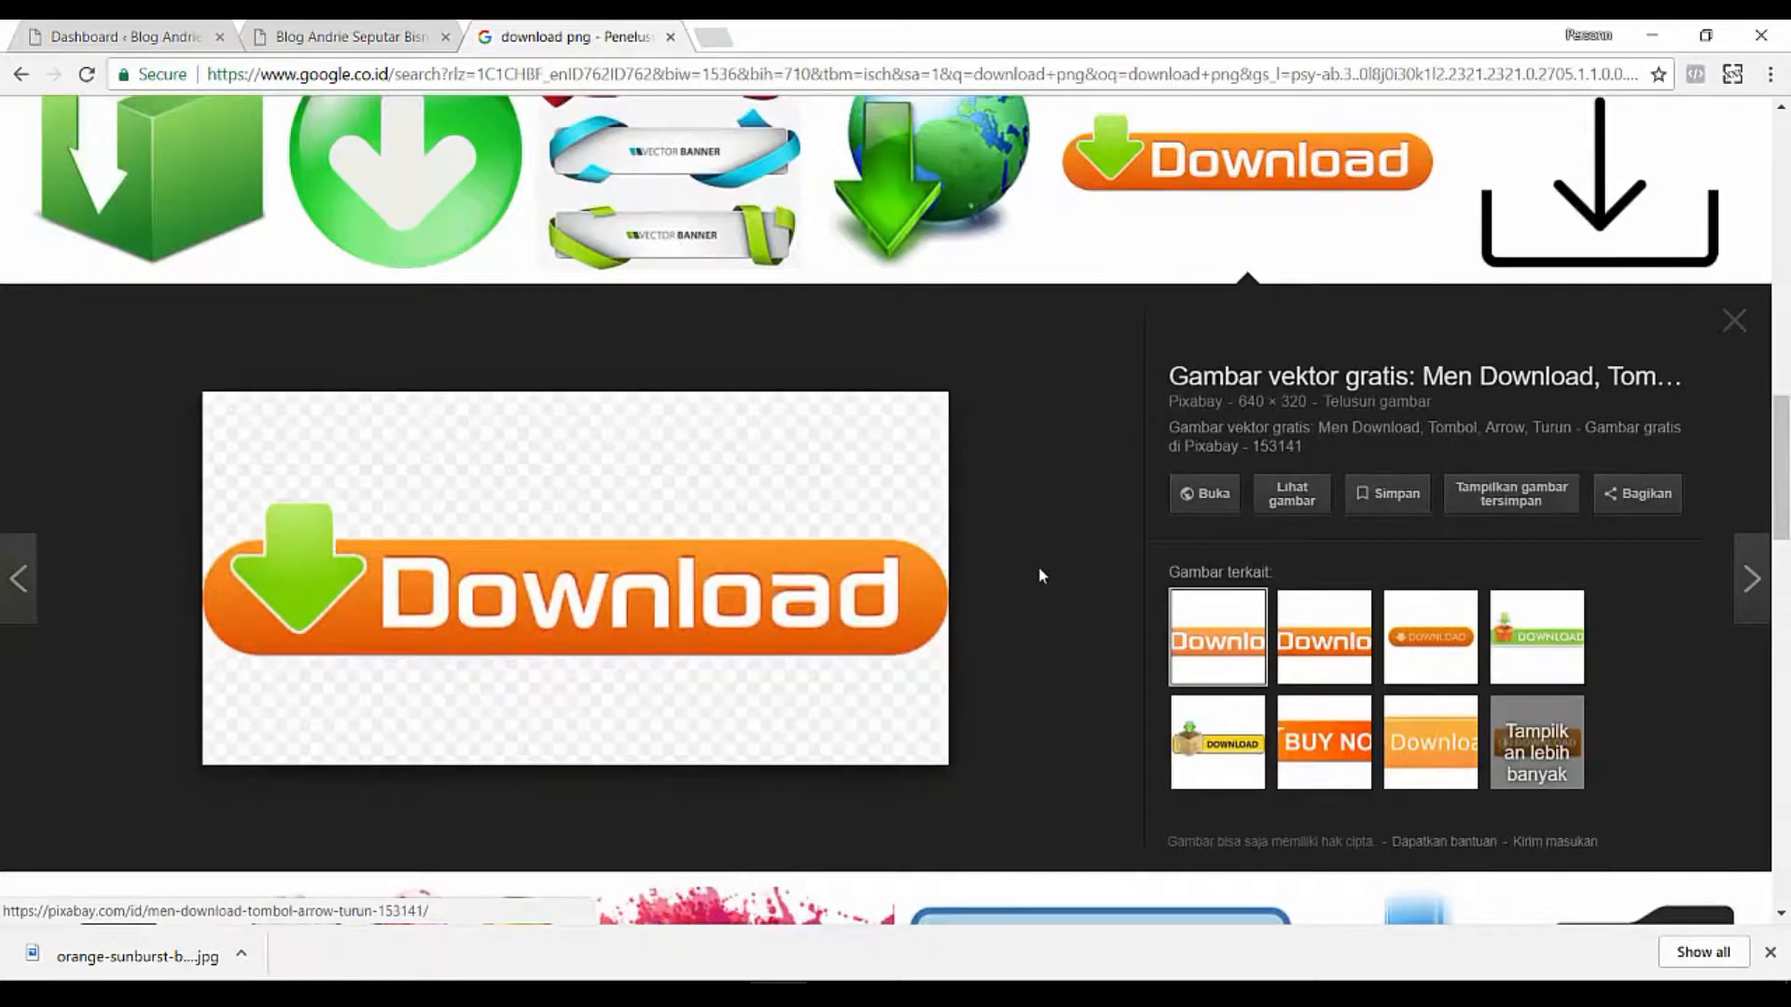
pyautogui.click(1294, 499)
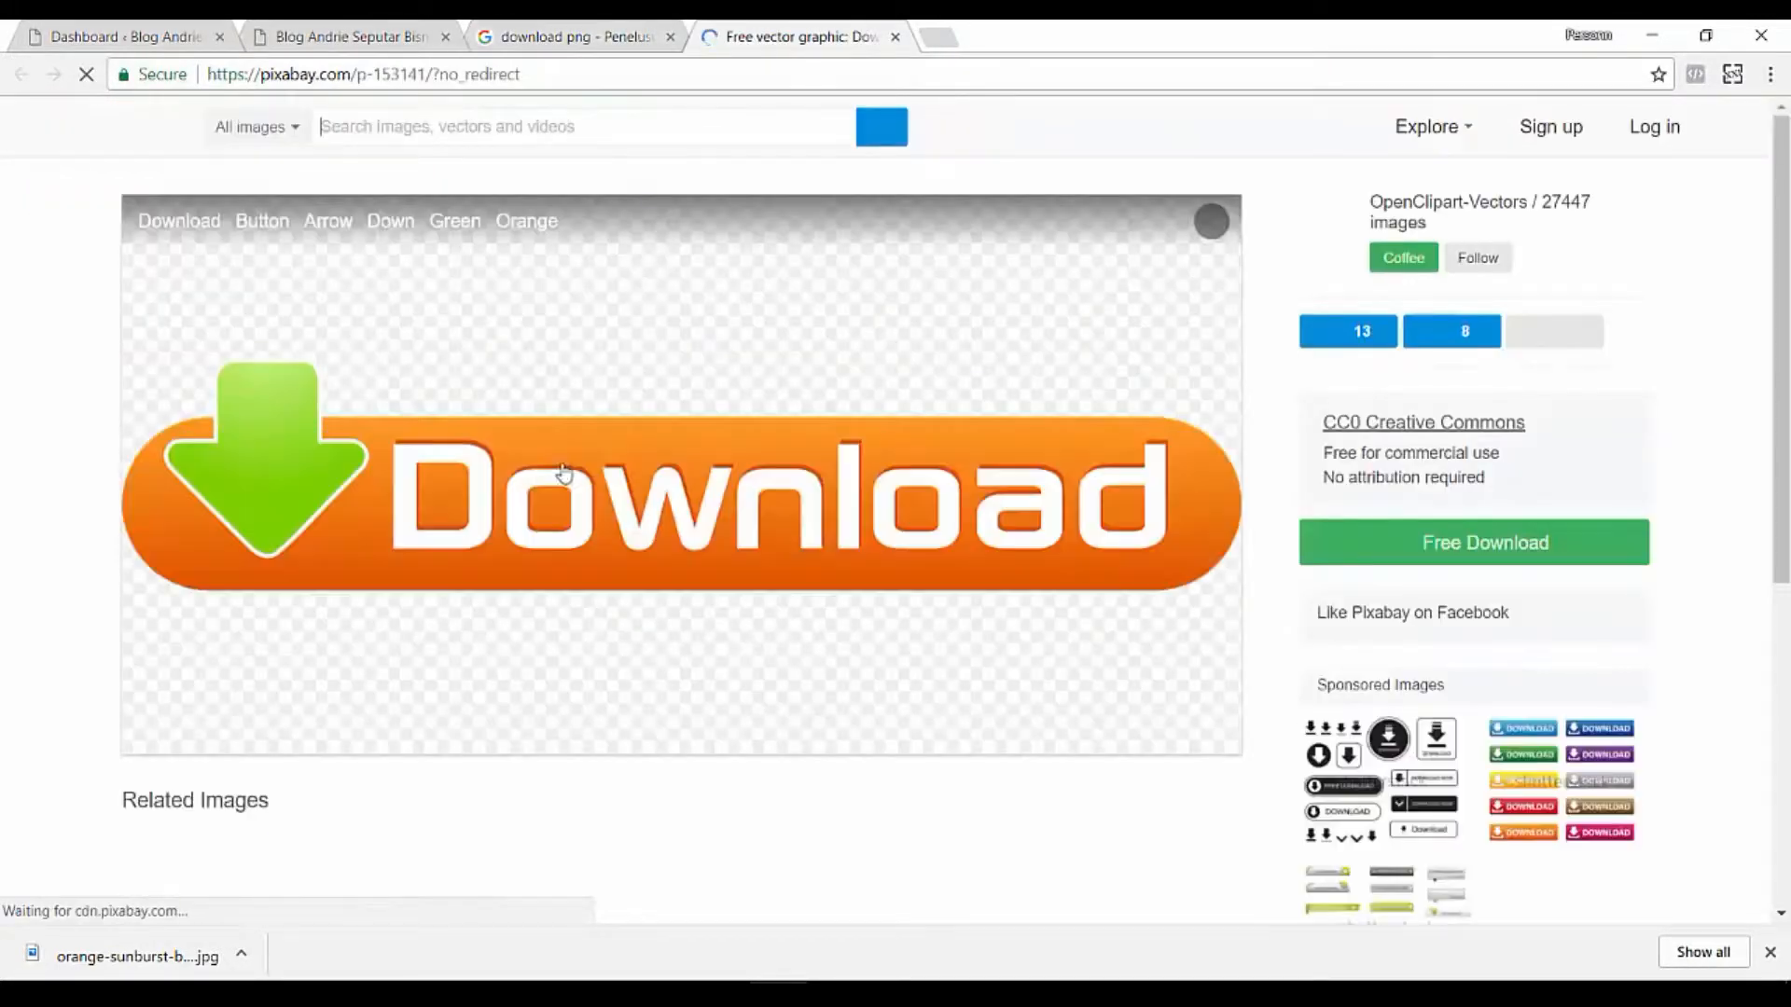
pyautogui.rightClick(744, 501)
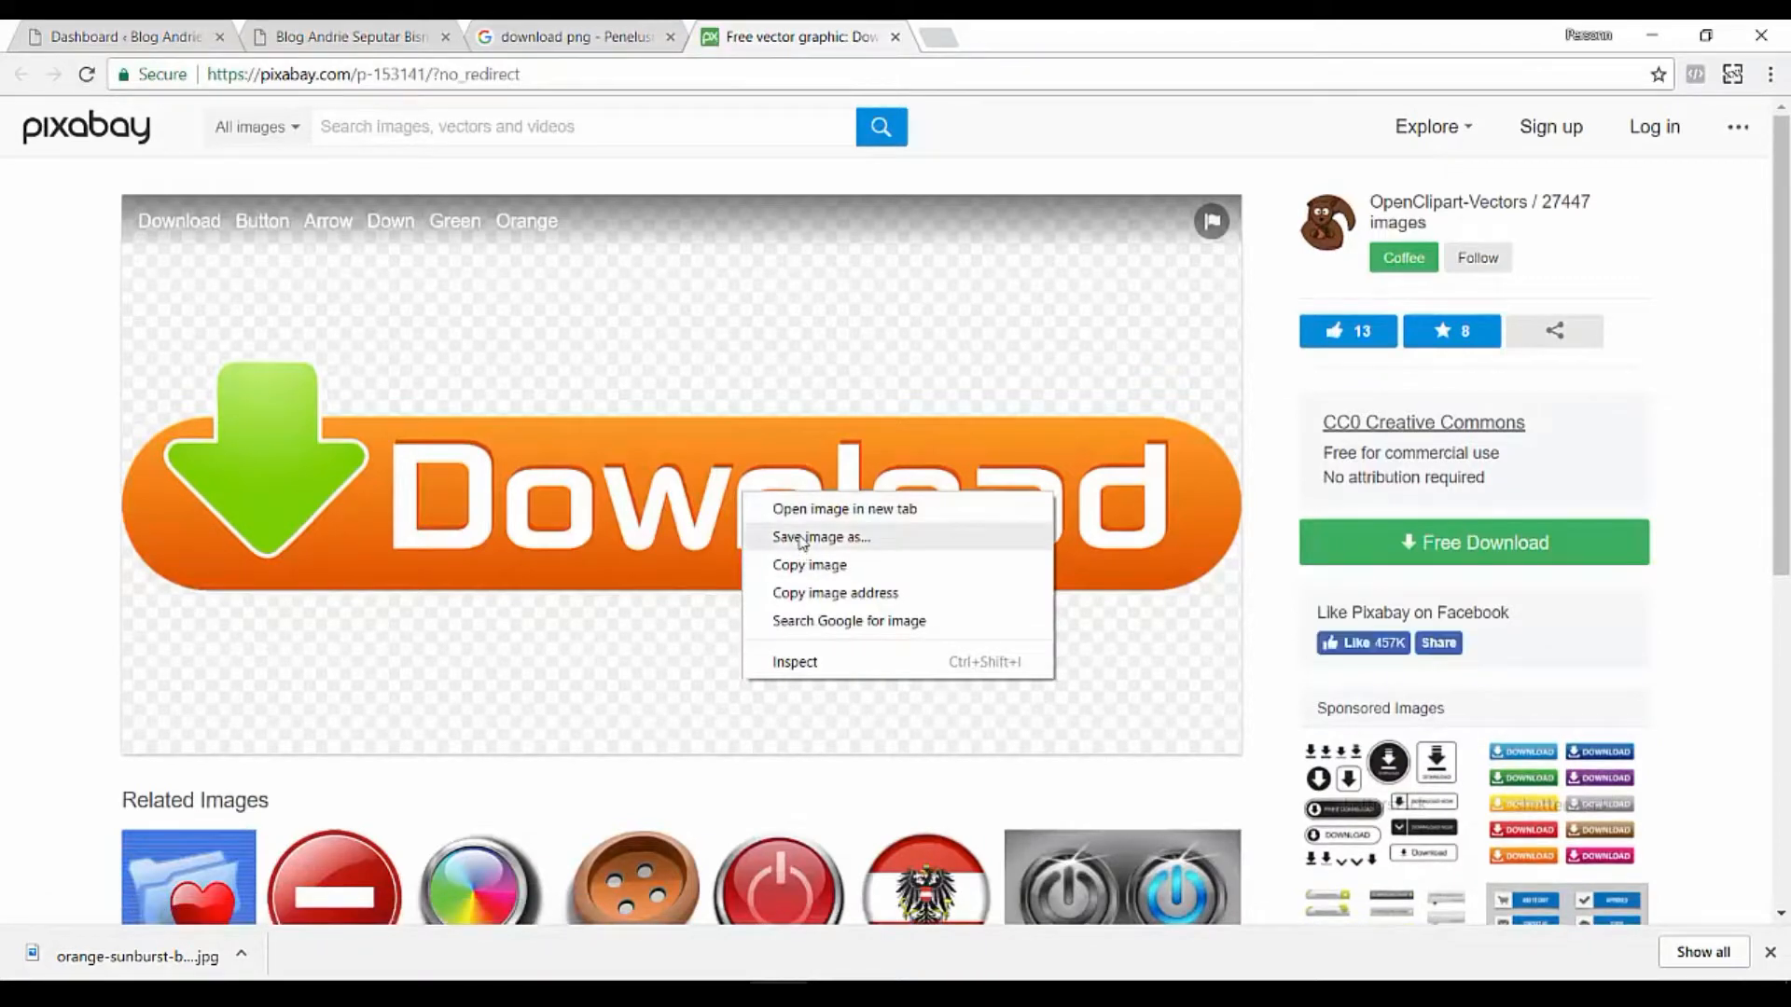
pyautogui.click(783, 533)
pyautogui.click(773, 679)
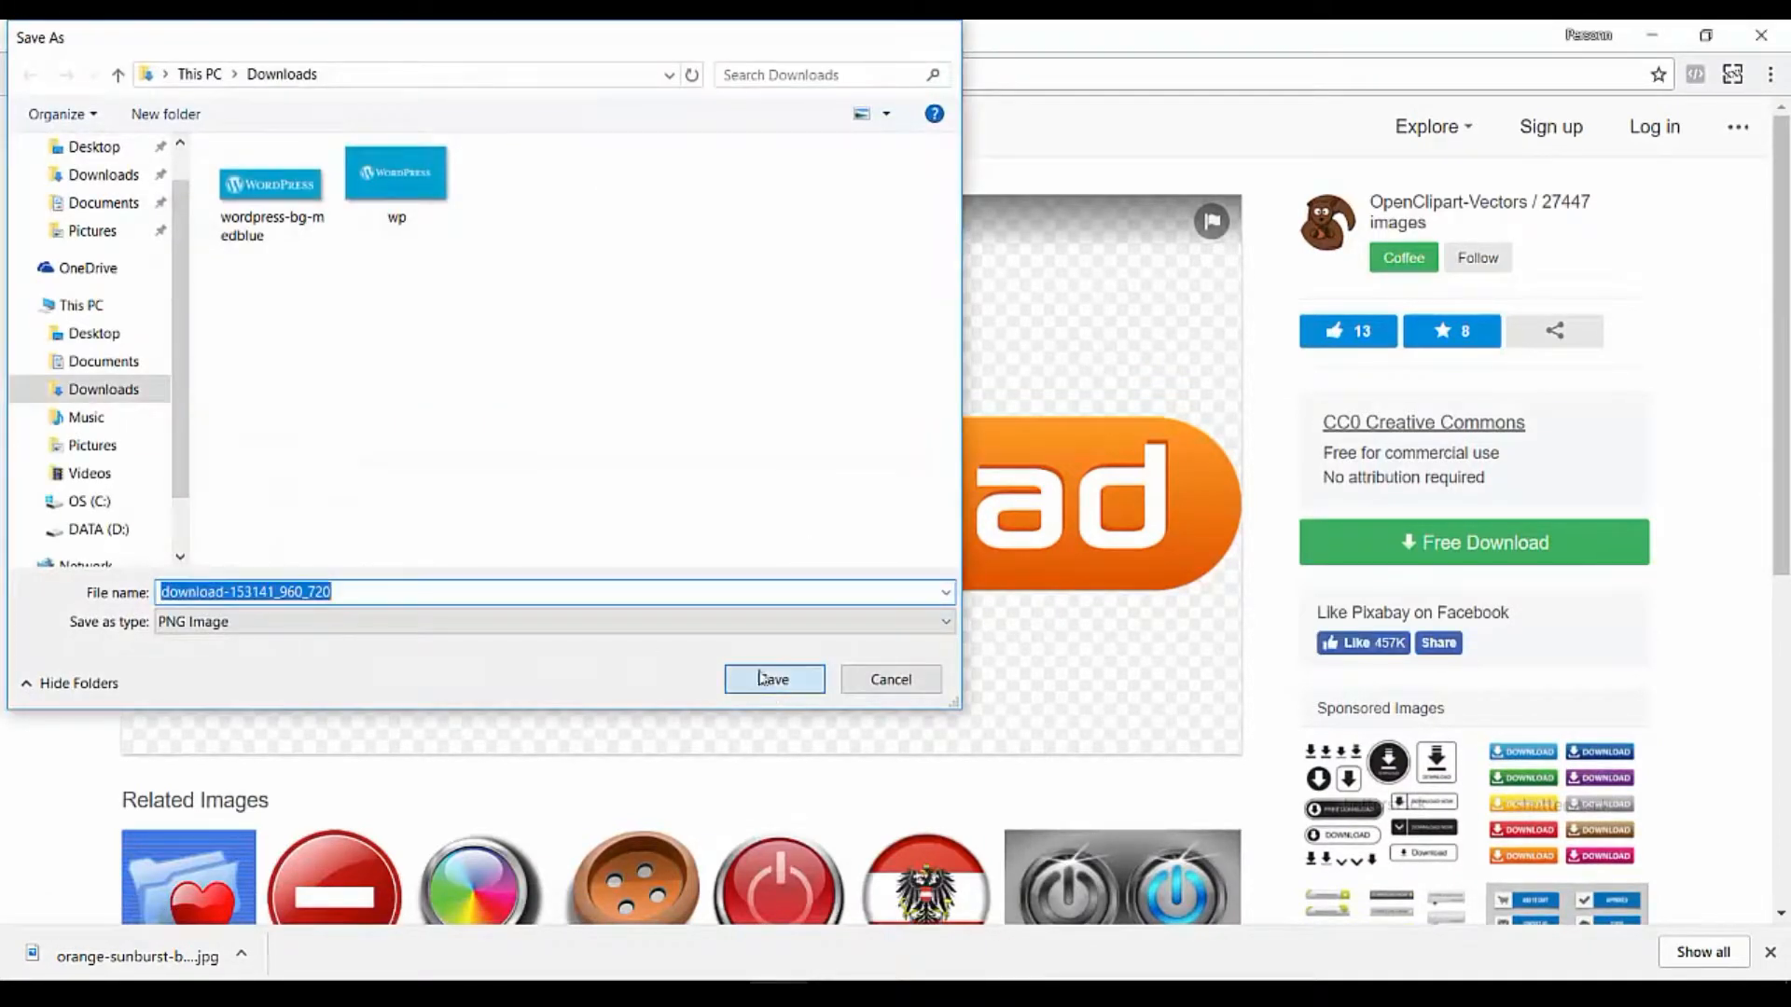
# Place the downloaded button image in the Photoshop document at 22.50% scale and move it down over the bottom of the DVD case.
pyautogui.click(241, 958)
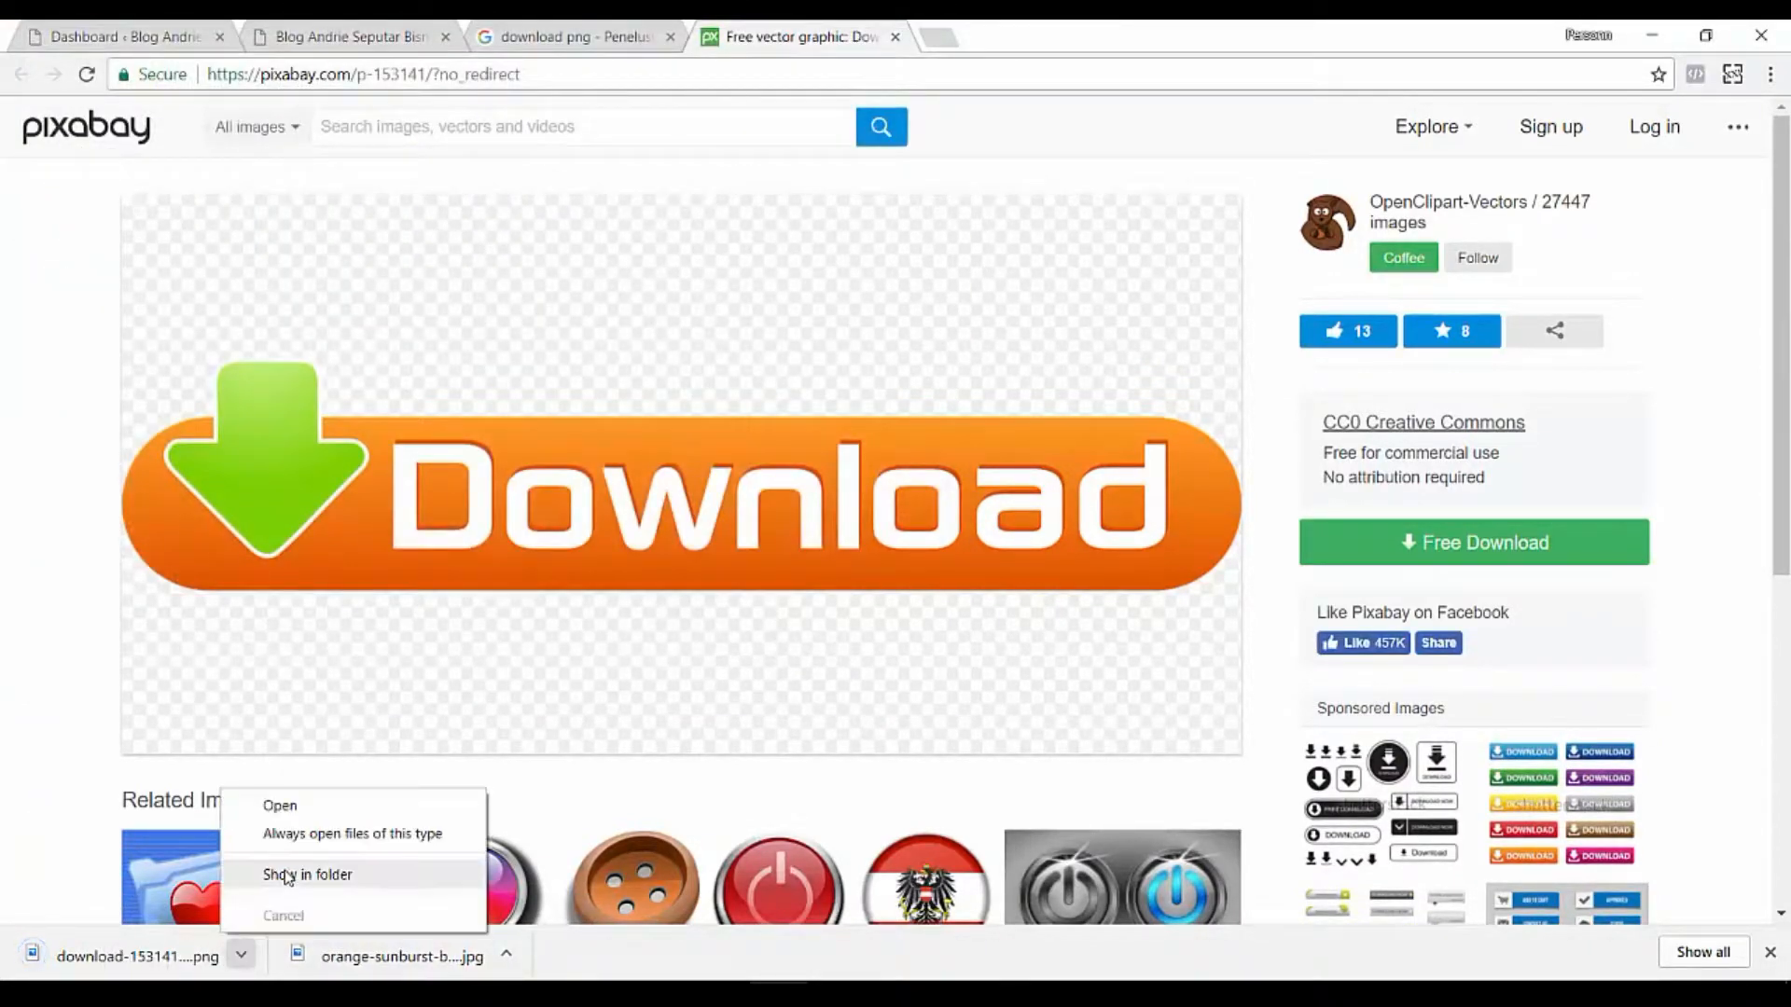
pyautogui.click(291, 873)
pyautogui.moveTo(522, 253); pyautogui.dragTo(789, 775)
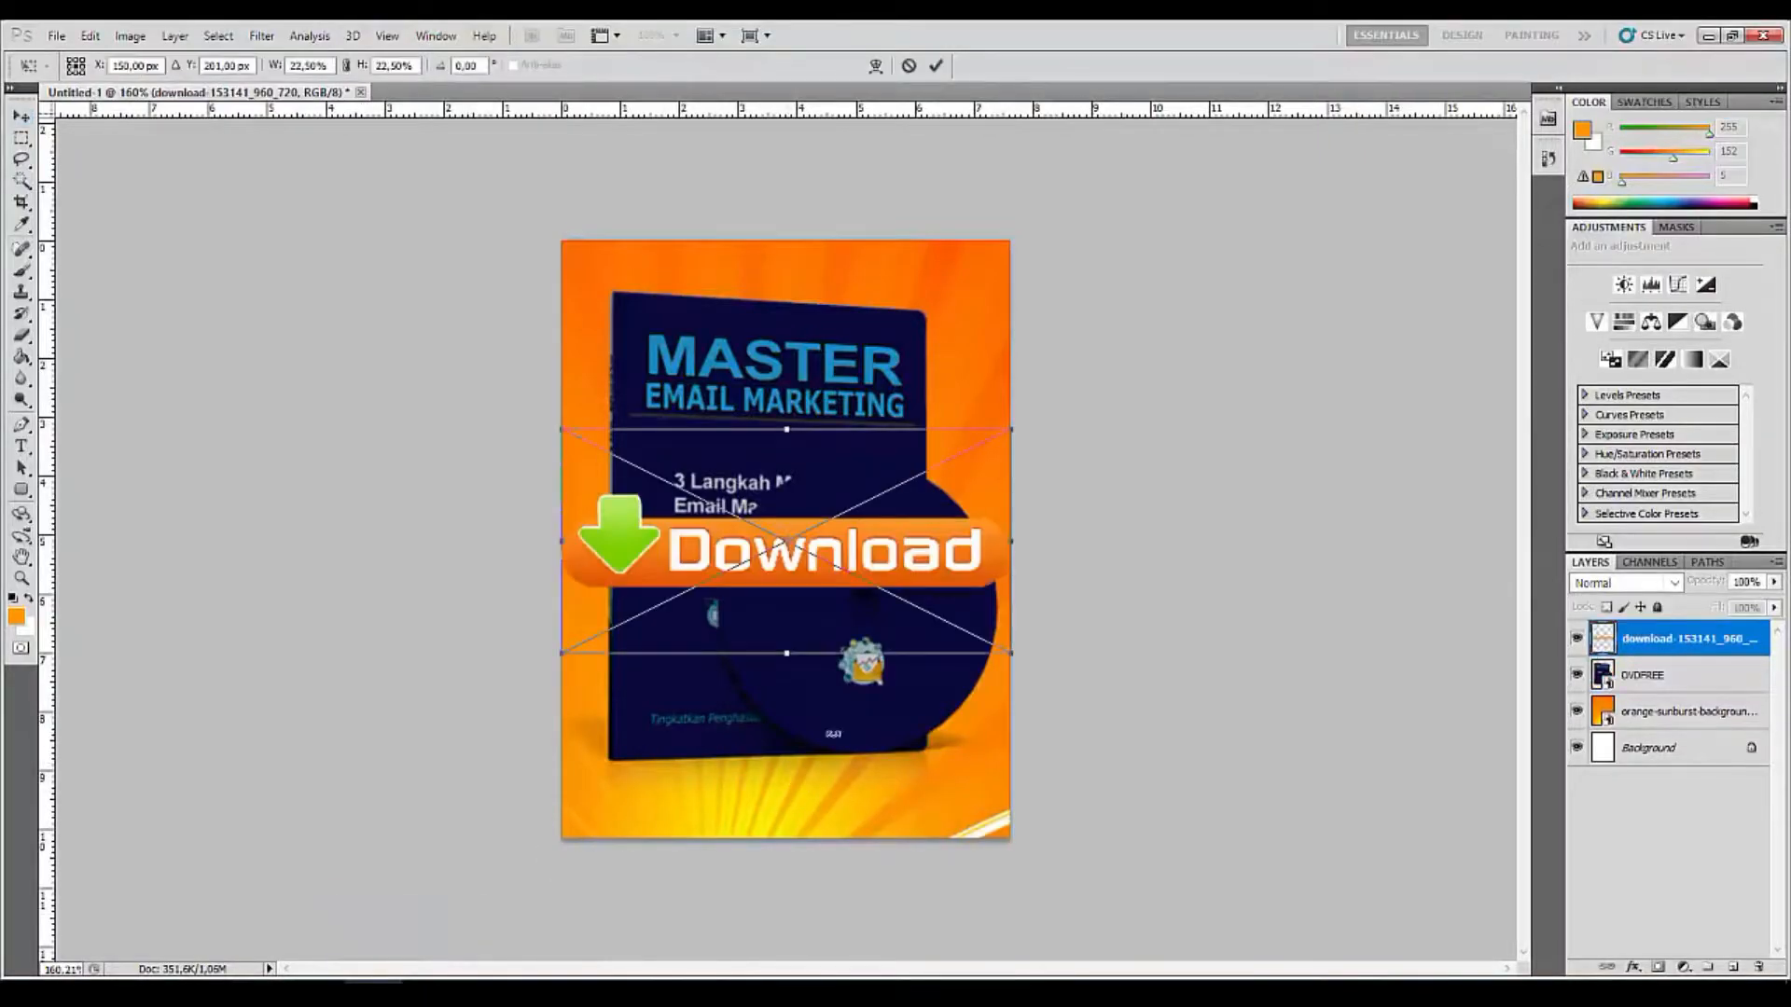
pyautogui.click(934, 67)
pyautogui.moveTo(789, 569); pyautogui.dragTo(797, 784)
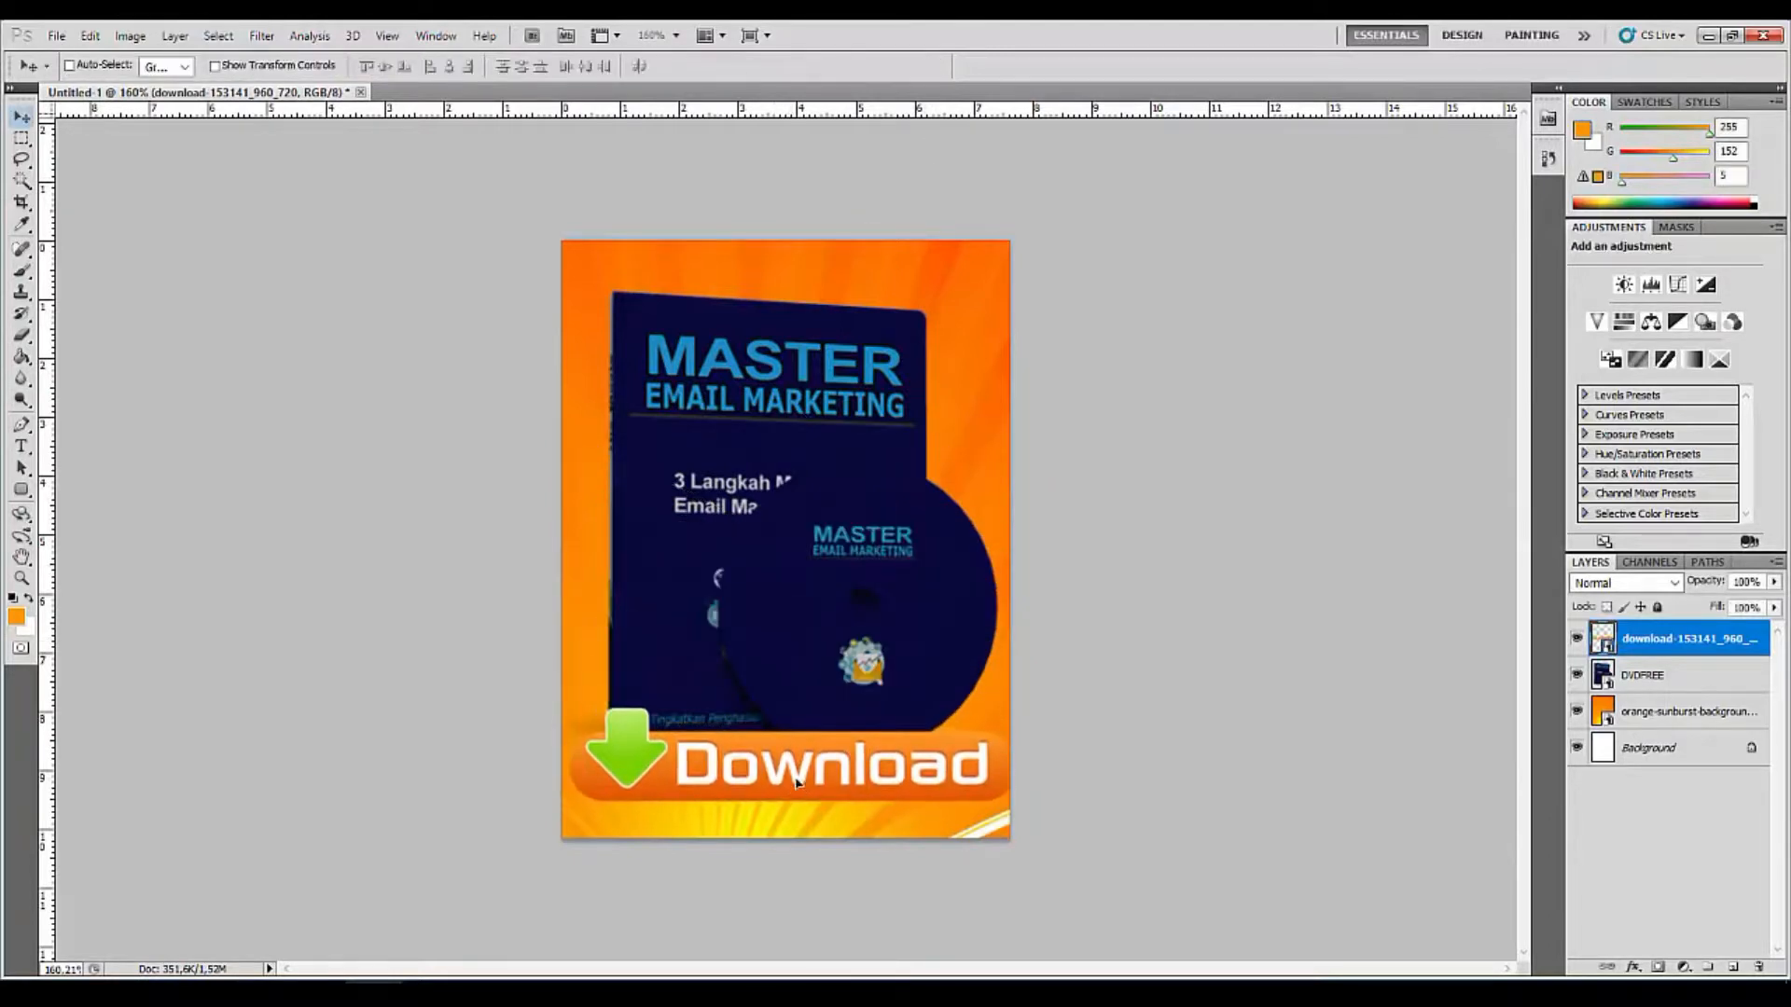
# Scale the Download button layer down to about 21.01% width and 20.62% height.
pyautogui.hotkey('ctrl', 't')
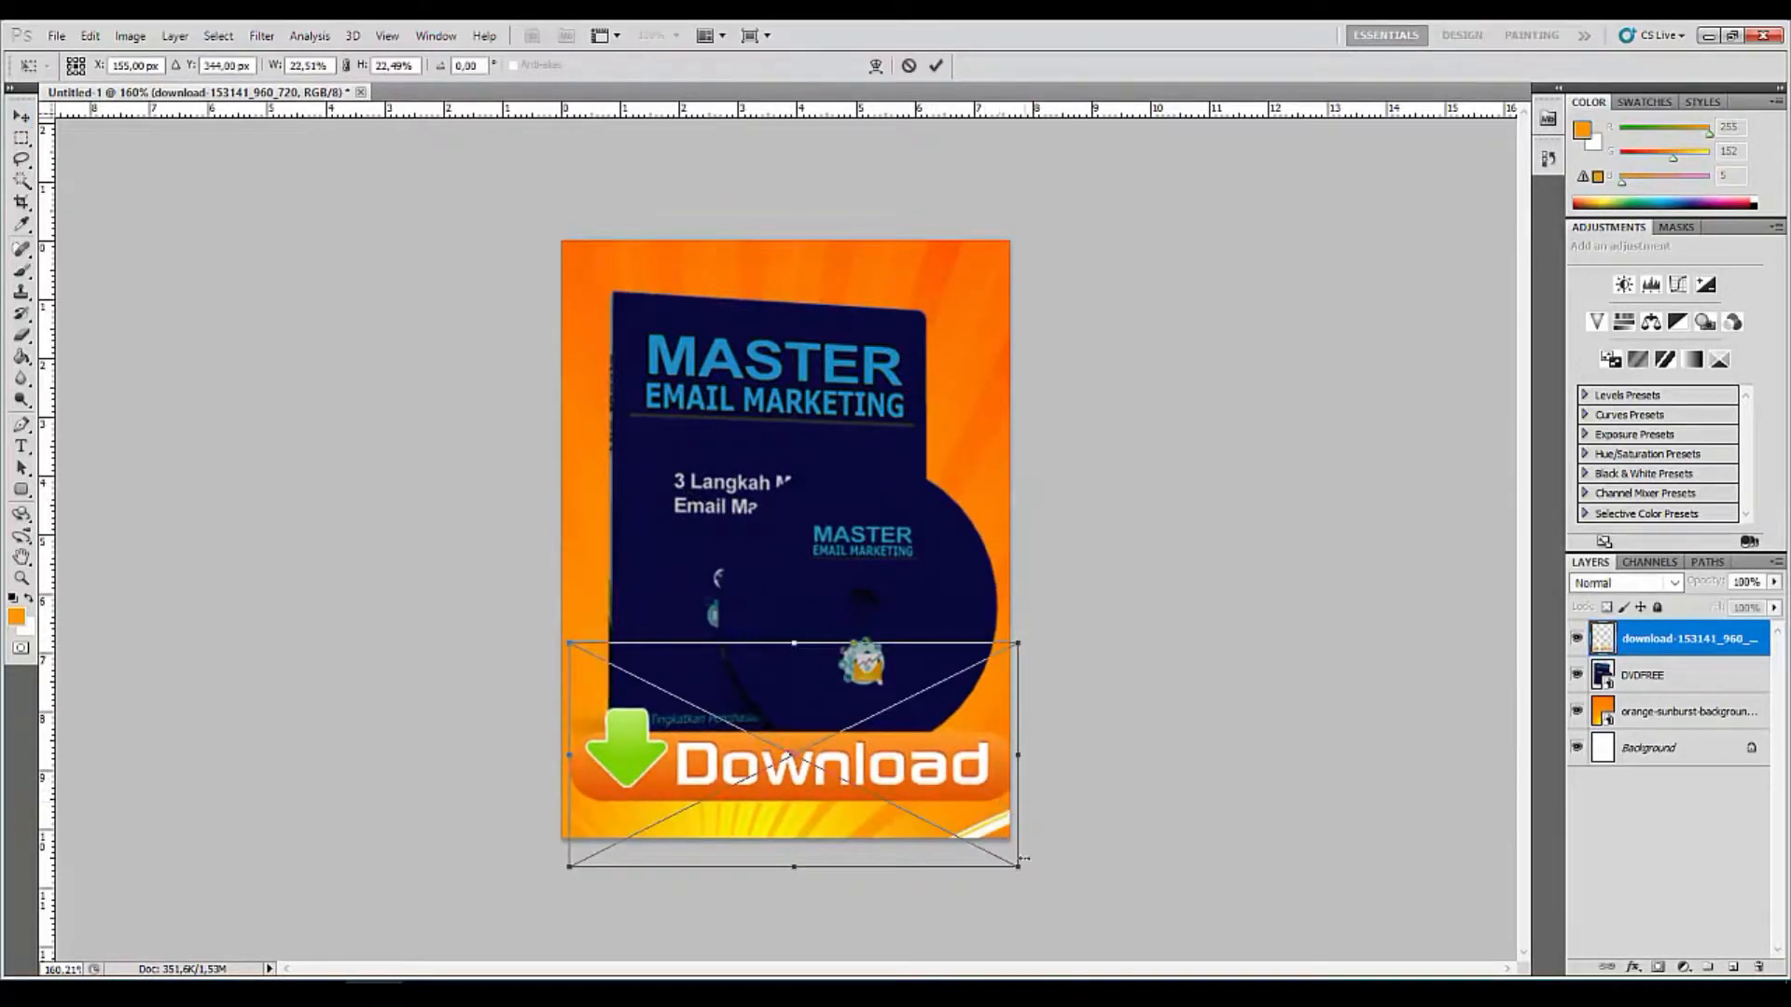
pyautogui.moveTo(1024, 870); pyautogui.dragTo(993, 853)
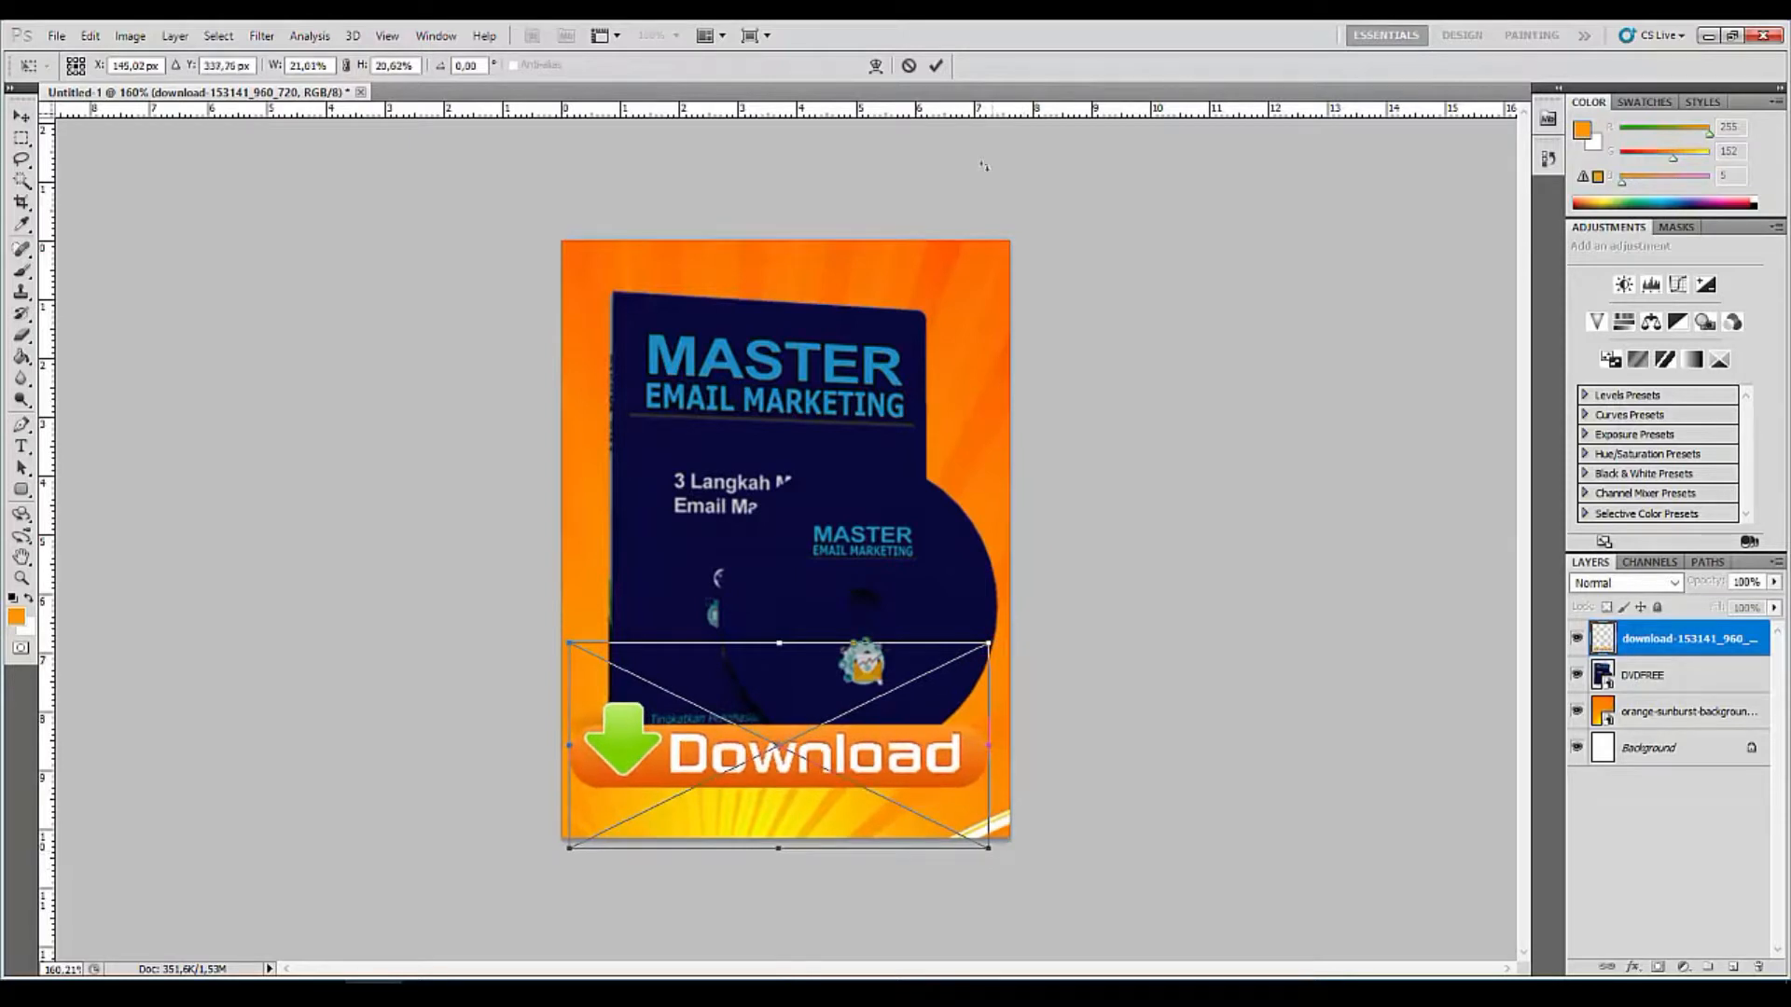
pyautogui.click(936, 66)
# Move the Download button slightly right to centre it, and nudge it down toward the banner's lower edge.
pyautogui.moveTo(827, 758); pyautogui.dragTo(833, 758)
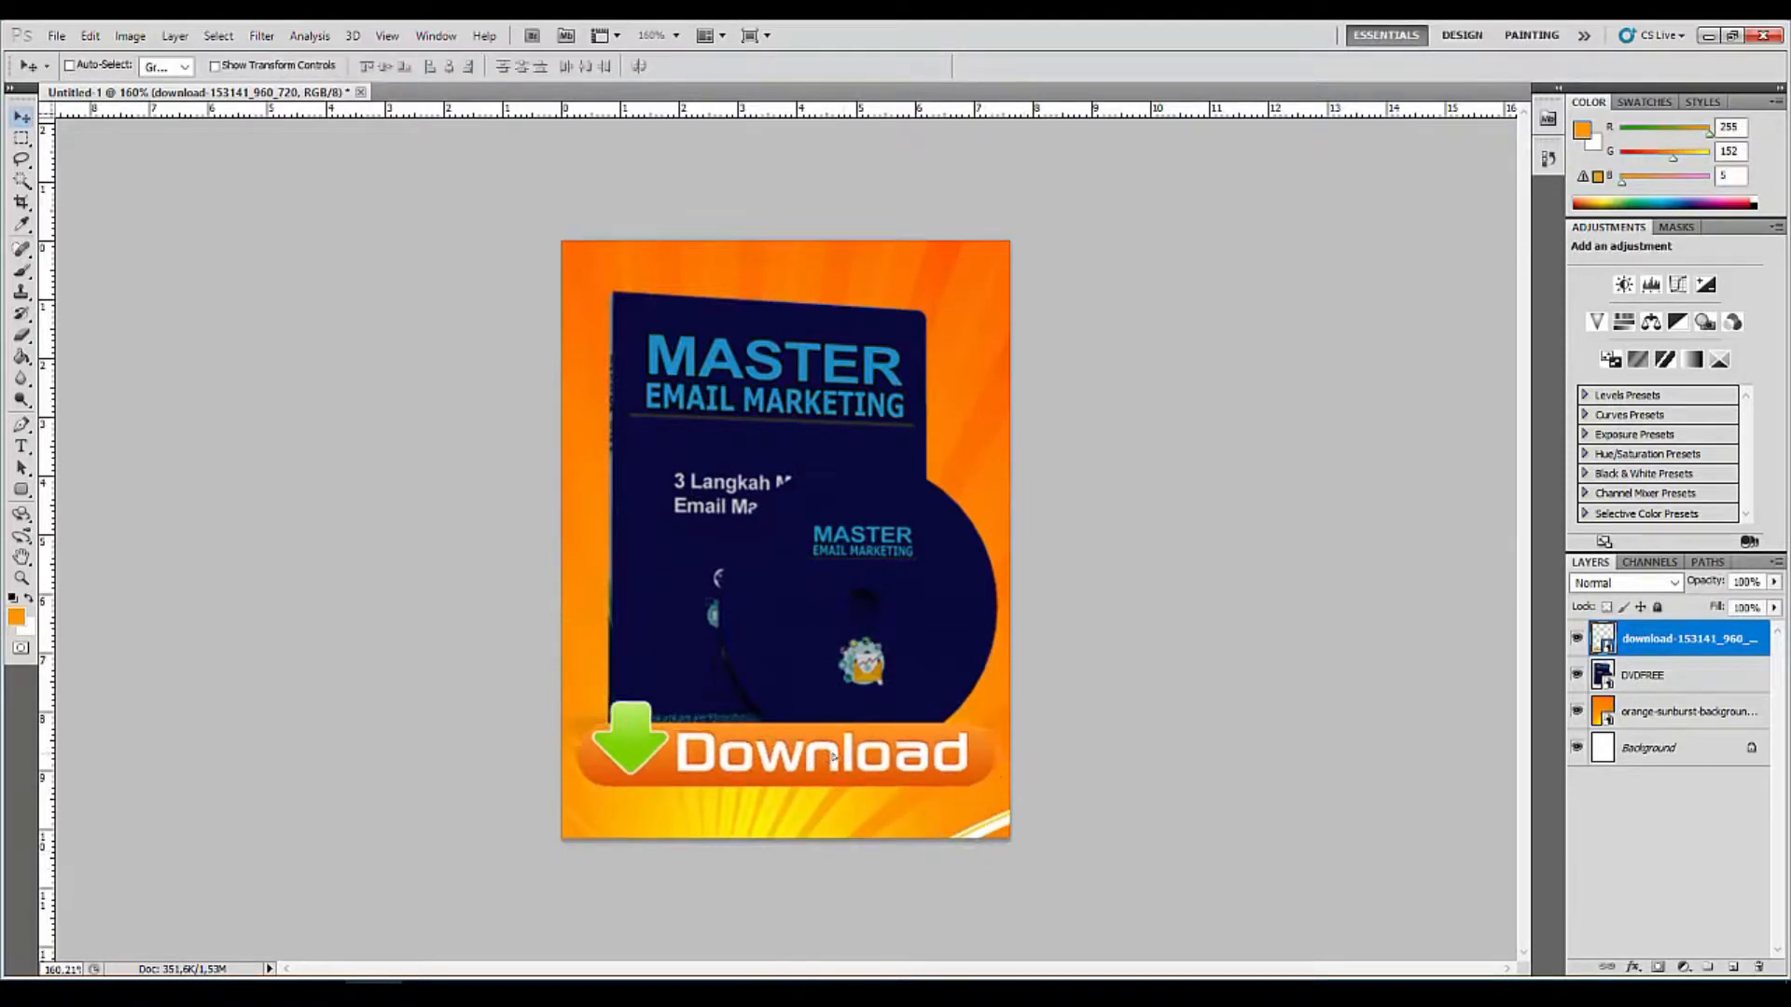
pyautogui.press('Down')
pyautogui.press('Down')
pyautogui.press('Down')
pyautogui.press('Down')
pyautogui.press('Down')
pyautogui.press('Down')
pyautogui.press('Down')
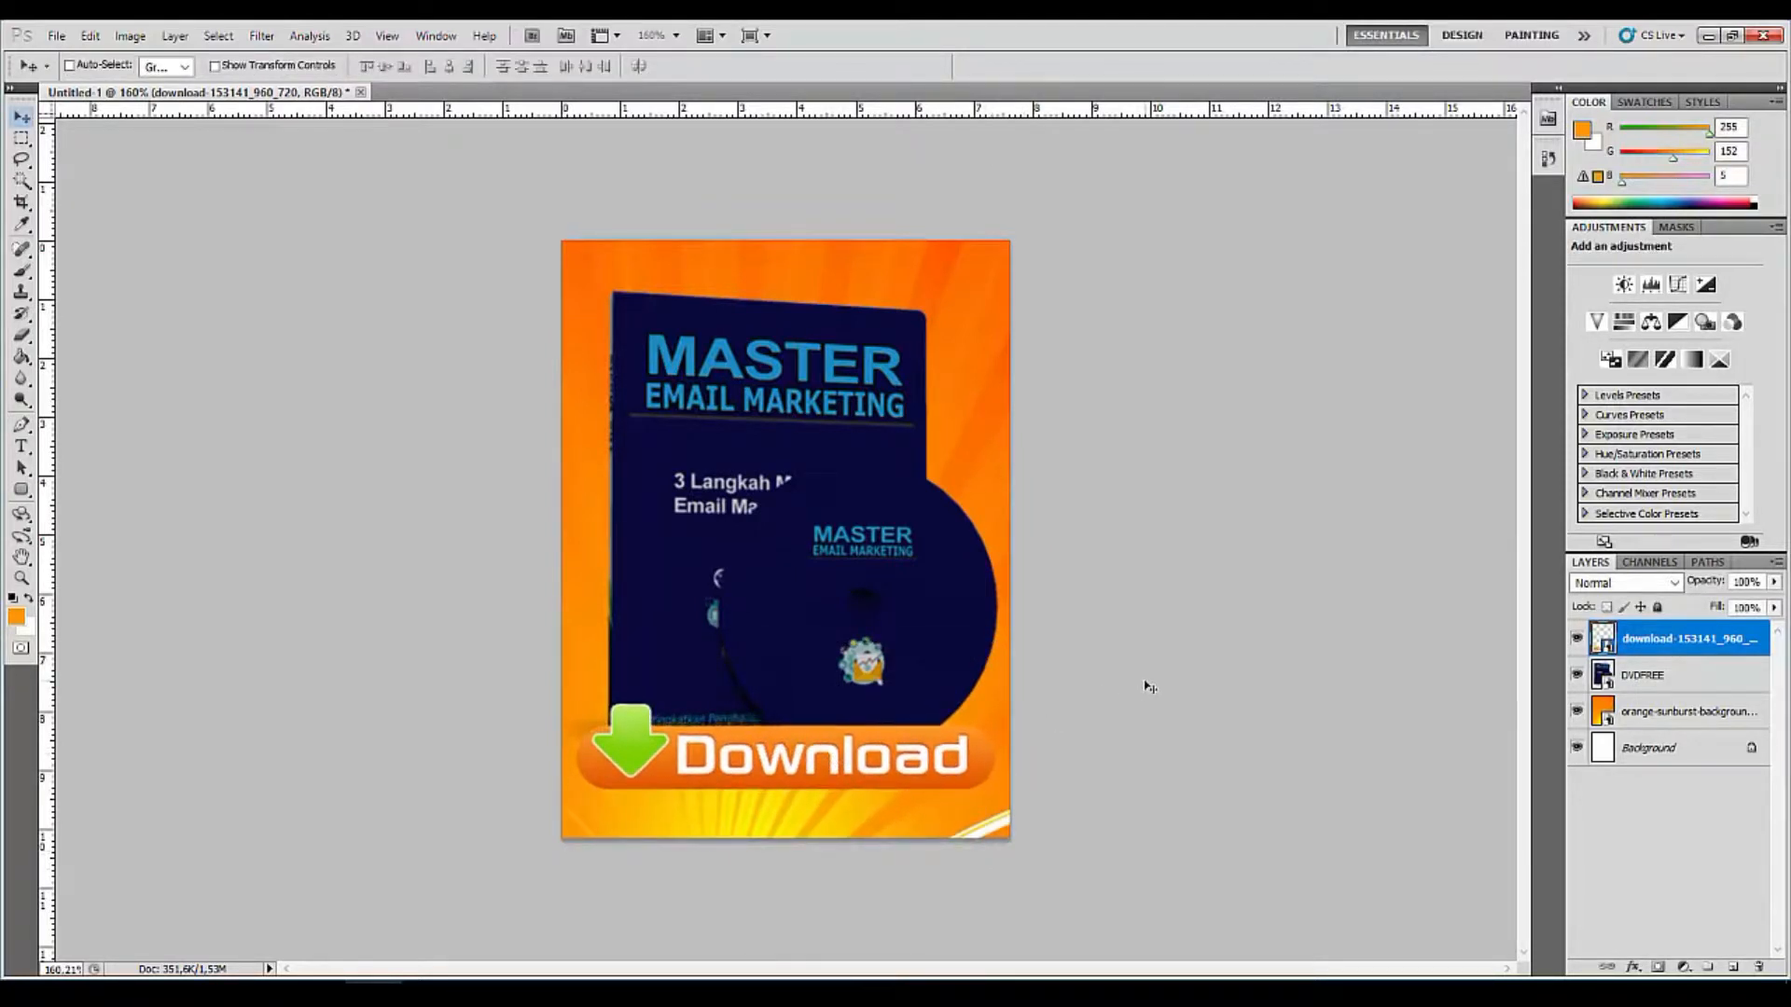
pyautogui.press('Down')
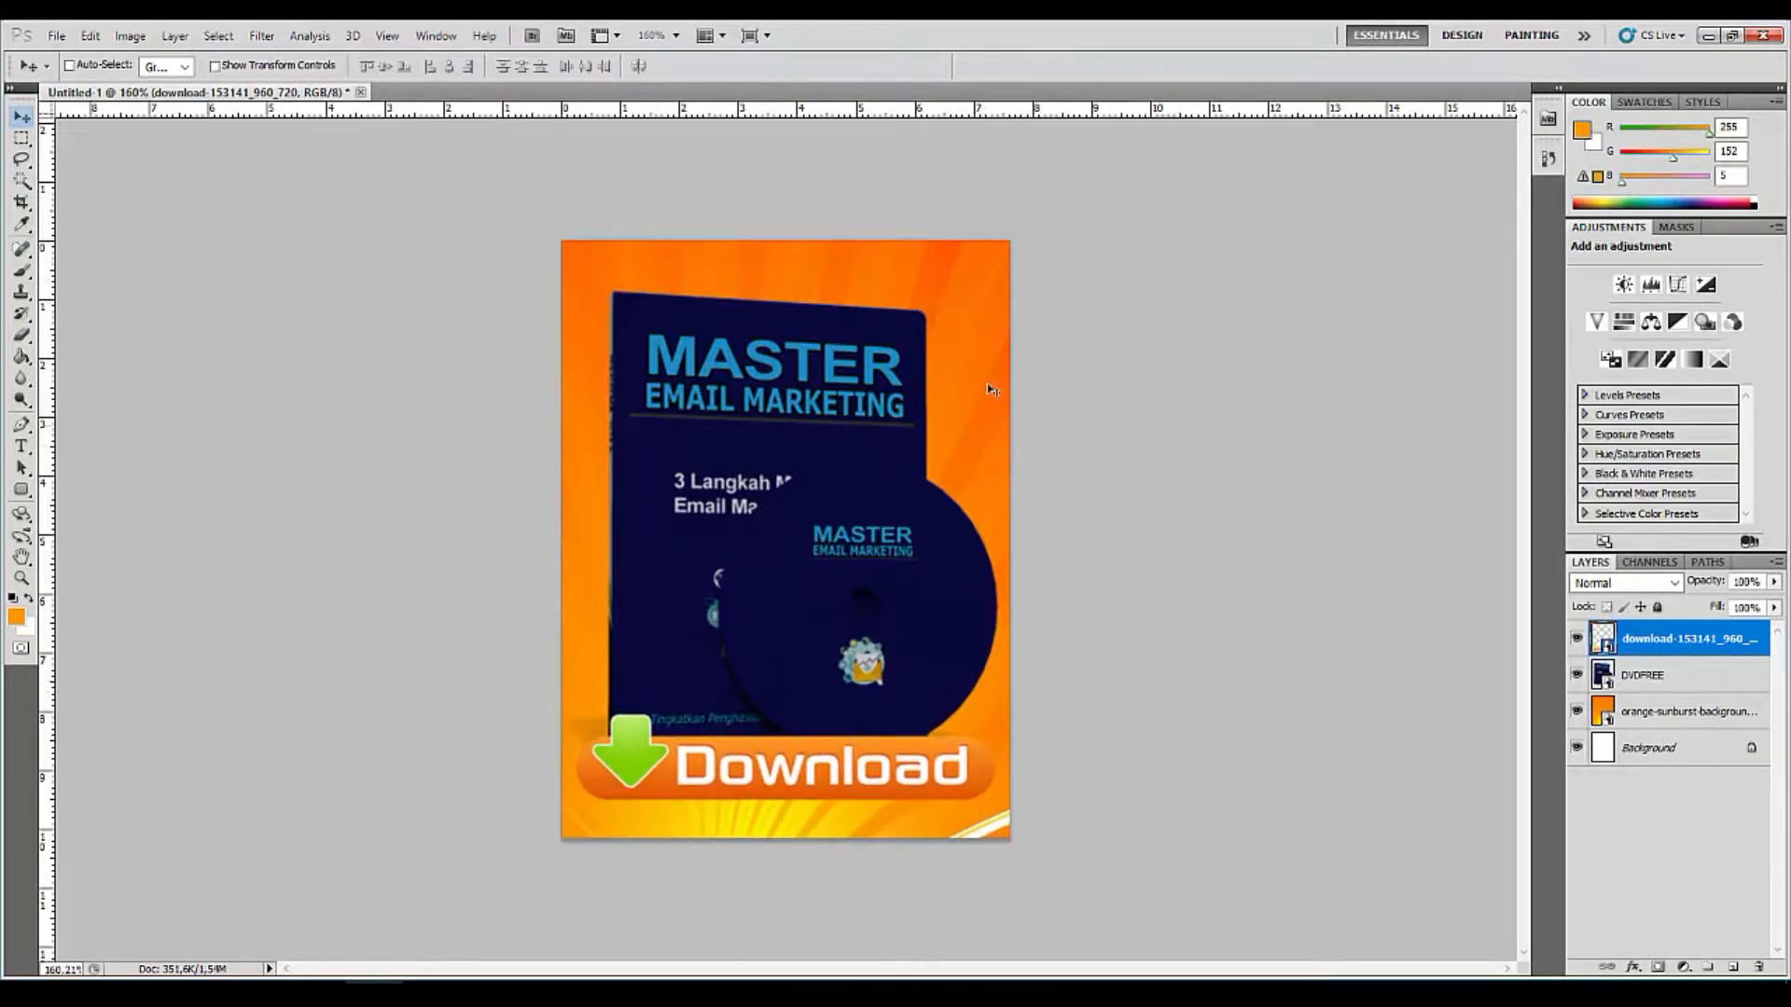
# Save the banner with the Download button as a JPEG named 1 in Pictures, at quality 12 (Maximum), Progressive with 3 scans.
pyautogui.click(52, 37)
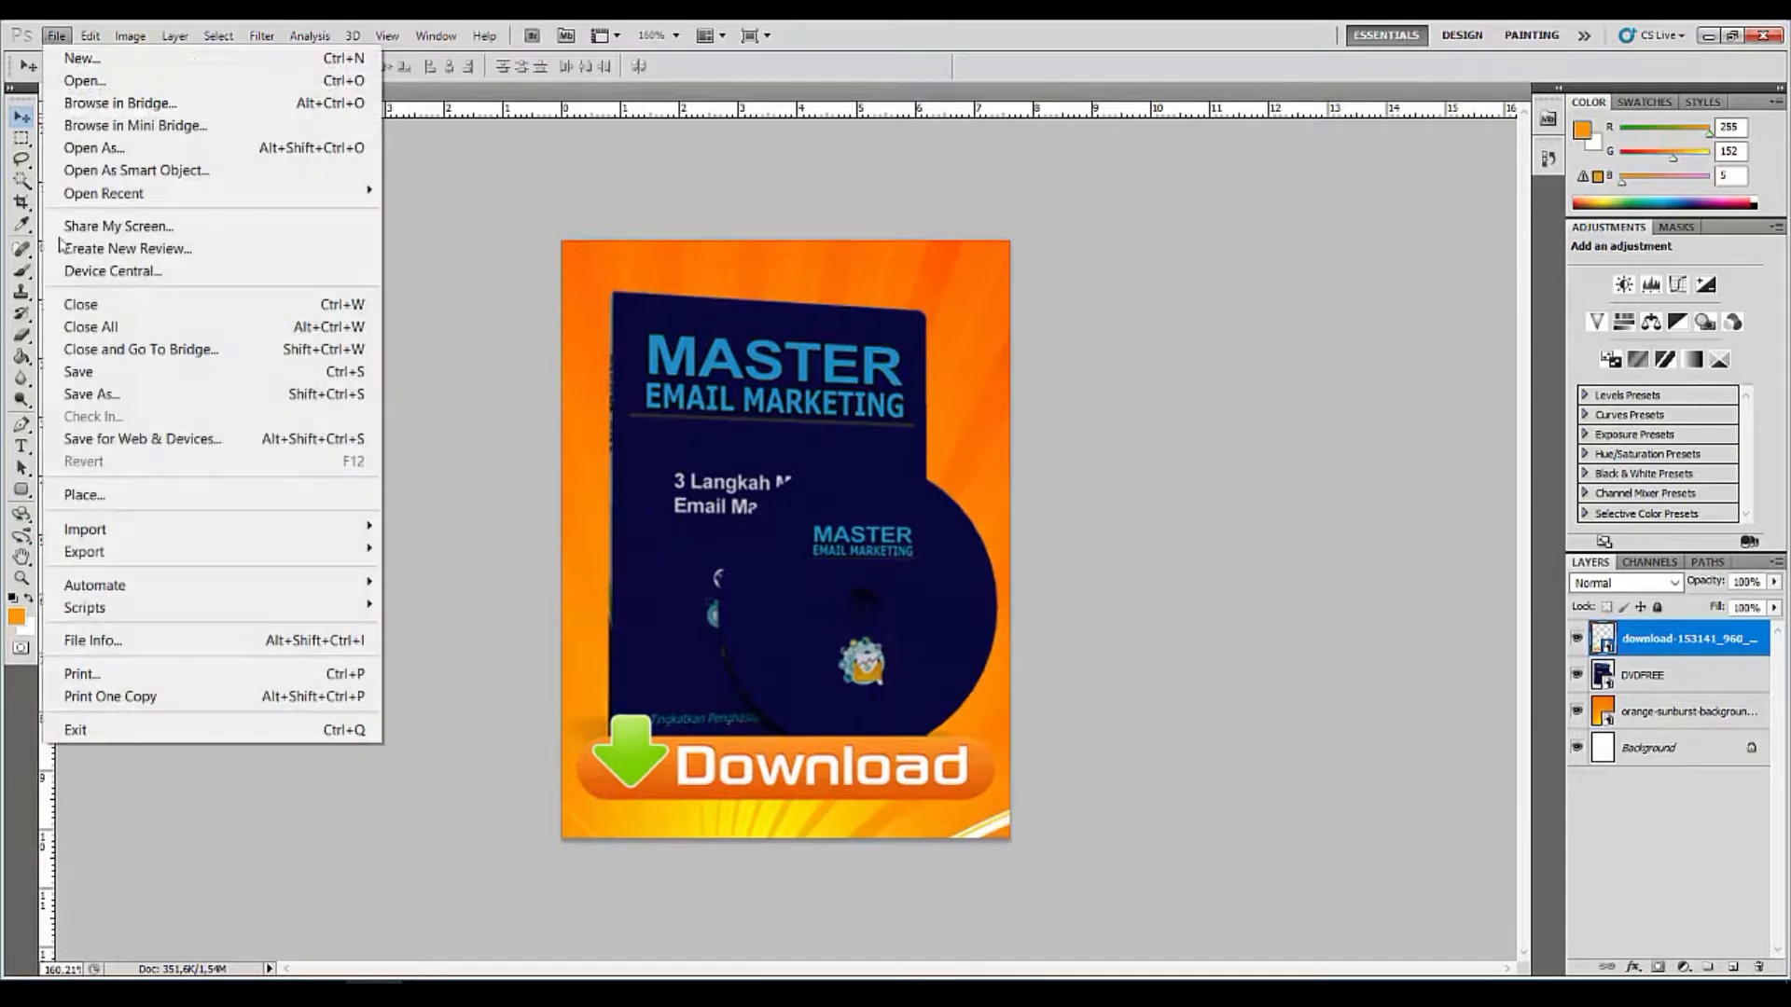
pyautogui.click(84, 390)
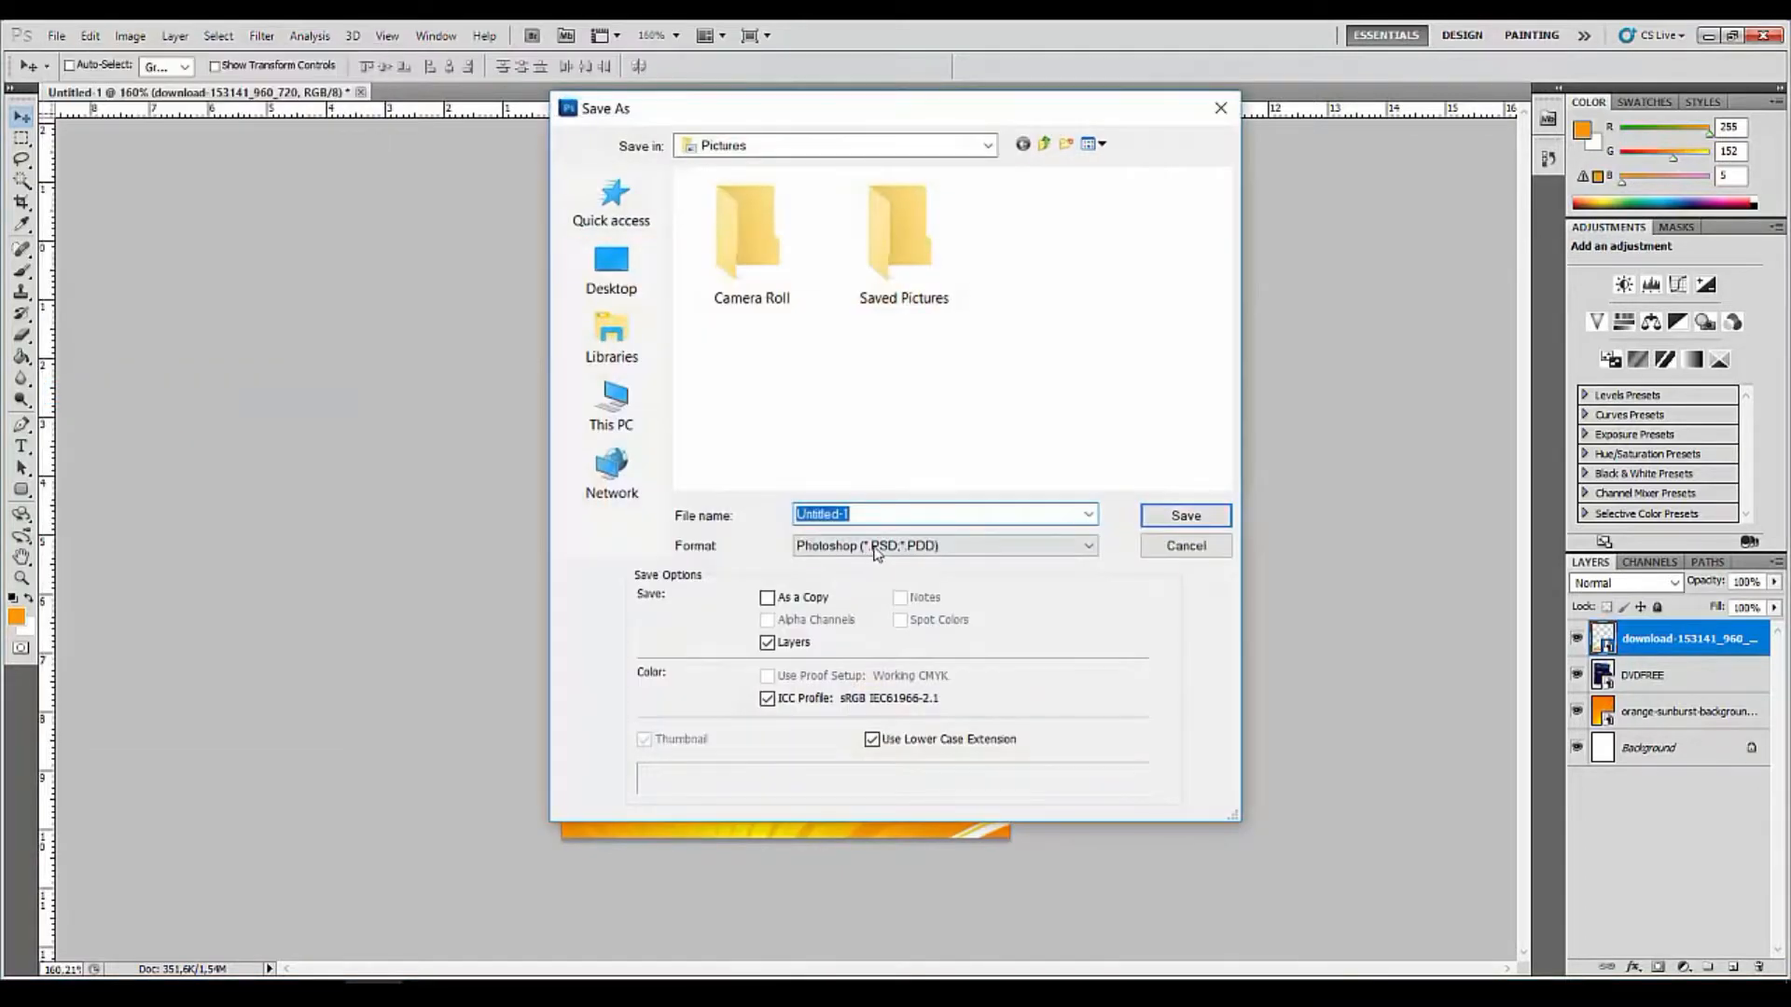
pyautogui.click(875, 548)
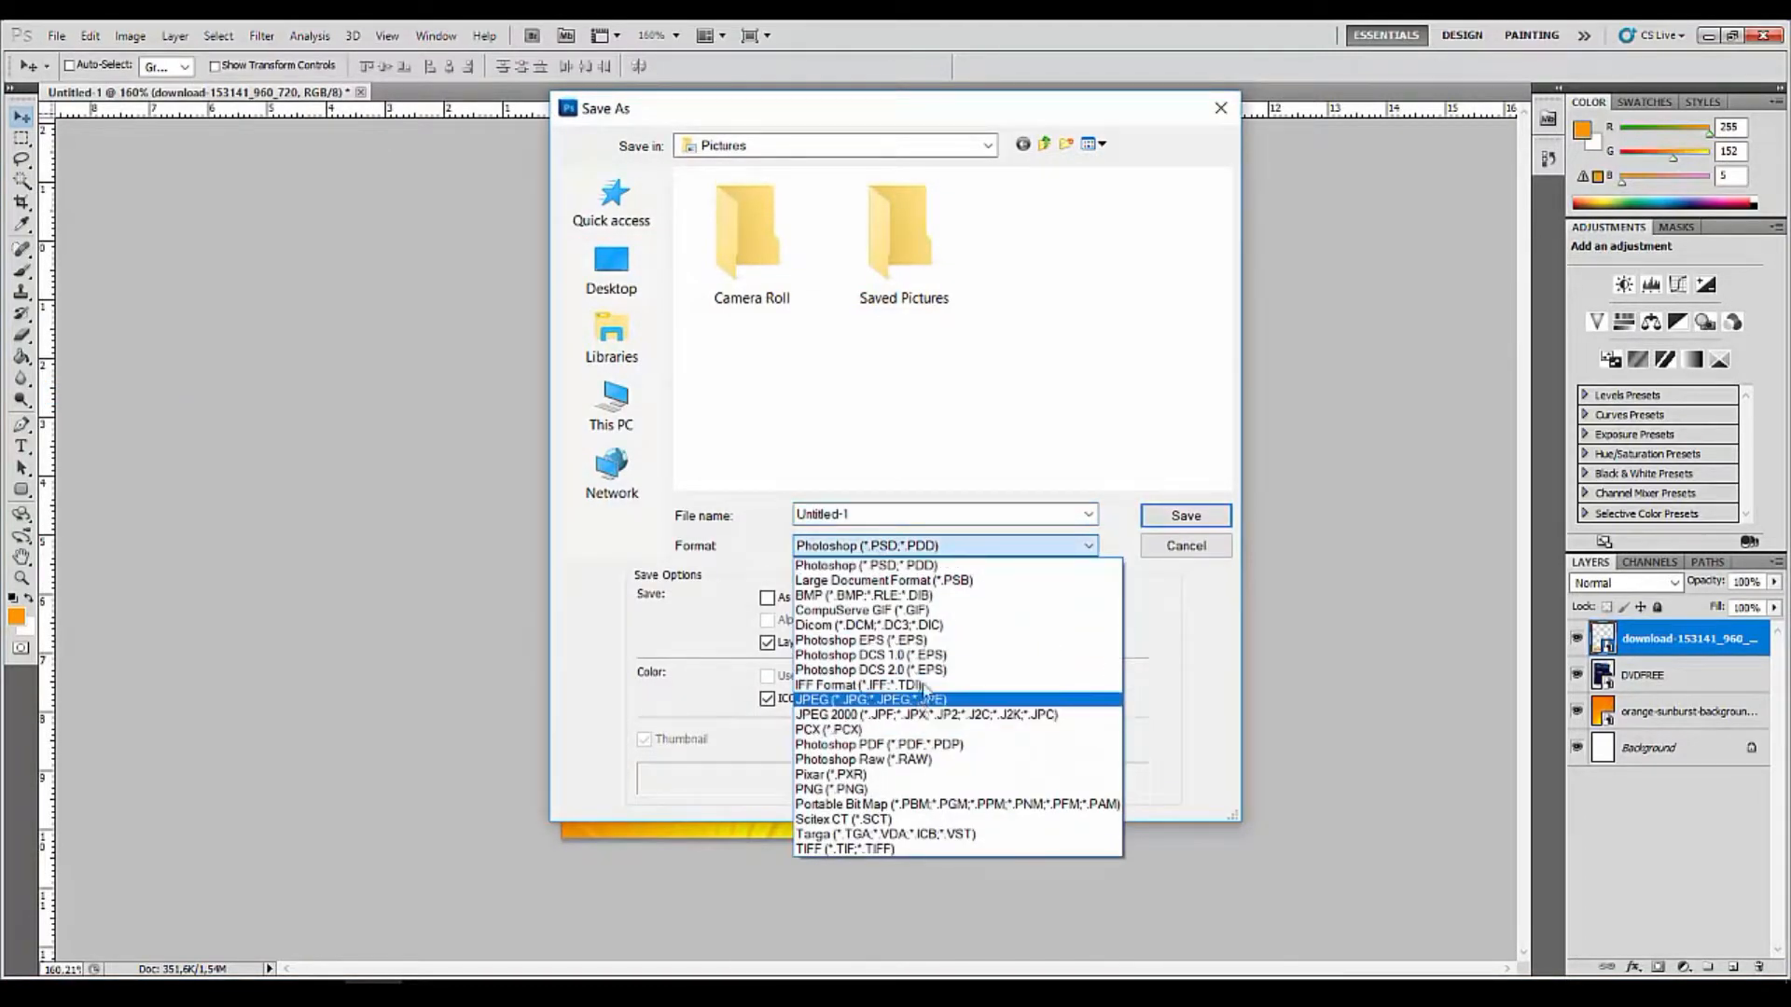
pyautogui.click(921, 699)
pyautogui.tripleClick(900, 514)
pyautogui.write('1')
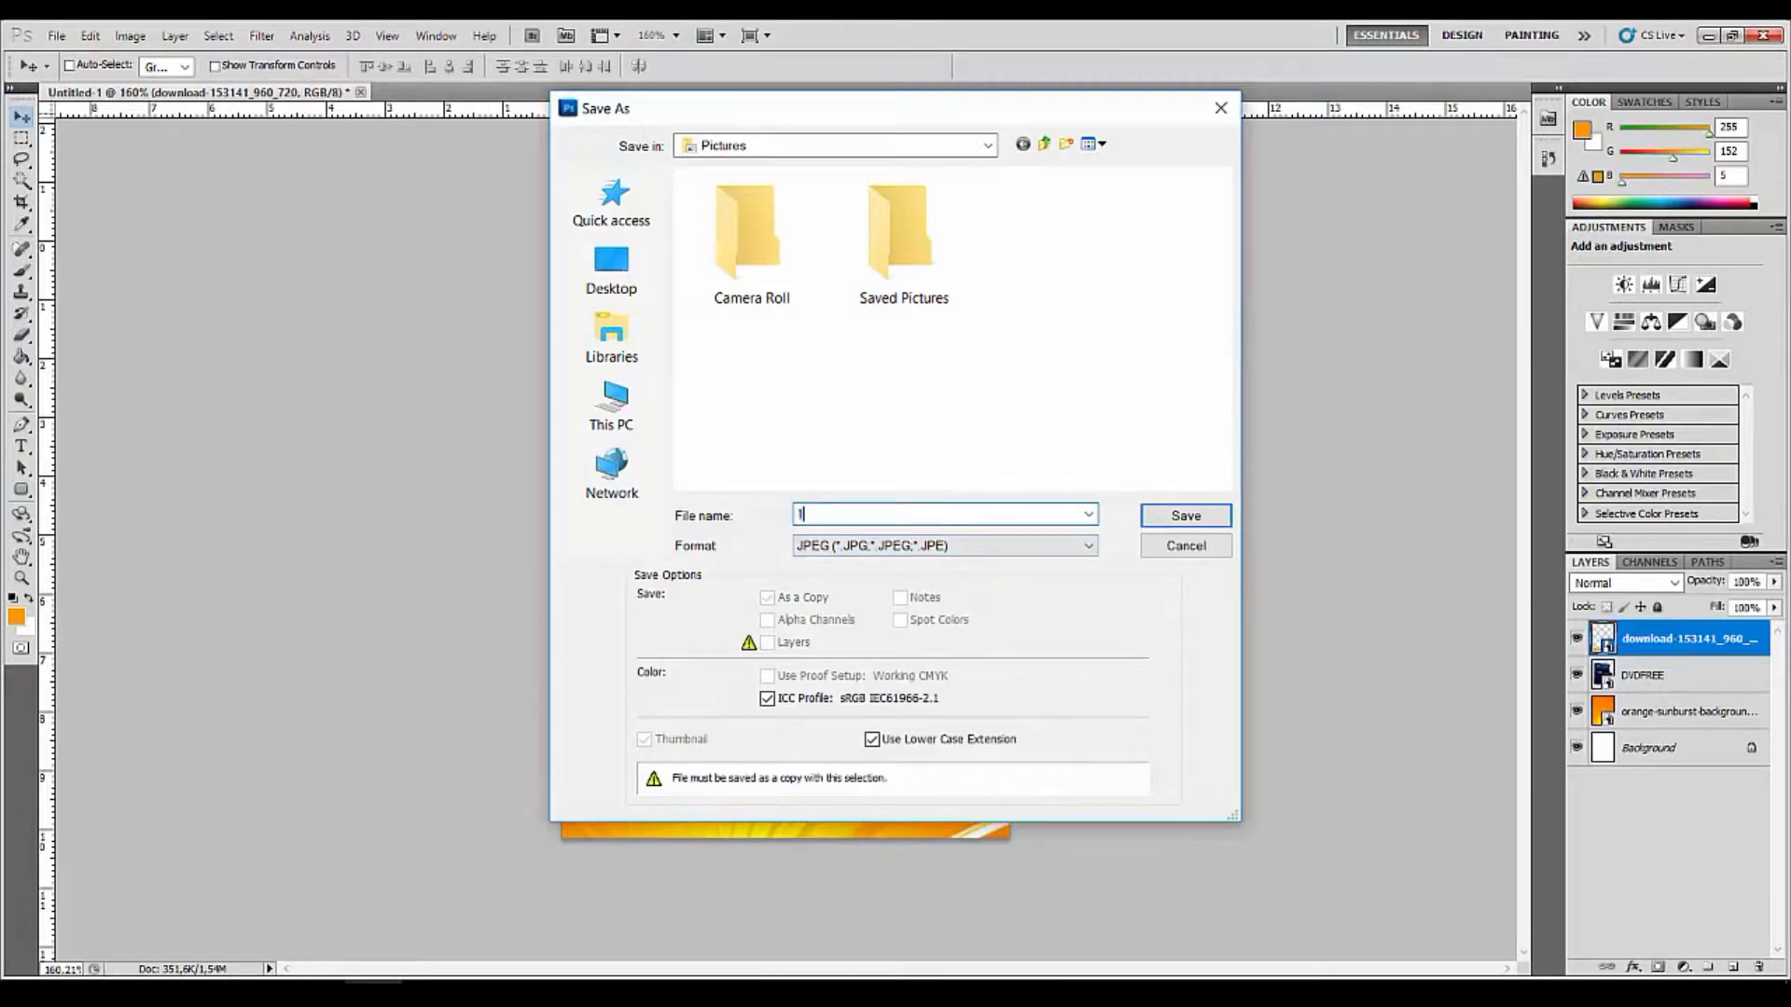
pyautogui.click(1181, 519)
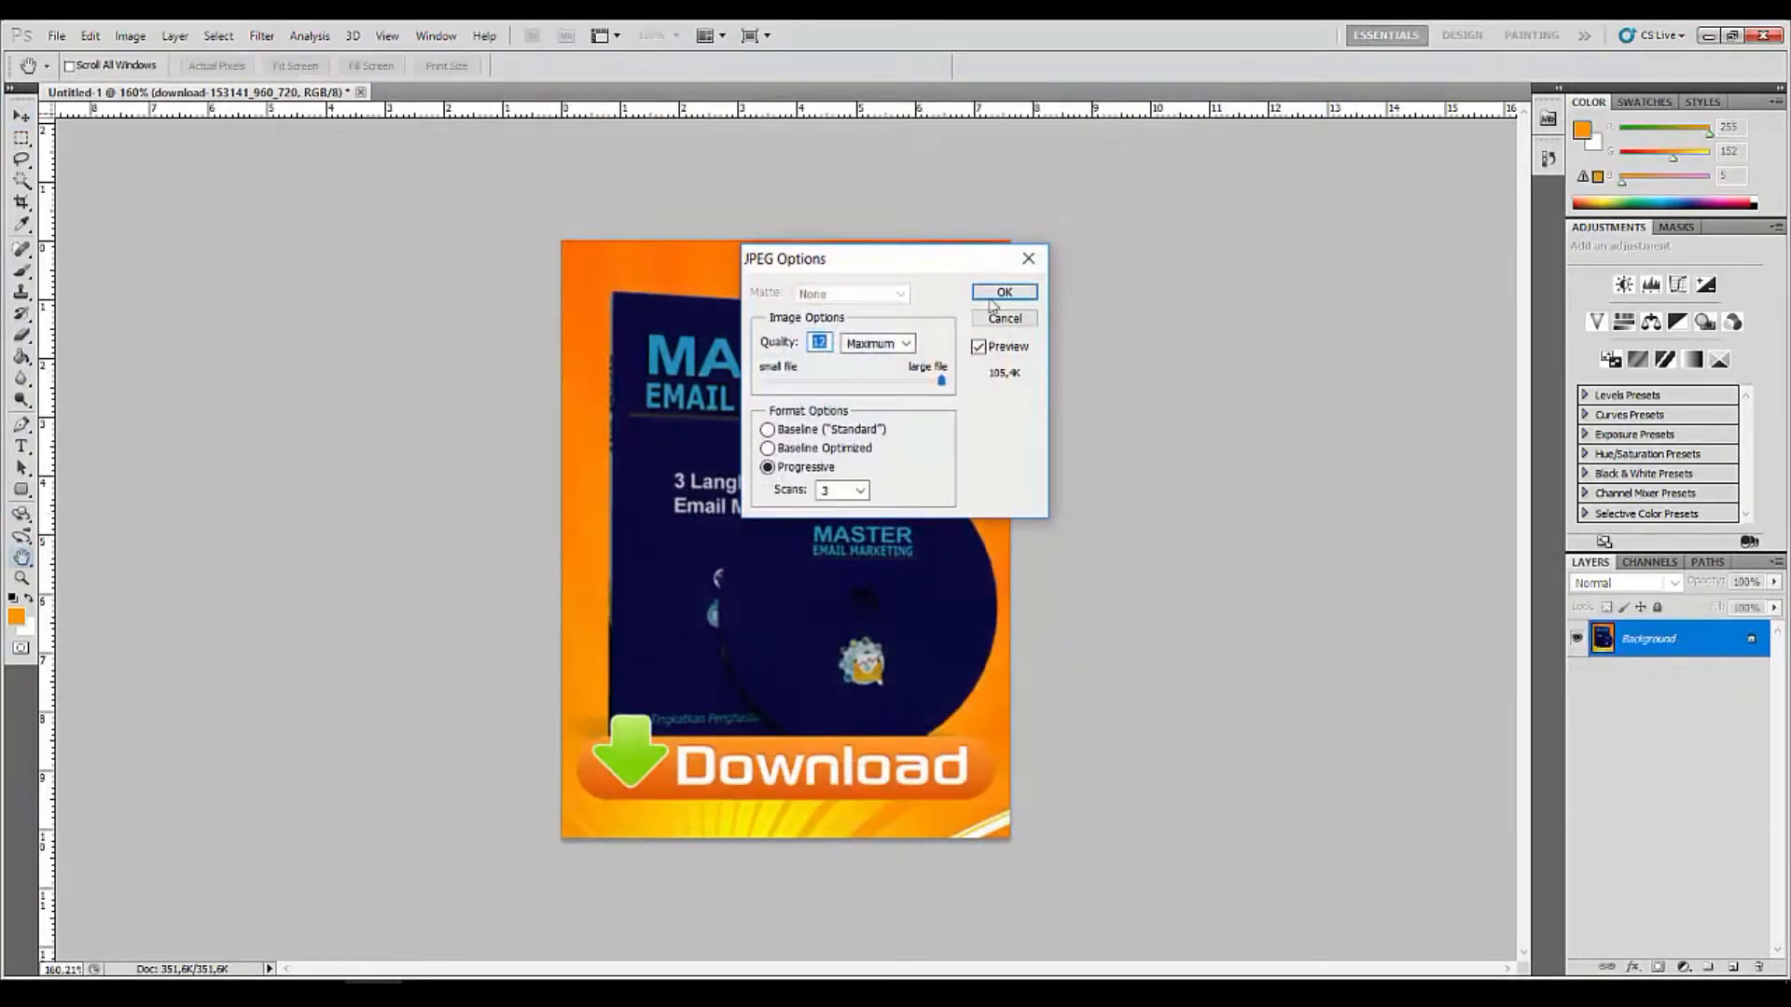
pyautogui.click(992, 300)
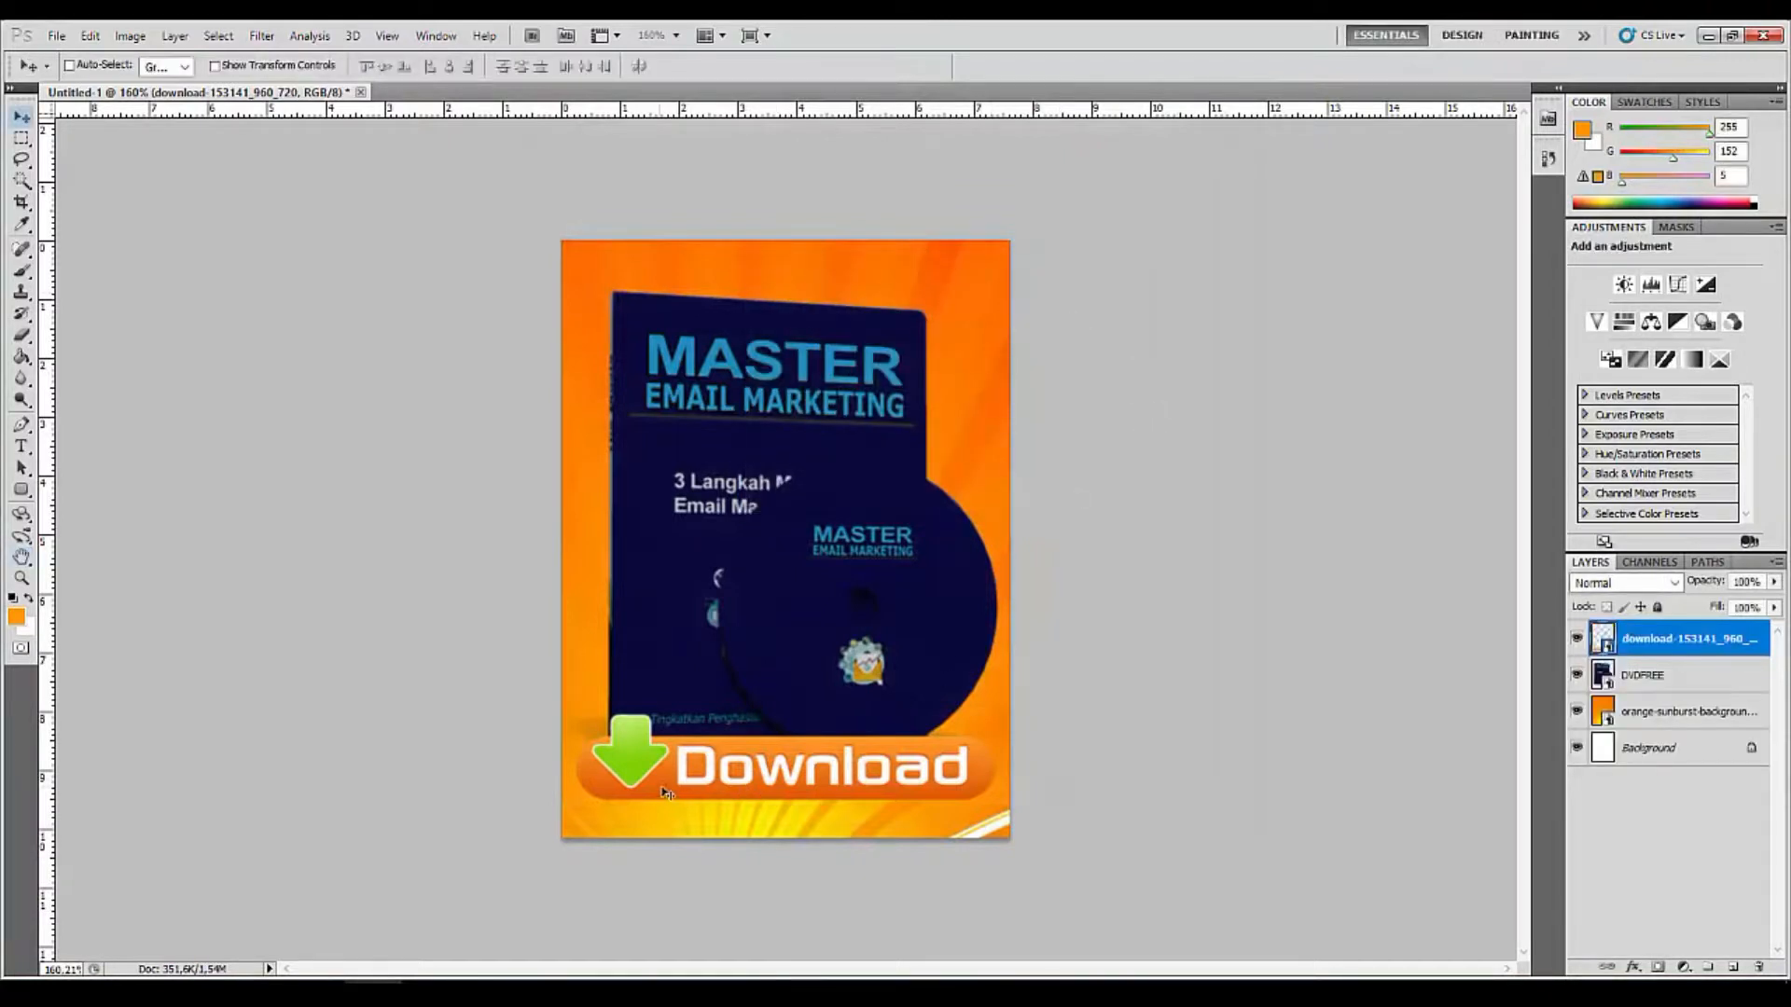
# Check the sunburst layer's visibility by toggling it, and hide the Download button layer.
pyautogui.click(1576, 714)
pyautogui.click(1576, 712)
pyautogui.click(1576, 639)
# Save the banner without the Download button as a JPEG named 2 in Pictures, at quality 12 (Maximum), Progressive with 3 scans.
pyautogui.click(56, 36)
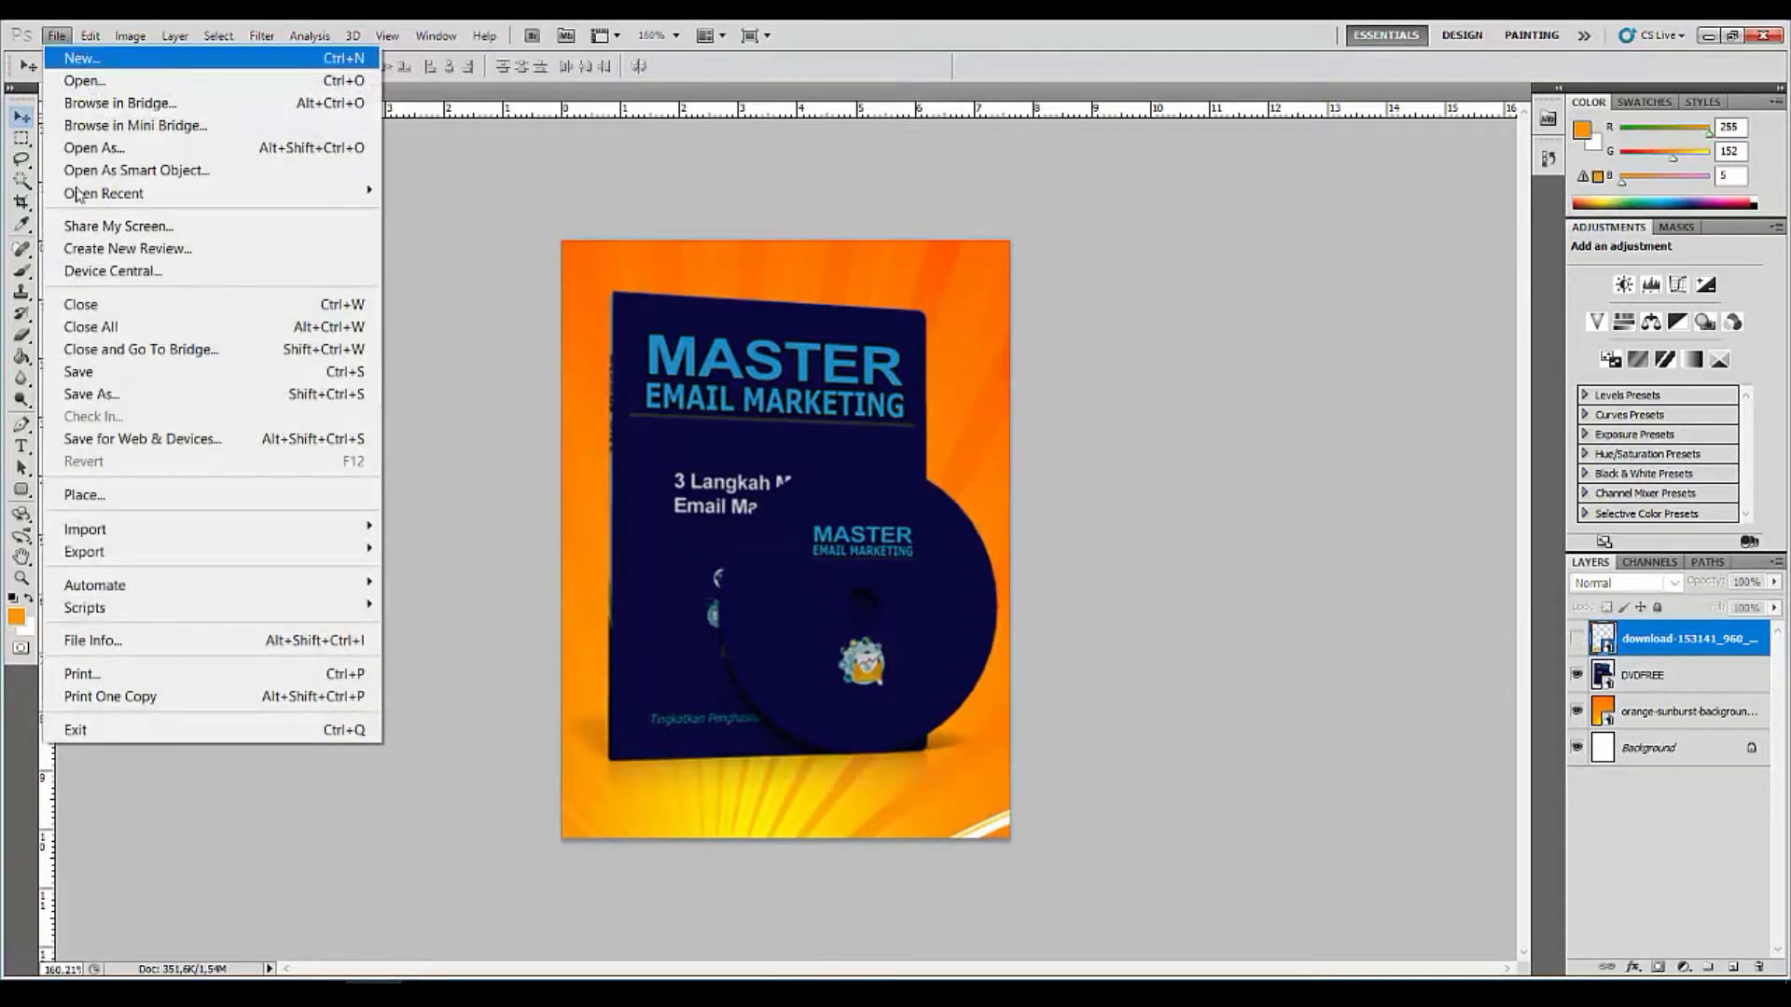
pyautogui.click(84, 392)
pyautogui.click(833, 546)
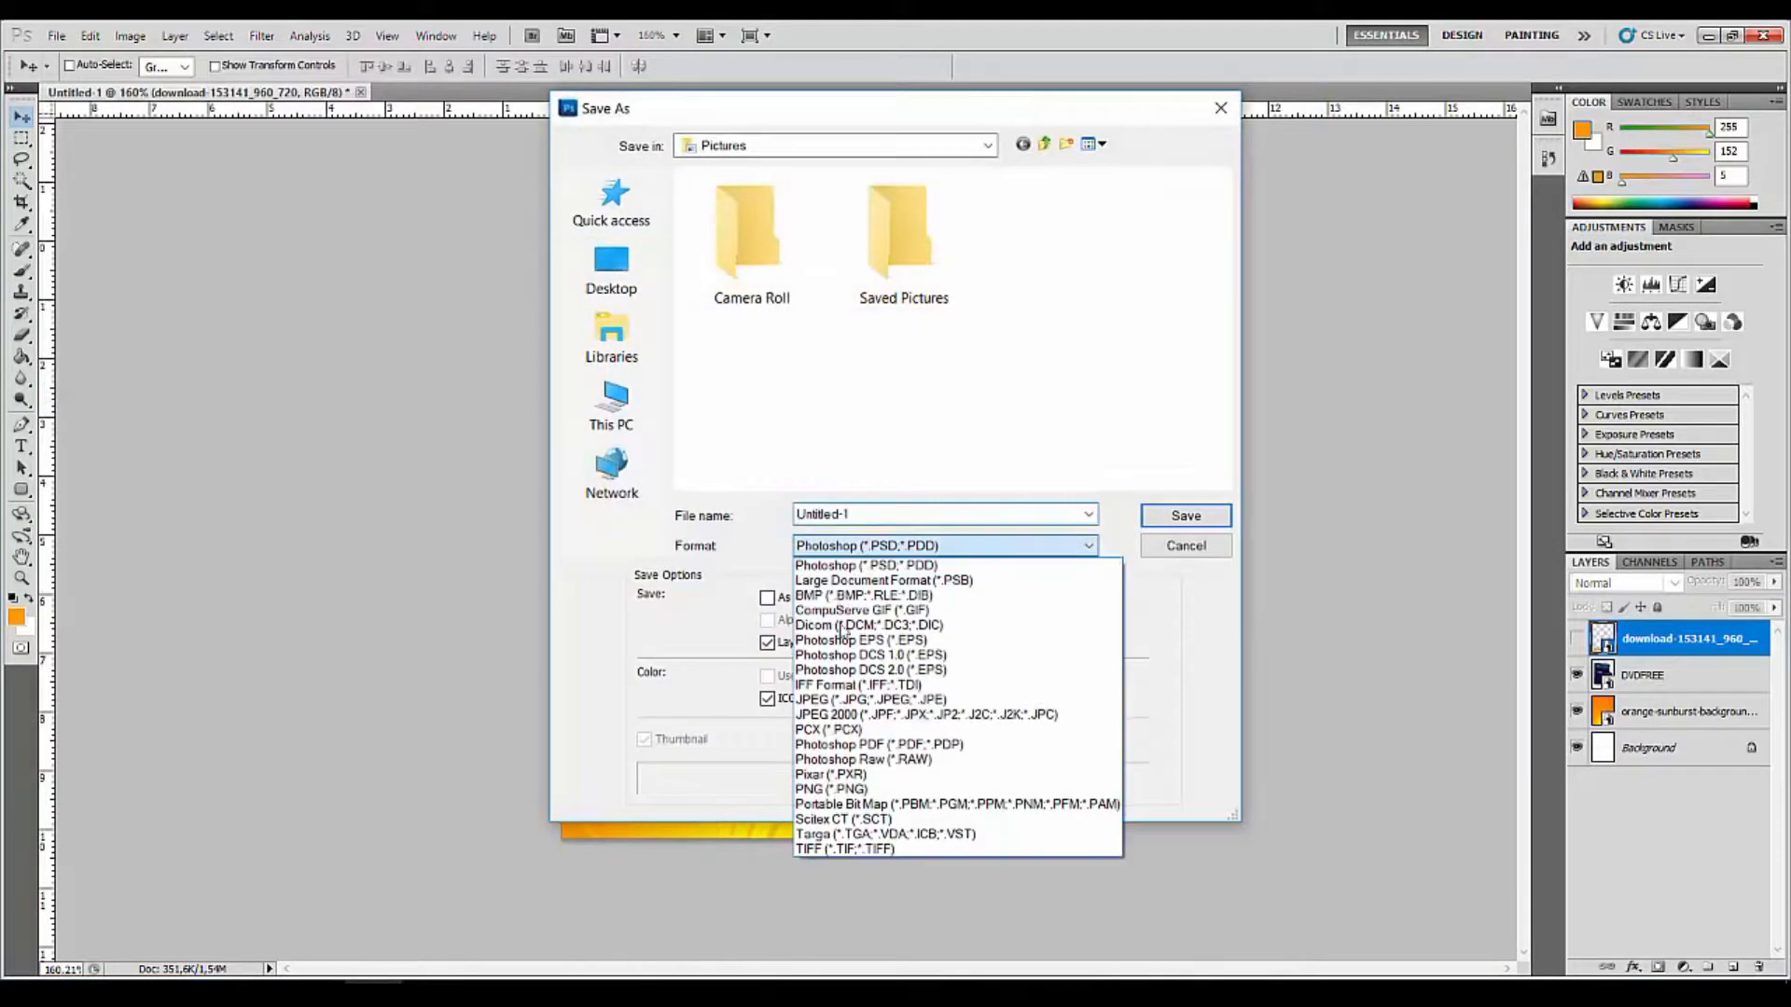
pyautogui.click(869, 714)
pyautogui.tripleClick(903, 512)
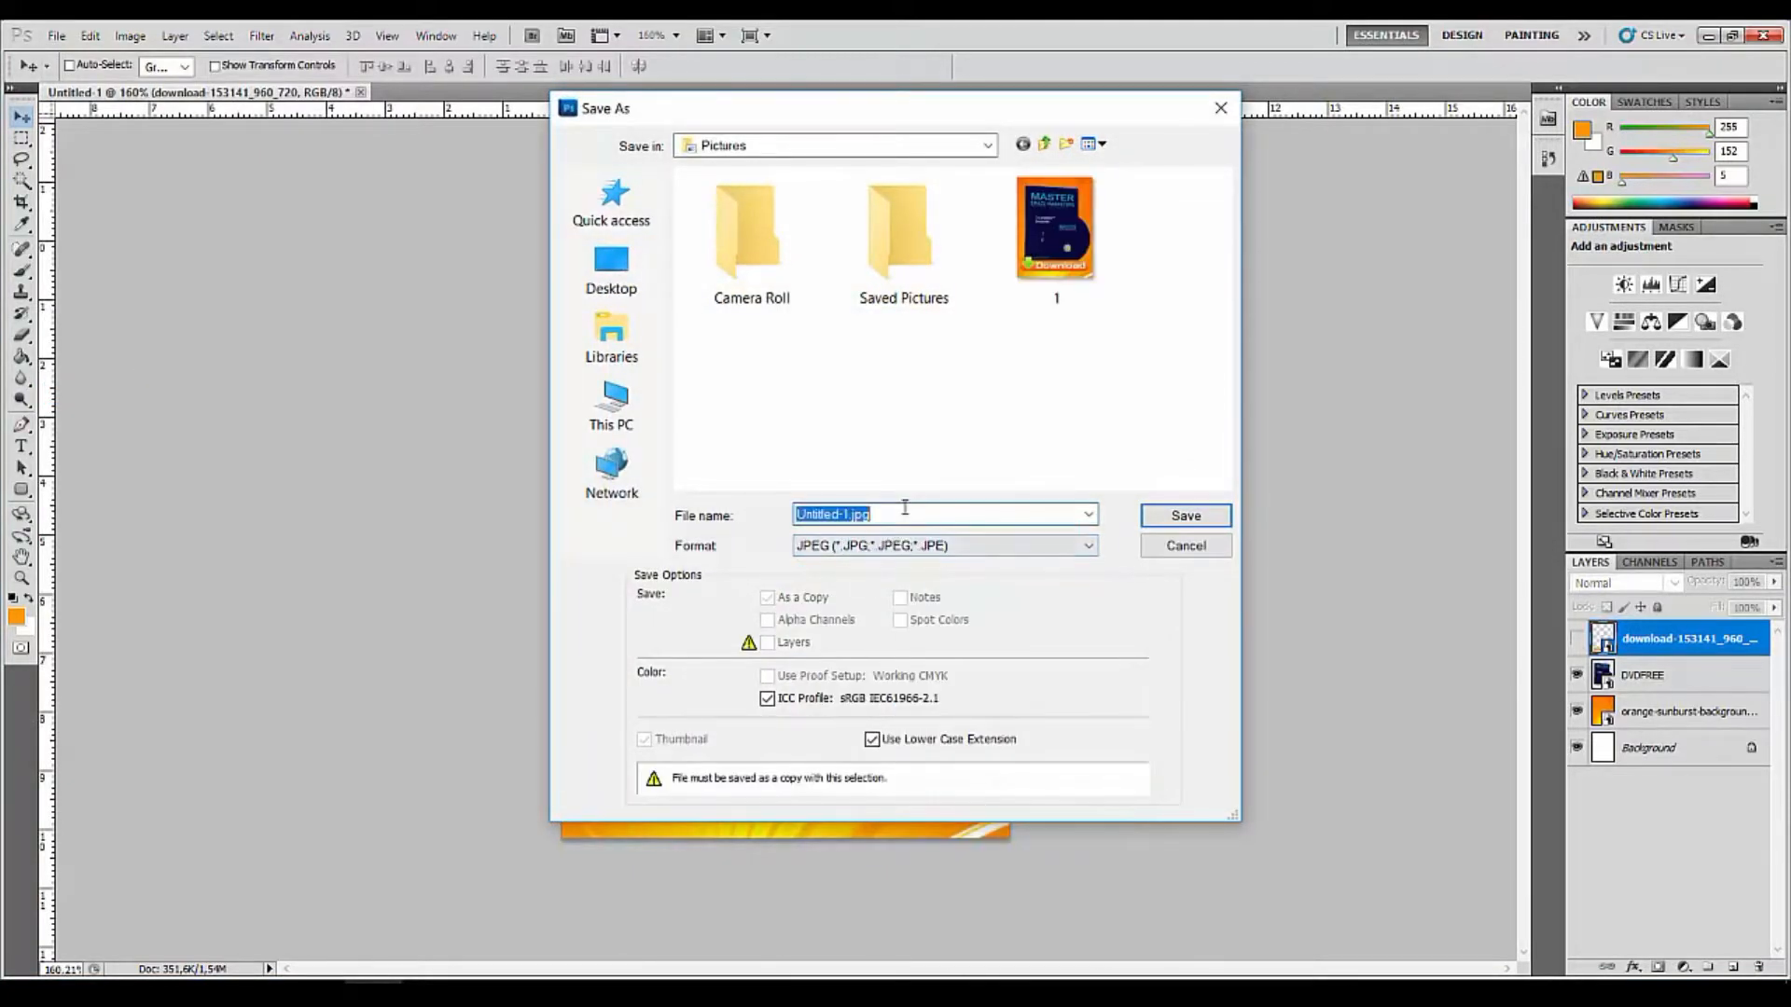
pyautogui.write('2')
pyautogui.click(1193, 514)
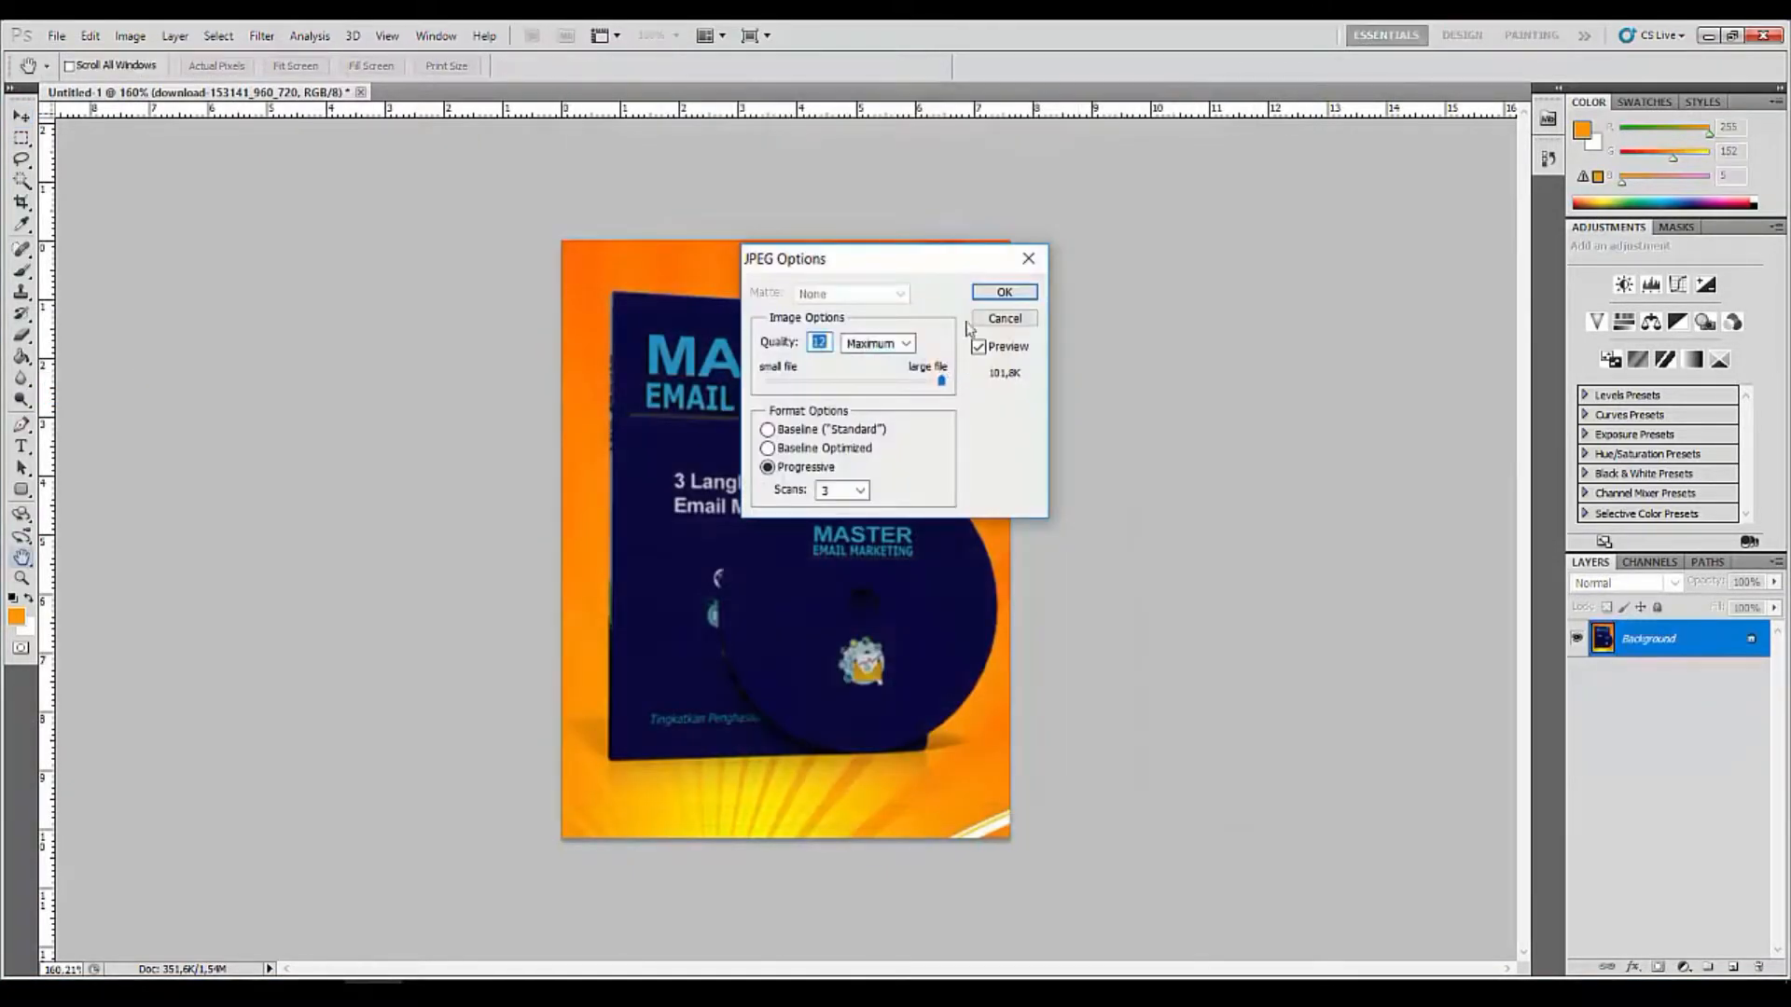
pyautogui.click(1001, 294)
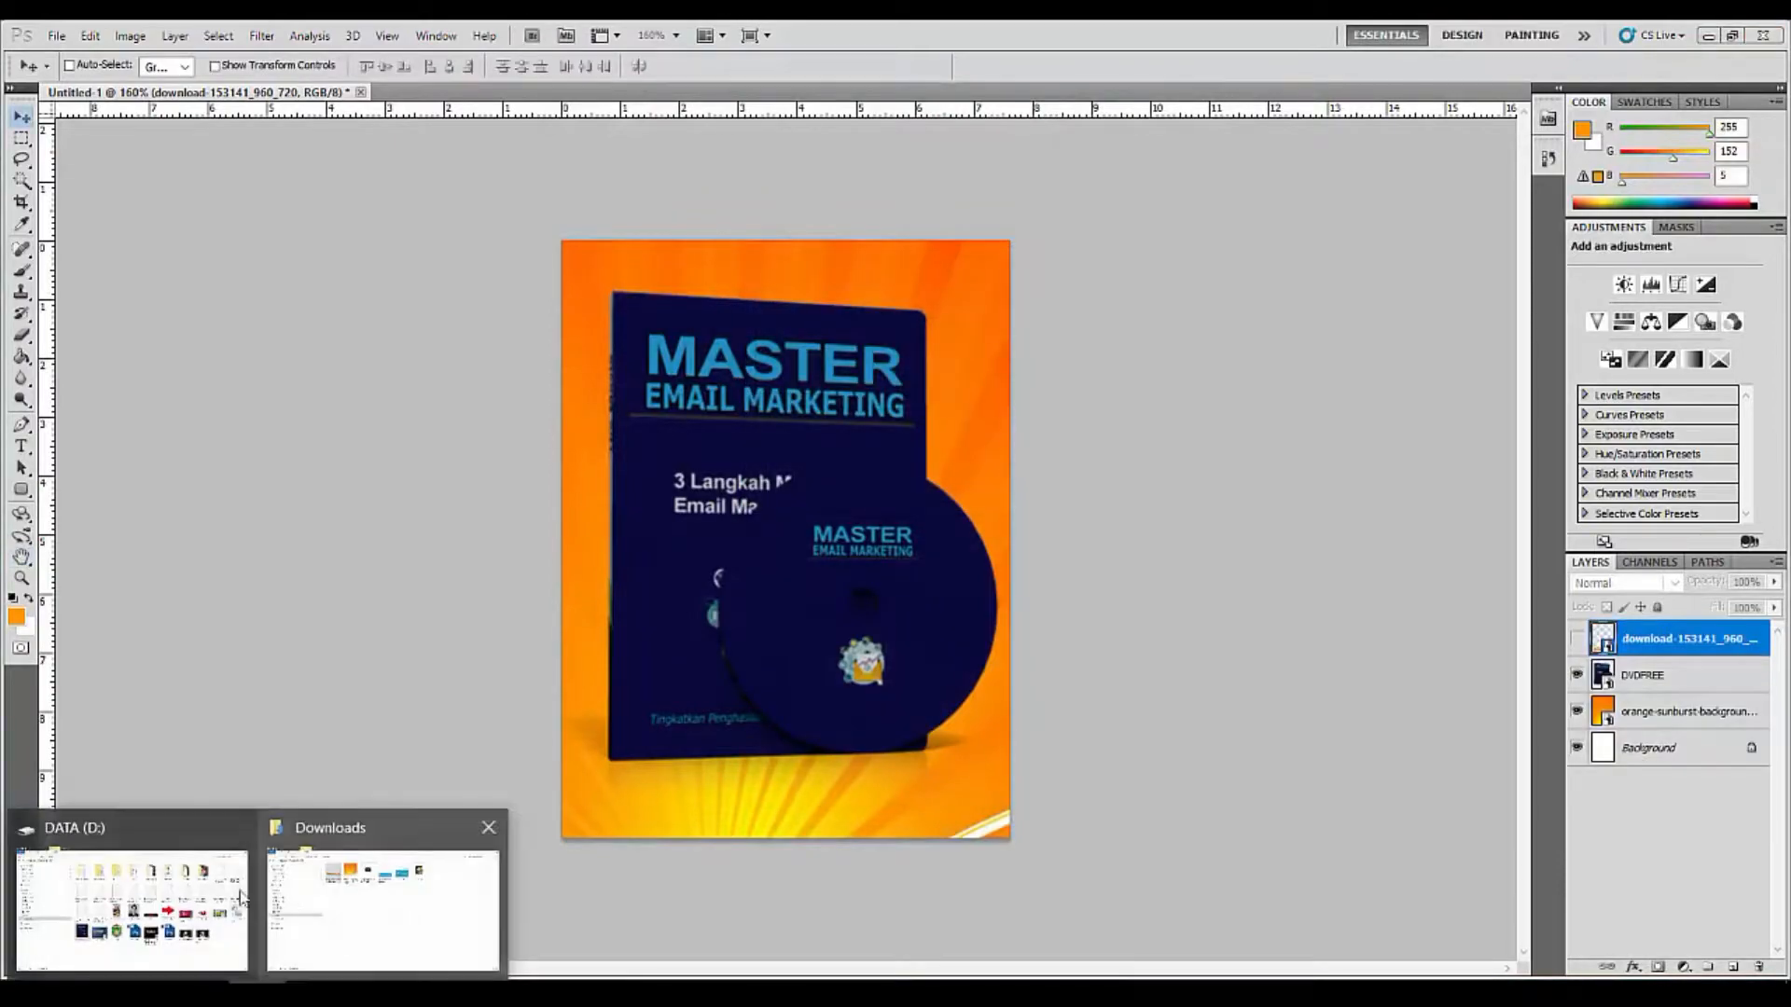
# Switch to File Explorer, open the Pictures folder, and preview the exported banner images 1 and 2.
pyautogui.click(172, 894)
pyautogui.click(152, 501)
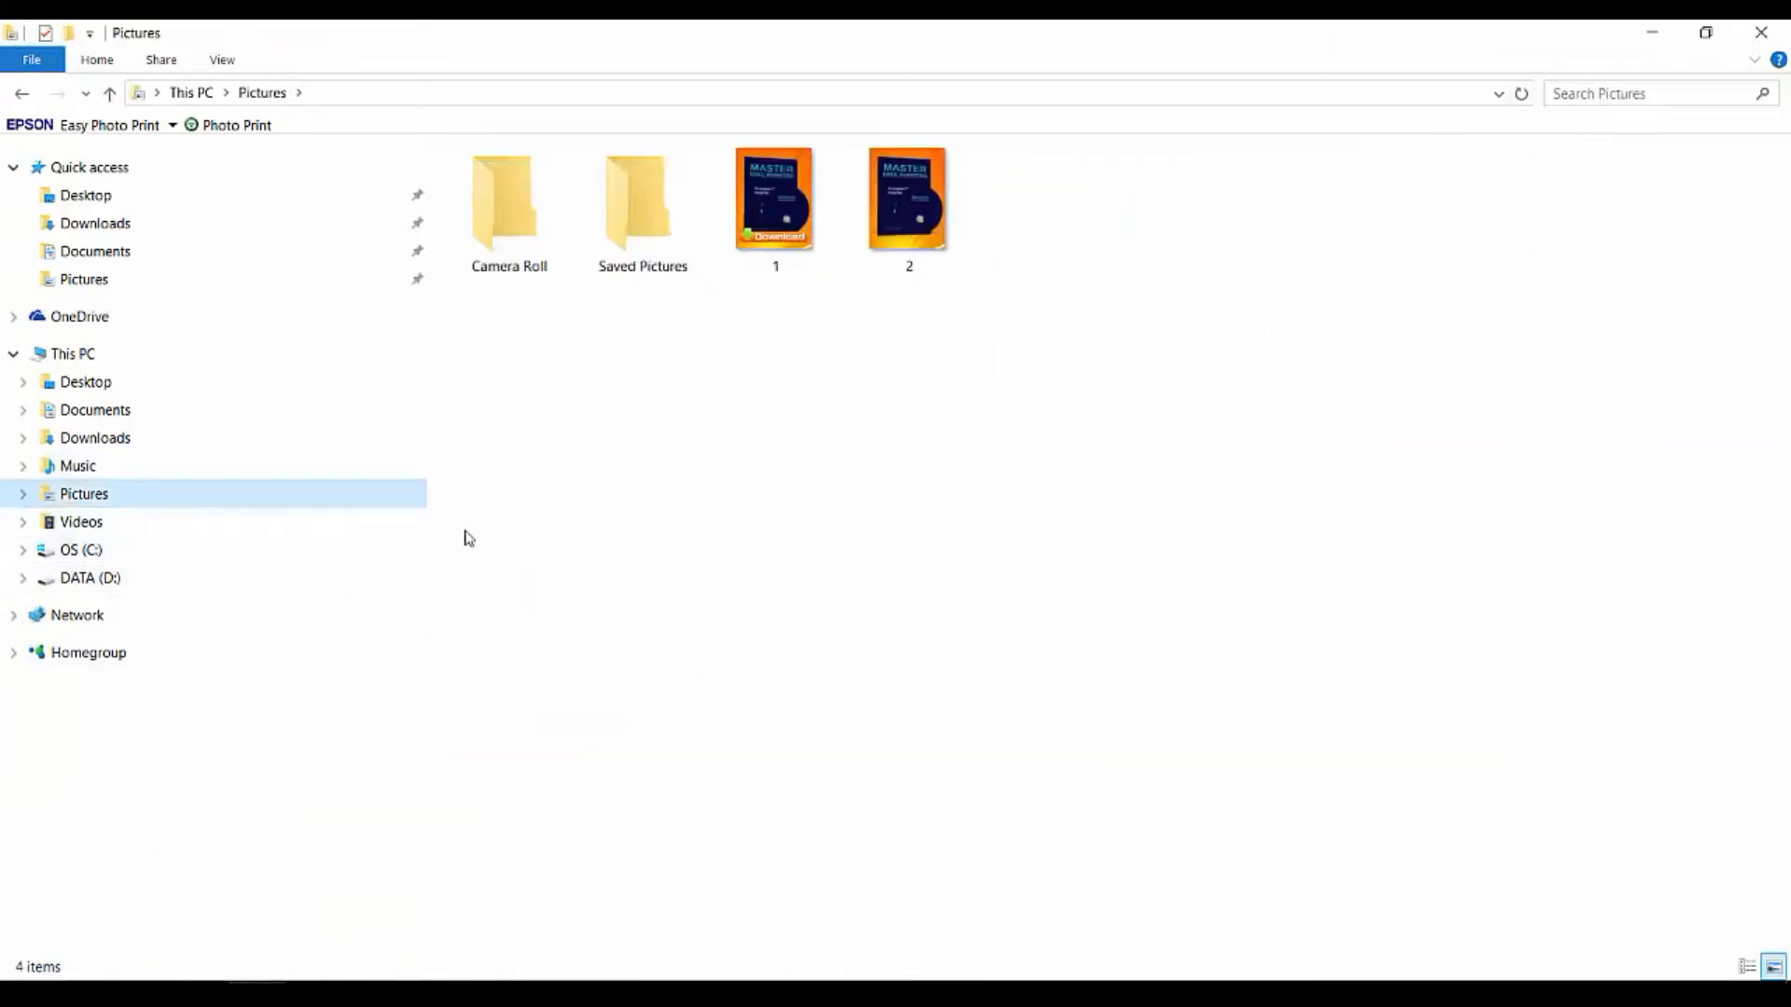
pyautogui.click(788, 245)
pyautogui.click(900, 229)
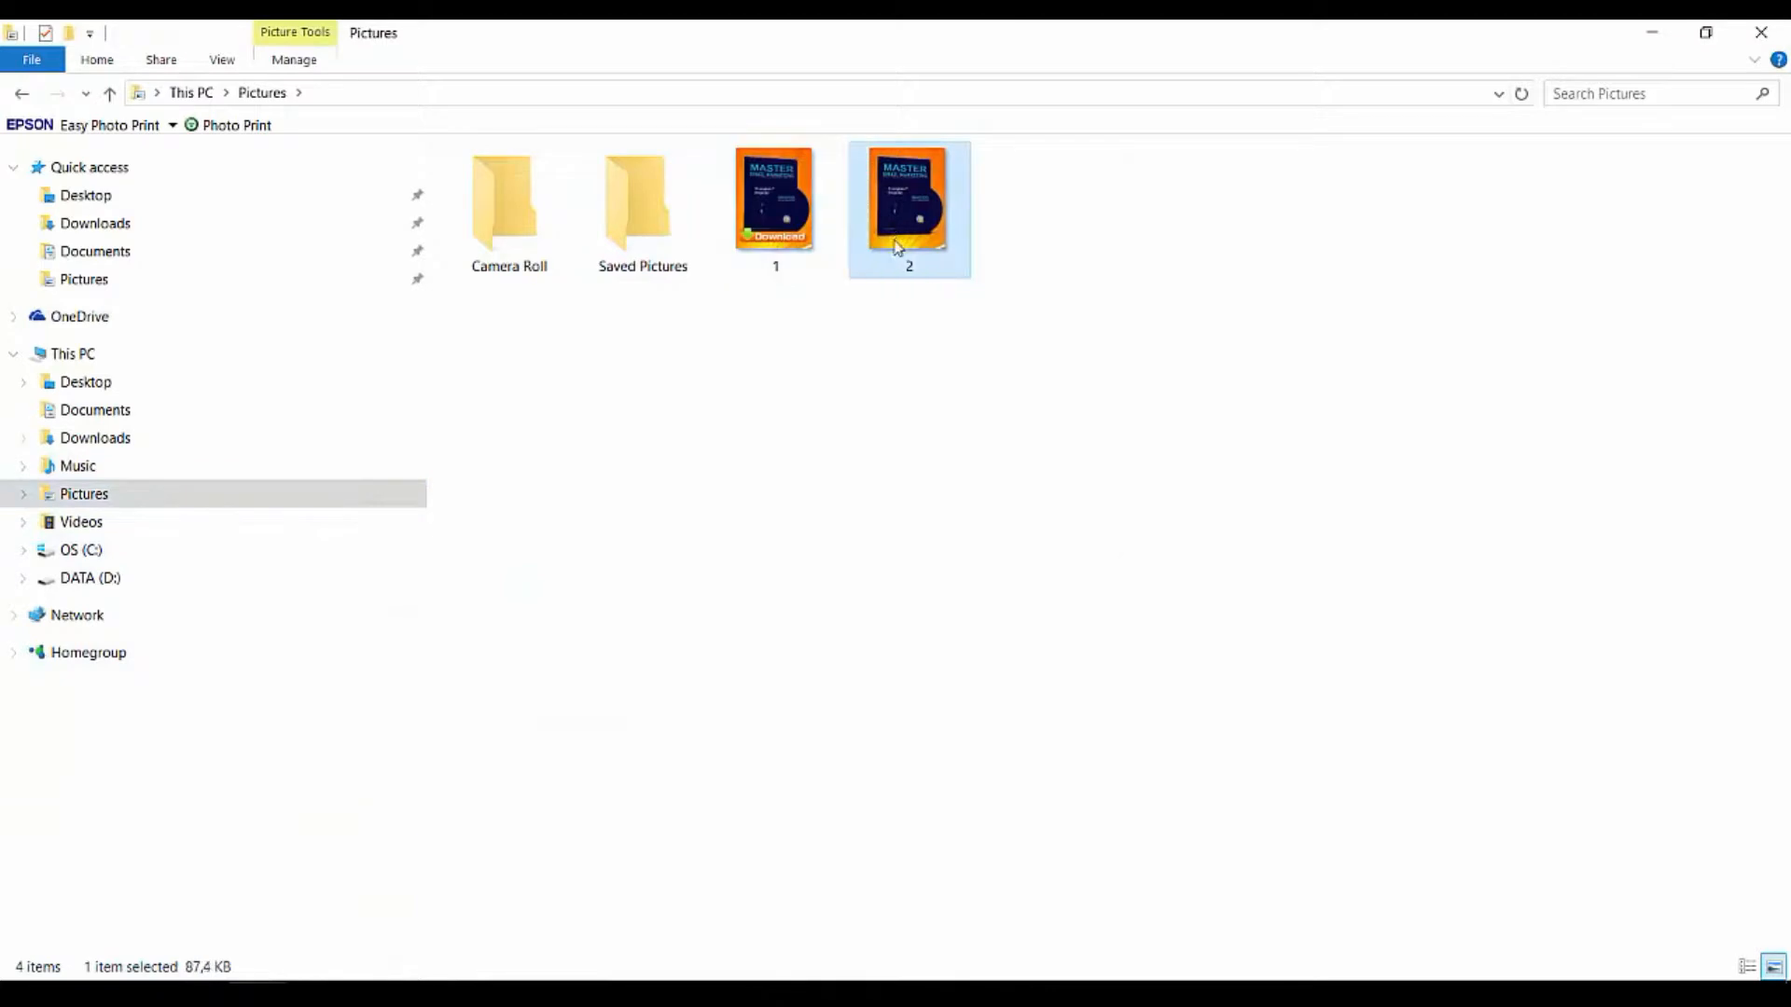
pyautogui.doubleClick(782, 205)
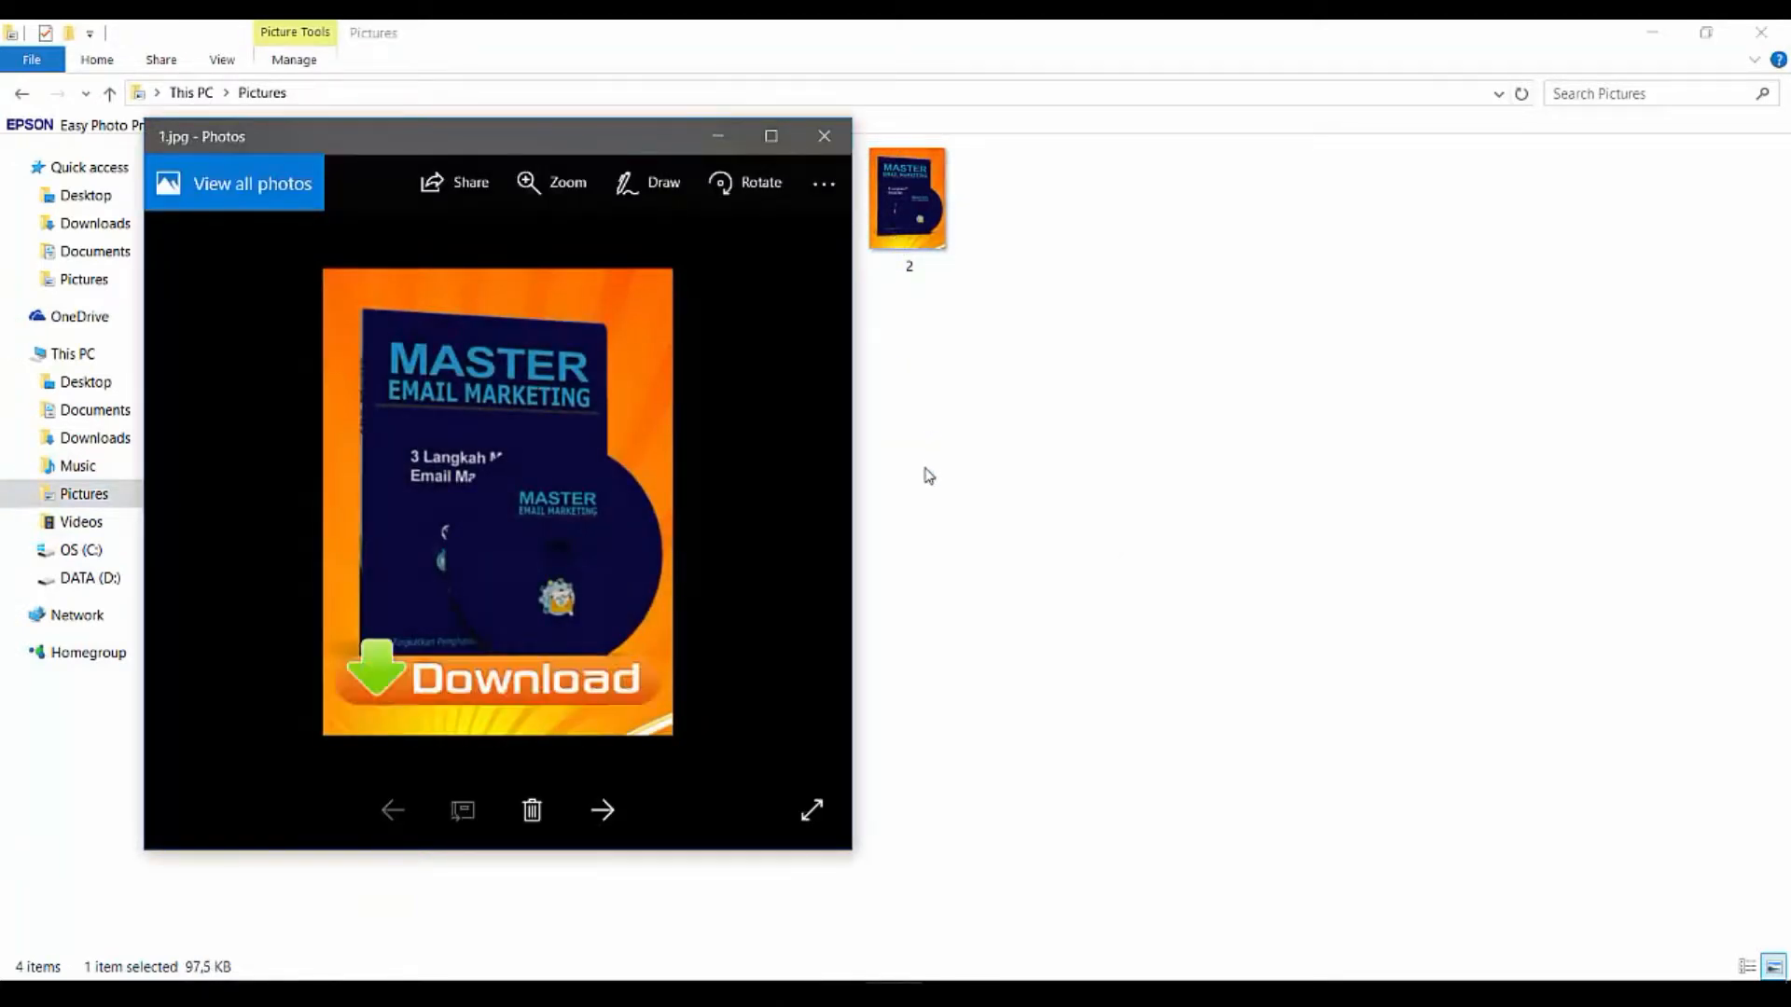
pyautogui.press('Right')
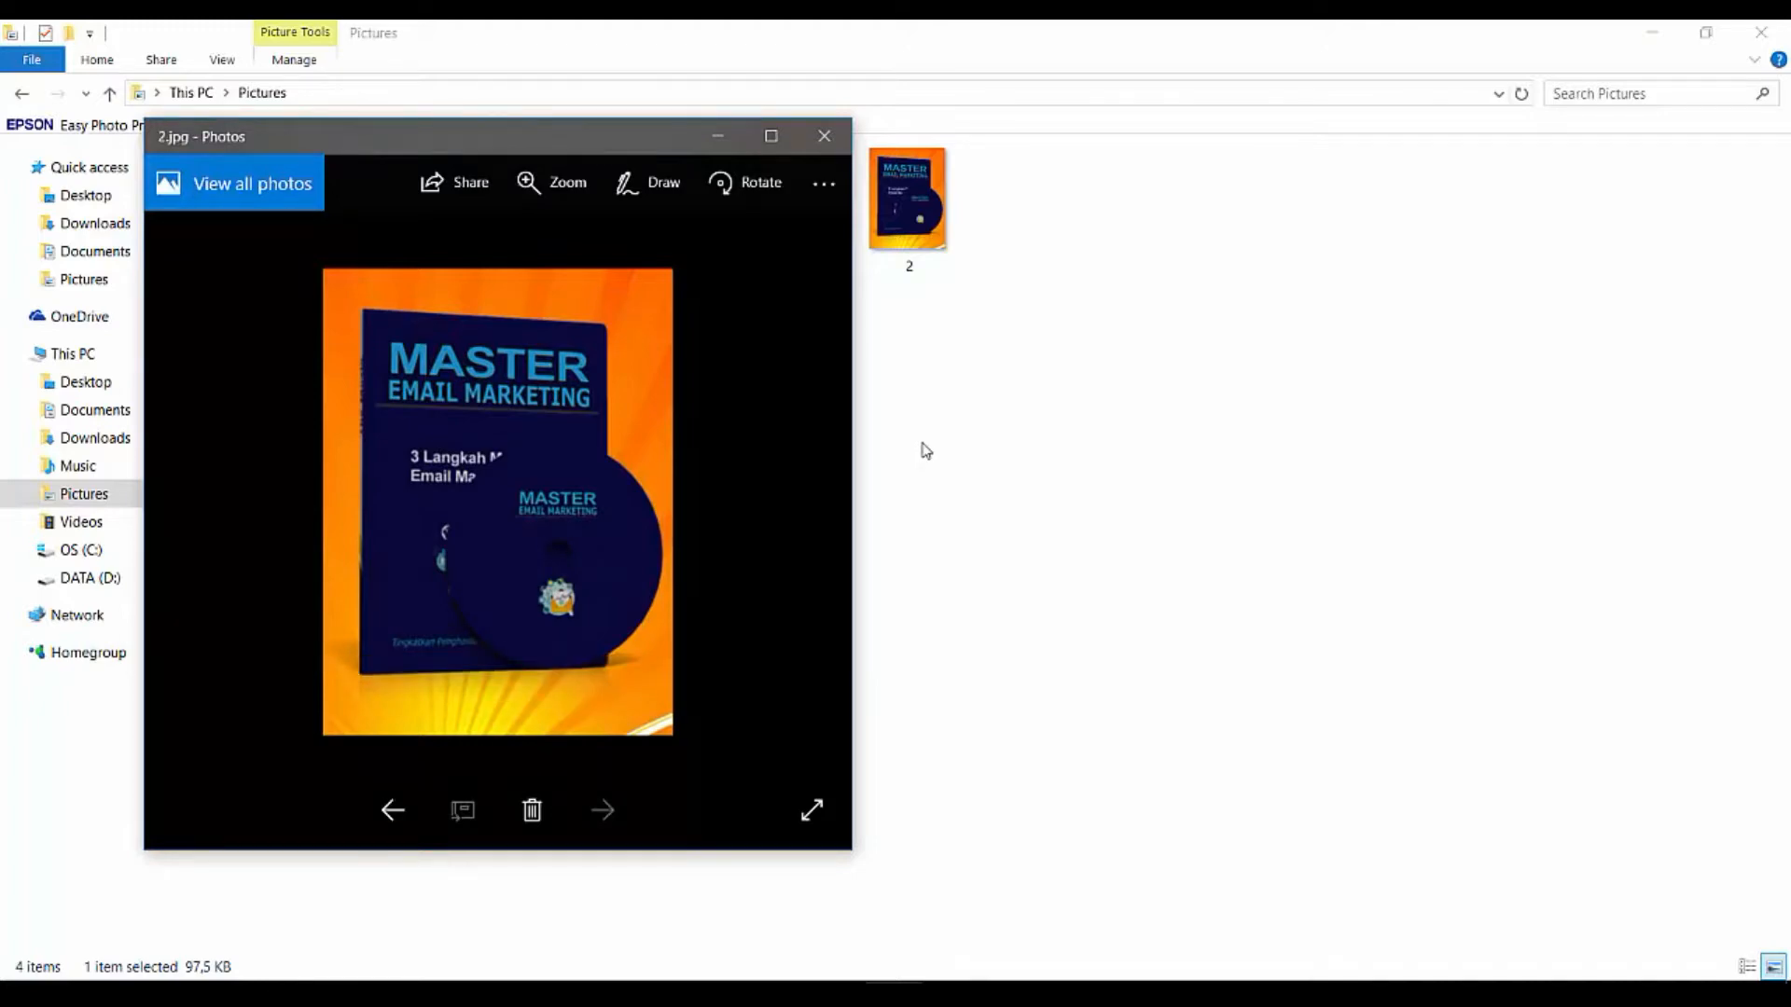
pyautogui.click(824, 136)
# Switch to Chrome, search Google for "create gif" in a new tab, and open the gifmaker.me result.
pyautogui.hotkey('alt', 'Tab')
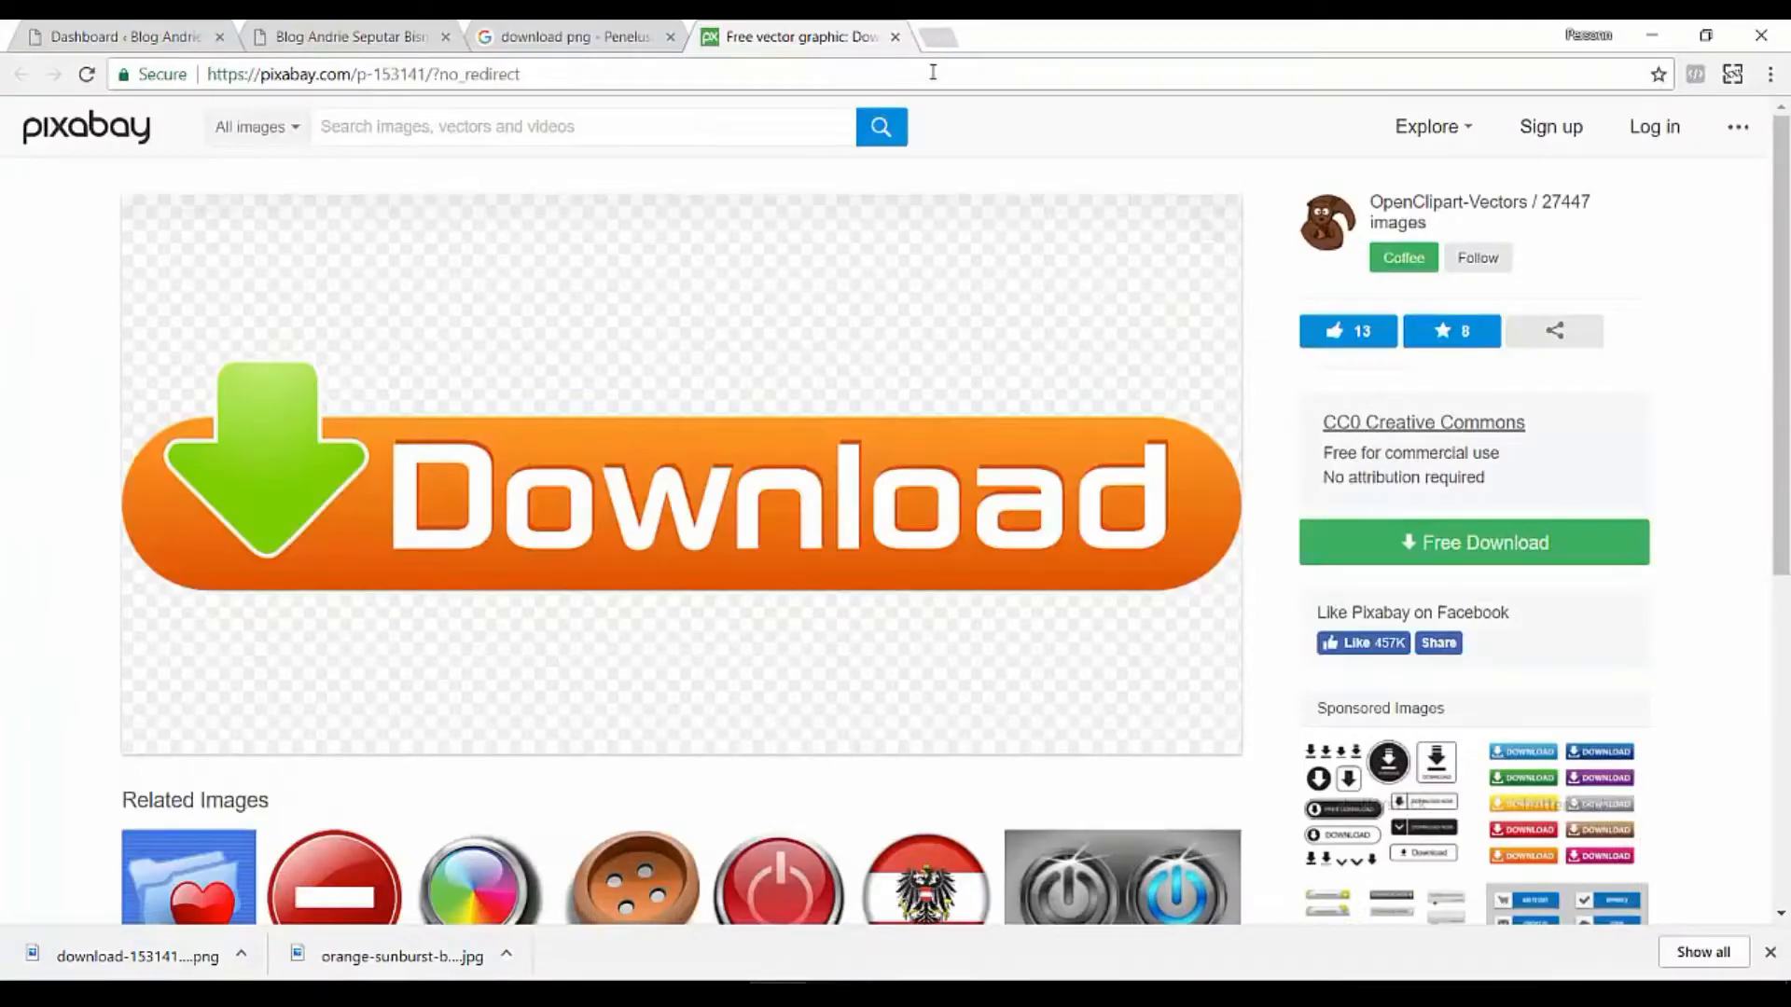
pyautogui.click(943, 37)
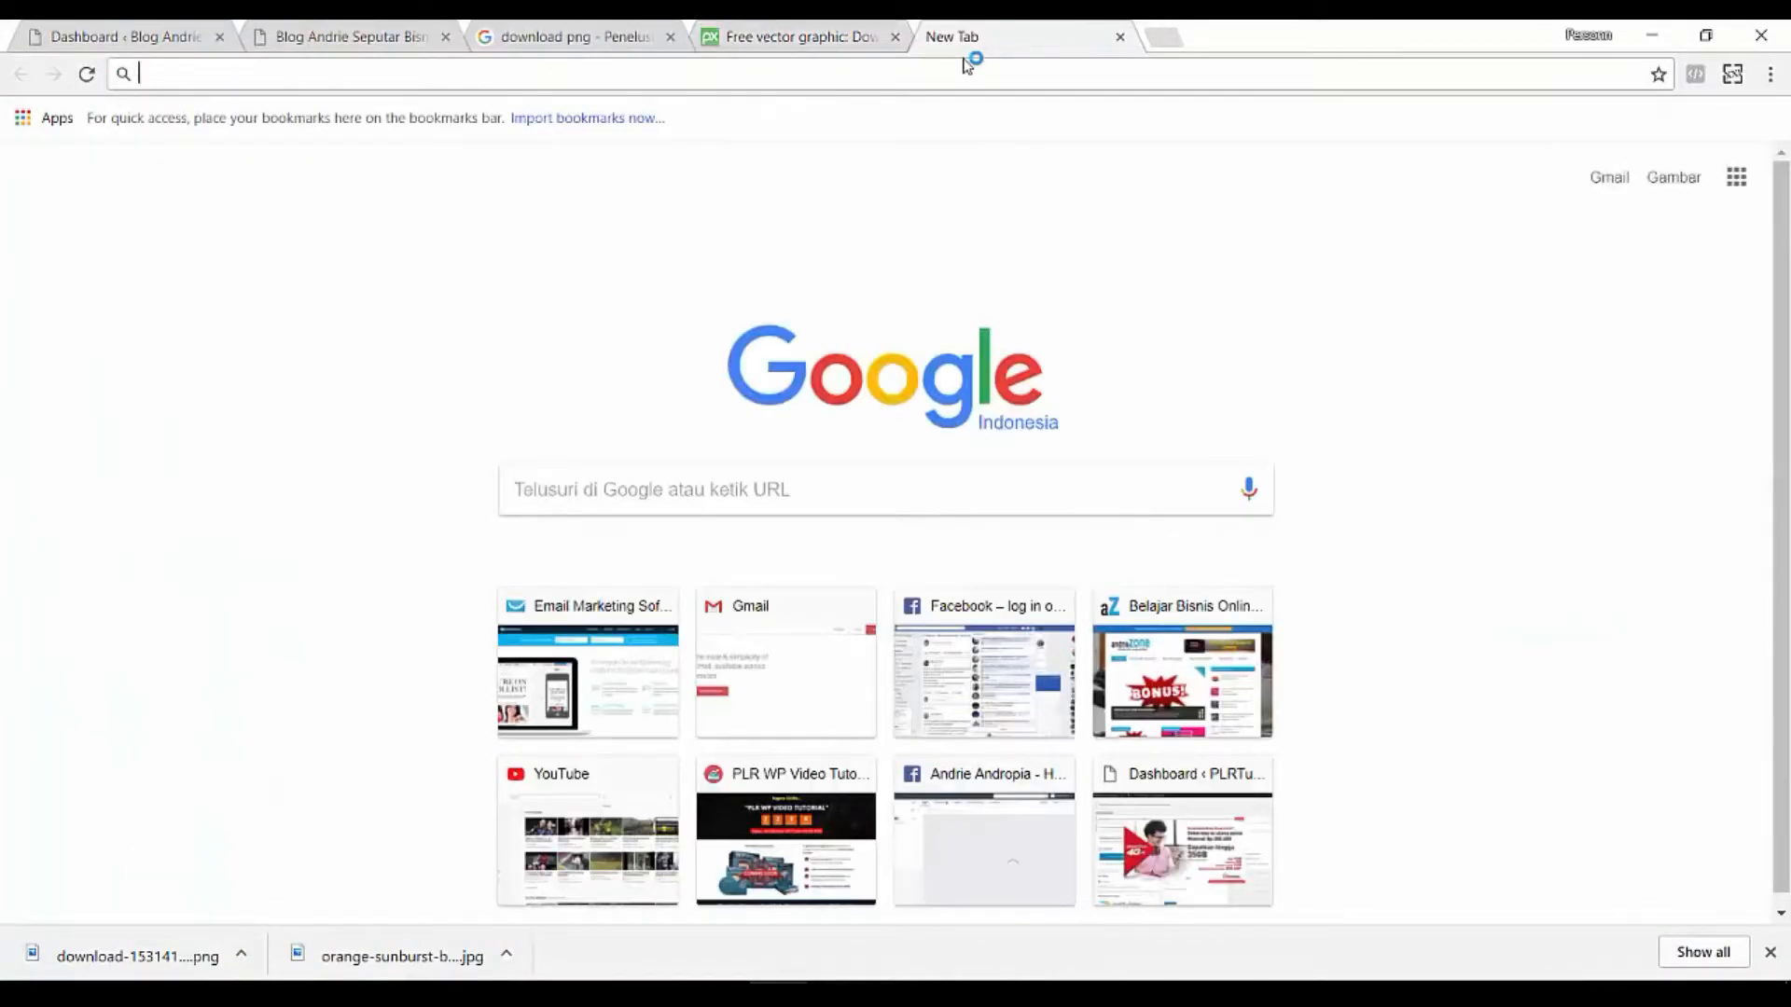
pyautogui.write('crea')
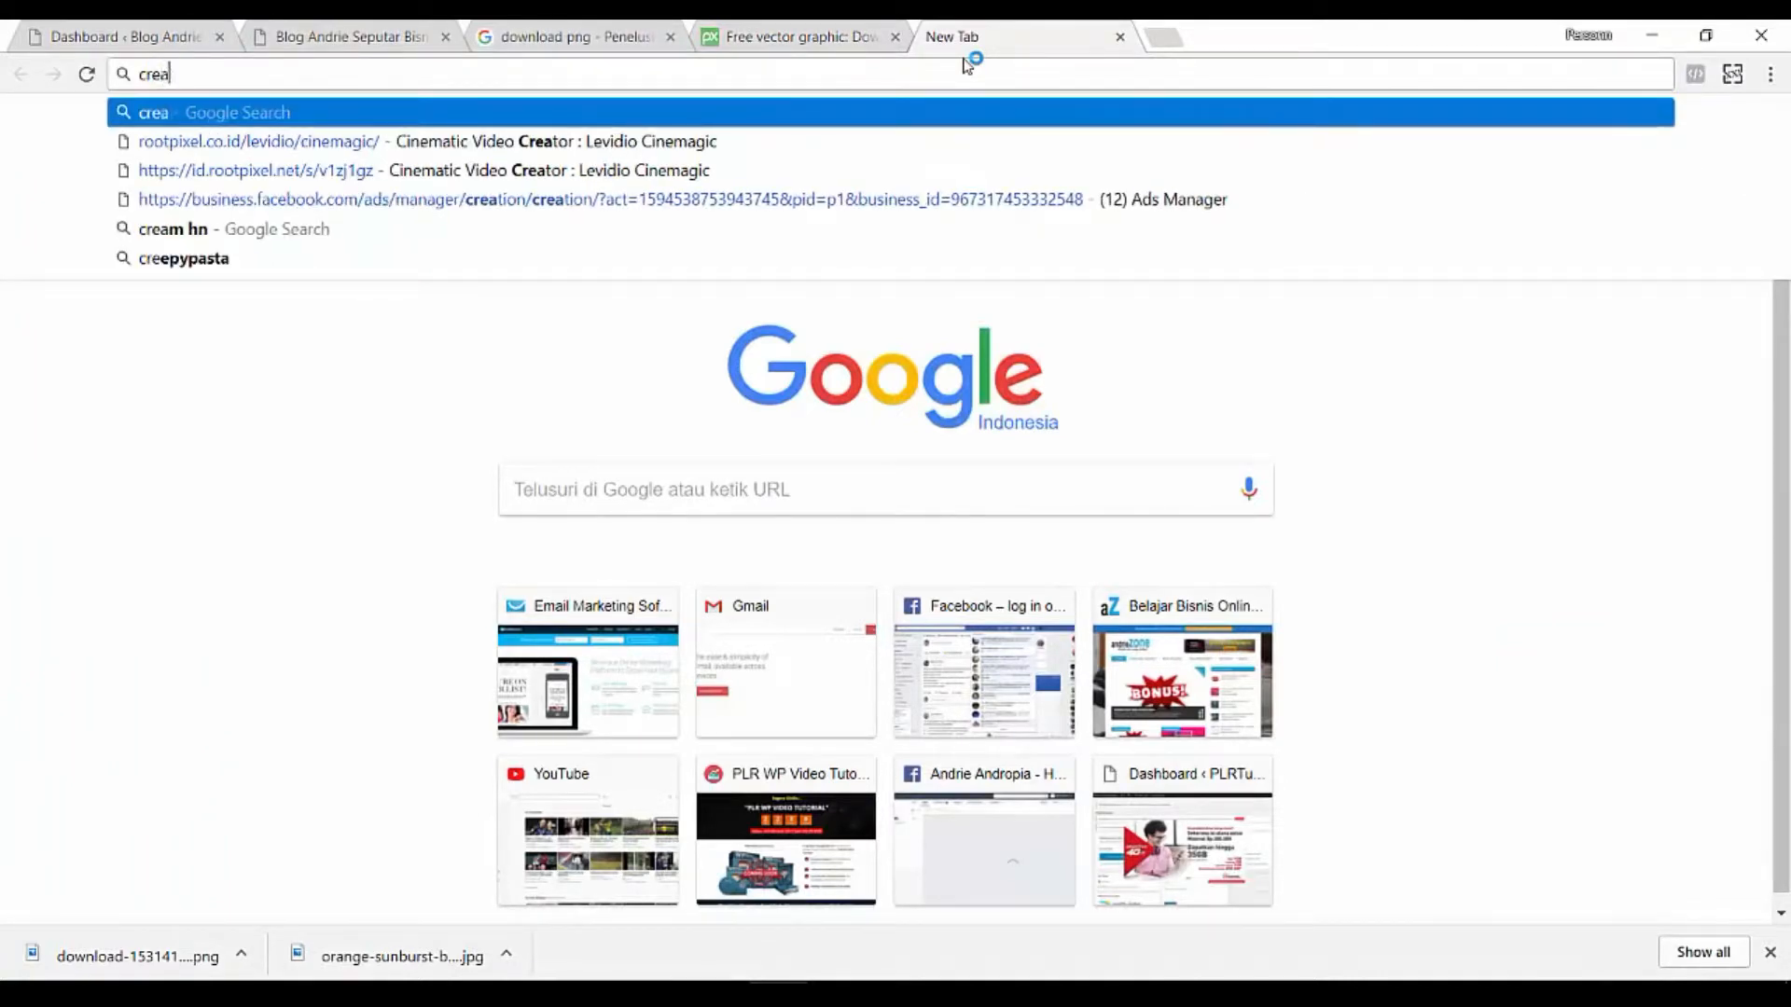
pyautogui.write('te gif')
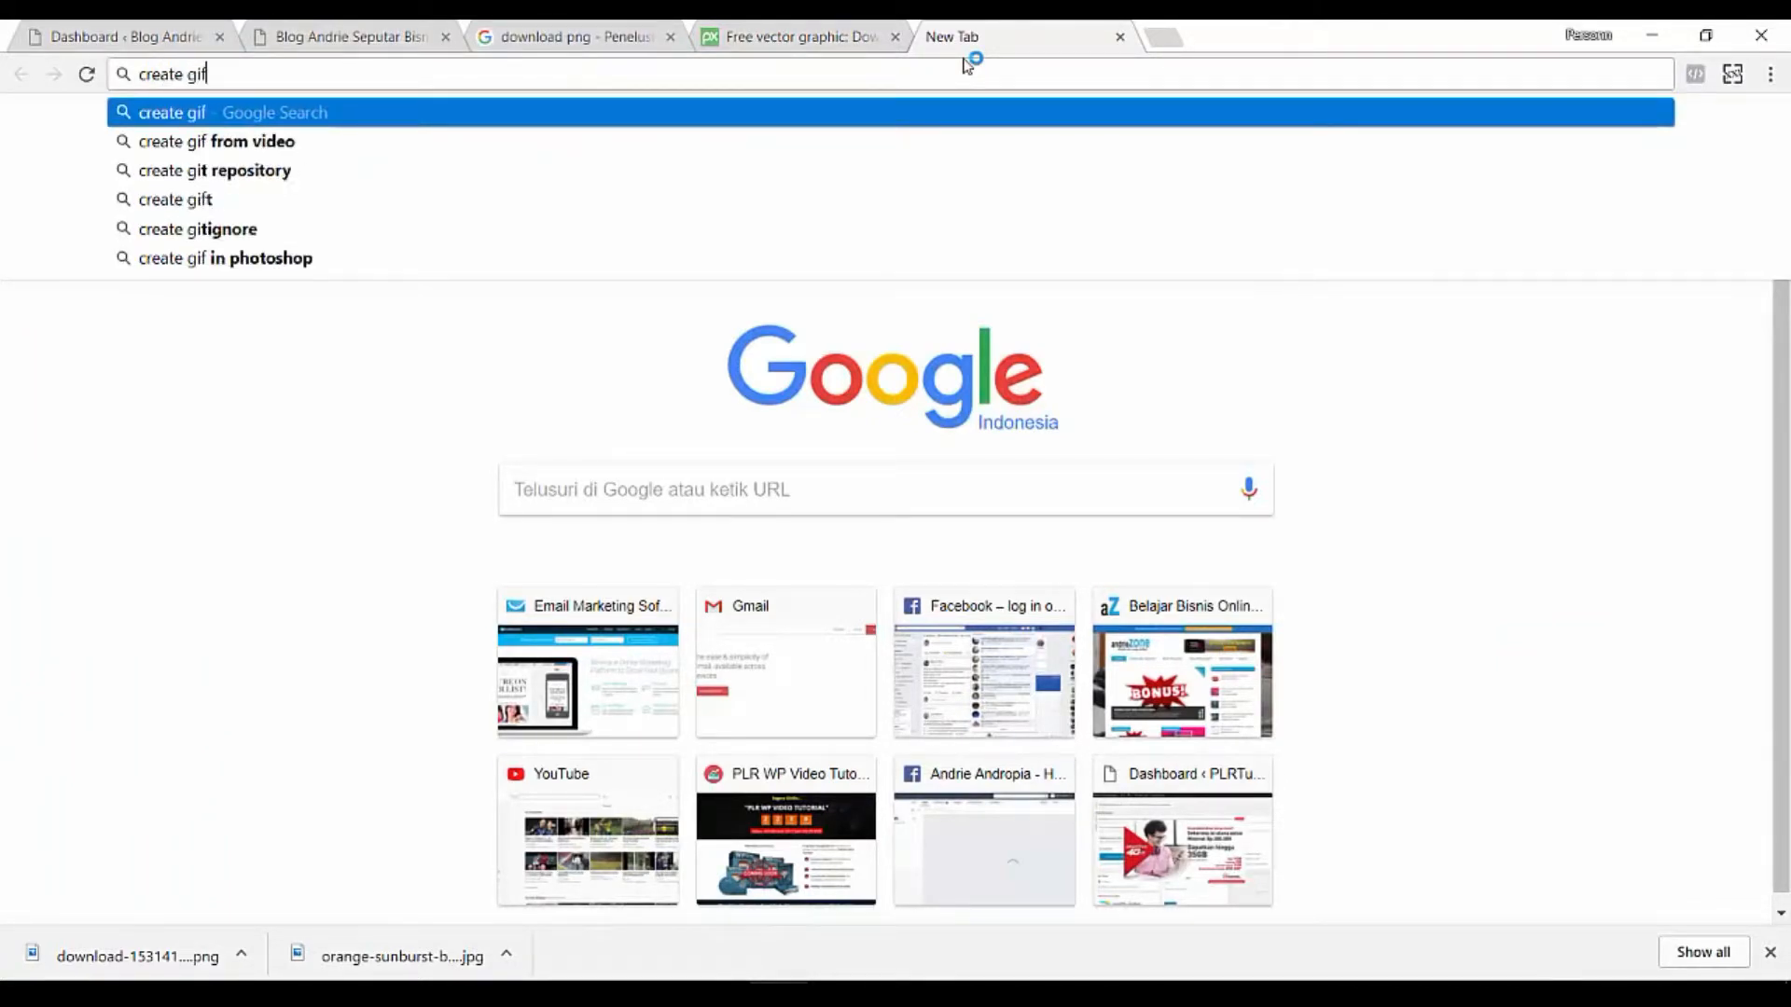
pyautogui.write('4')
pyautogui.press('BackSpace')
pyautogui.press('Return')
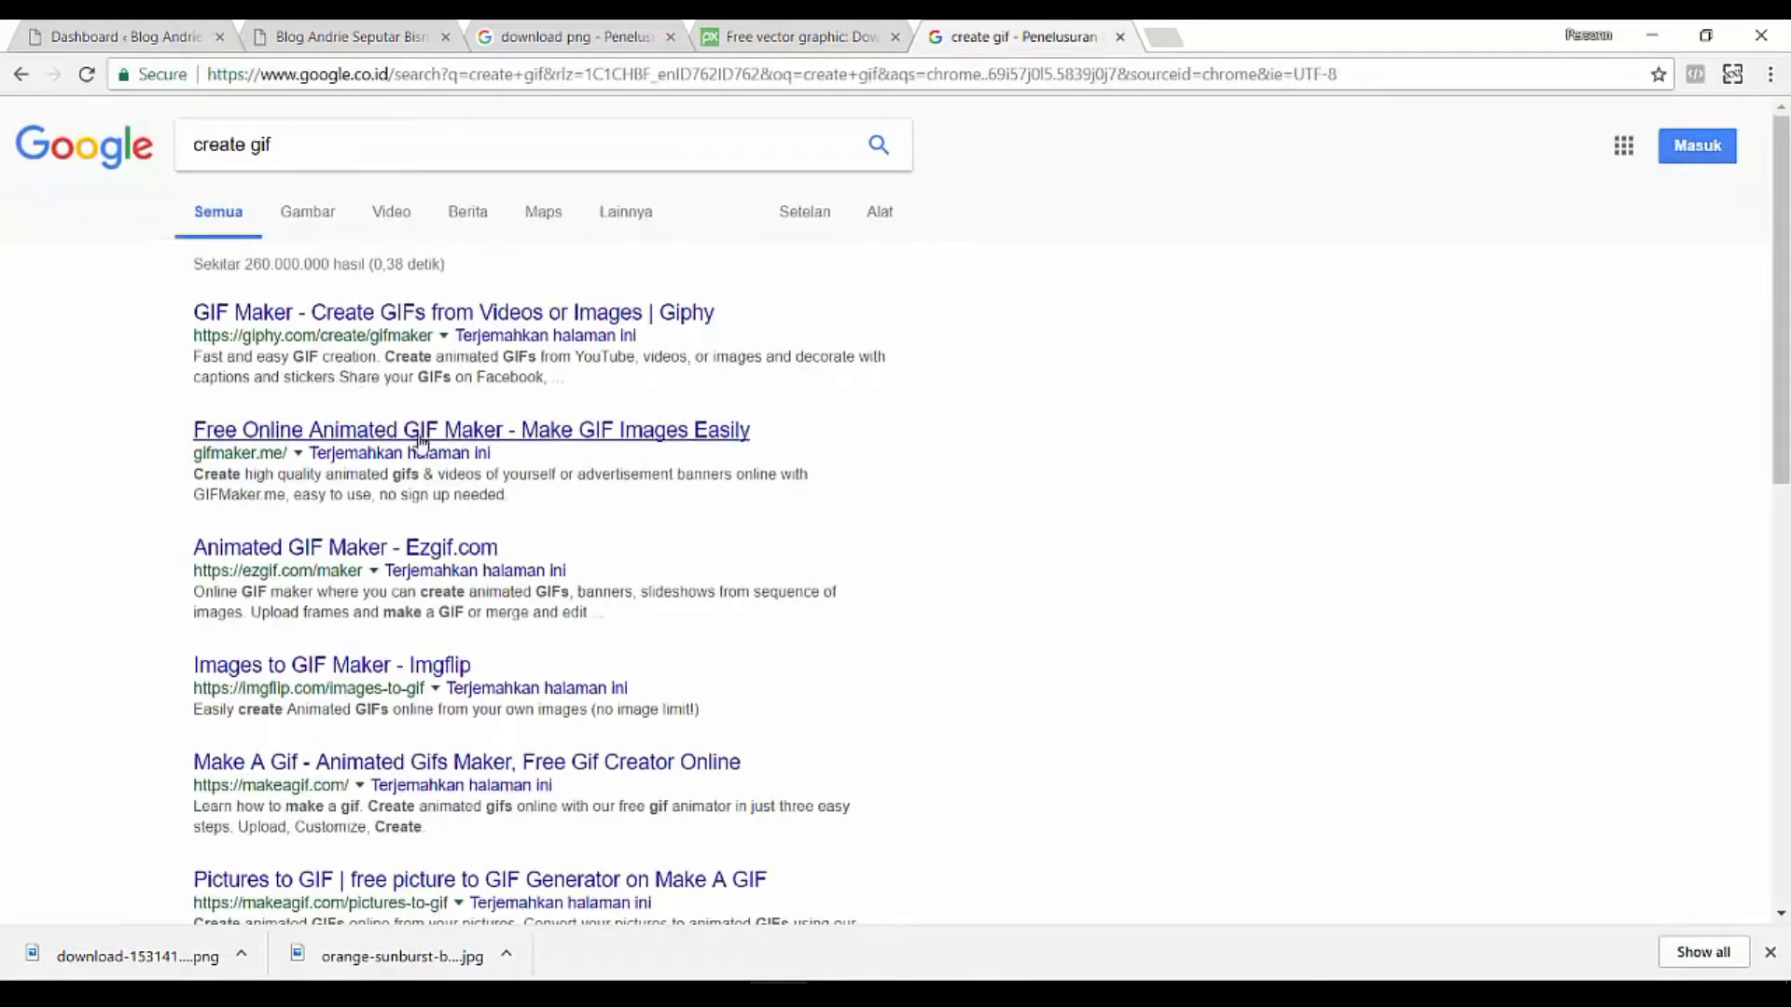
pyautogui.click(1770, 955)
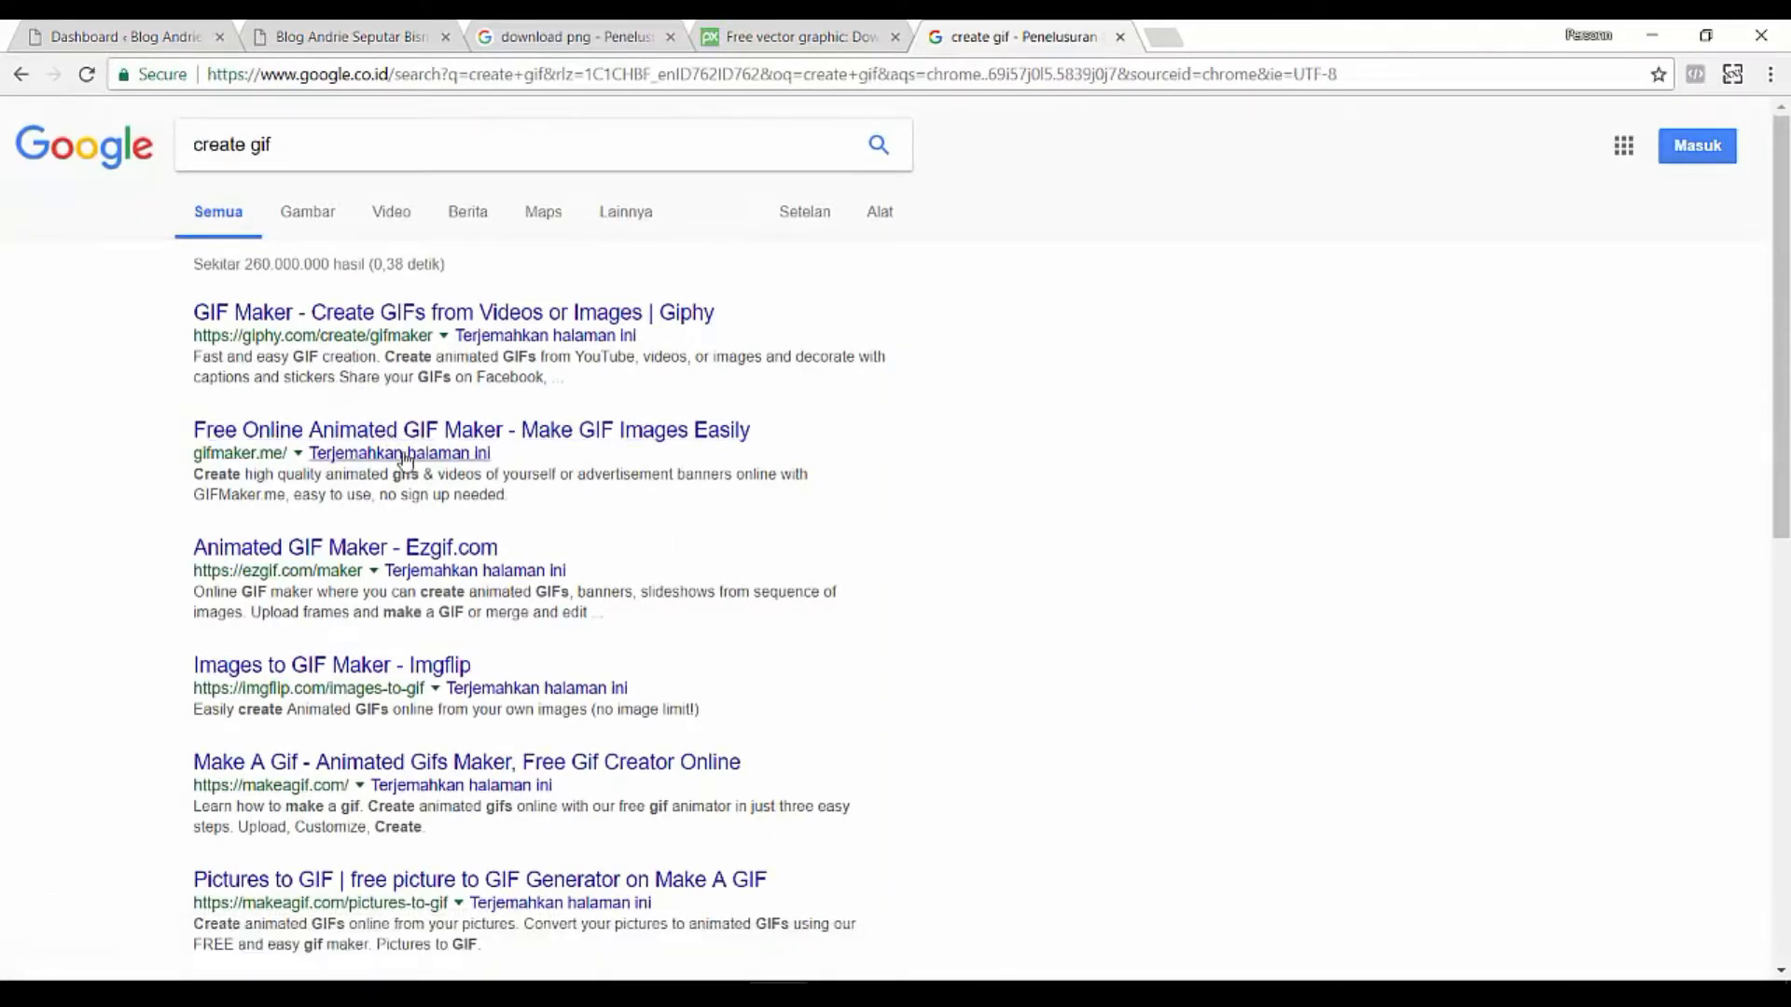
pyautogui.click(277, 439)
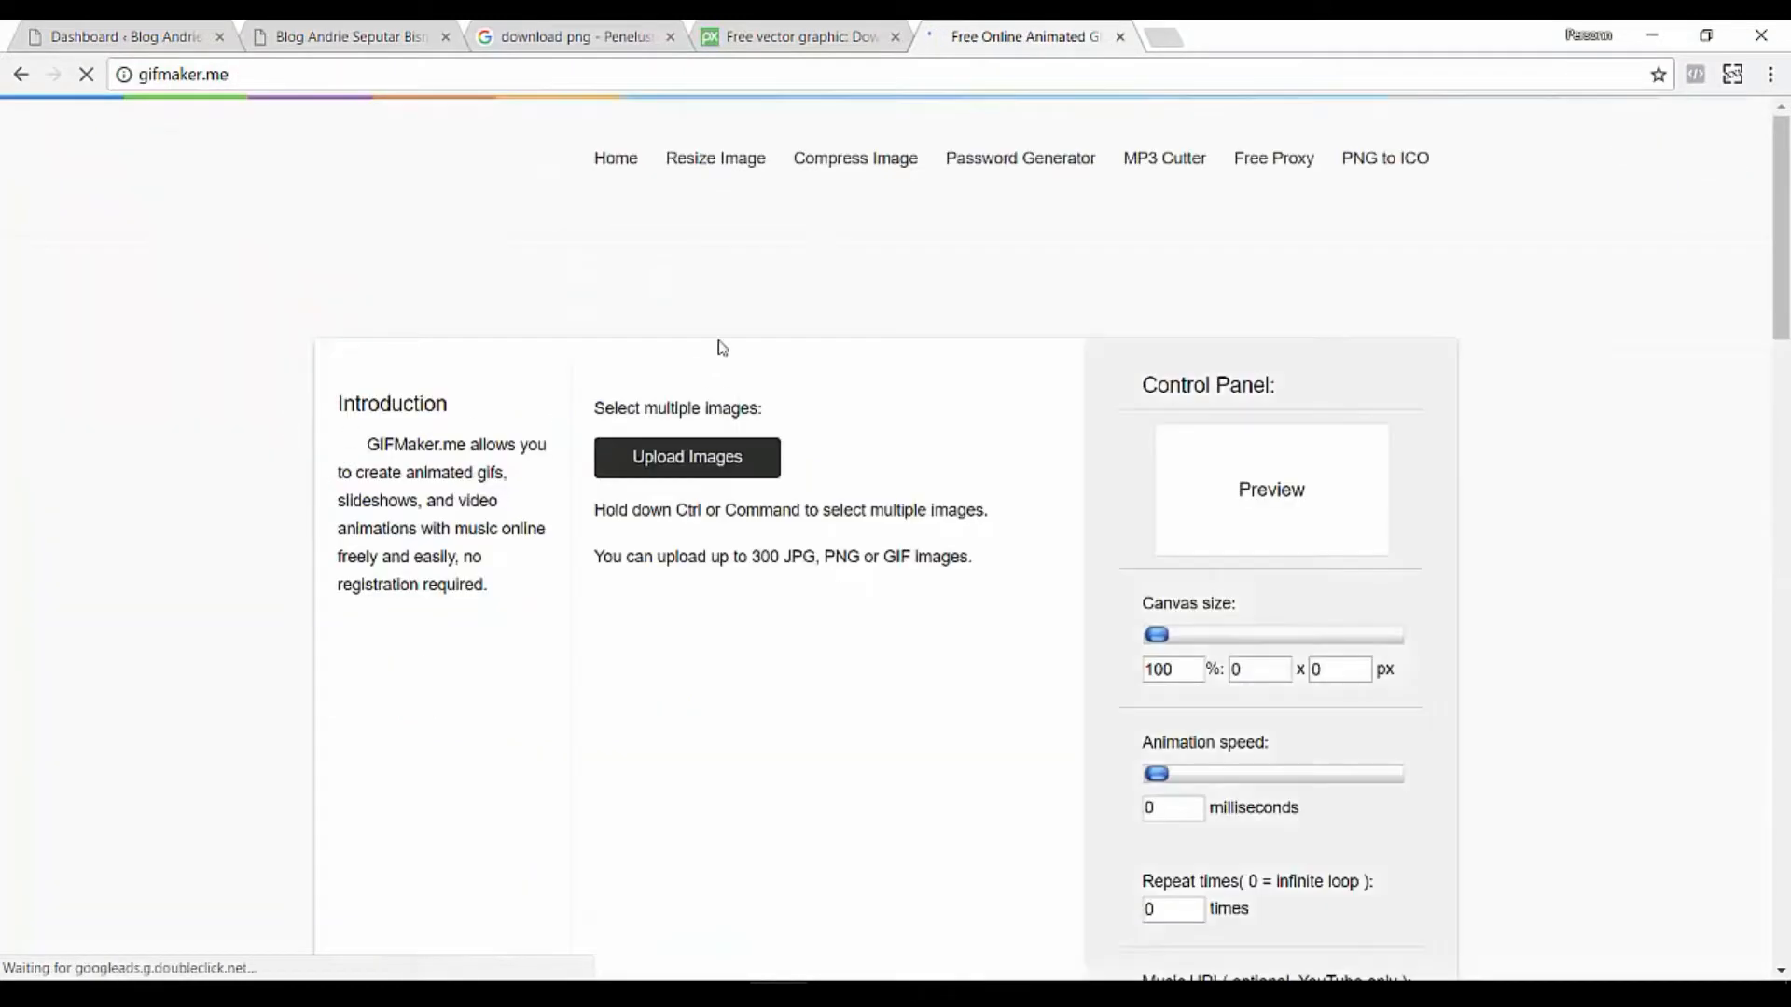
# Upload banner images 1 and 2 from the Pictures folder to GIFMaker.me.
pyautogui.click(691, 471)
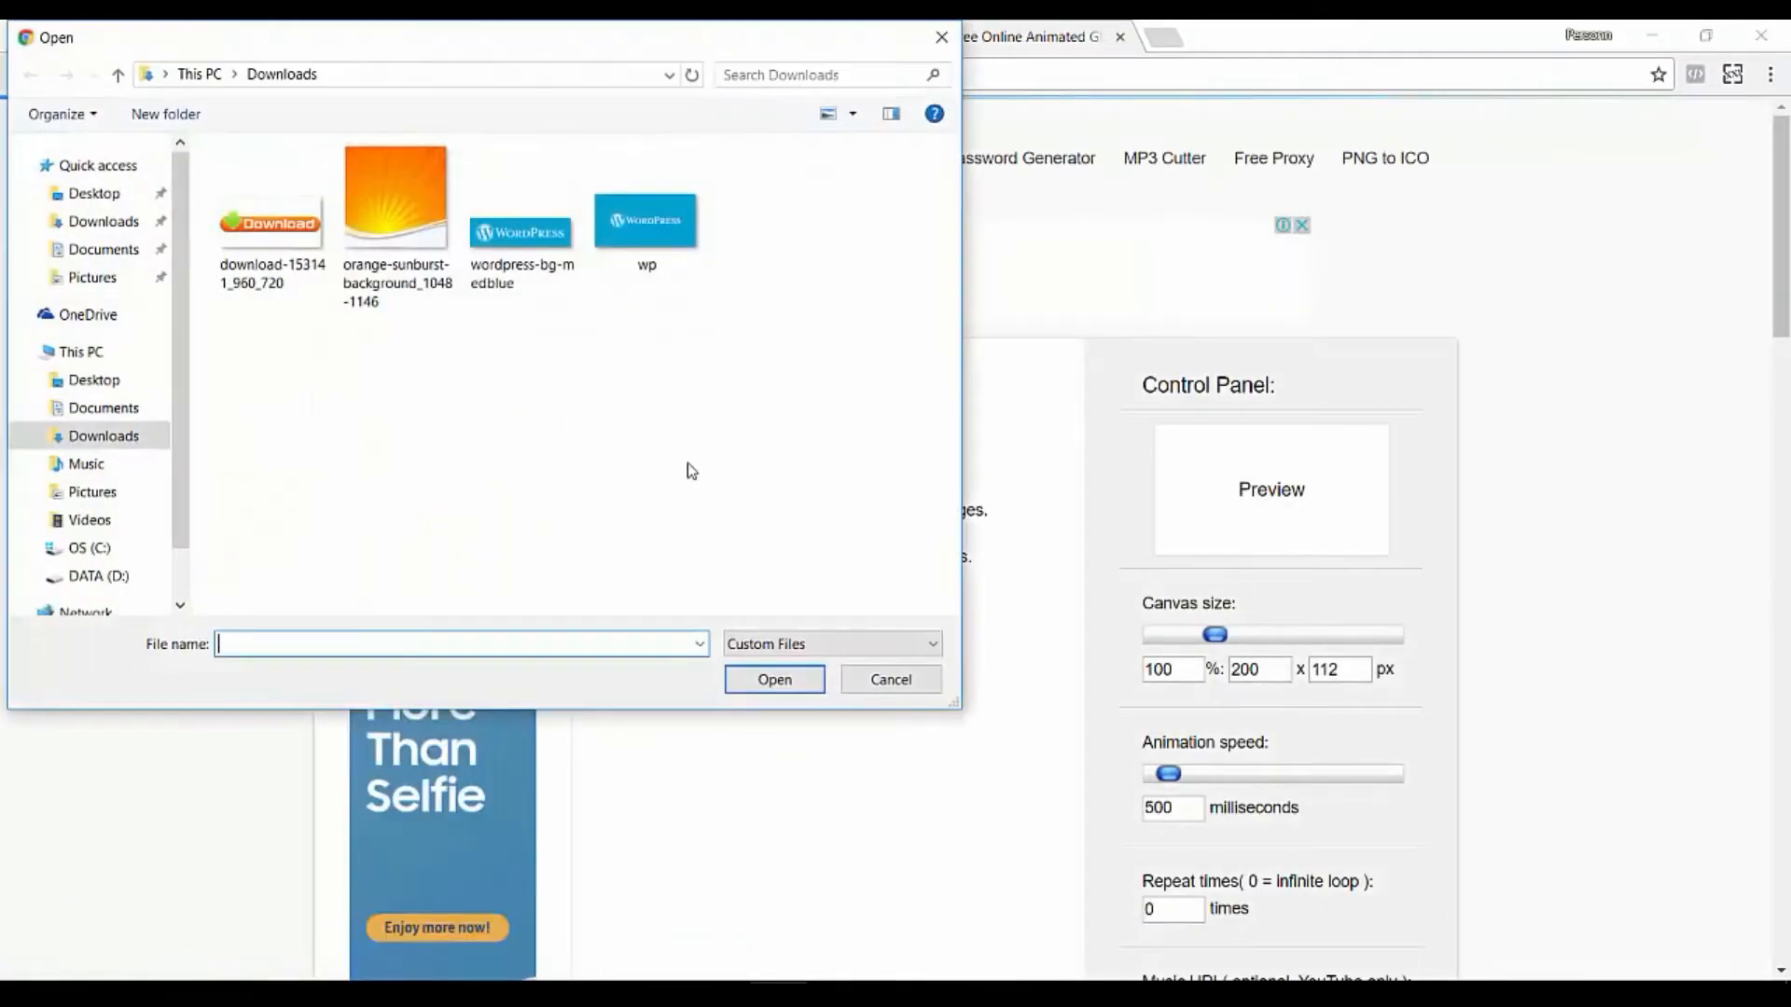
pyautogui.click(93, 491)
pyautogui.click(519, 224)
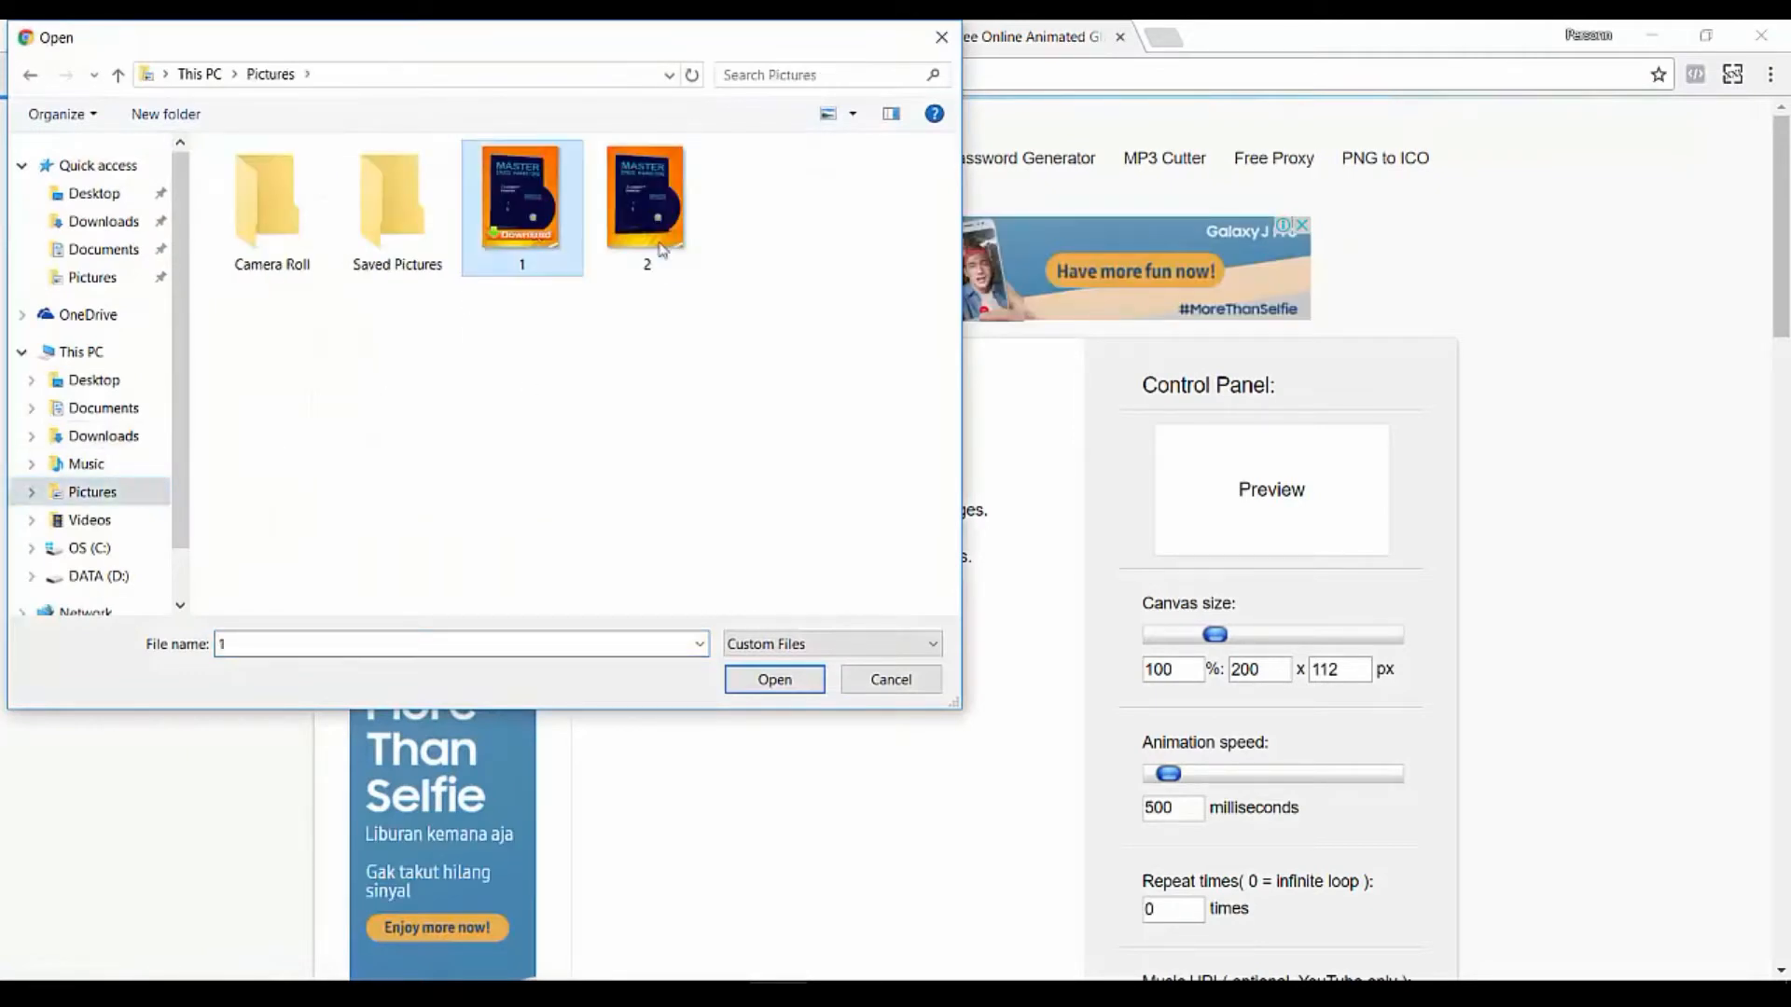
pyautogui.keyDown('ctrl'); pyautogui.click(646, 205); pyautogui.keyUp('ctrl')
pyautogui.click(773, 679)
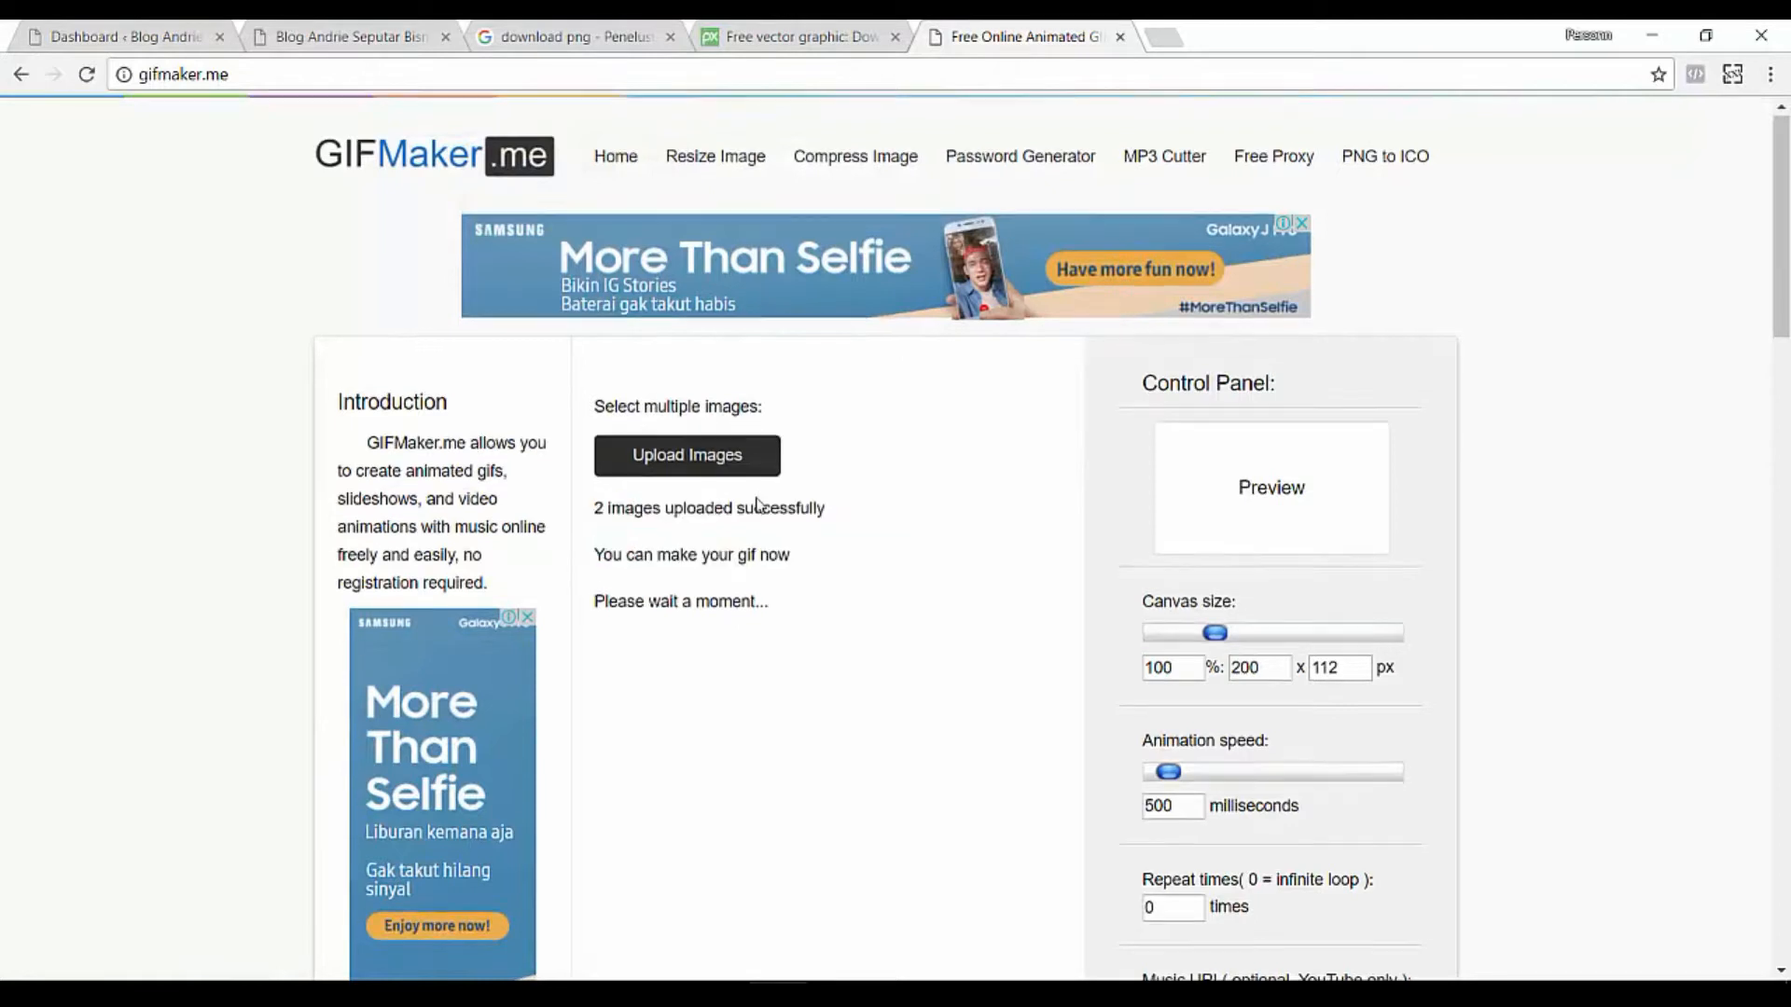
# Create a GIF animation from the two uploaded banner images and download it.
pyautogui.scroll(-2, 869, 509)
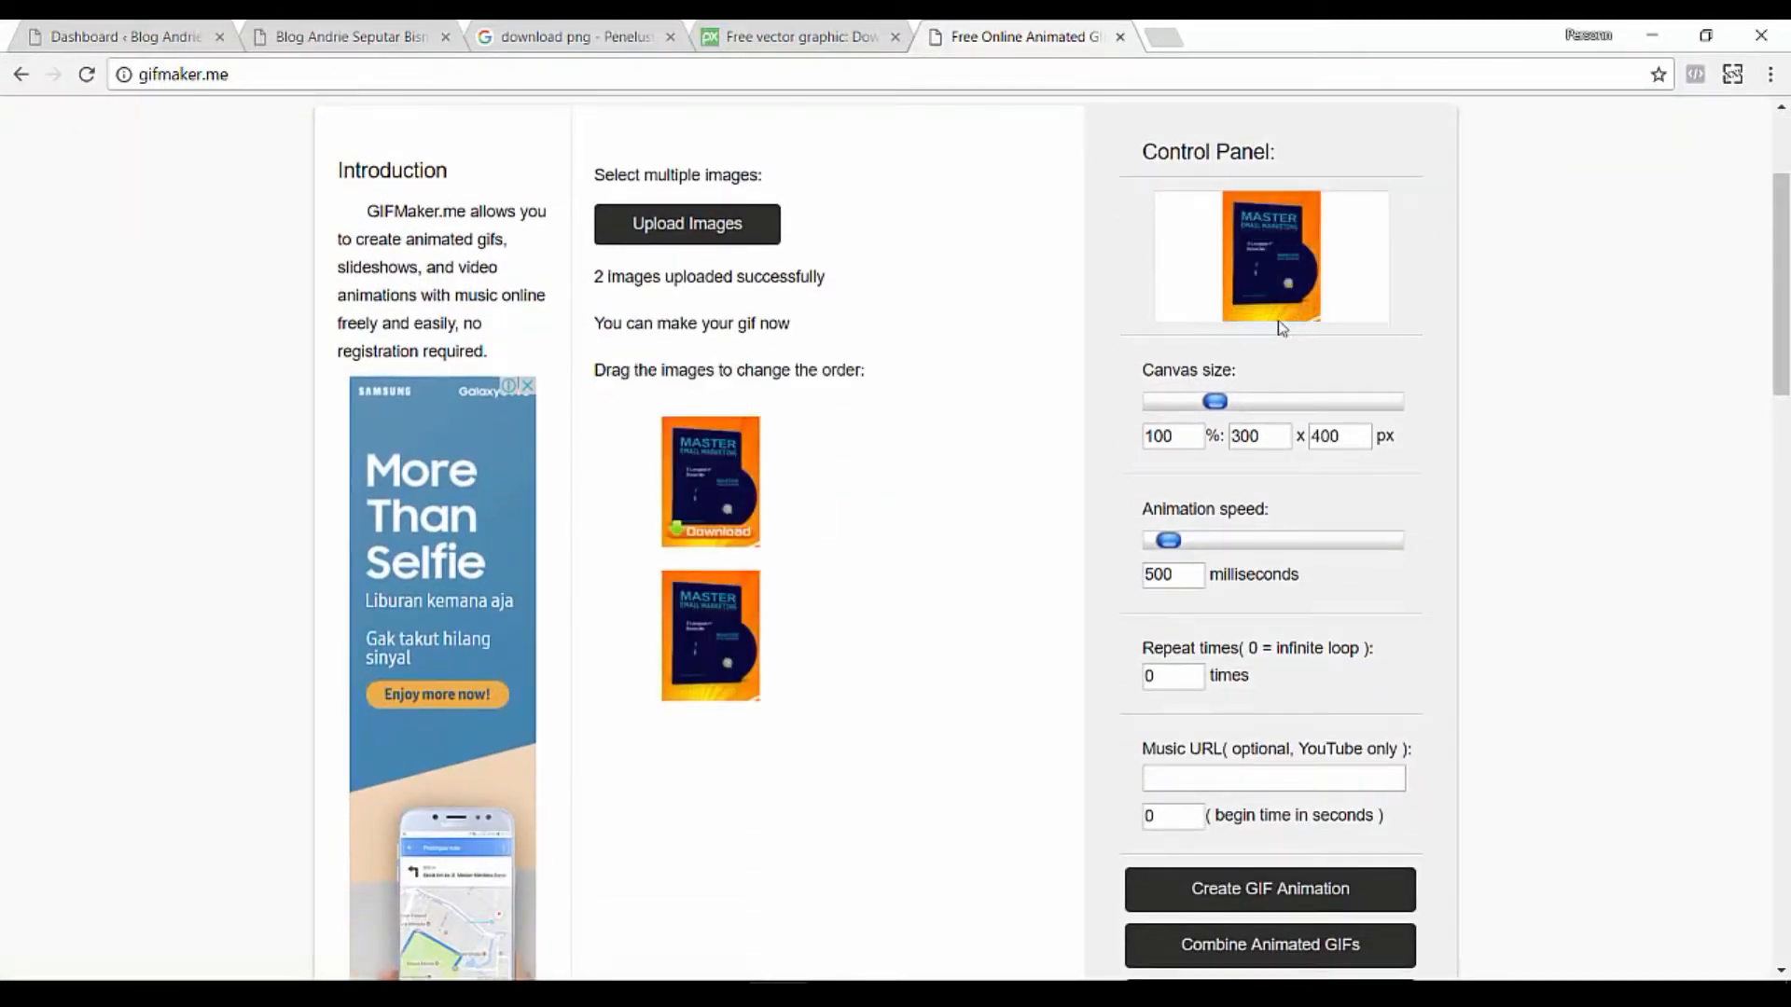
pyautogui.scroll(-3, 1455, 640)
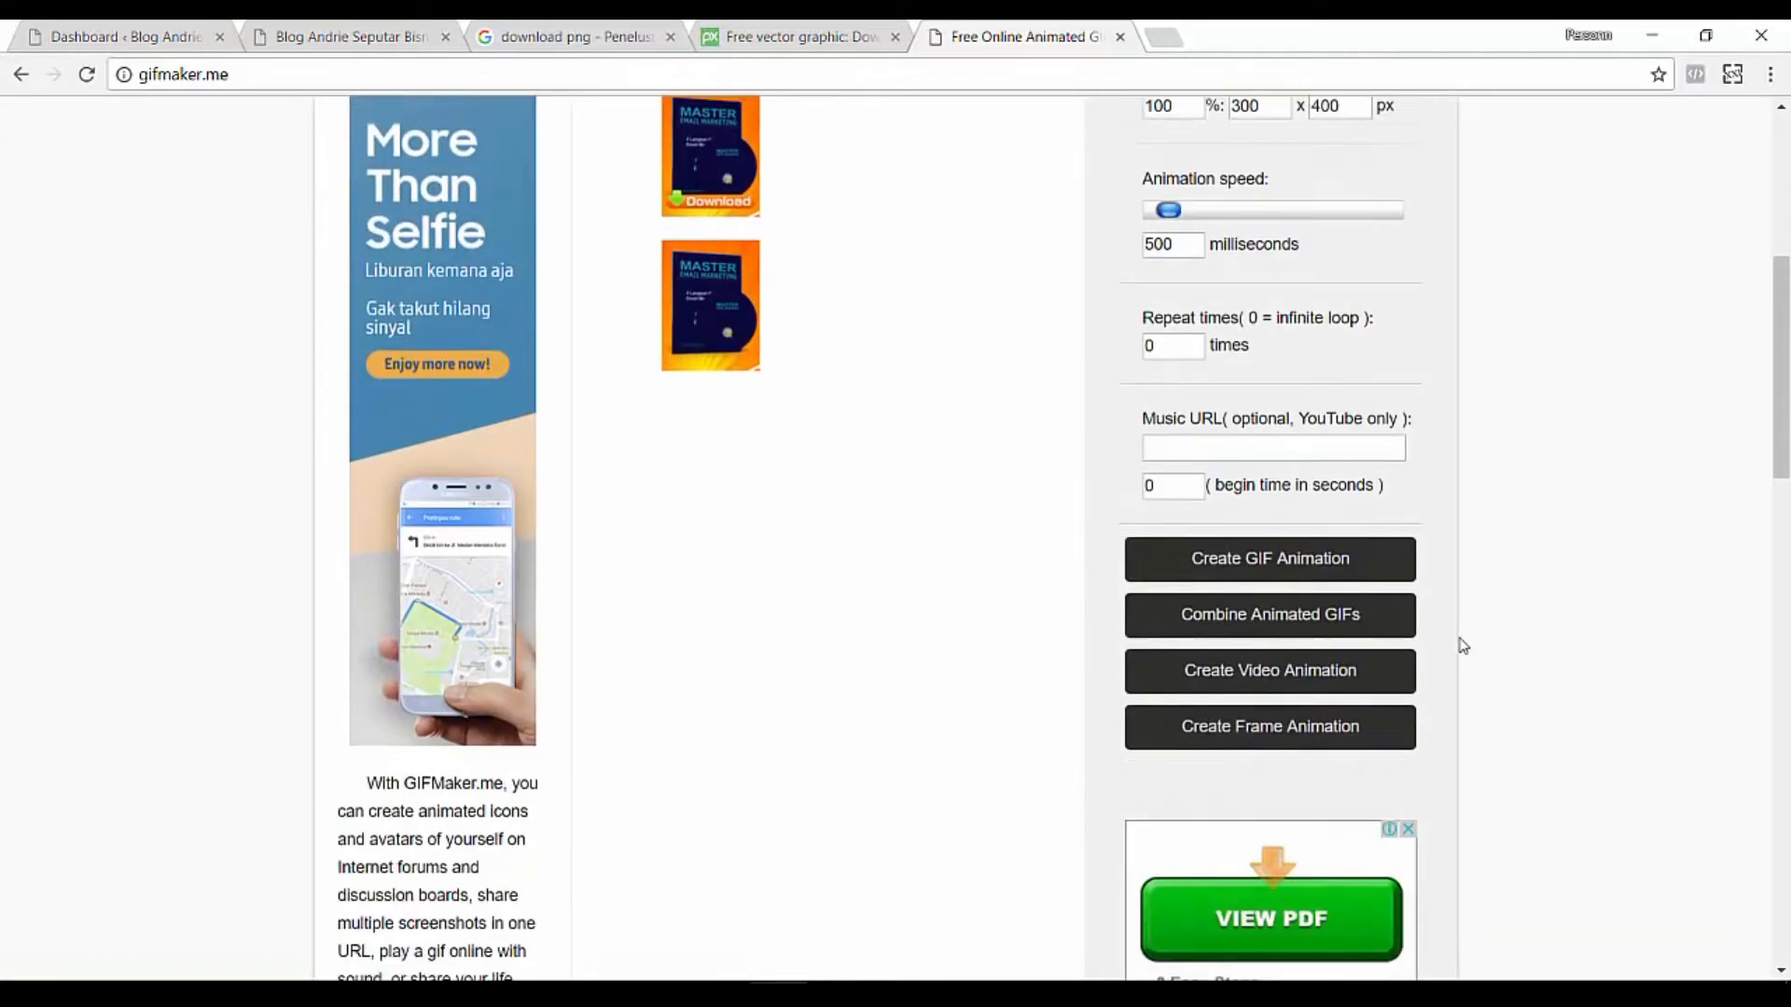
pyautogui.click(1279, 548)
pyautogui.scroll(-3, 1532, 519)
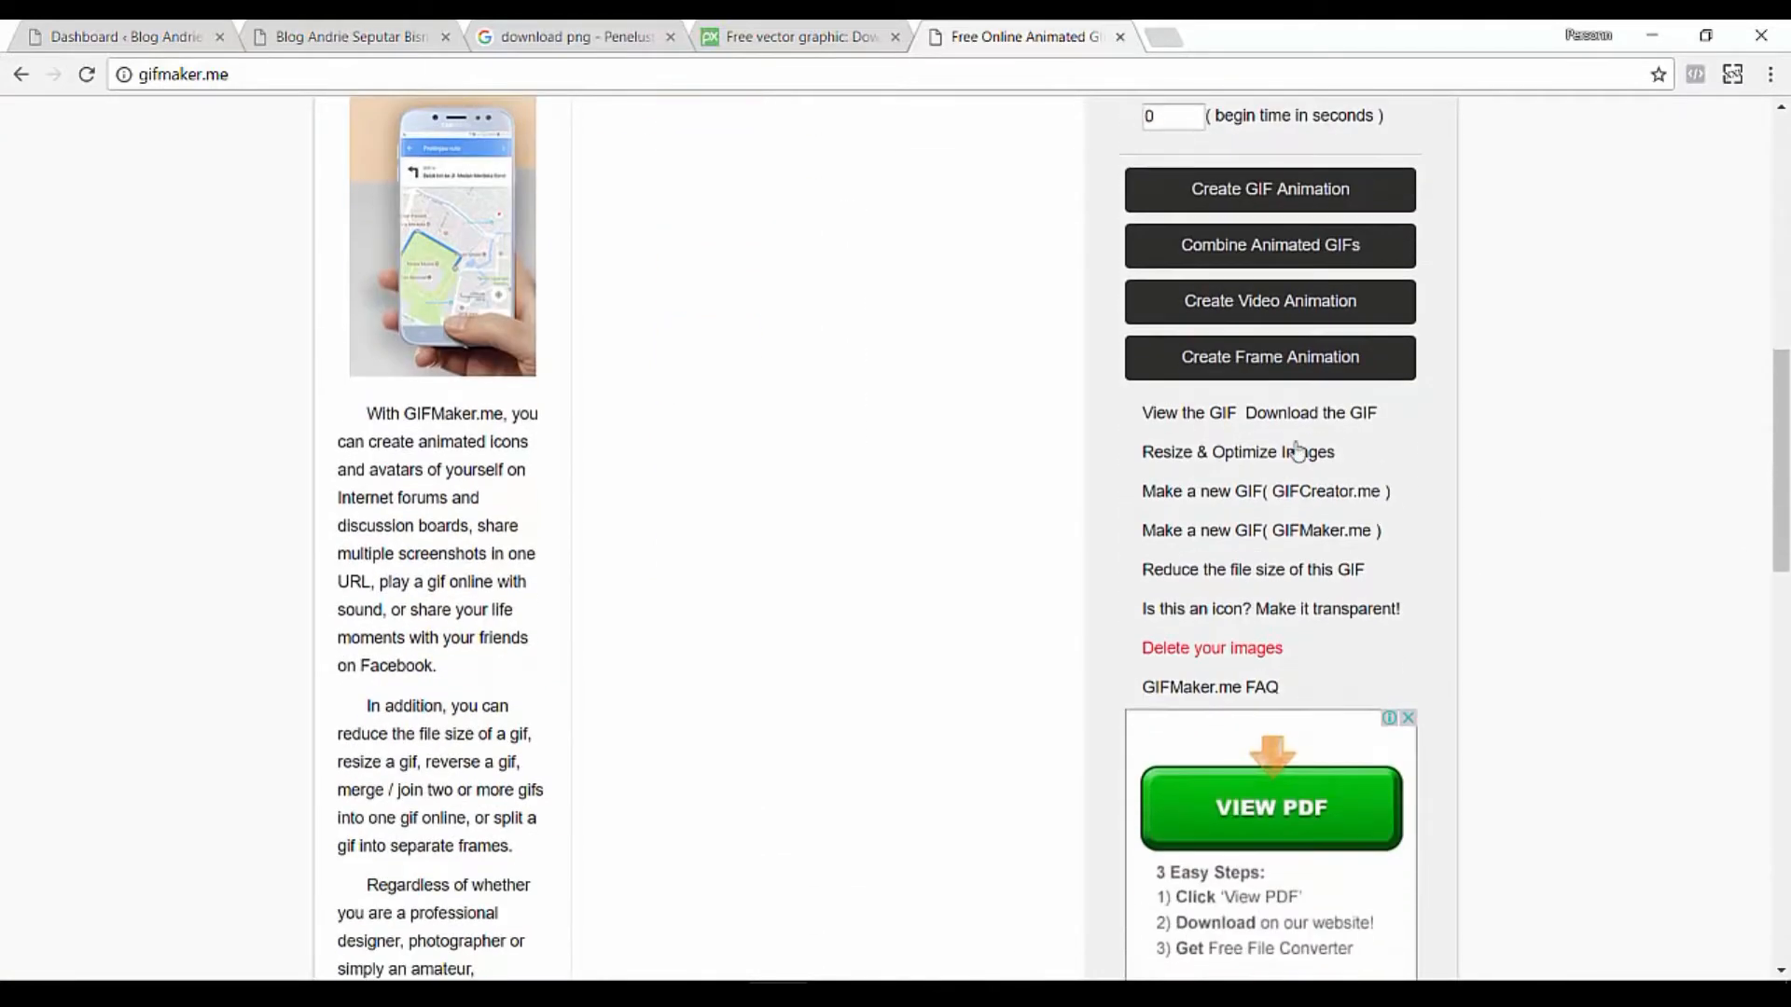
pyautogui.click(1288, 420)
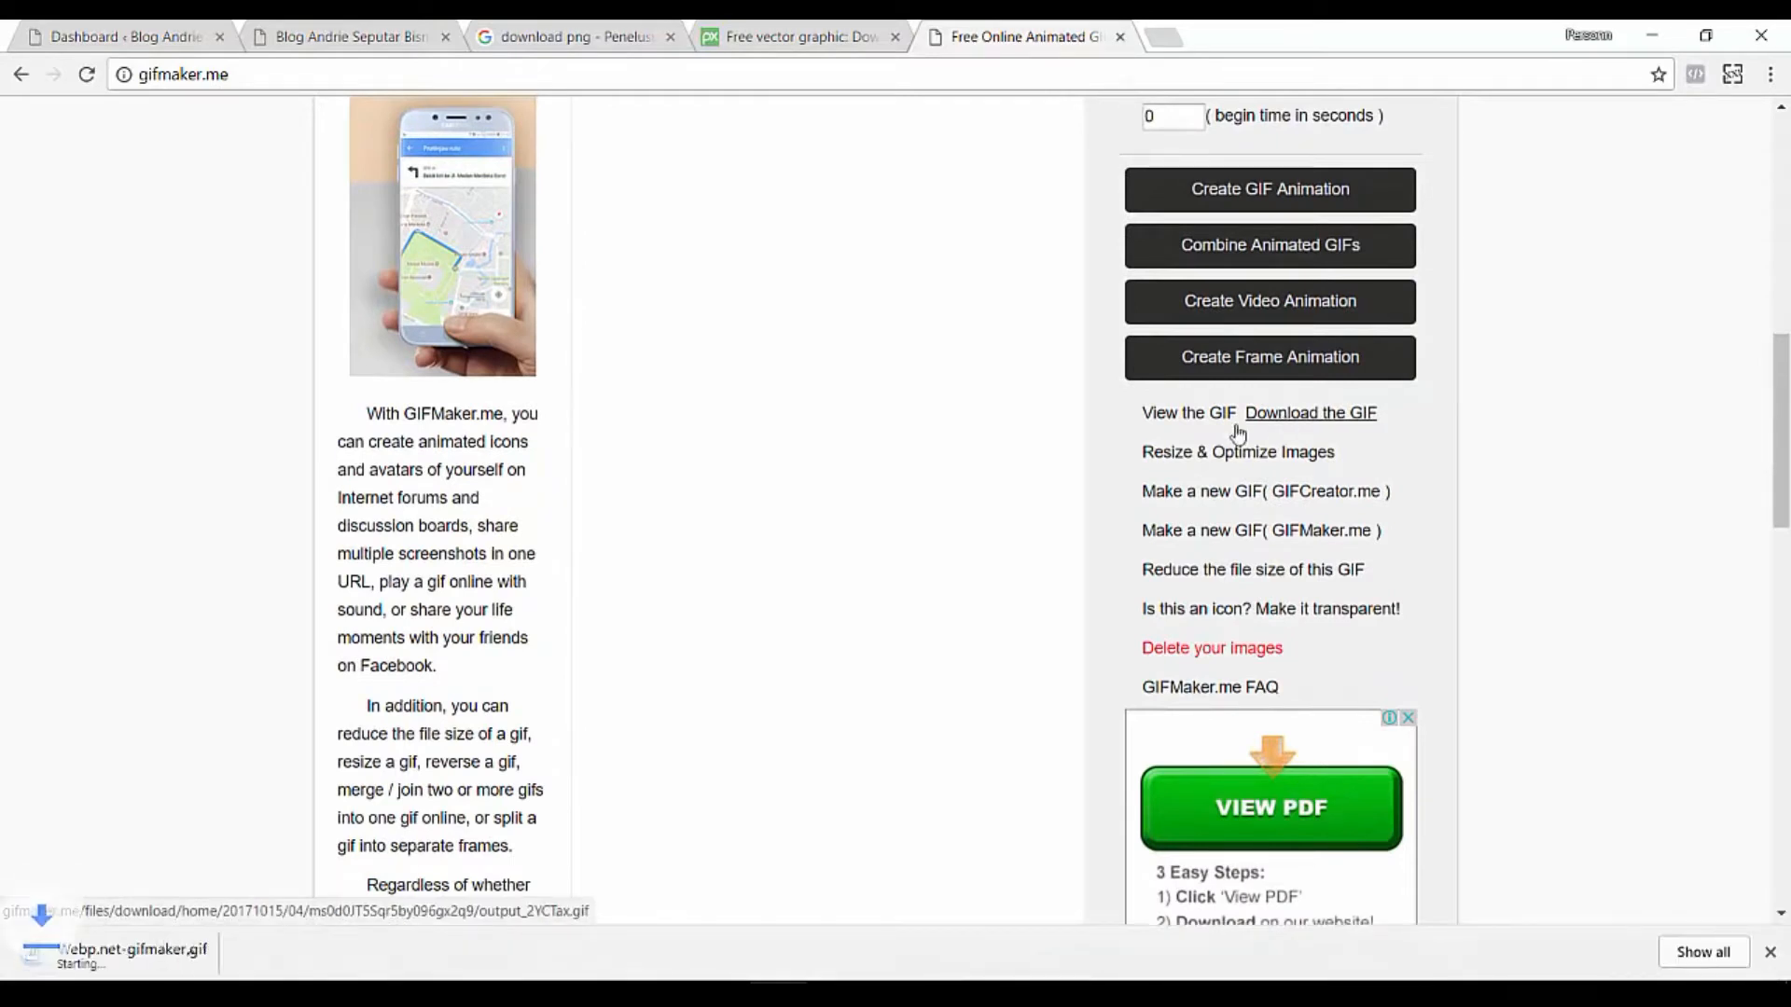
# Show the downloaded Webp.net-gifmaker GIF in its folder and open it to preview the animation.
pyautogui.click(241, 954)
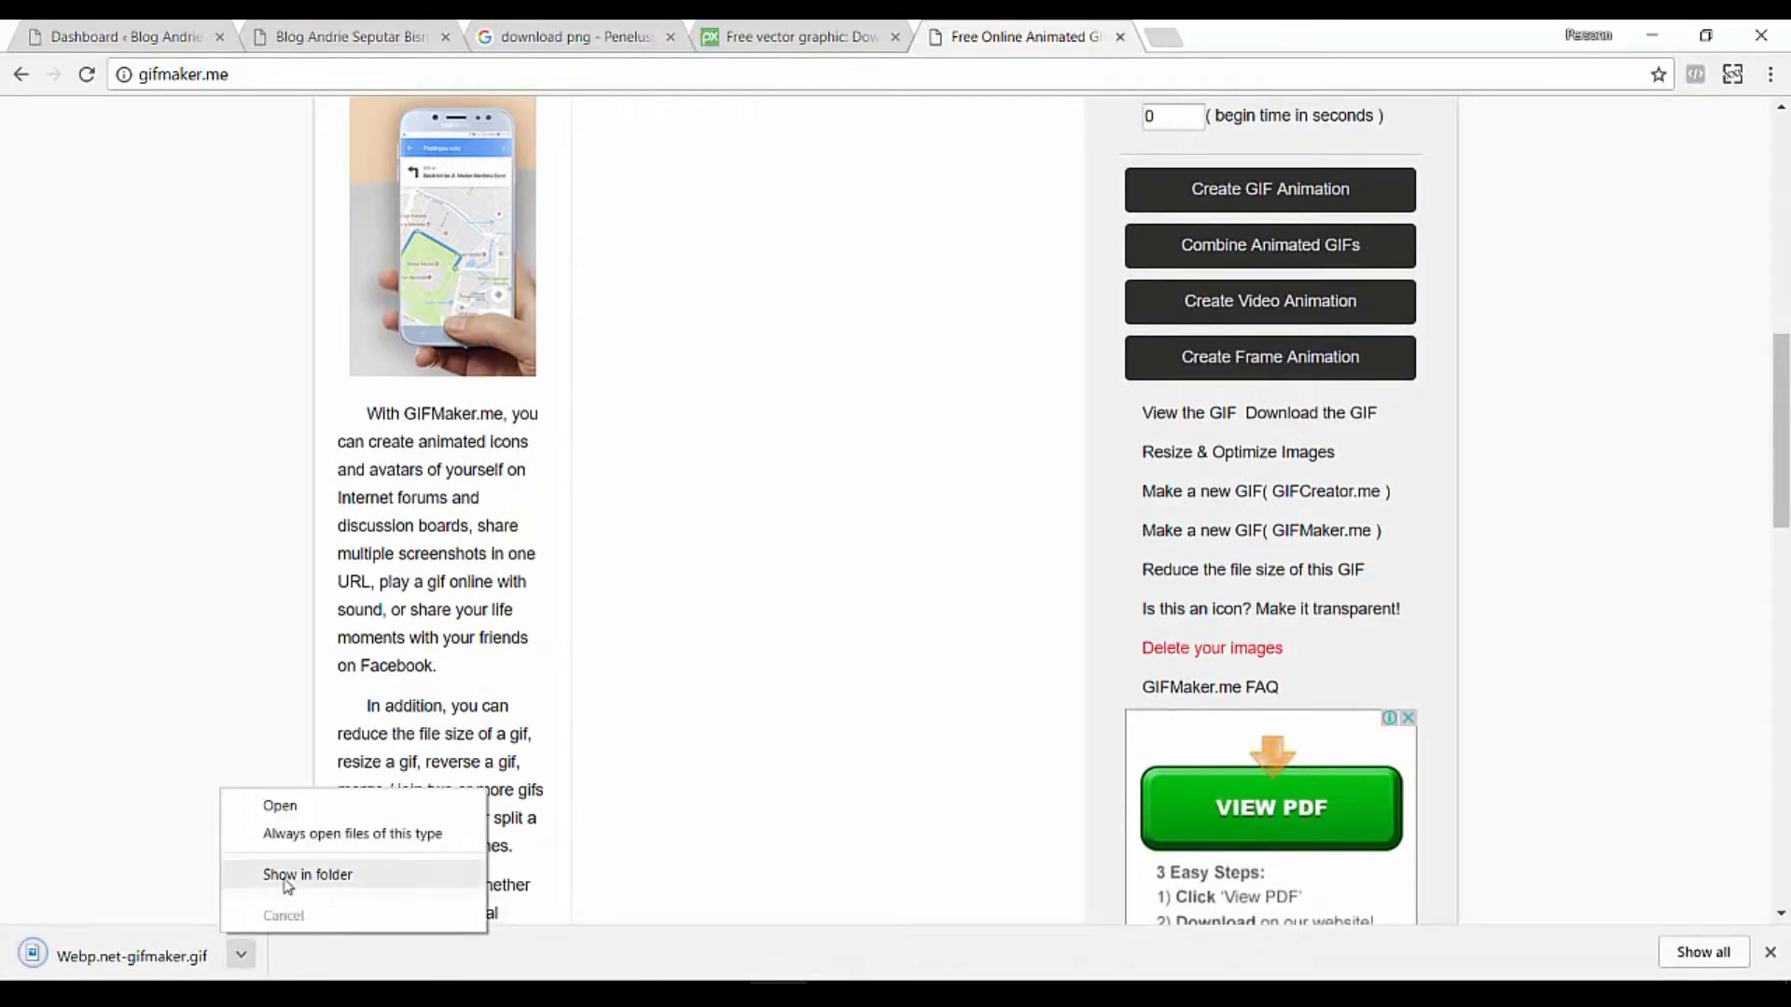
pyautogui.click(283, 882)
pyautogui.doubleClick(1309, 233)
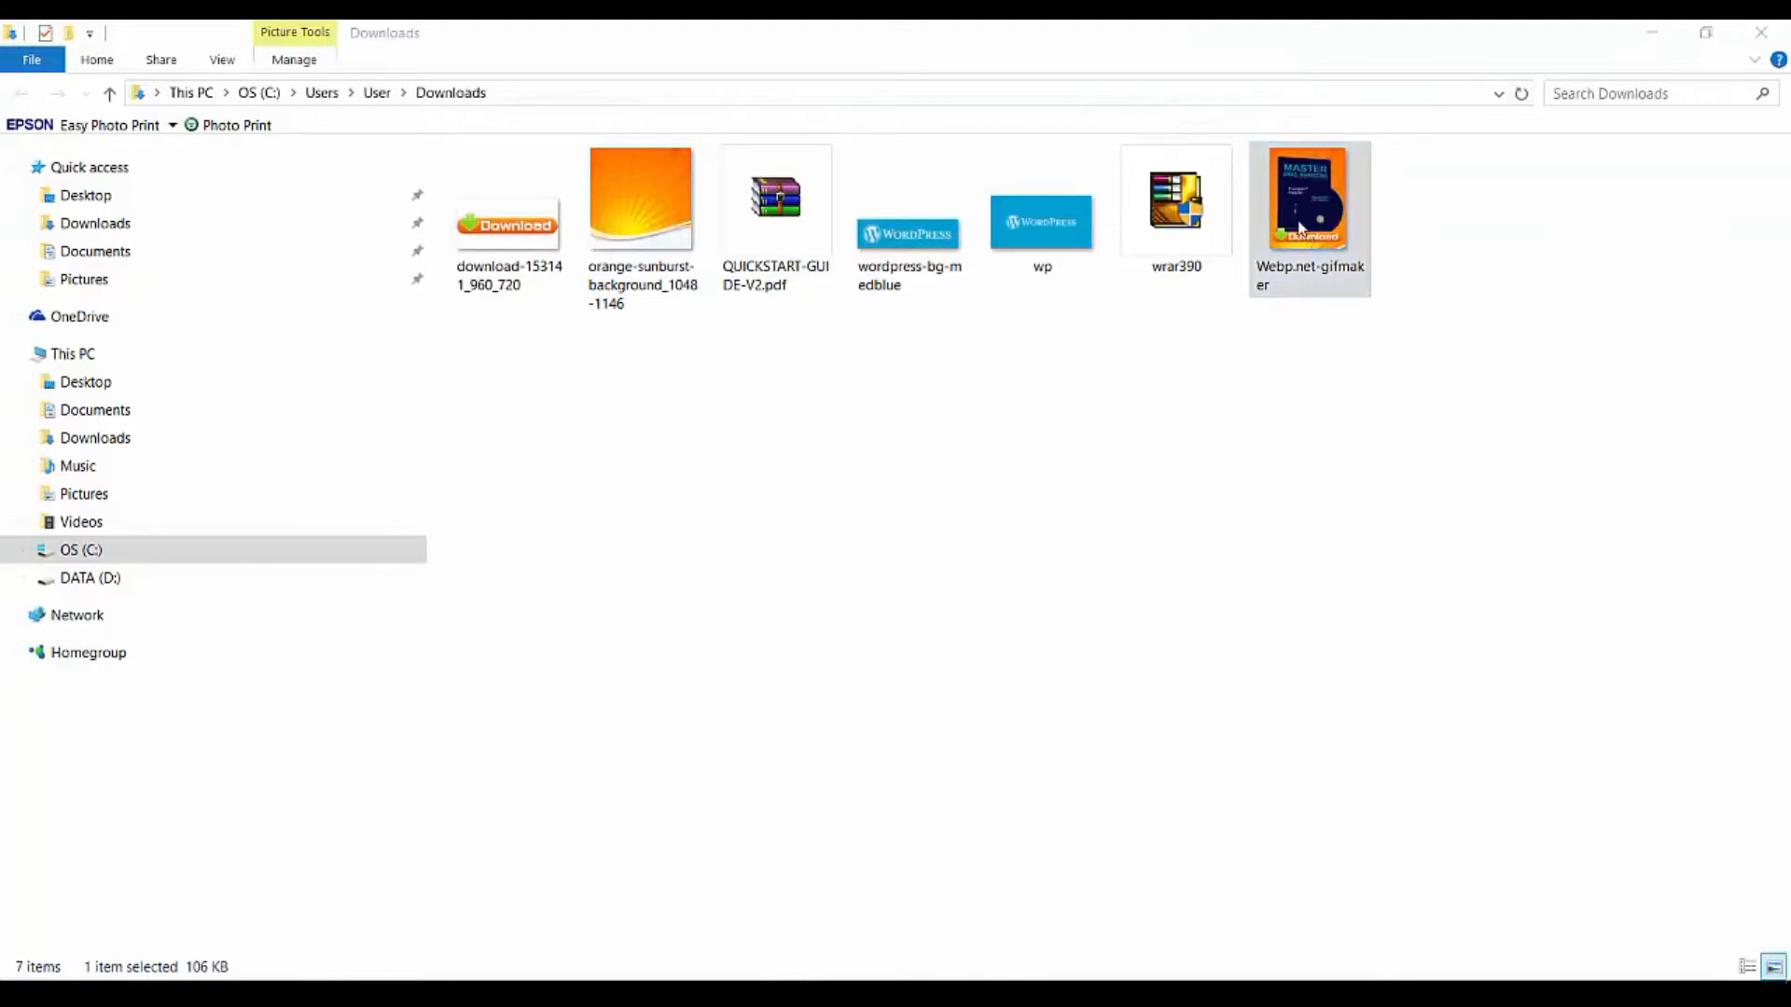
pyautogui.click(1222, 603)
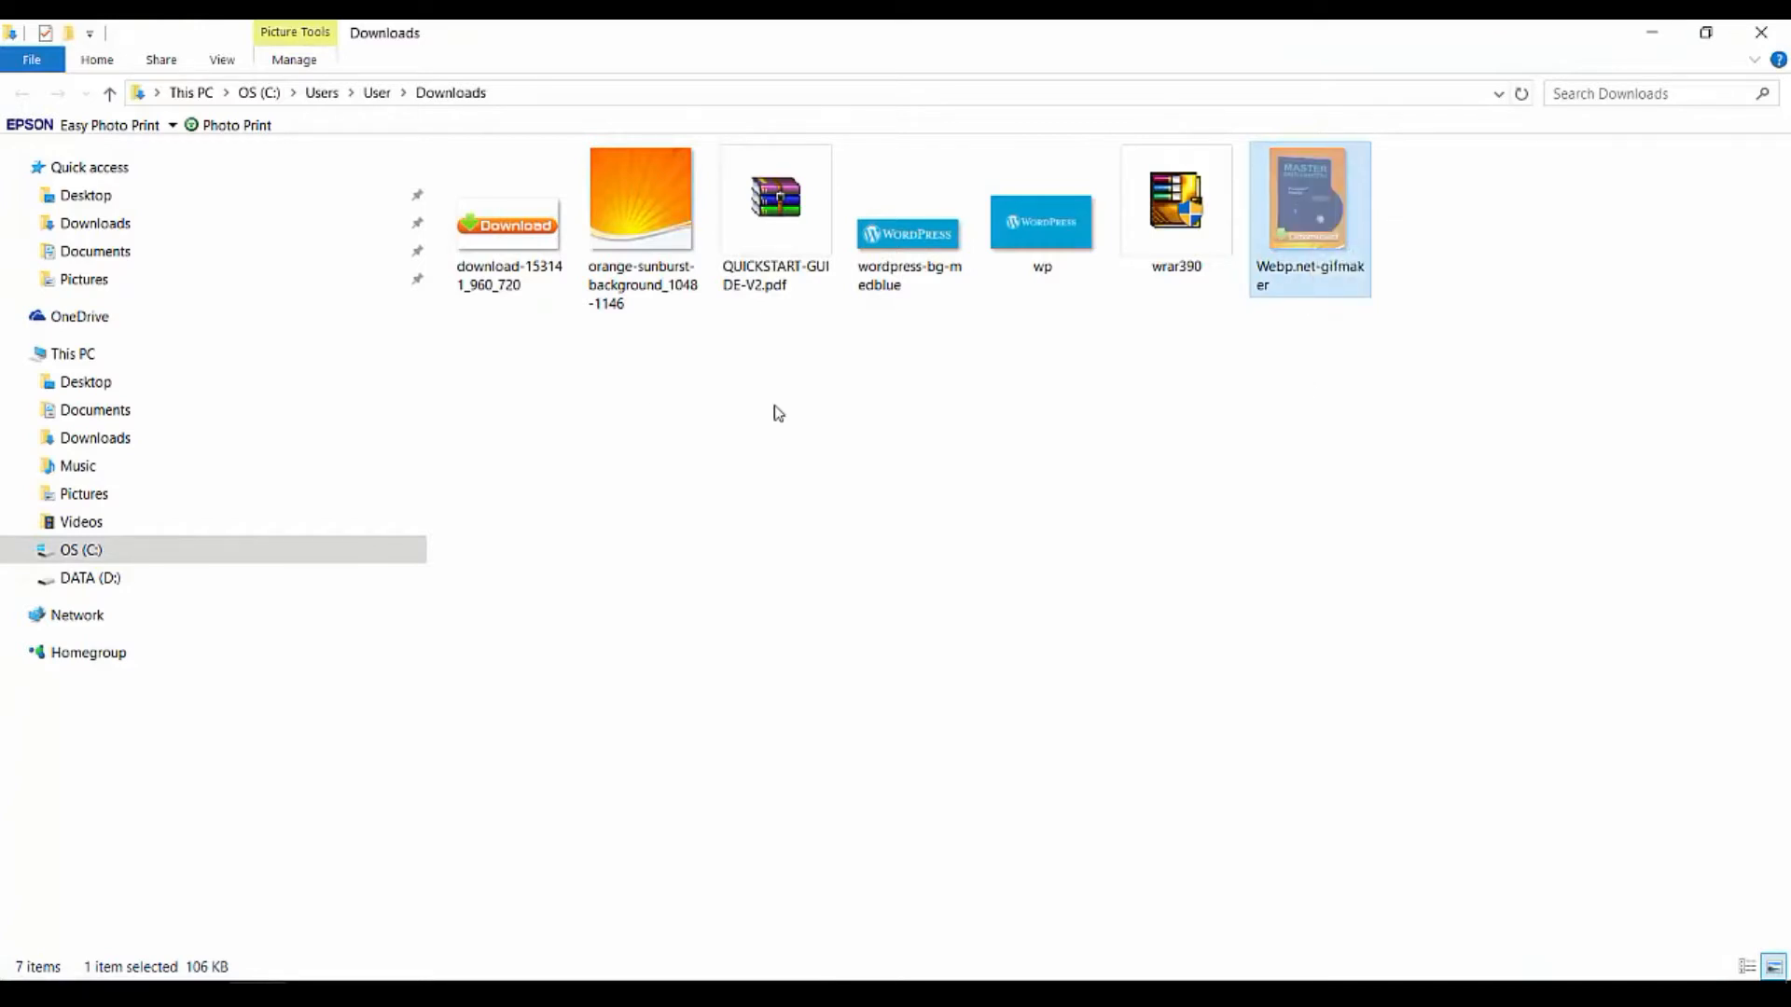
# Move the Webp.net-gifmaker GIF from Downloads to the Pictures folder.
pyautogui.click(131, 438)
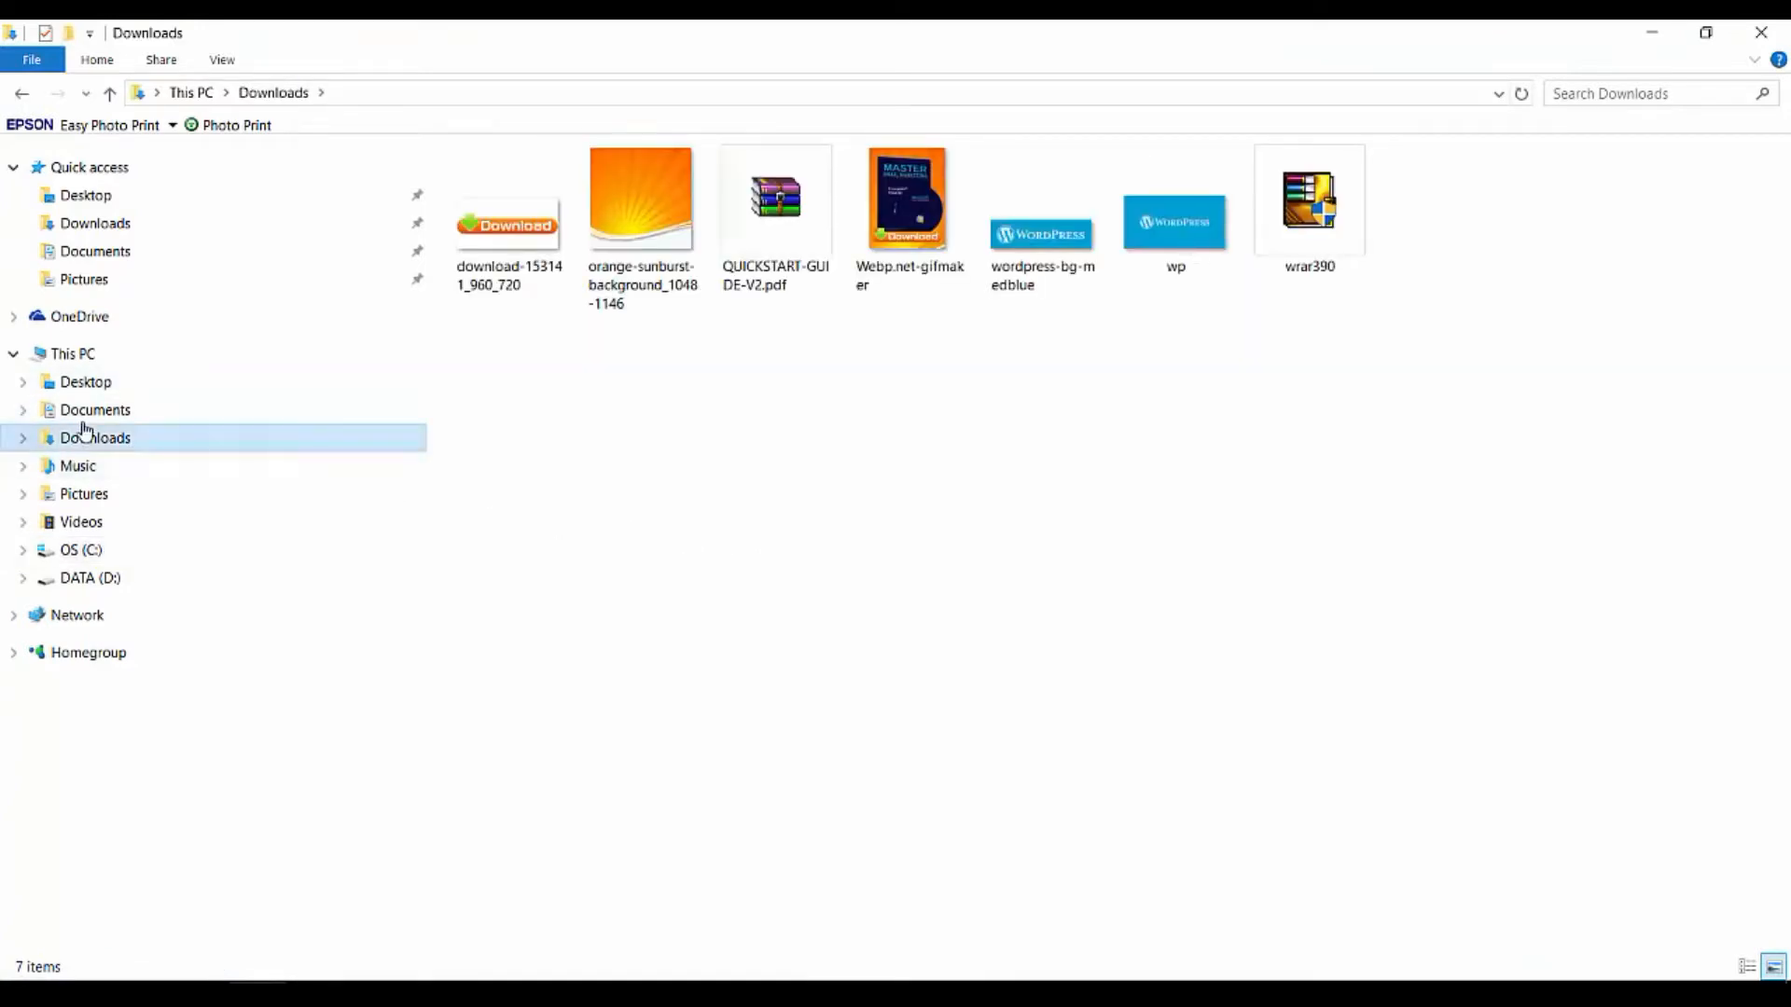
pyautogui.click(84, 494)
pyautogui.hotkey('ctrl', 'v')
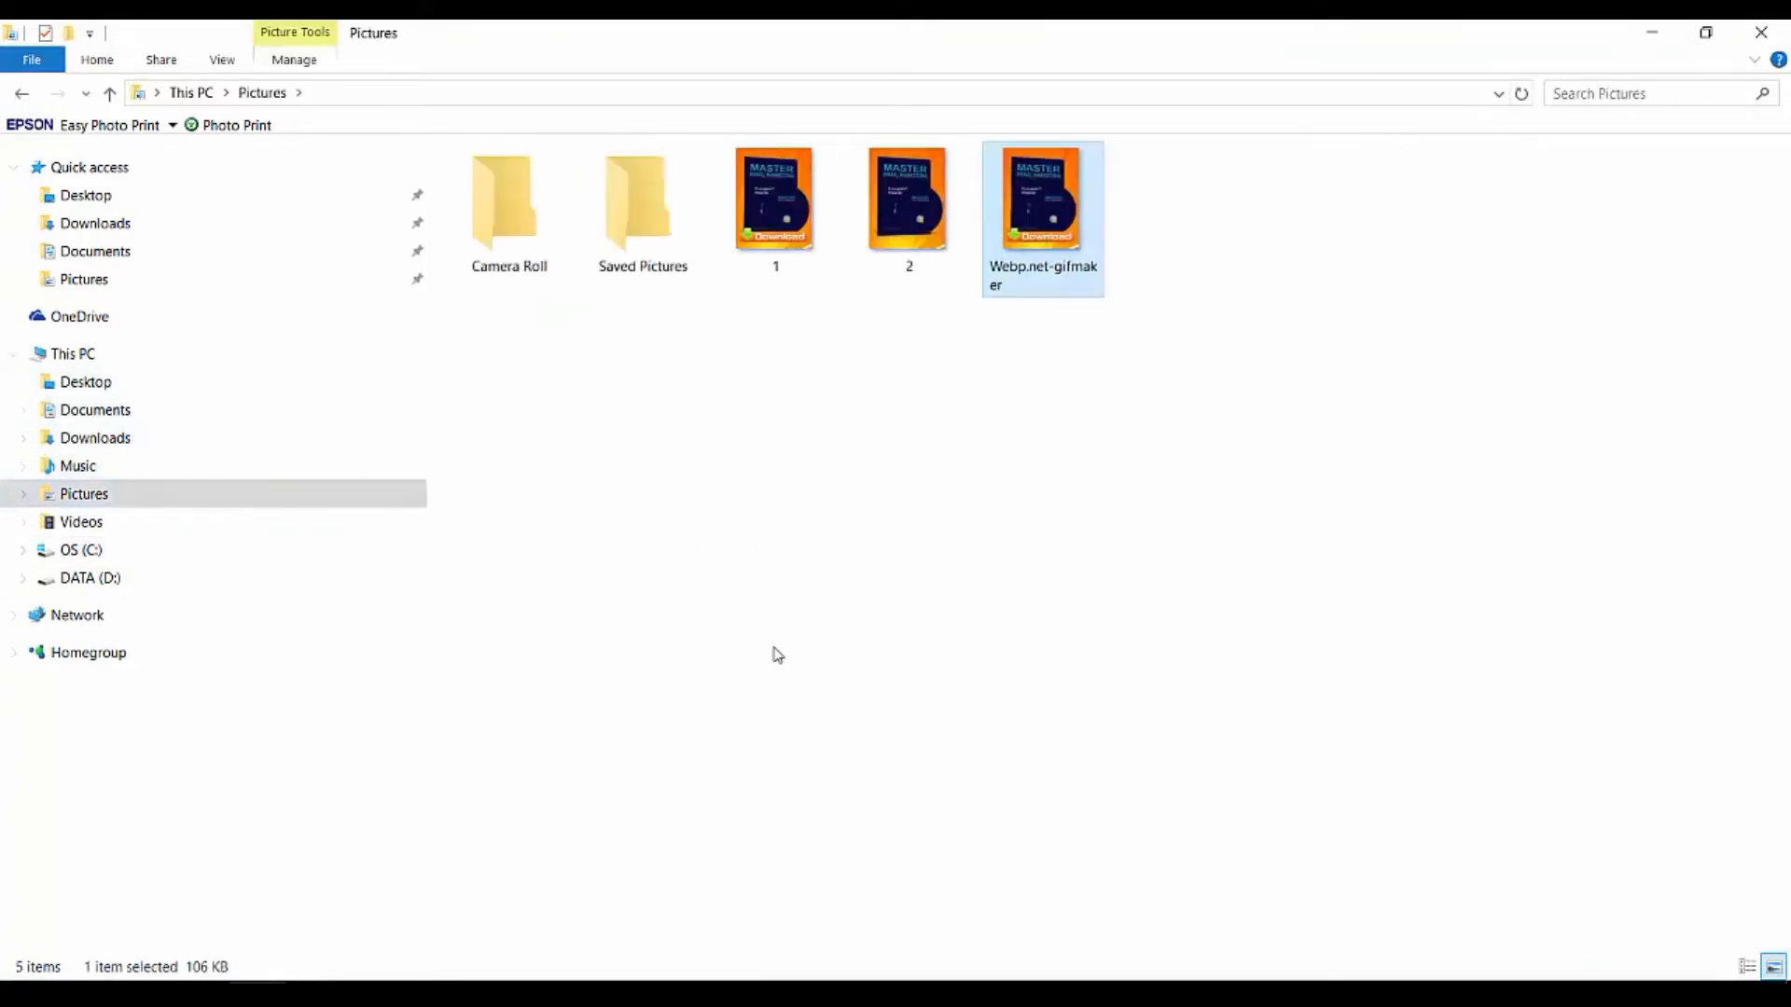
pyautogui.click(966, 625)
# Switch to Chrome, open plrtube.com in a new tab, and copy its web address.
pyautogui.click(780, 994)
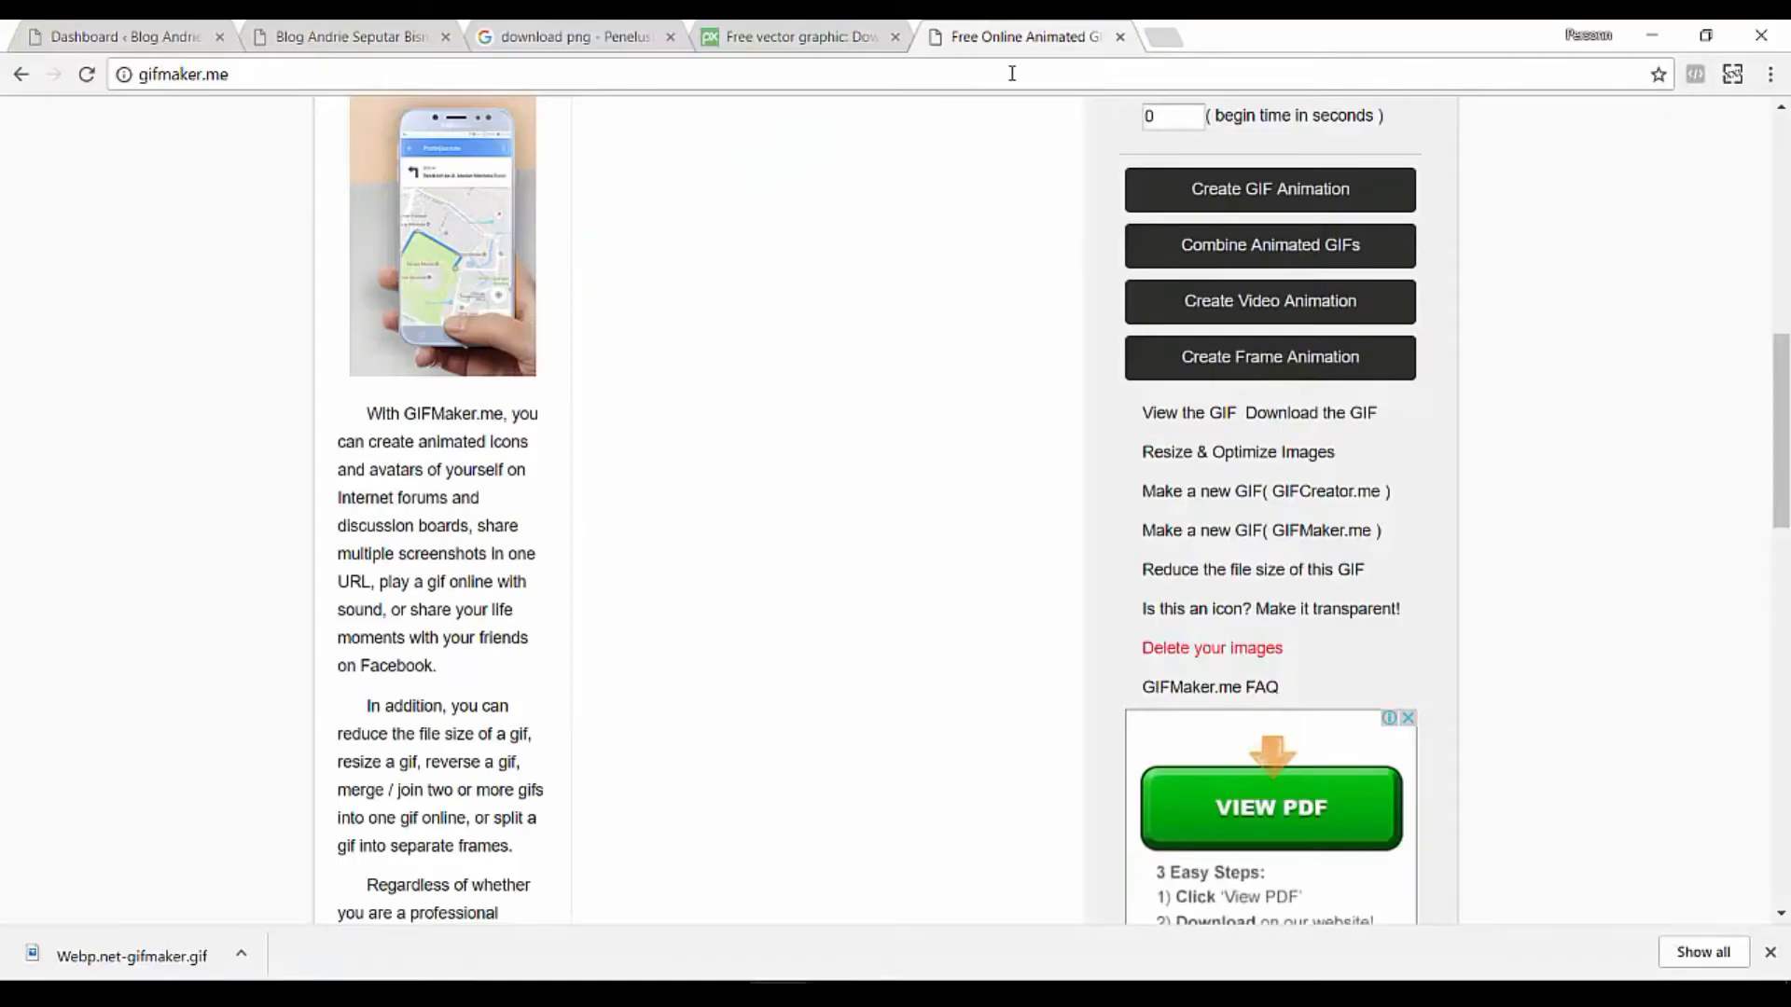
pyautogui.click(1168, 38)
pyautogui.write('plrtube.com')
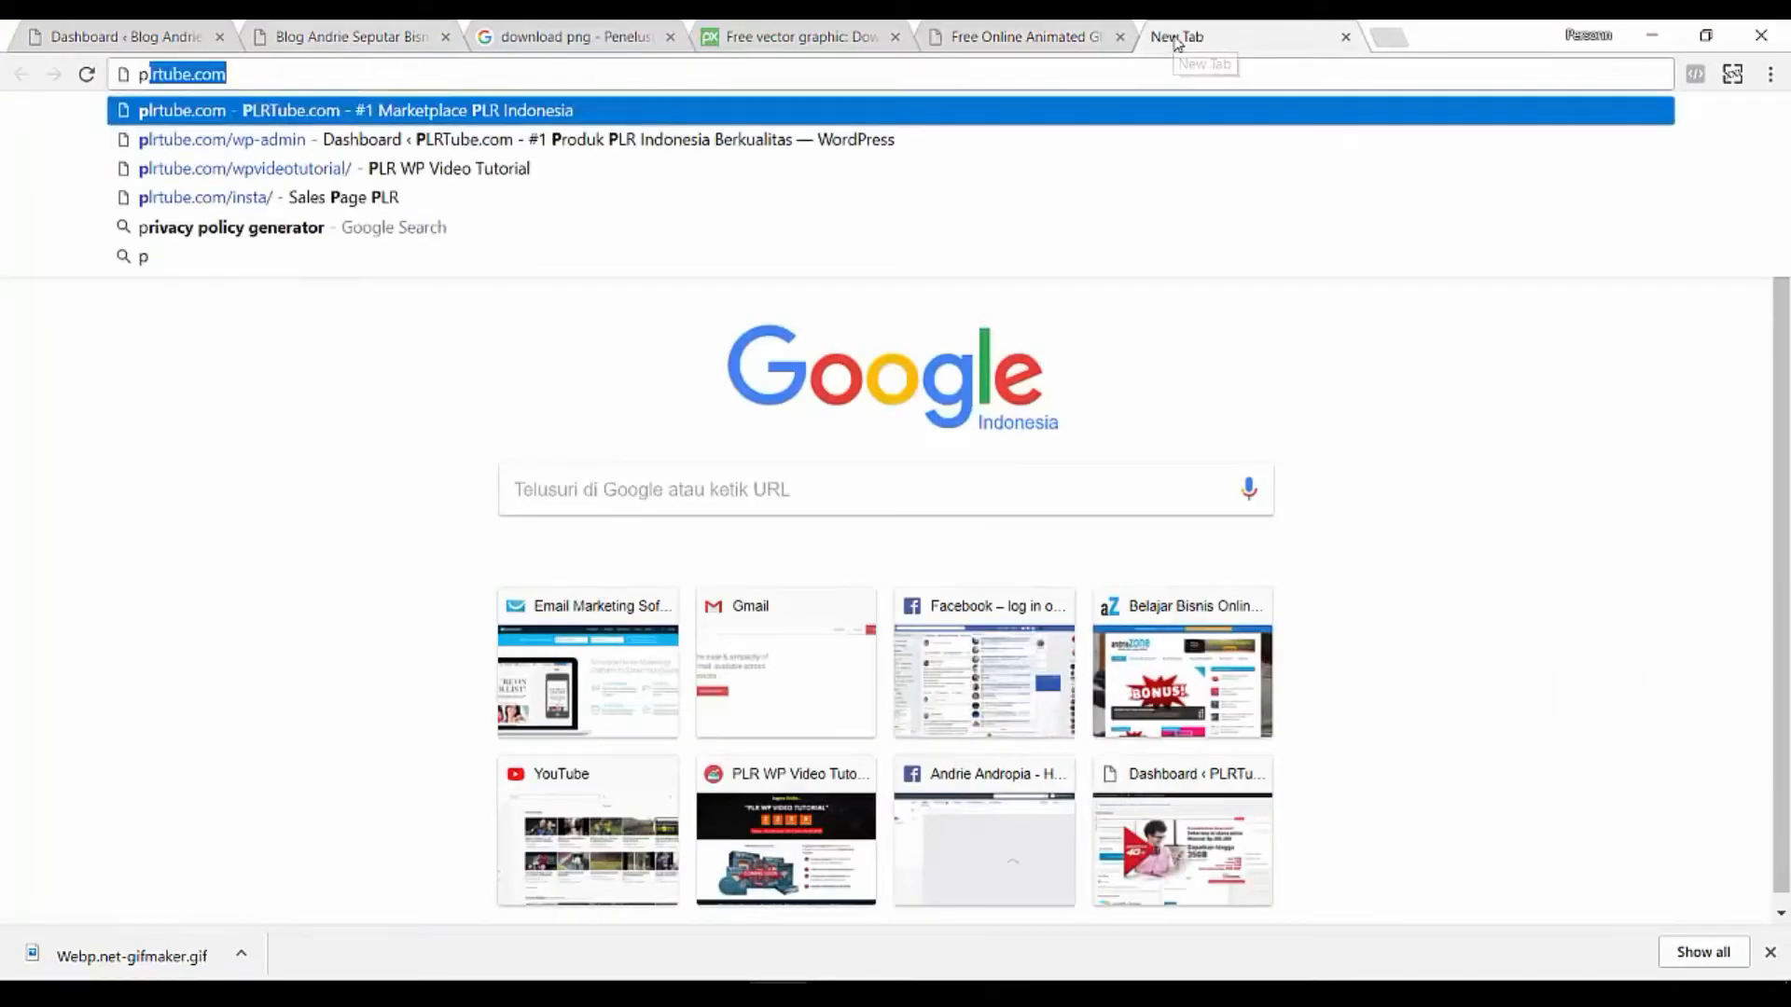
pyautogui.press('Return')
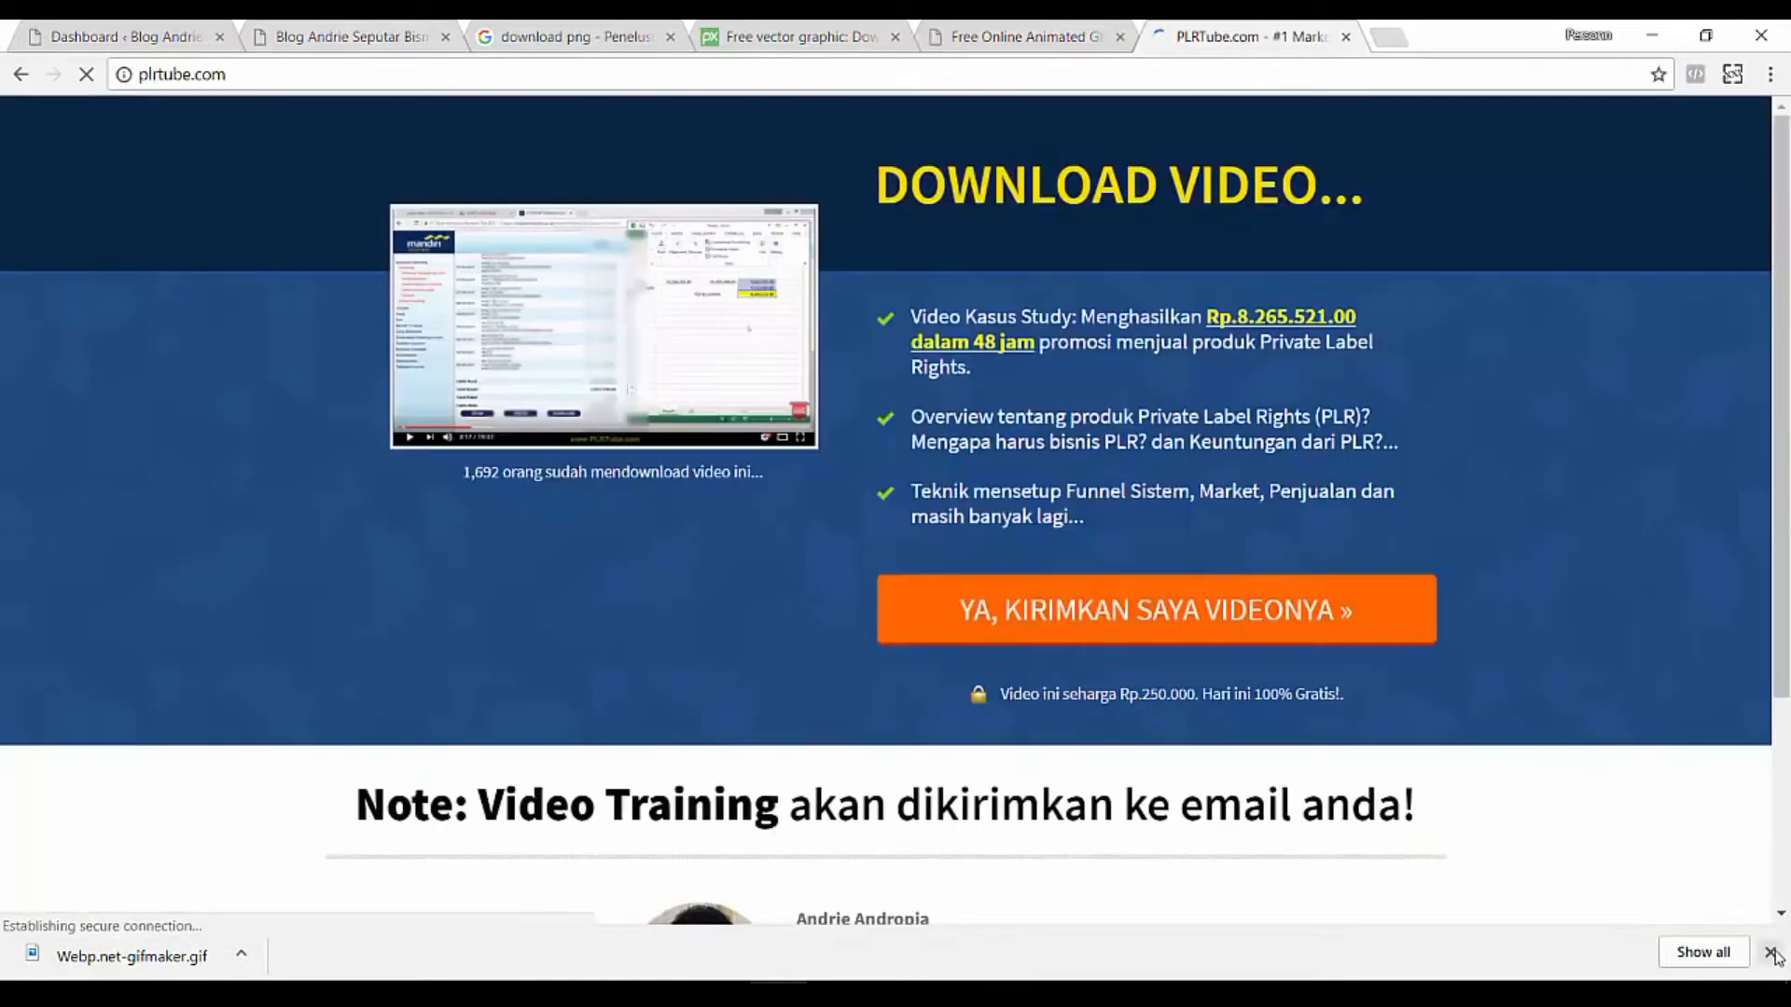
pyautogui.click(1770, 950)
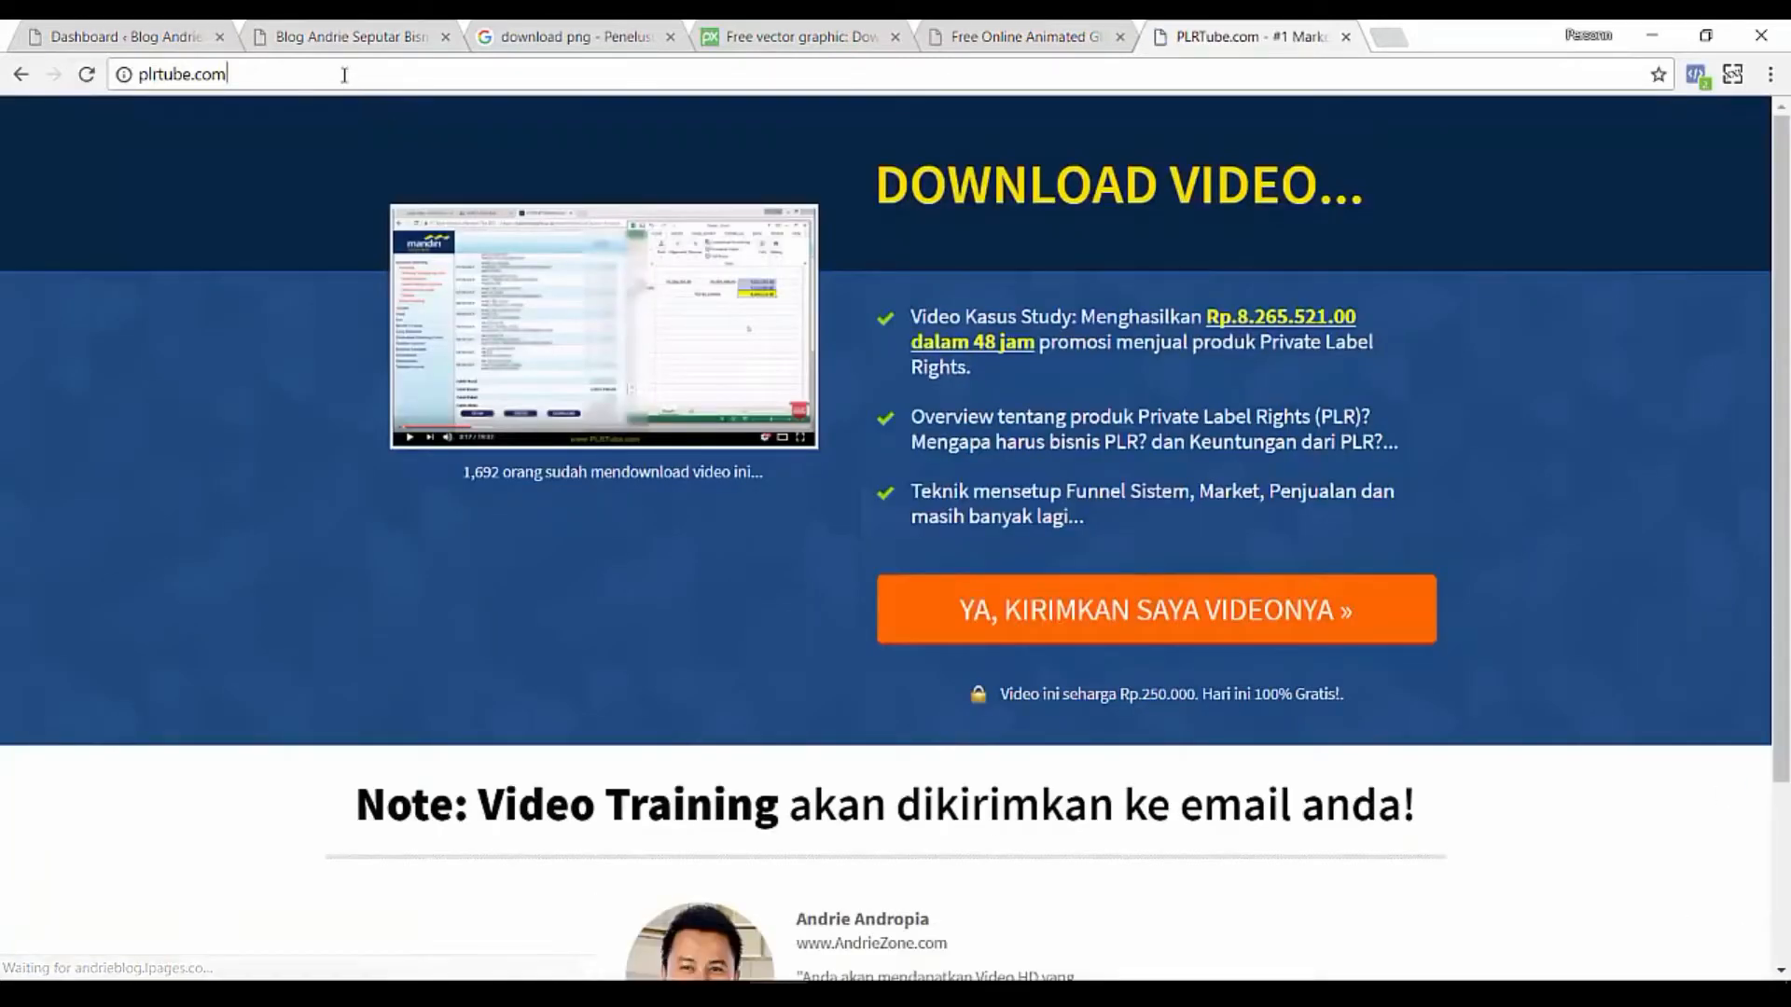
pyautogui.click(192, 81)
pyautogui.rightClick(192, 81)
pyautogui.click(228, 161)
# Go to the blog's WordPress dashboard and start a new page titled "banner".
pyautogui.click(312, 36)
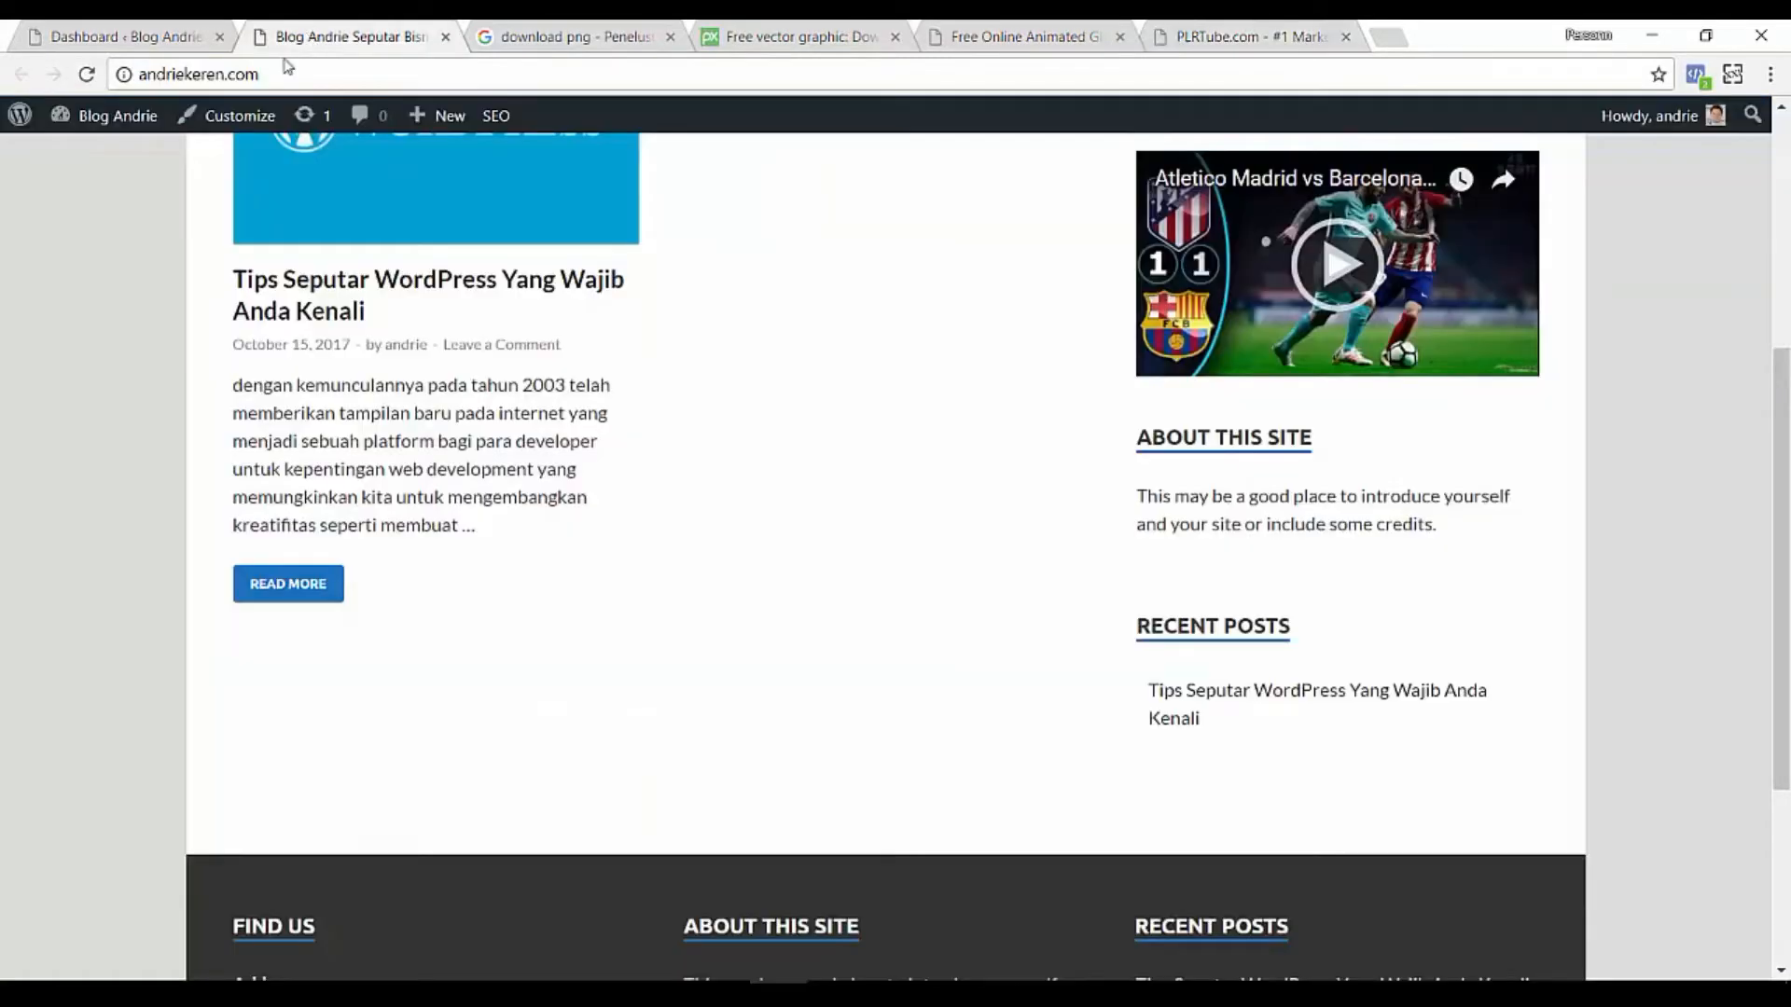
pyautogui.click(94, 28)
pyautogui.moveTo(170, 424)
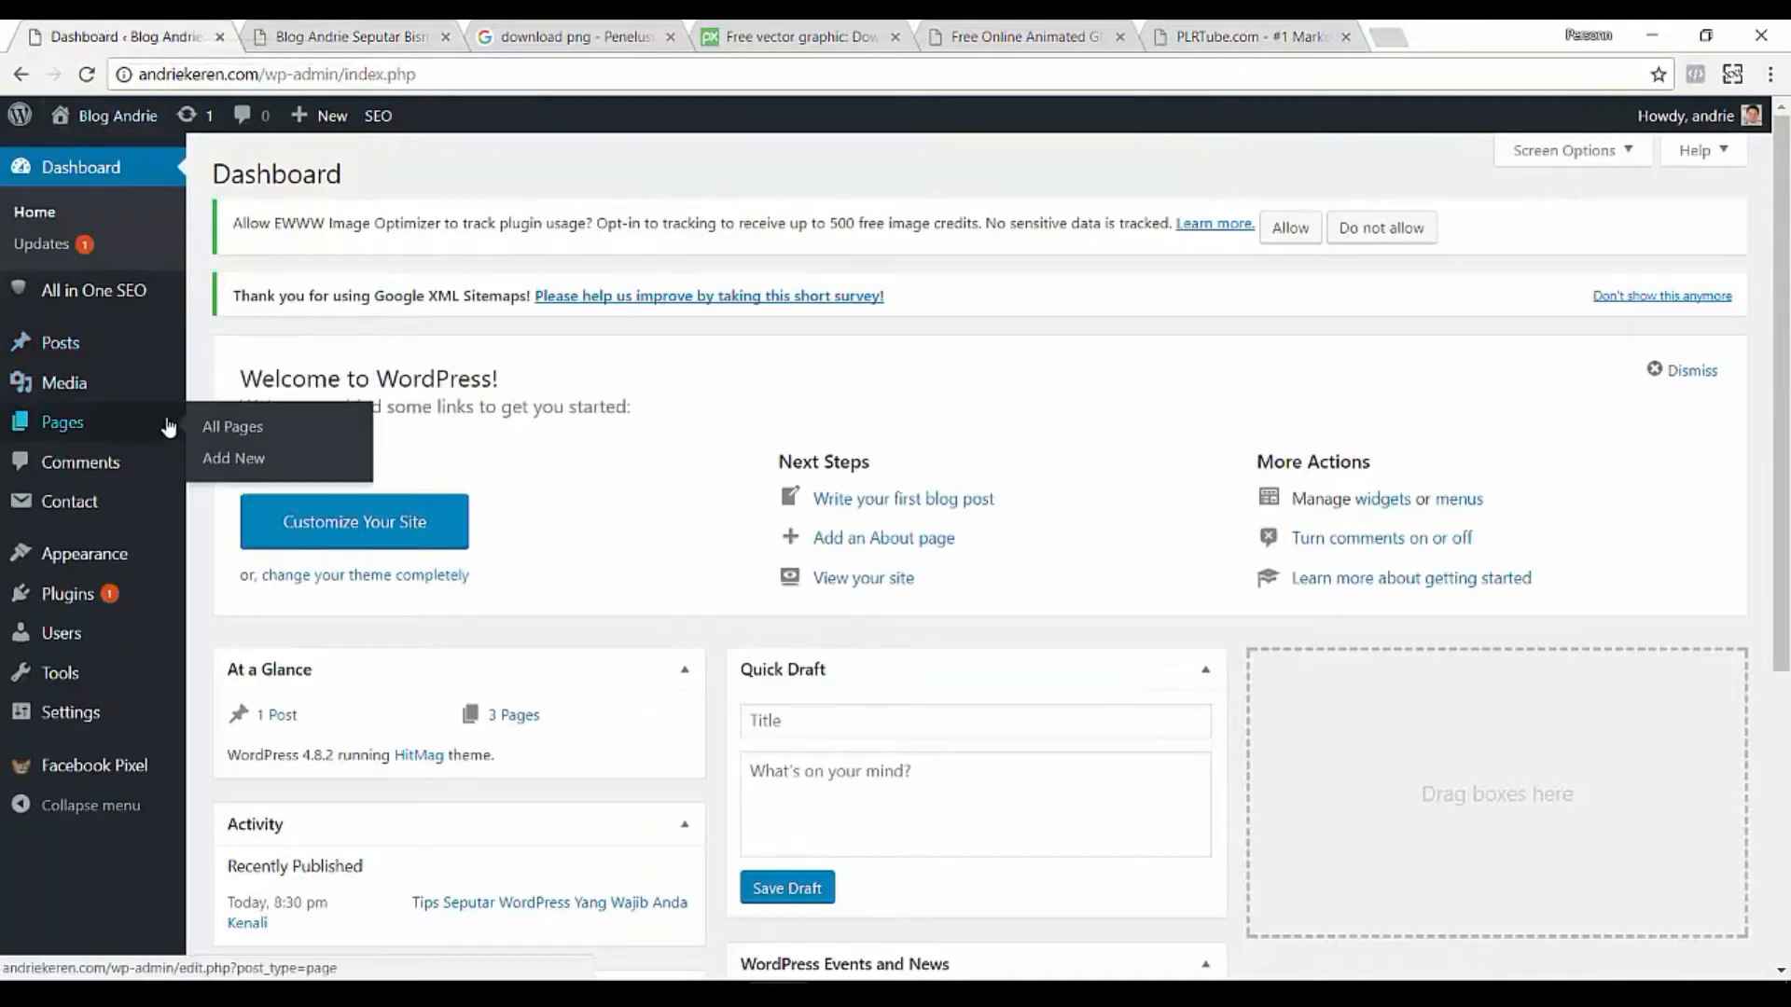
pyautogui.click(227, 471)
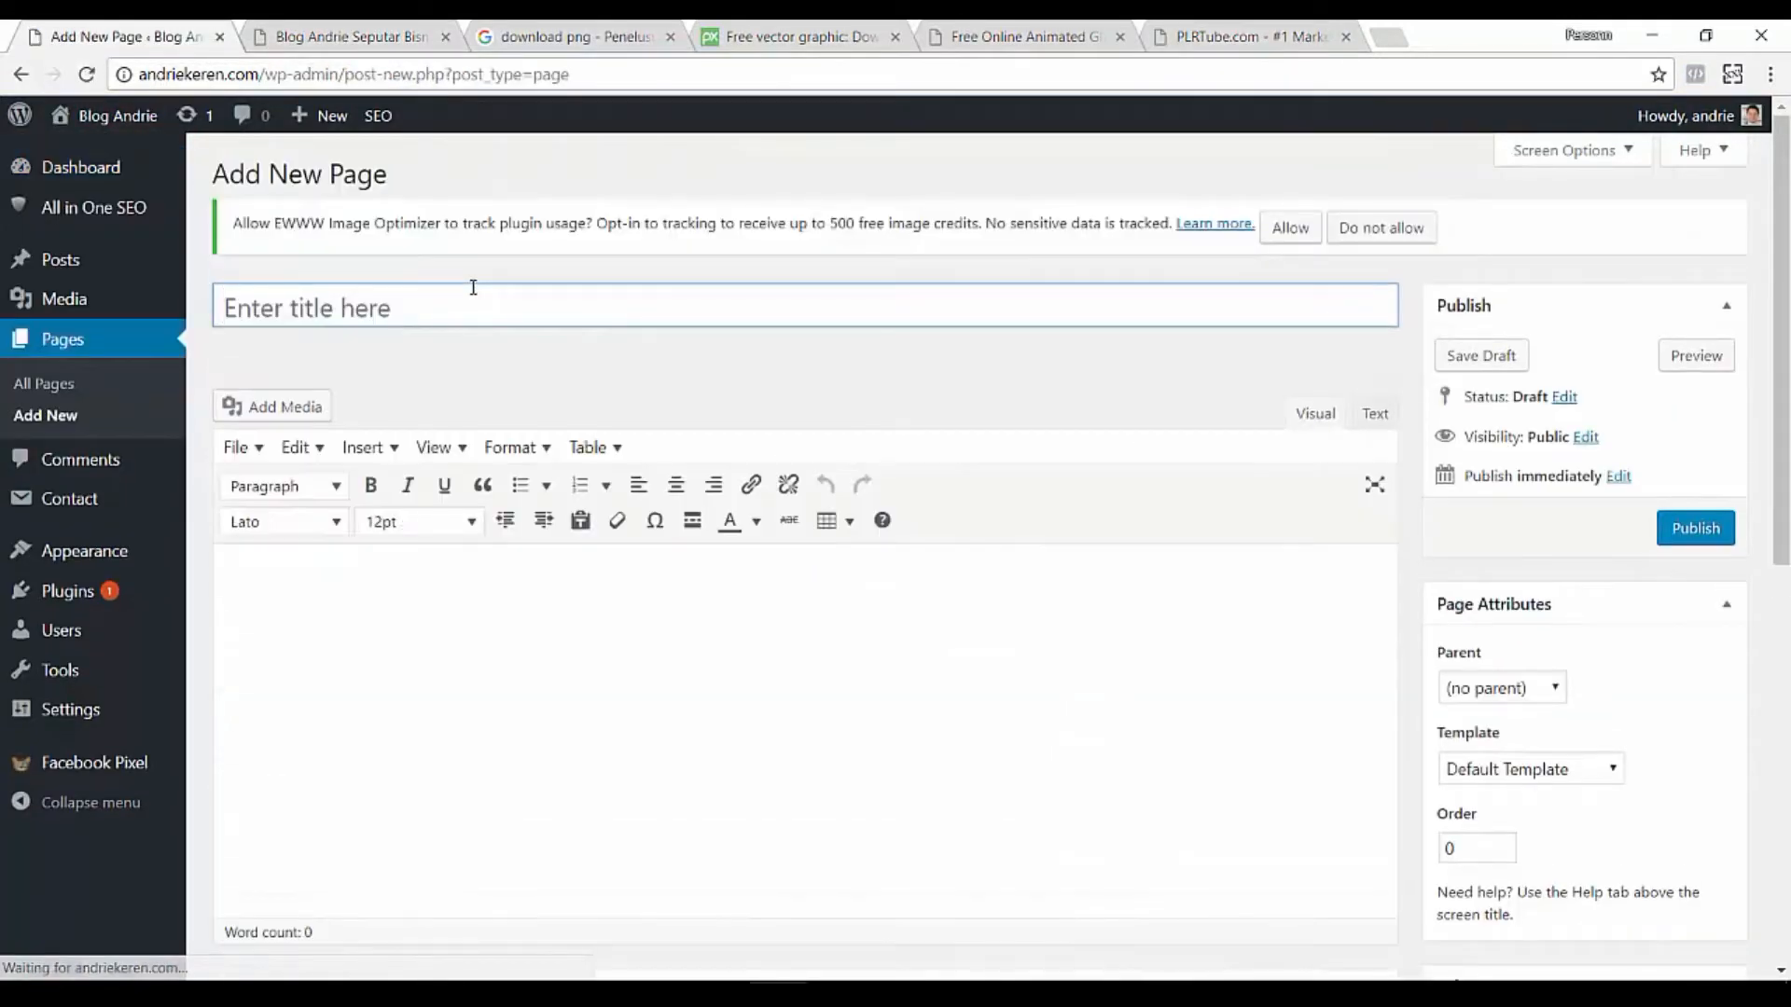
pyautogui.write('banner')
pyautogui.click(588, 397)
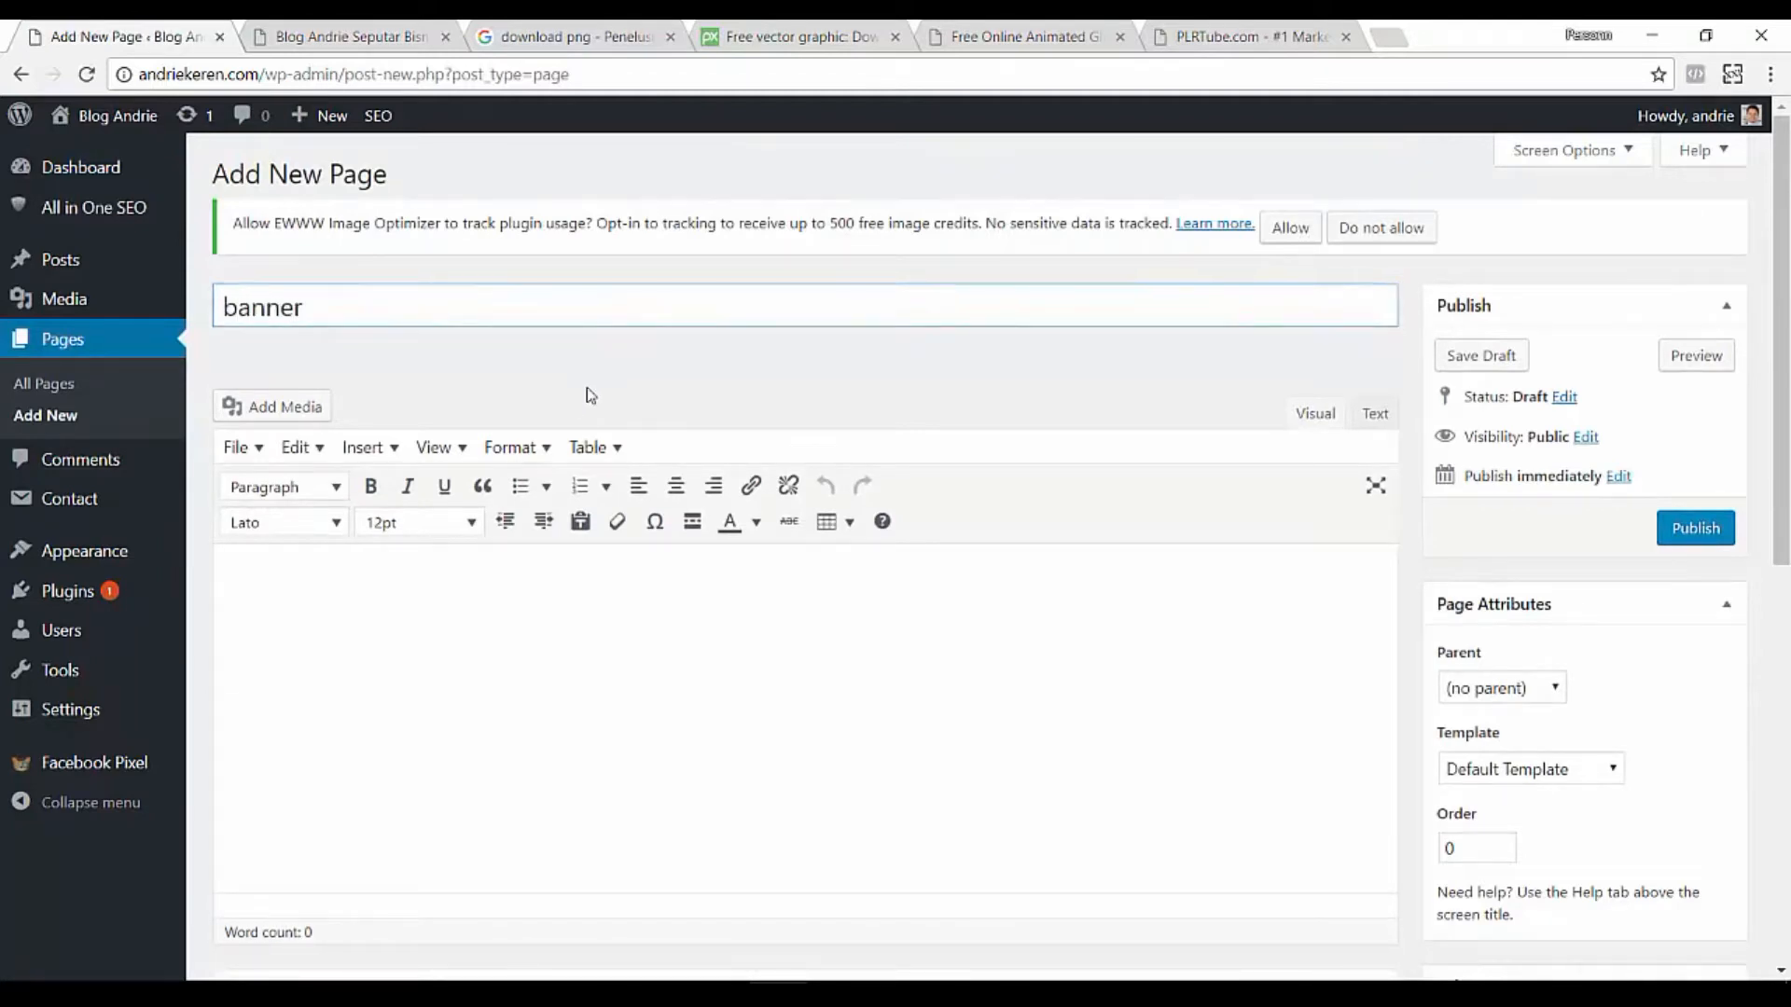
# Upload the Webp.net-gifmaker GIF from Pictures to the media library and insert it into the banner page.
pyautogui.click(285, 416)
pyautogui.click(341, 214)
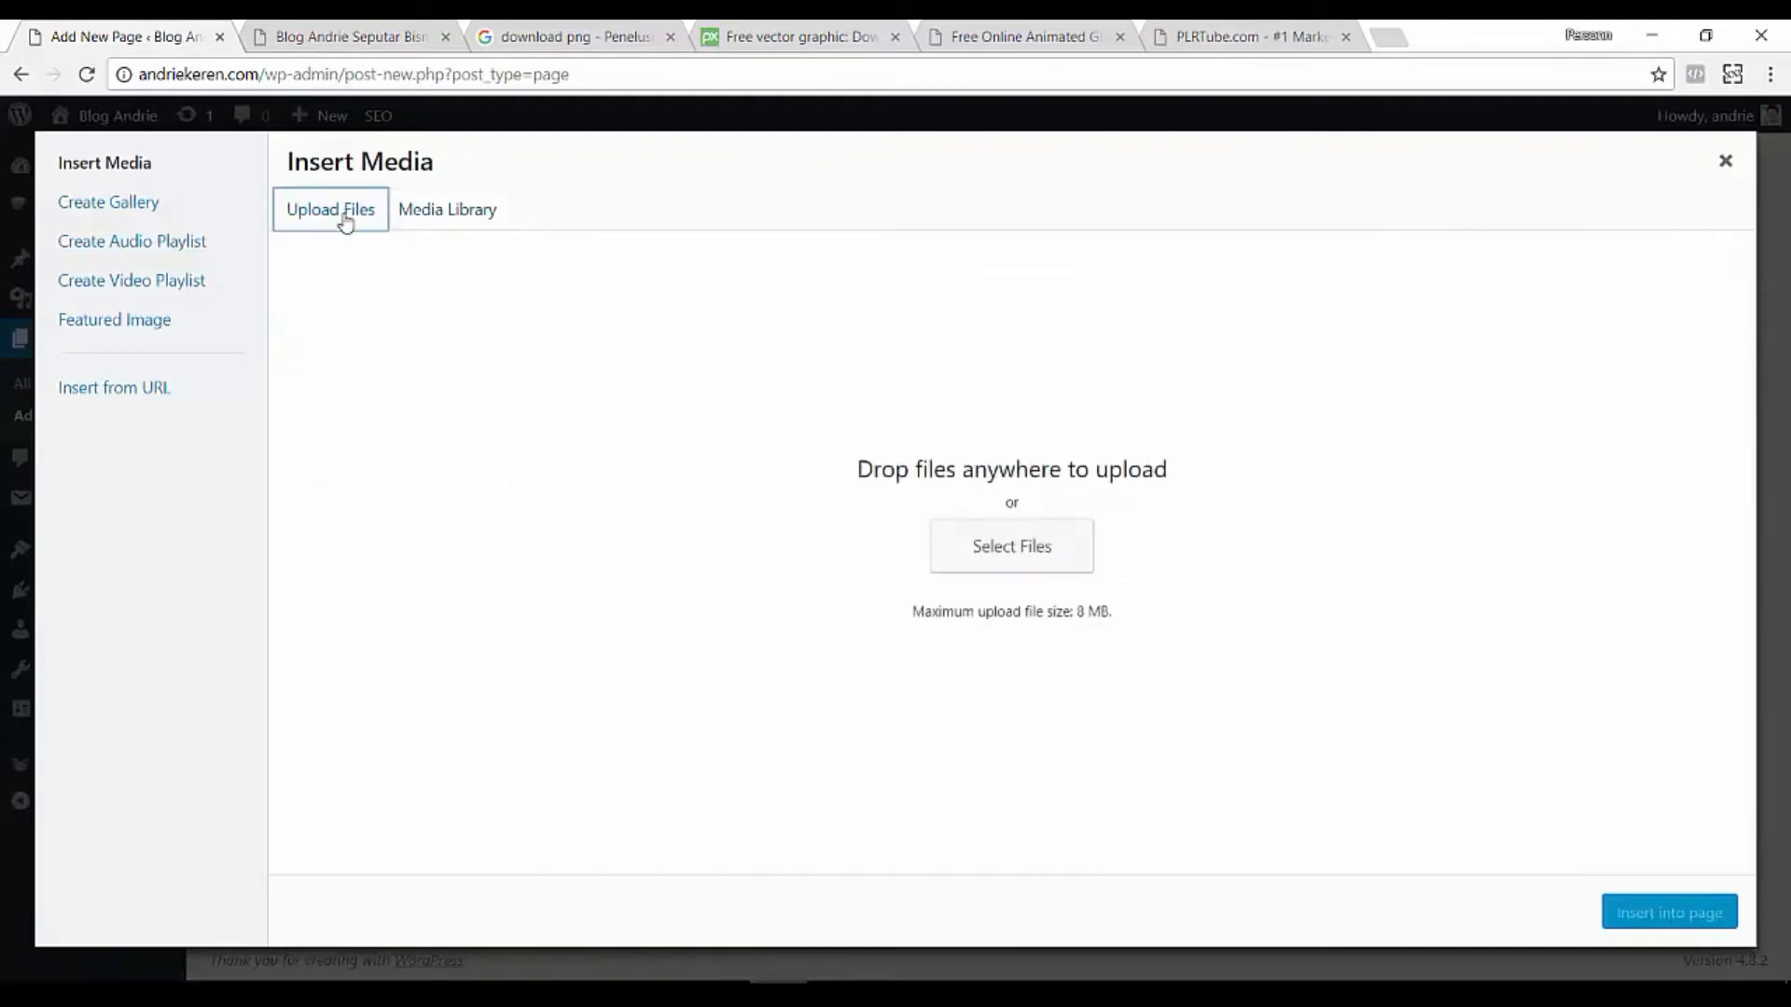
pyautogui.click(999, 554)
pyautogui.click(757, 259)
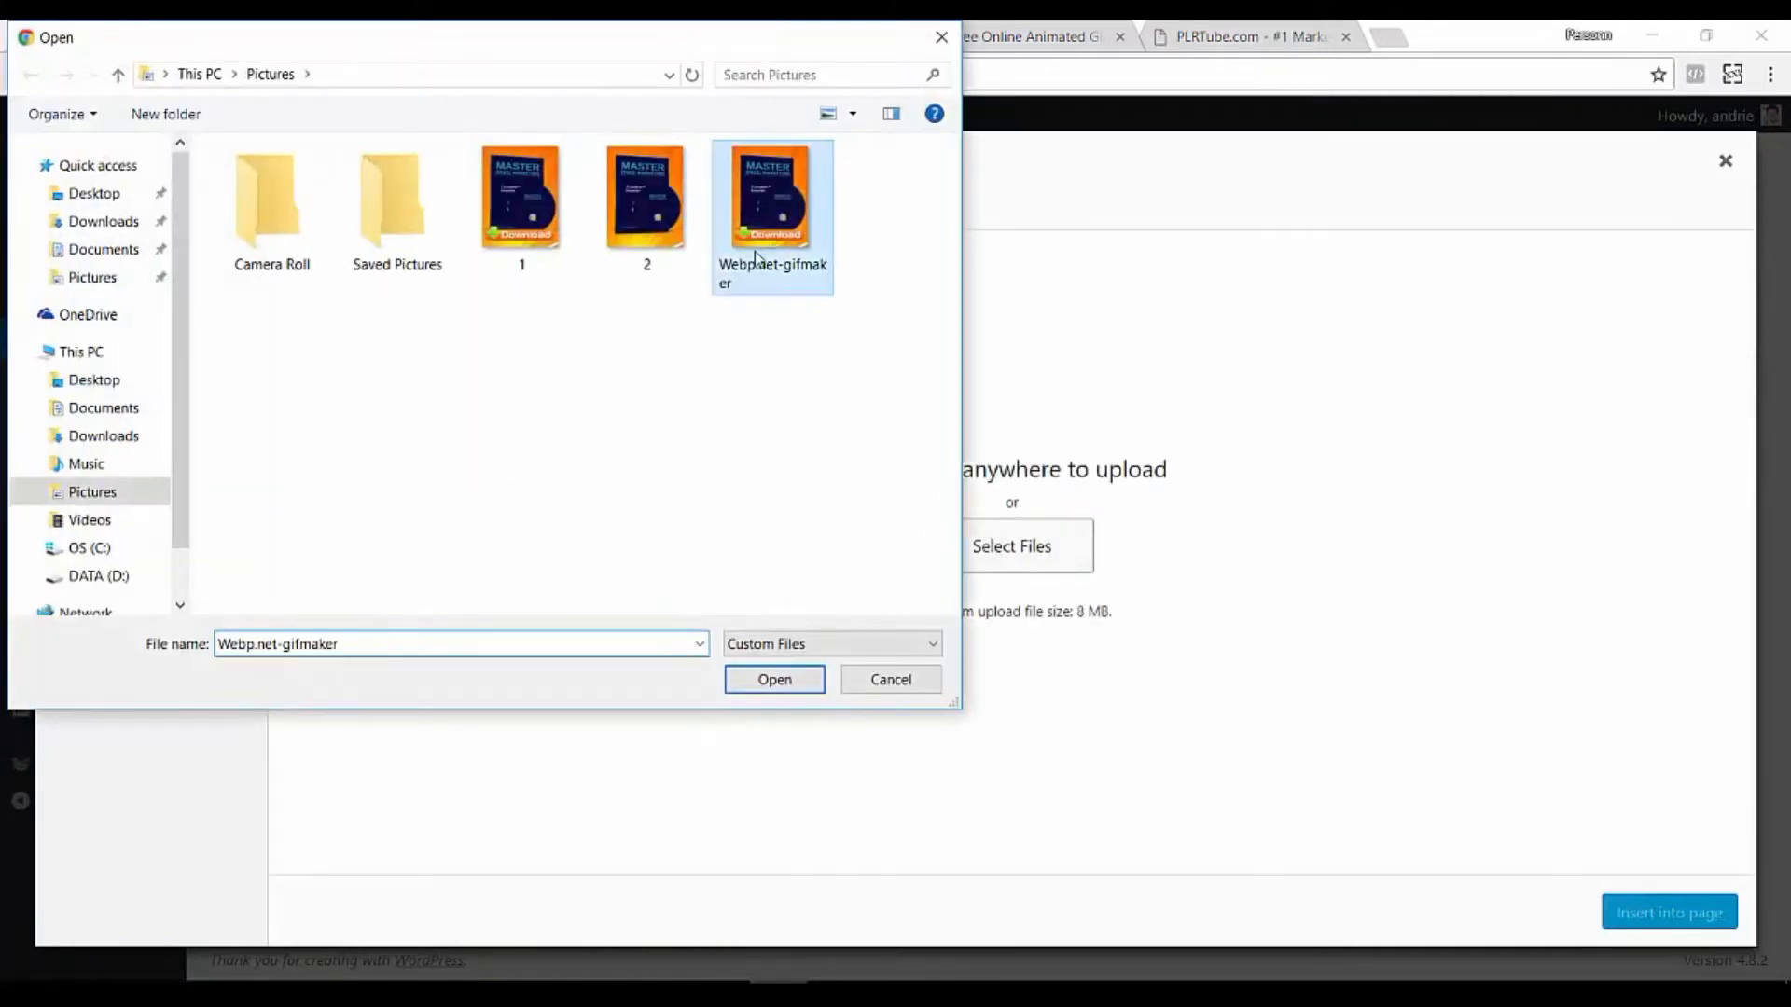
pyautogui.click(774, 679)
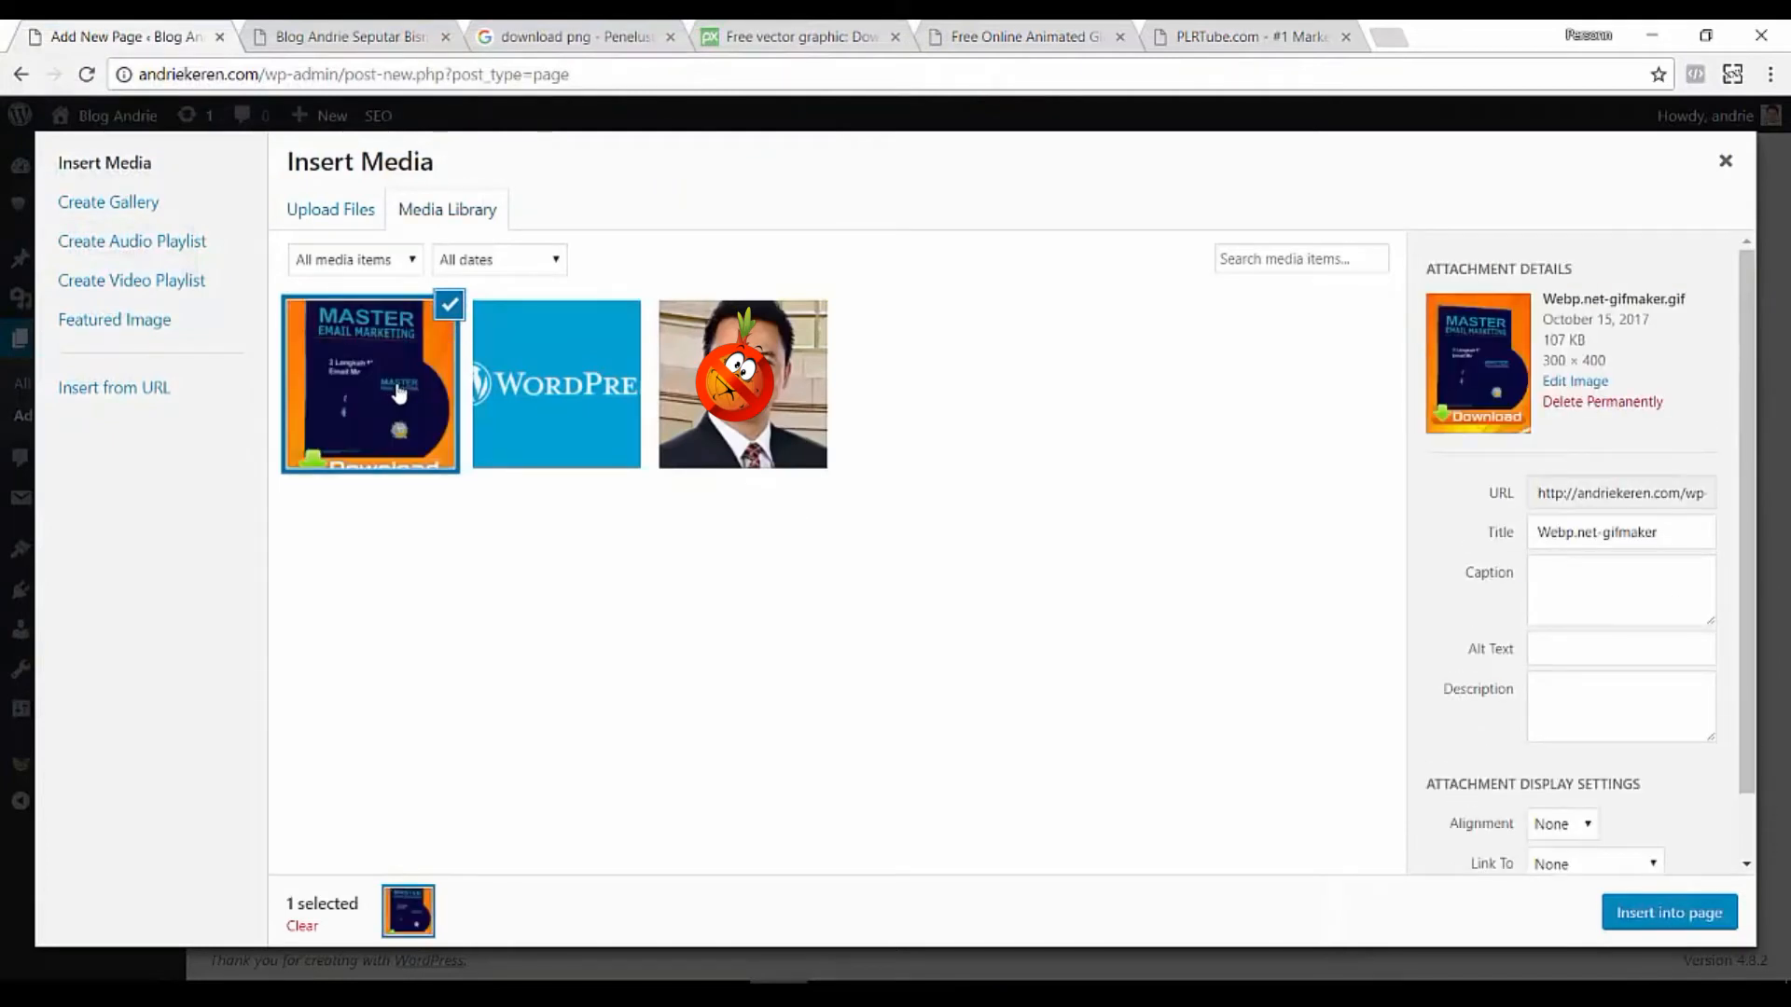
pyautogui.click(1627, 919)
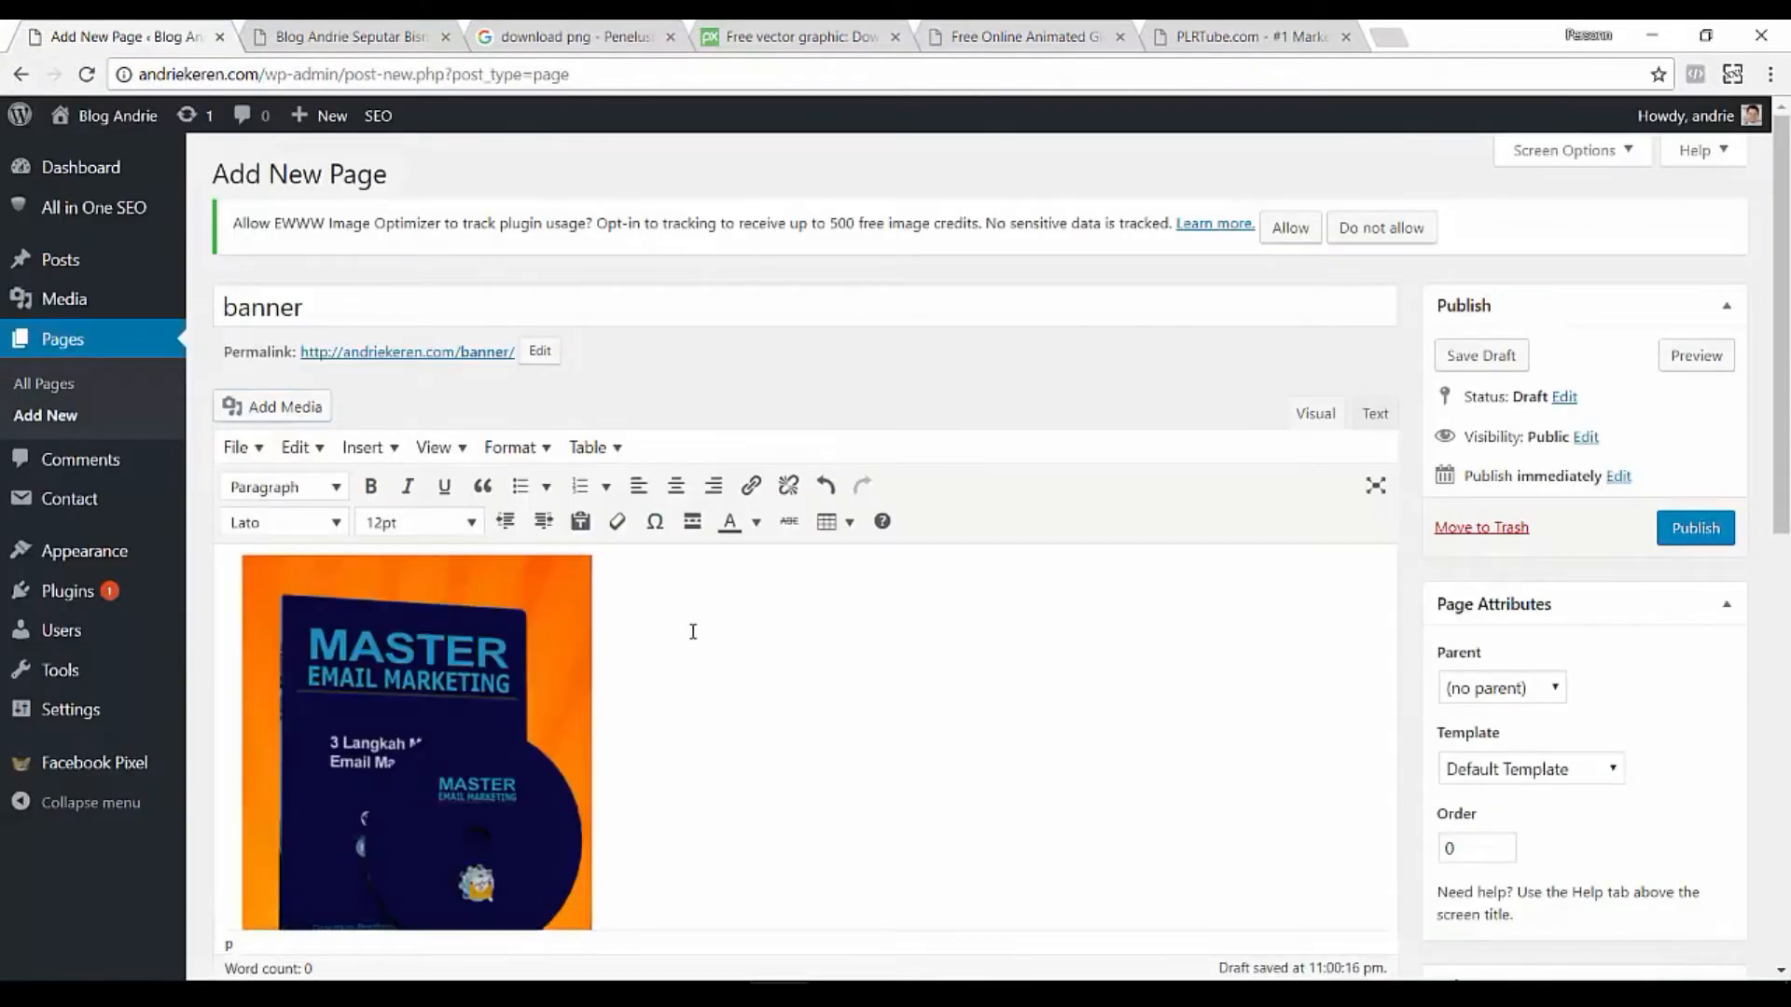
pyautogui.click(504, 684)
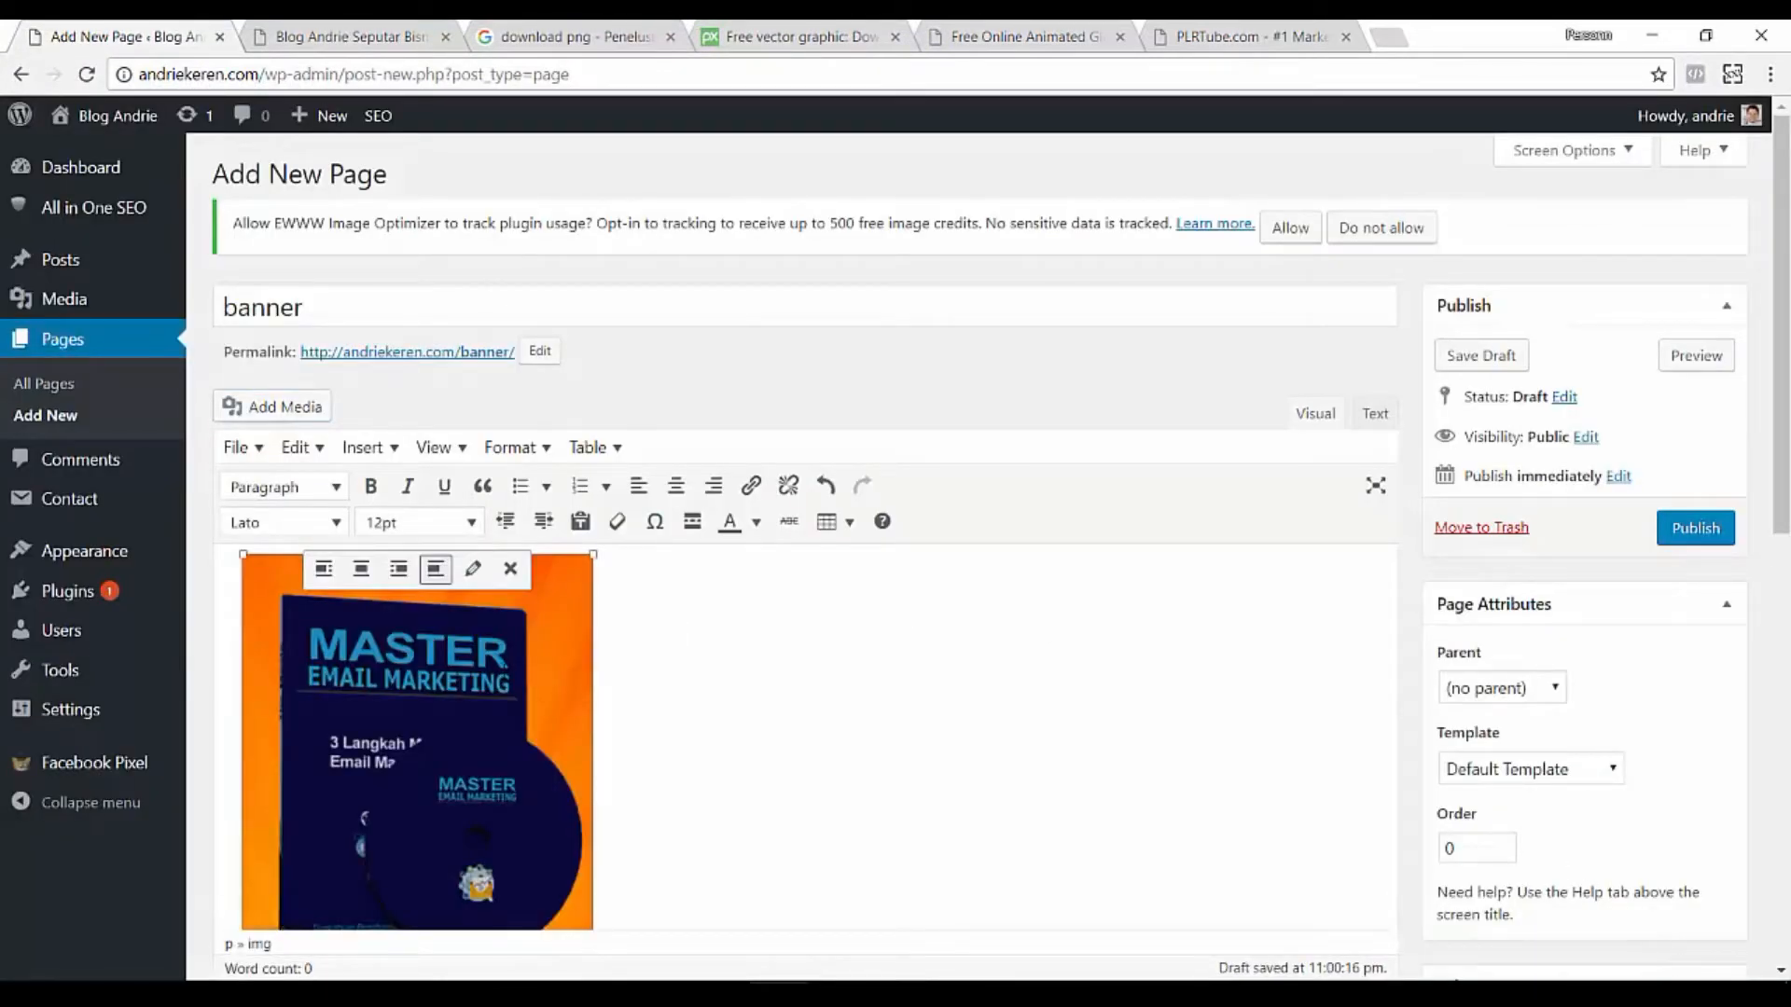
pyautogui.click(473, 569)
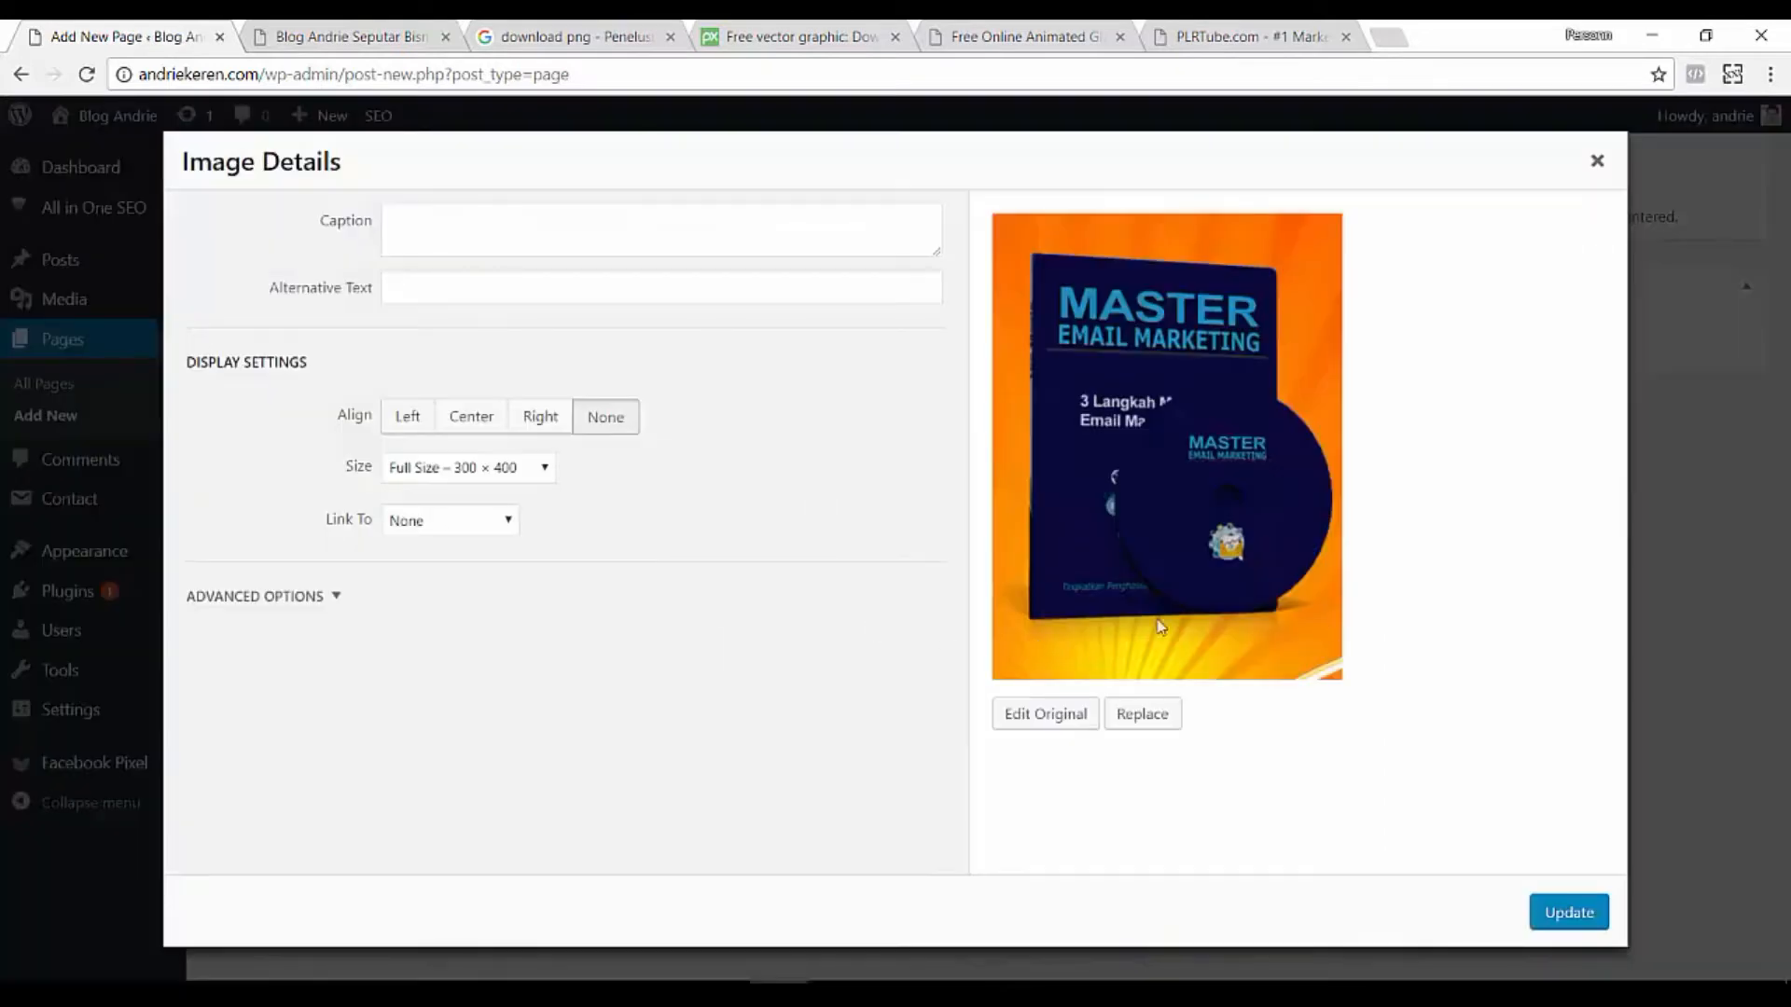
pyautogui.click(1567, 915)
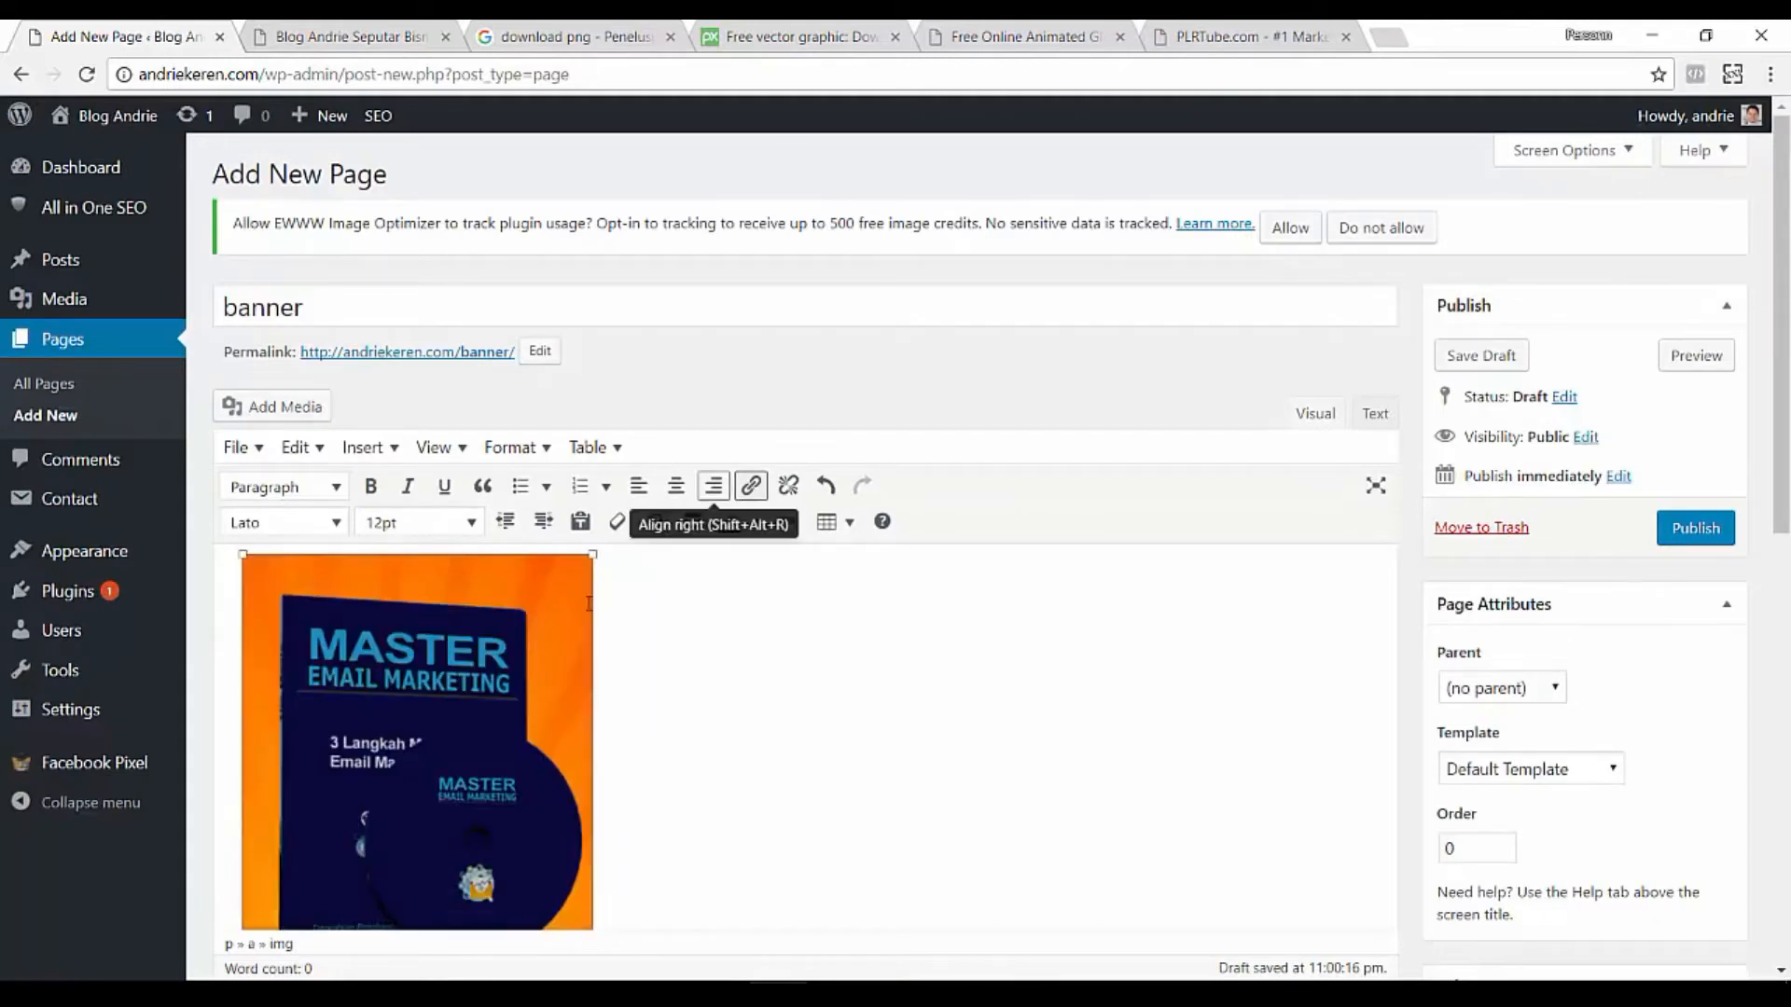
pyautogui.click(751, 486)
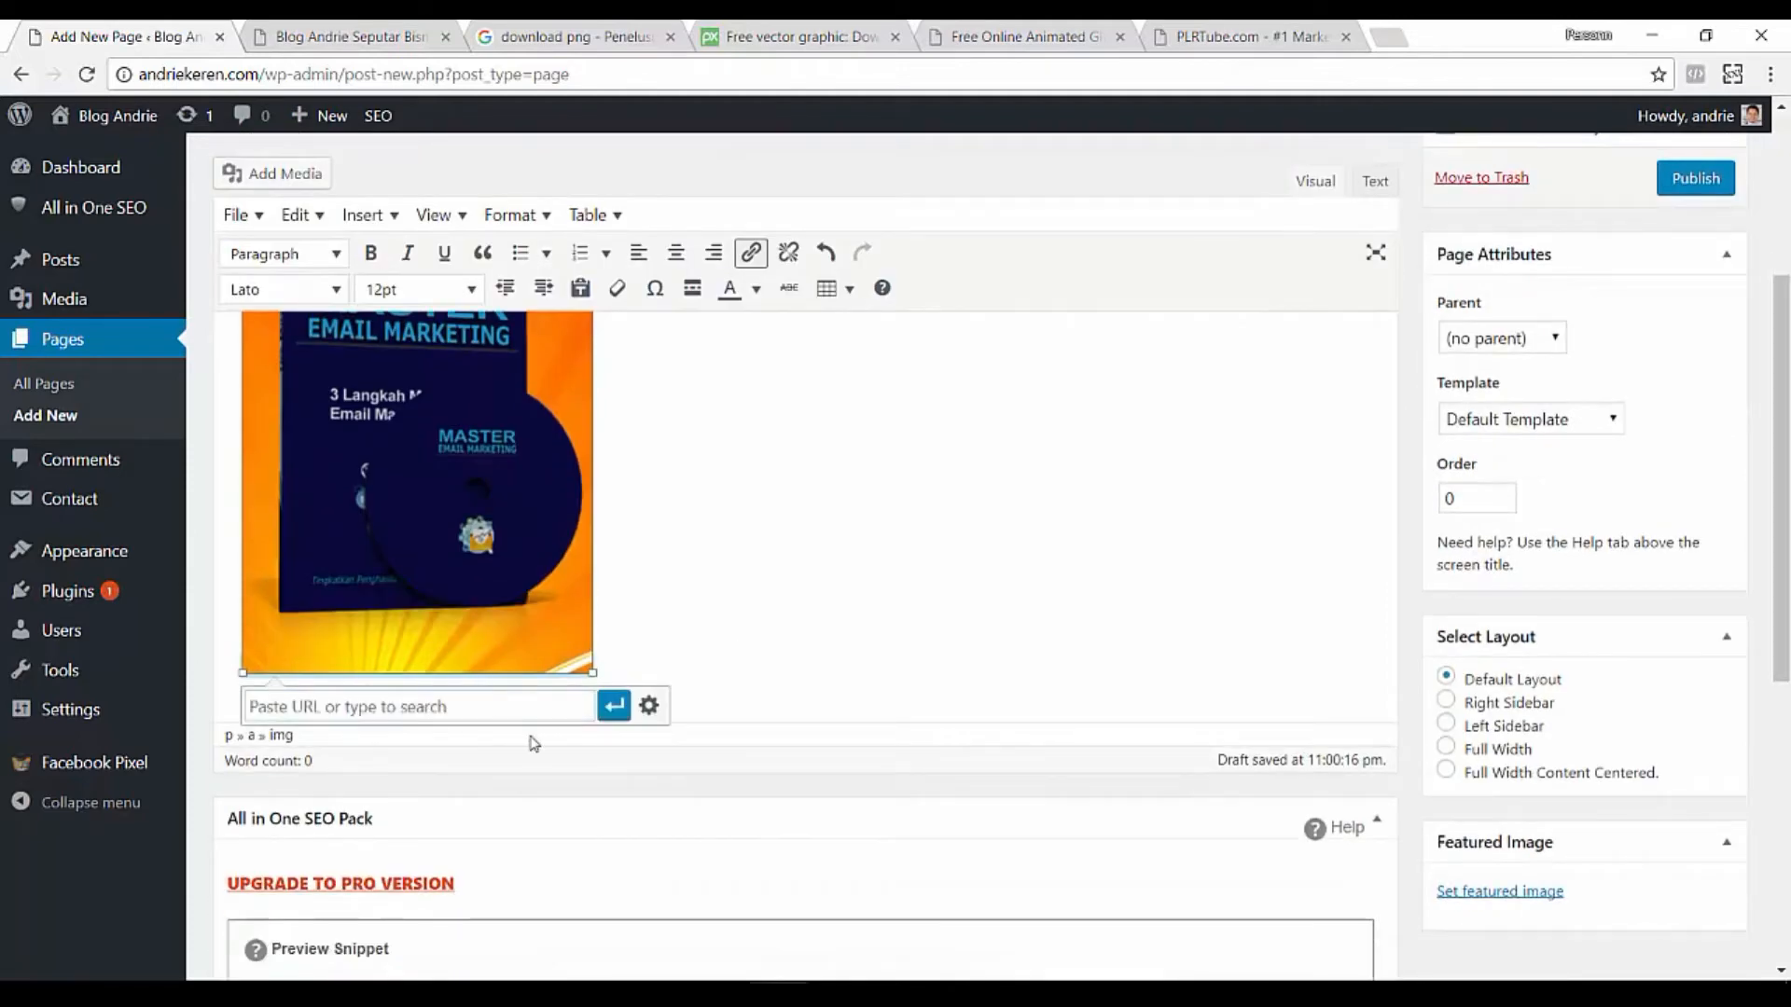
pyautogui.click(648, 705)
pyautogui.hotkey('ctrl', 'v')
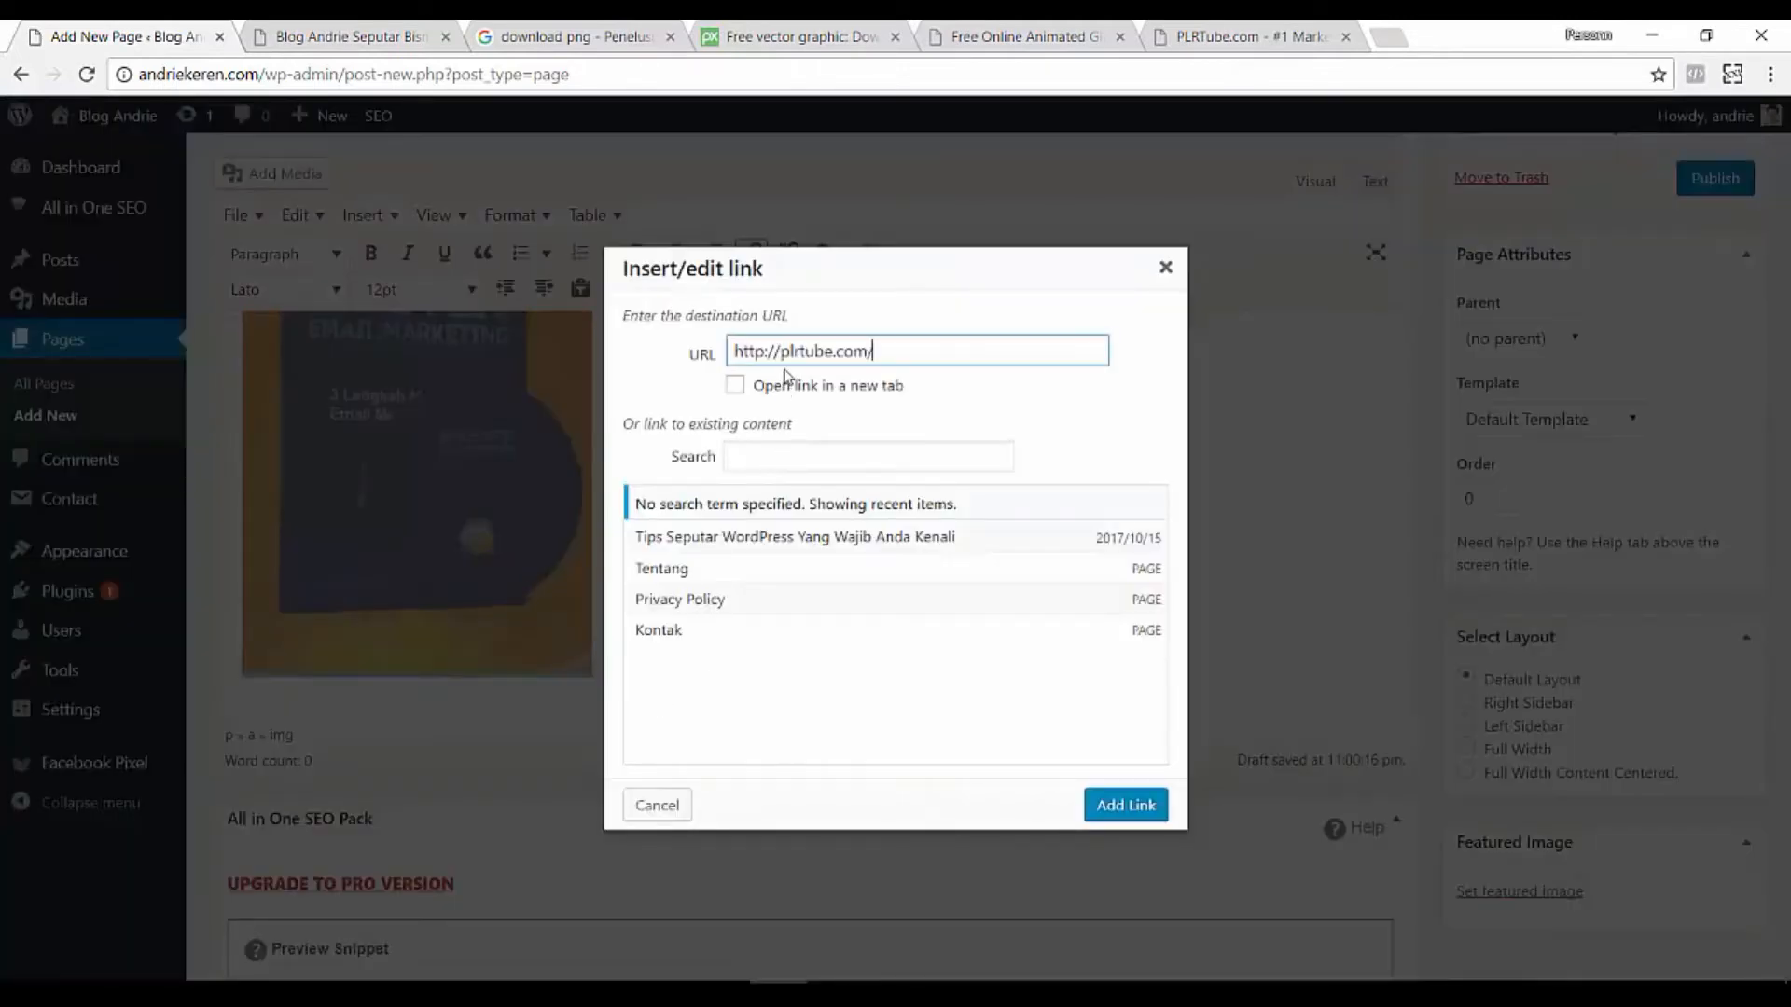
pyautogui.click(734, 386)
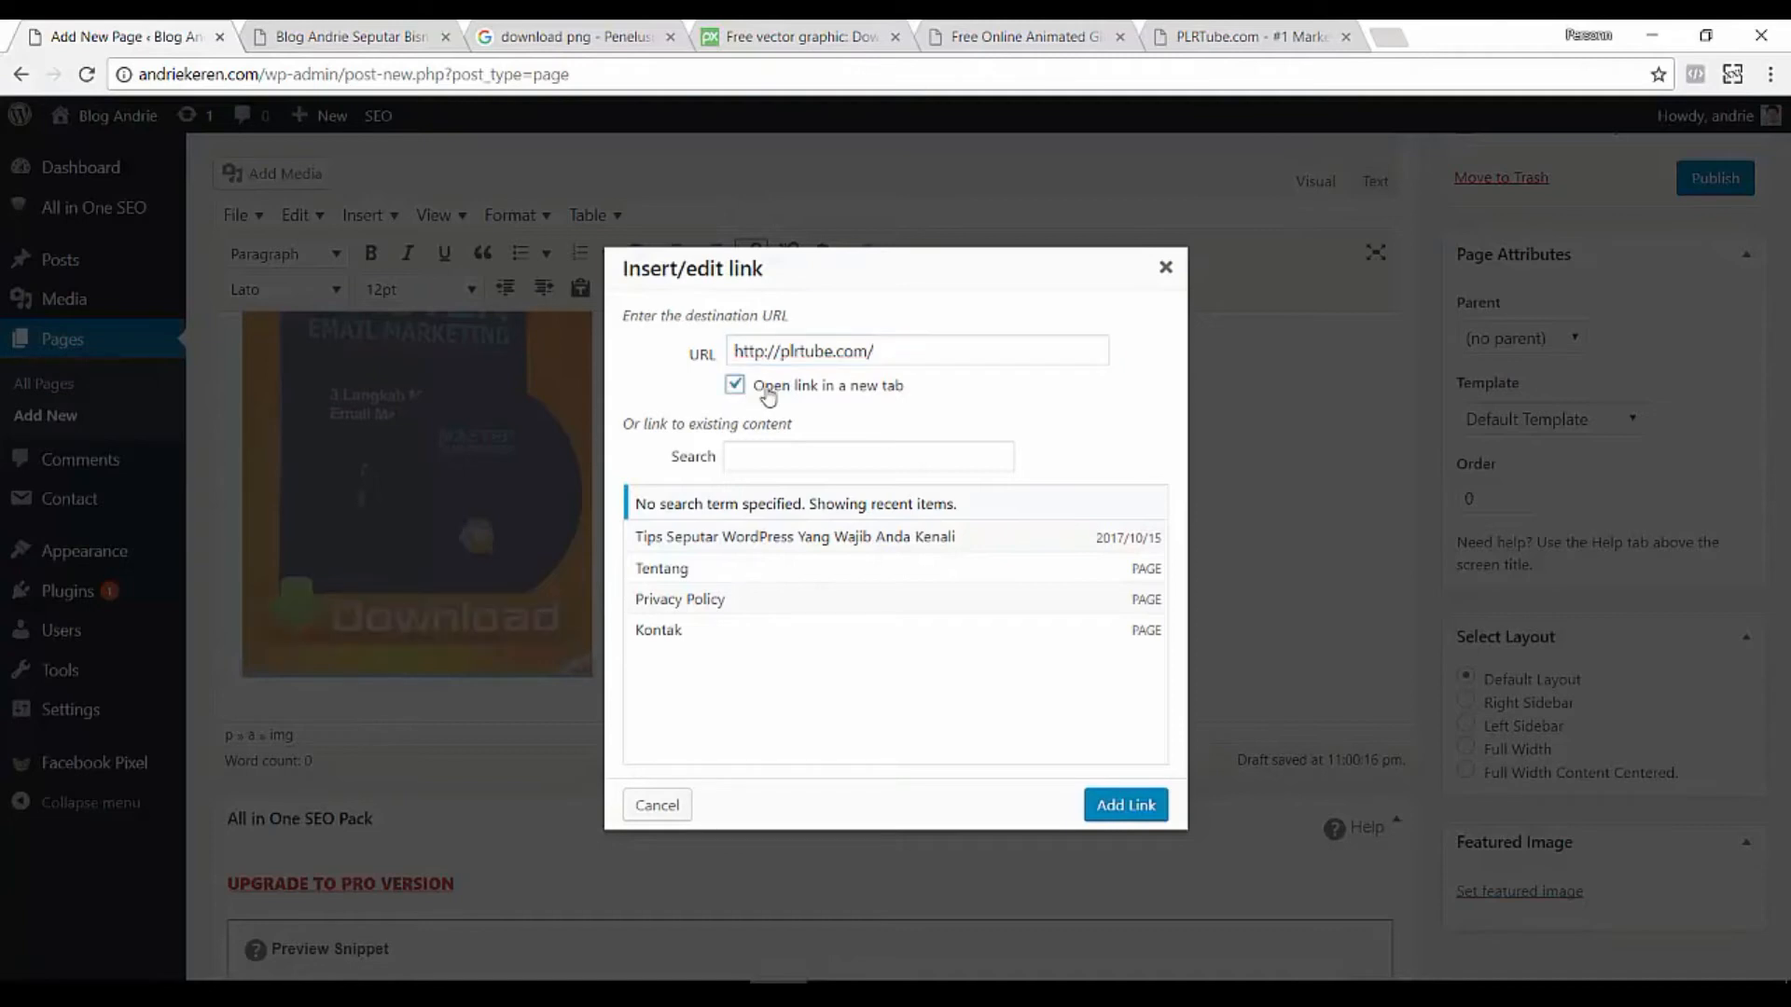
pyautogui.click(1133, 810)
pyautogui.click(1709, 186)
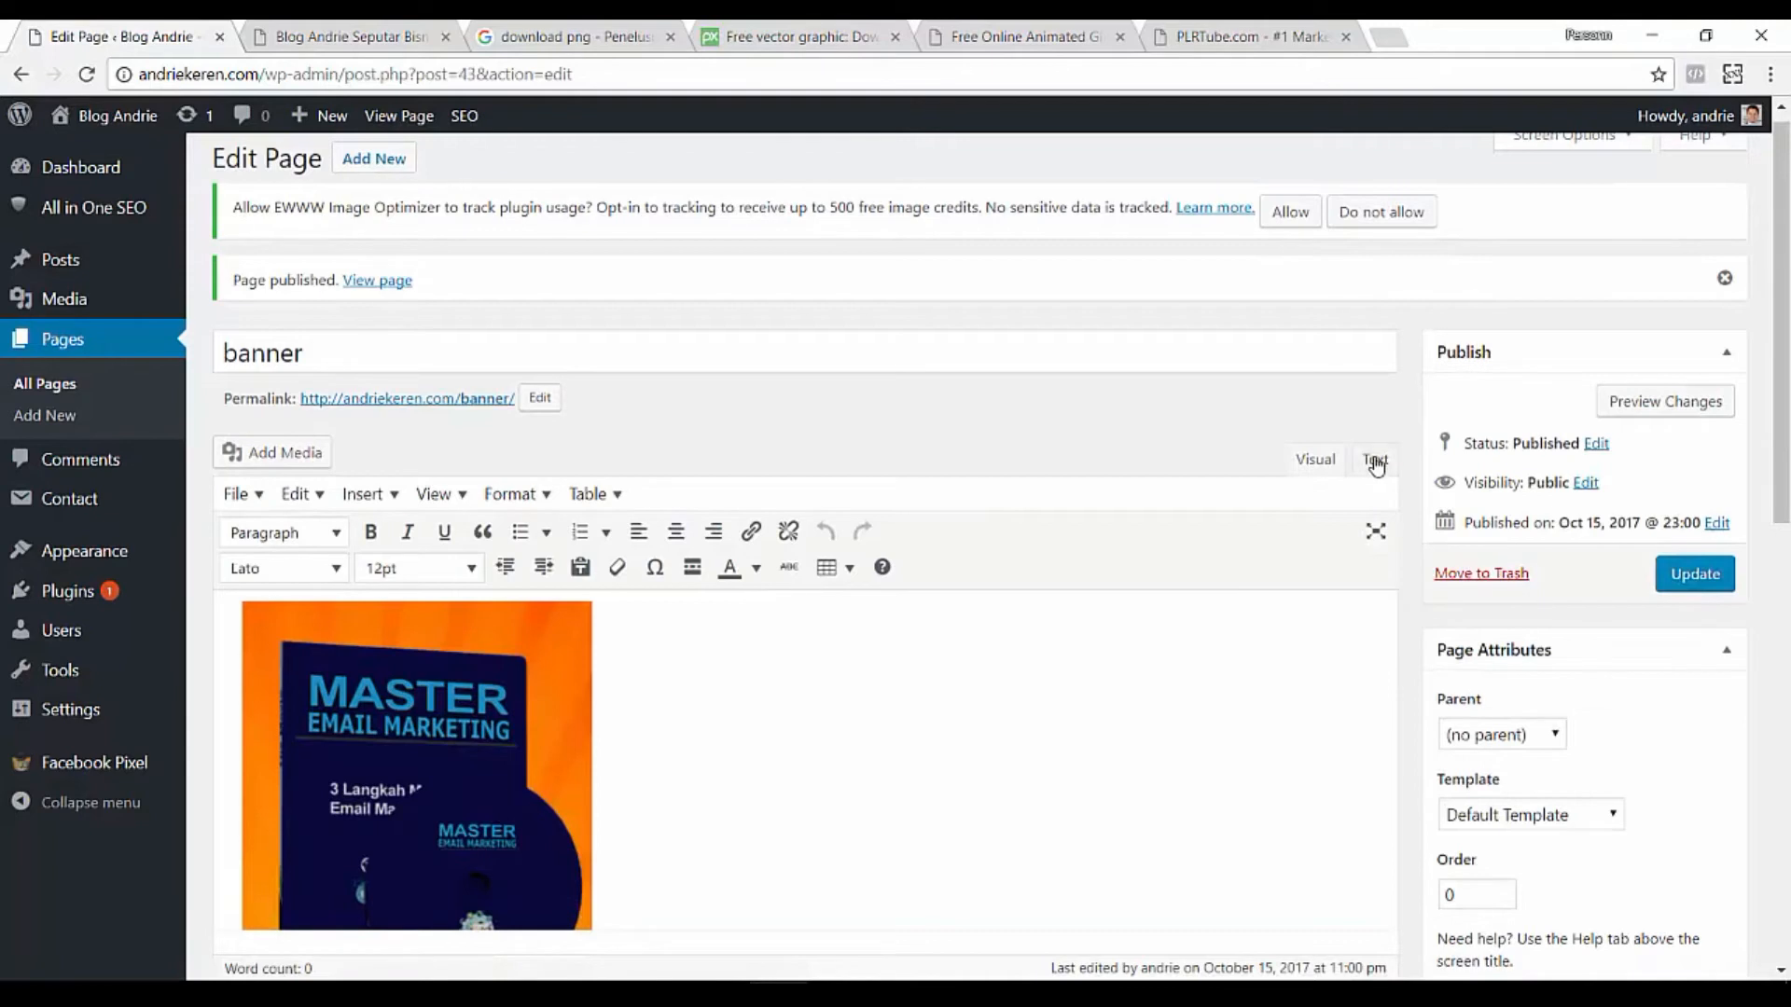
# Show the banner page's content as HTML and copy the complete linked image code.
pyautogui.click(1375, 459)
pyautogui.moveTo(1008, 582); pyautogui.dragTo(230, 539)
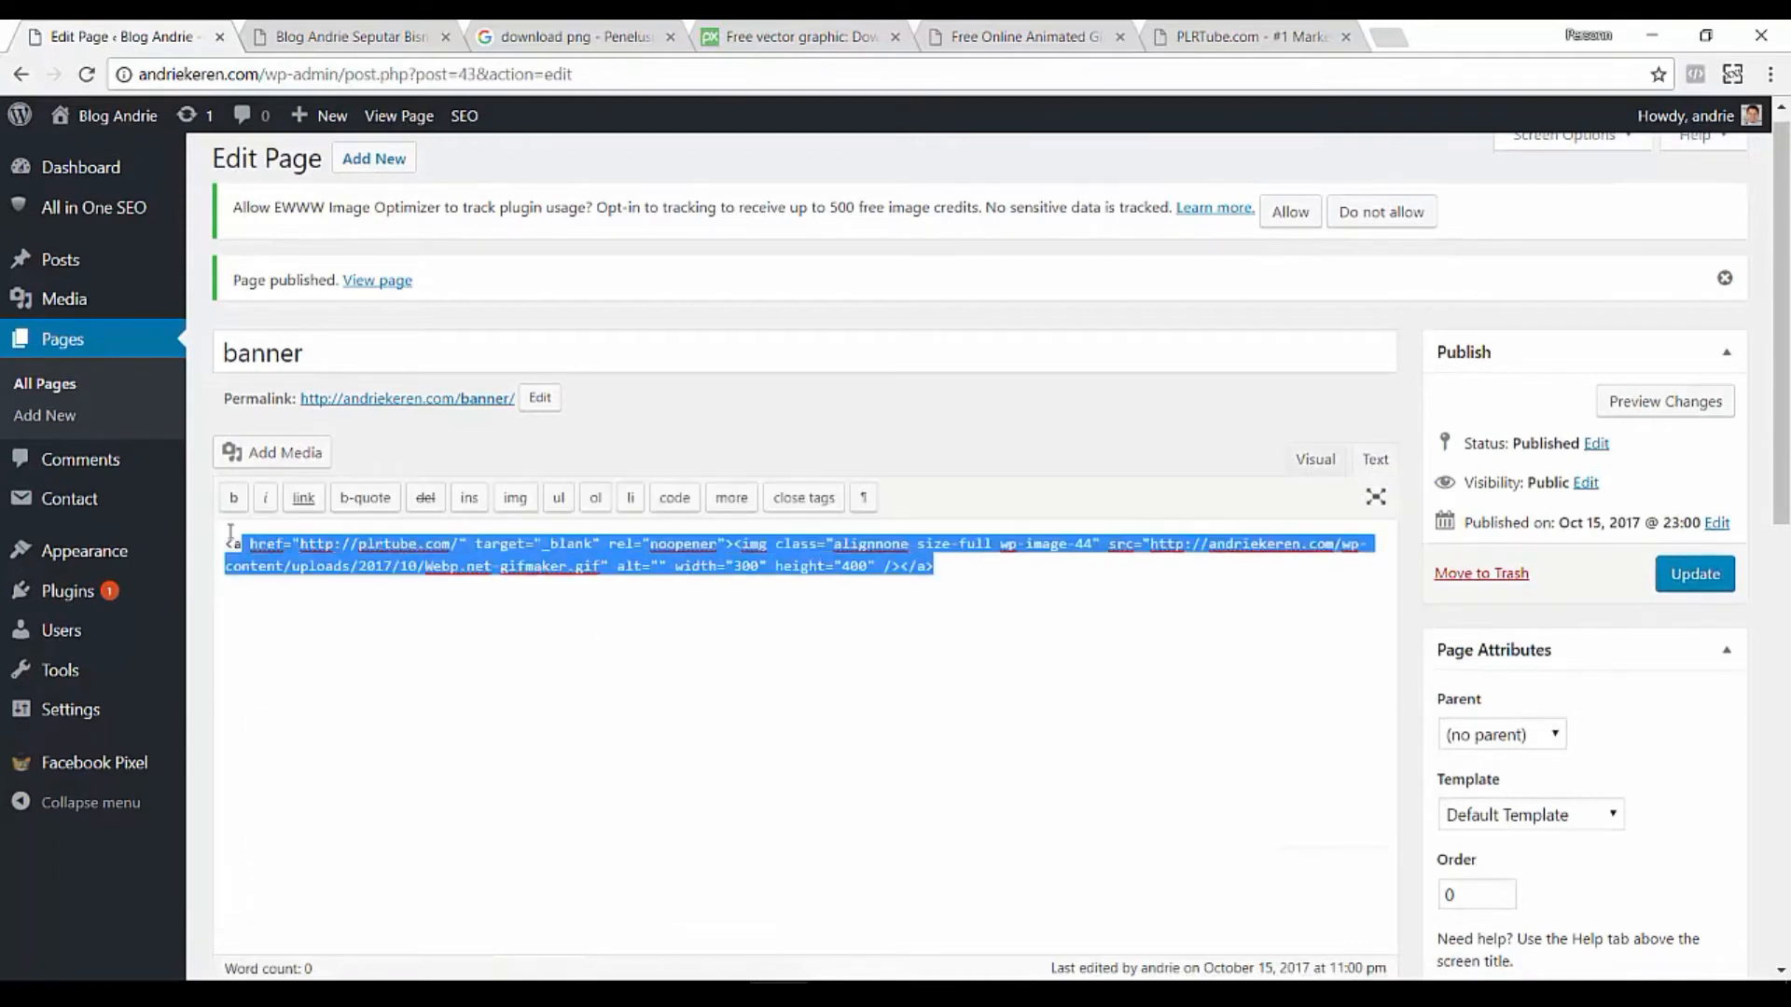
pyautogui.rightClick(317, 564)
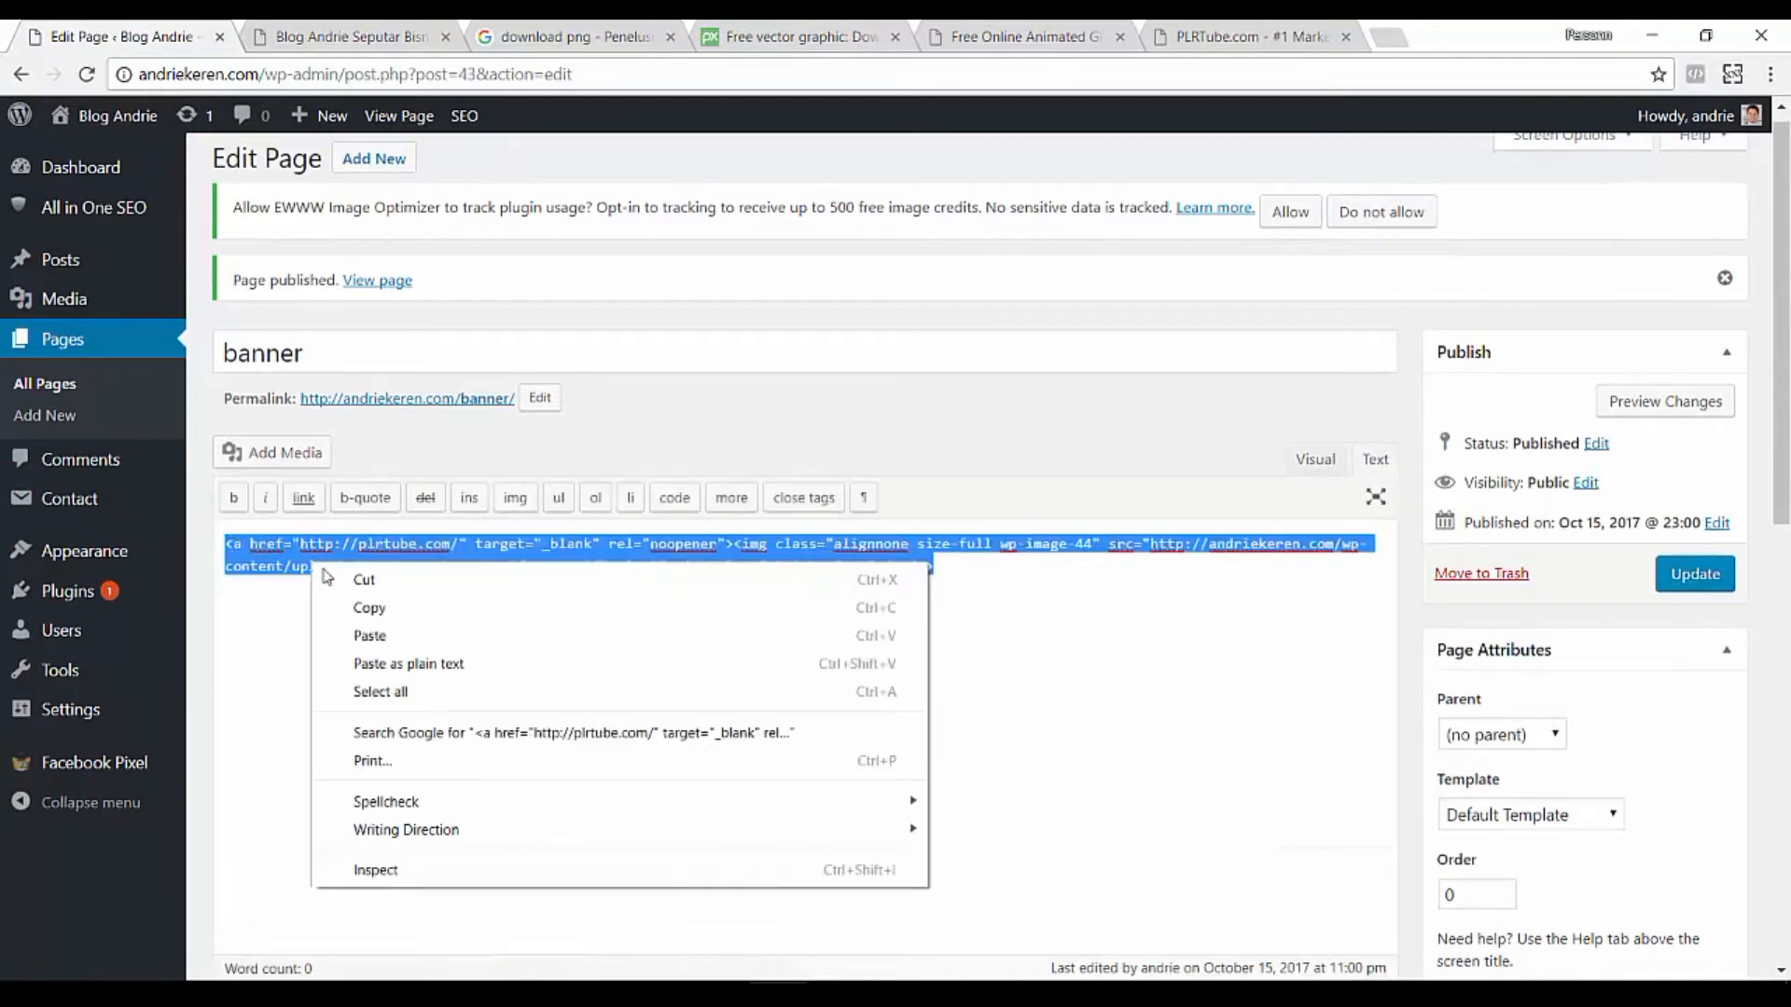
pyautogui.click(352, 609)
# Go to the blog's widget settings and add a Text widget to the Main Sidebar below Recent Posts.
pyautogui.moveTo(125, 554)
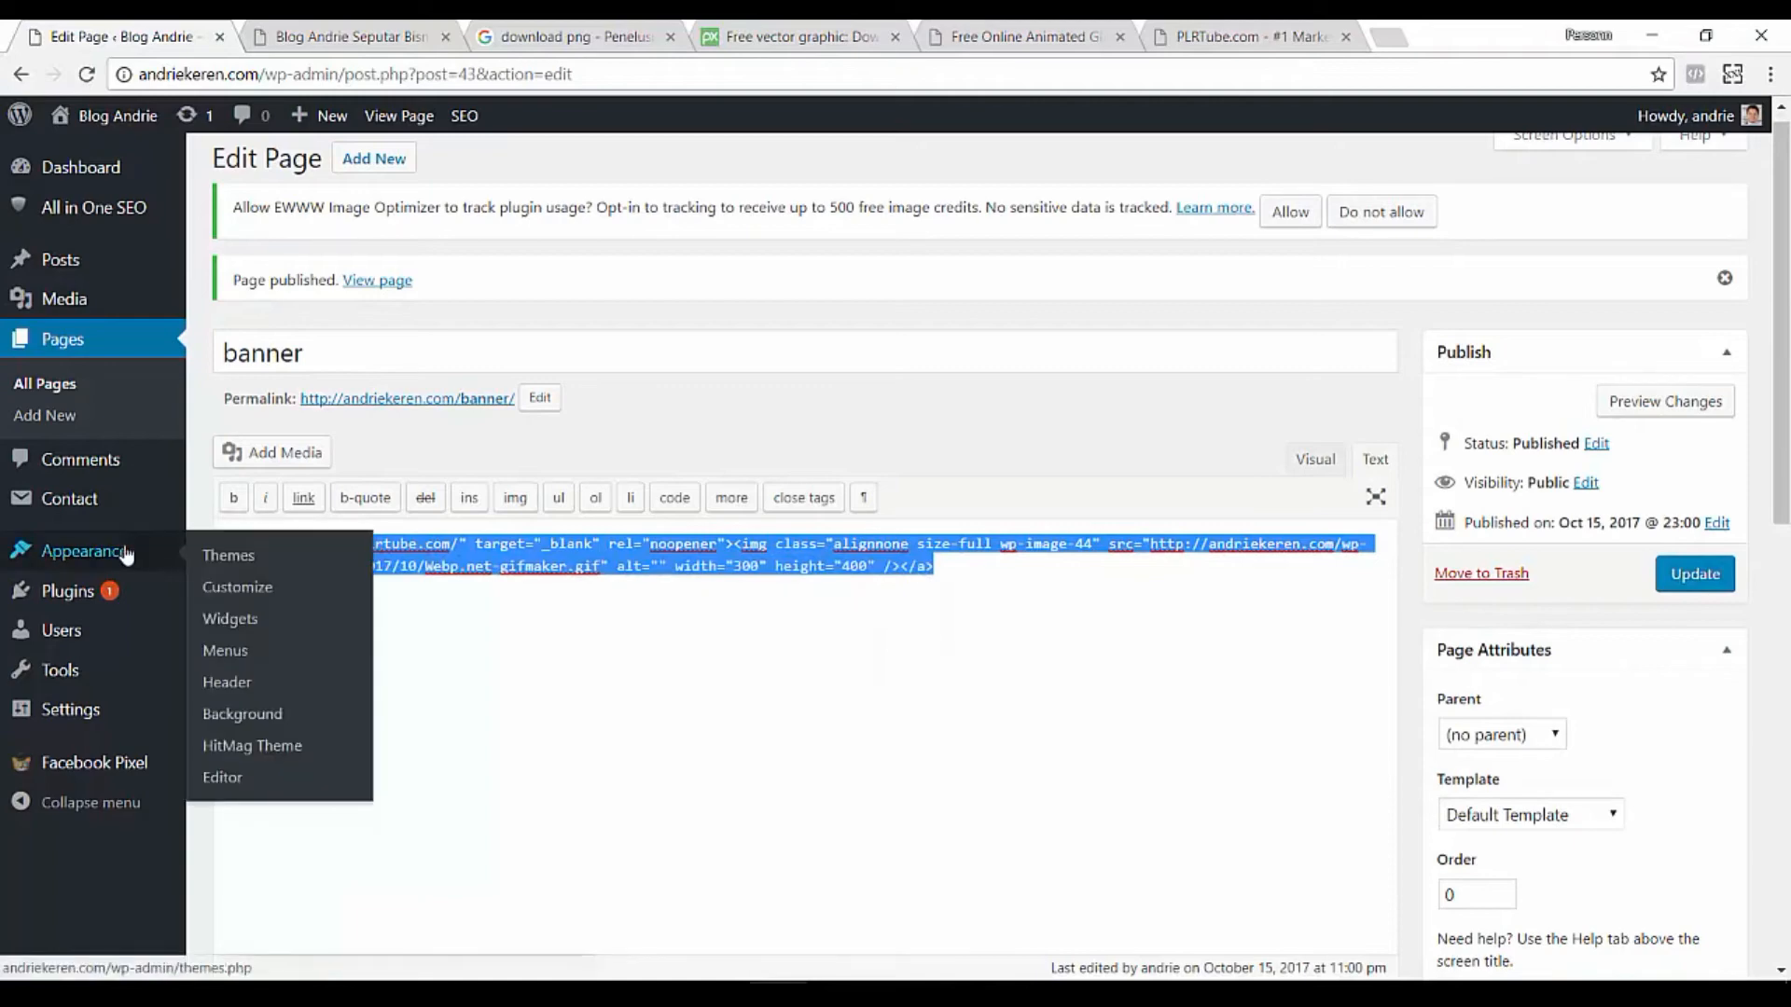
pyautogui.click(230, 619)
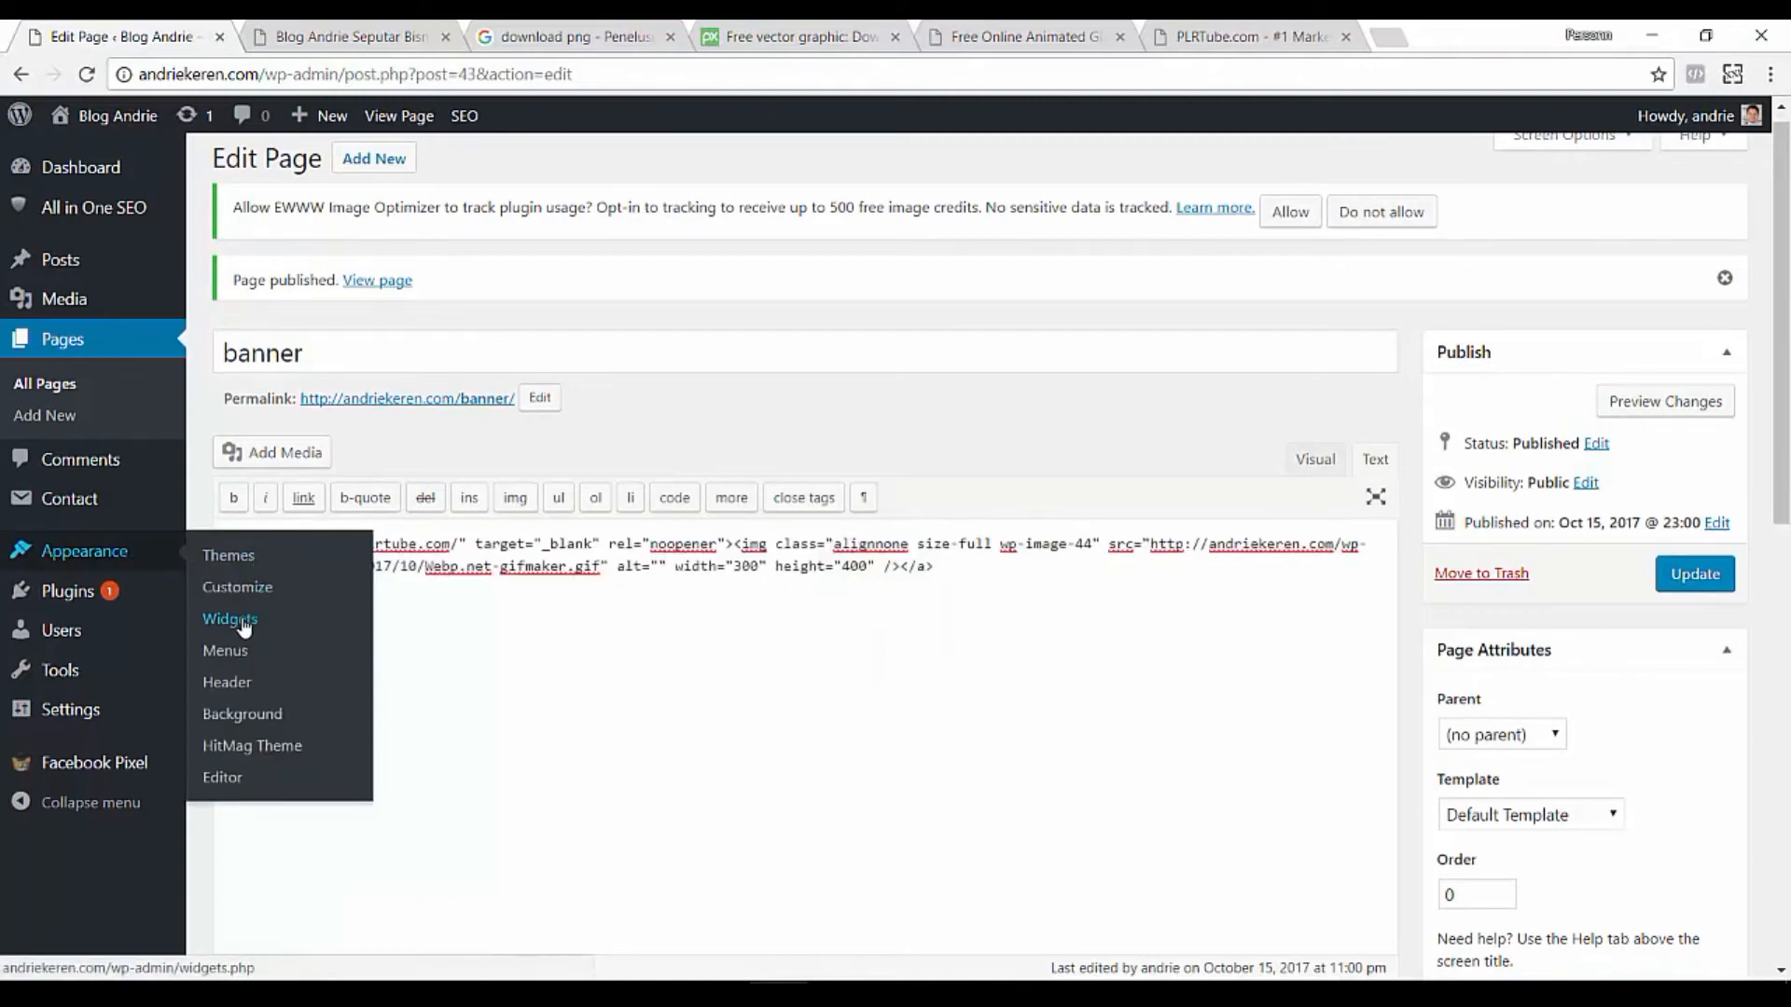
pyautogui.scroll(-8, 1008, 600)
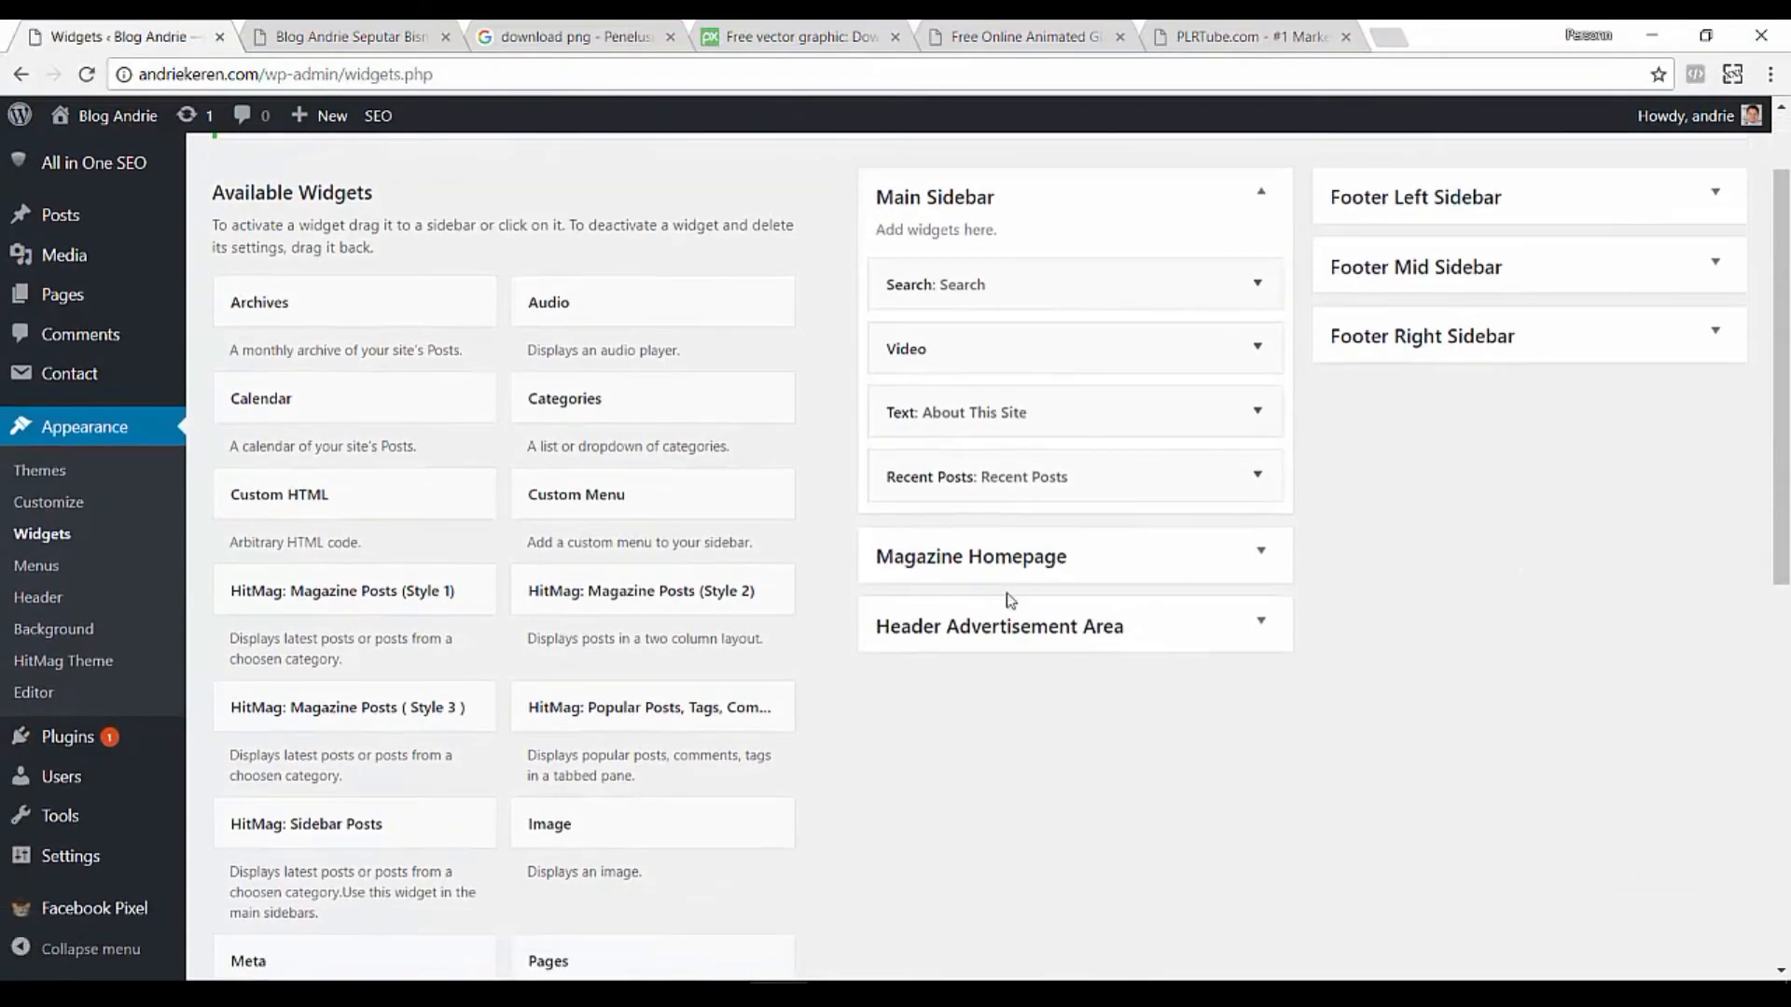
pyautogui.moveTo(633, 567); pyautogui.dragTo(1023, 651)
pyautogui.scroll(8, 1131, 635)
pyautogui.scroll(-3, 959, 671)
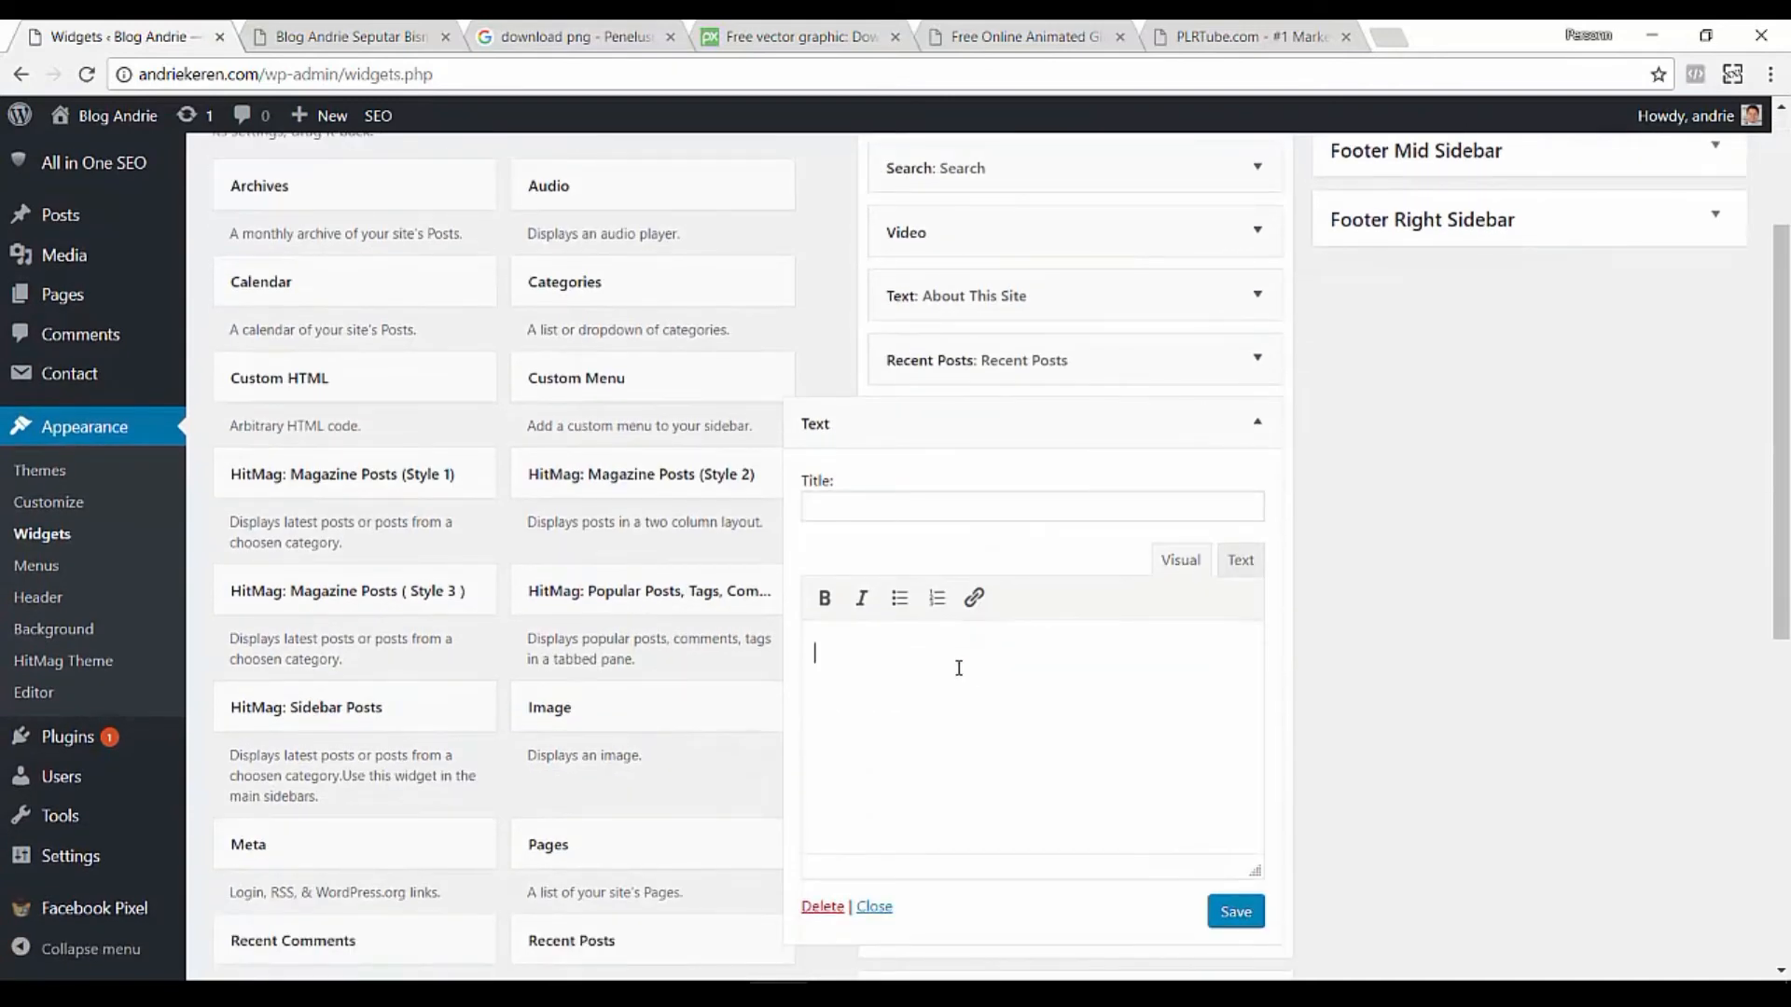
# Try to paste the banner code into the Text widget's visual editor, and clear the pasted content.
pyautogui.rightClick(959, 668)
pyautogui.click(1031, 479)
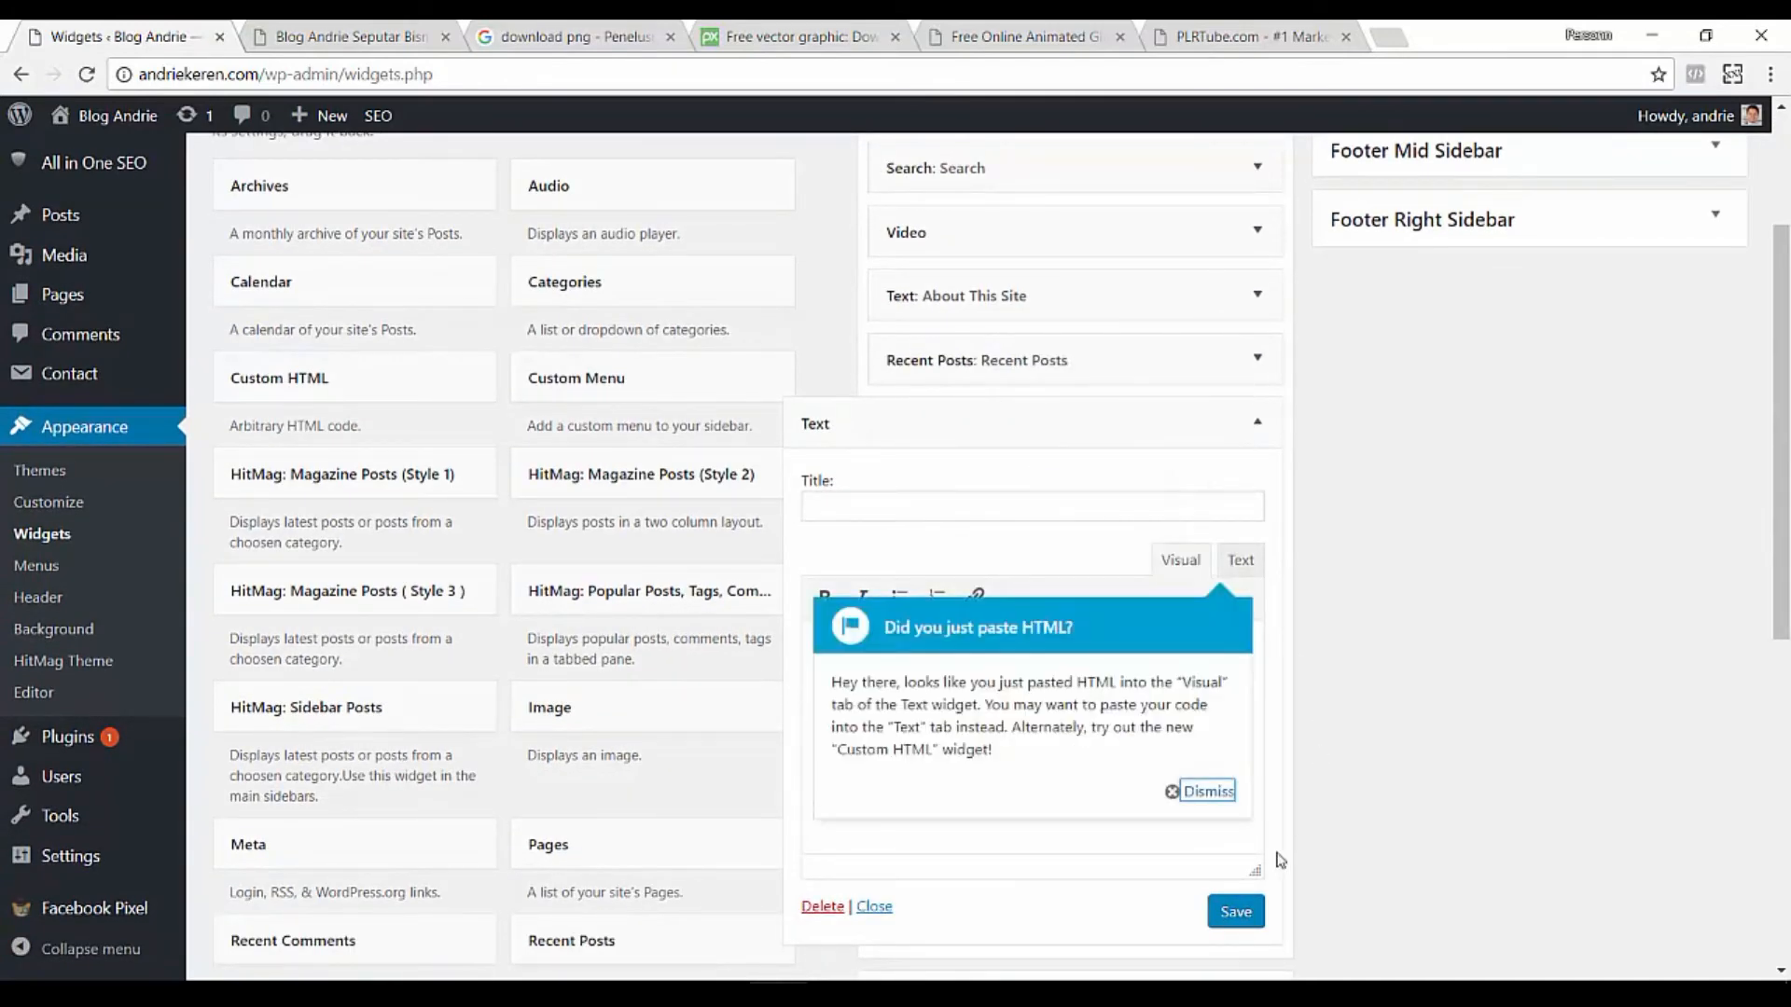
pyautogui.click(1209, 791)
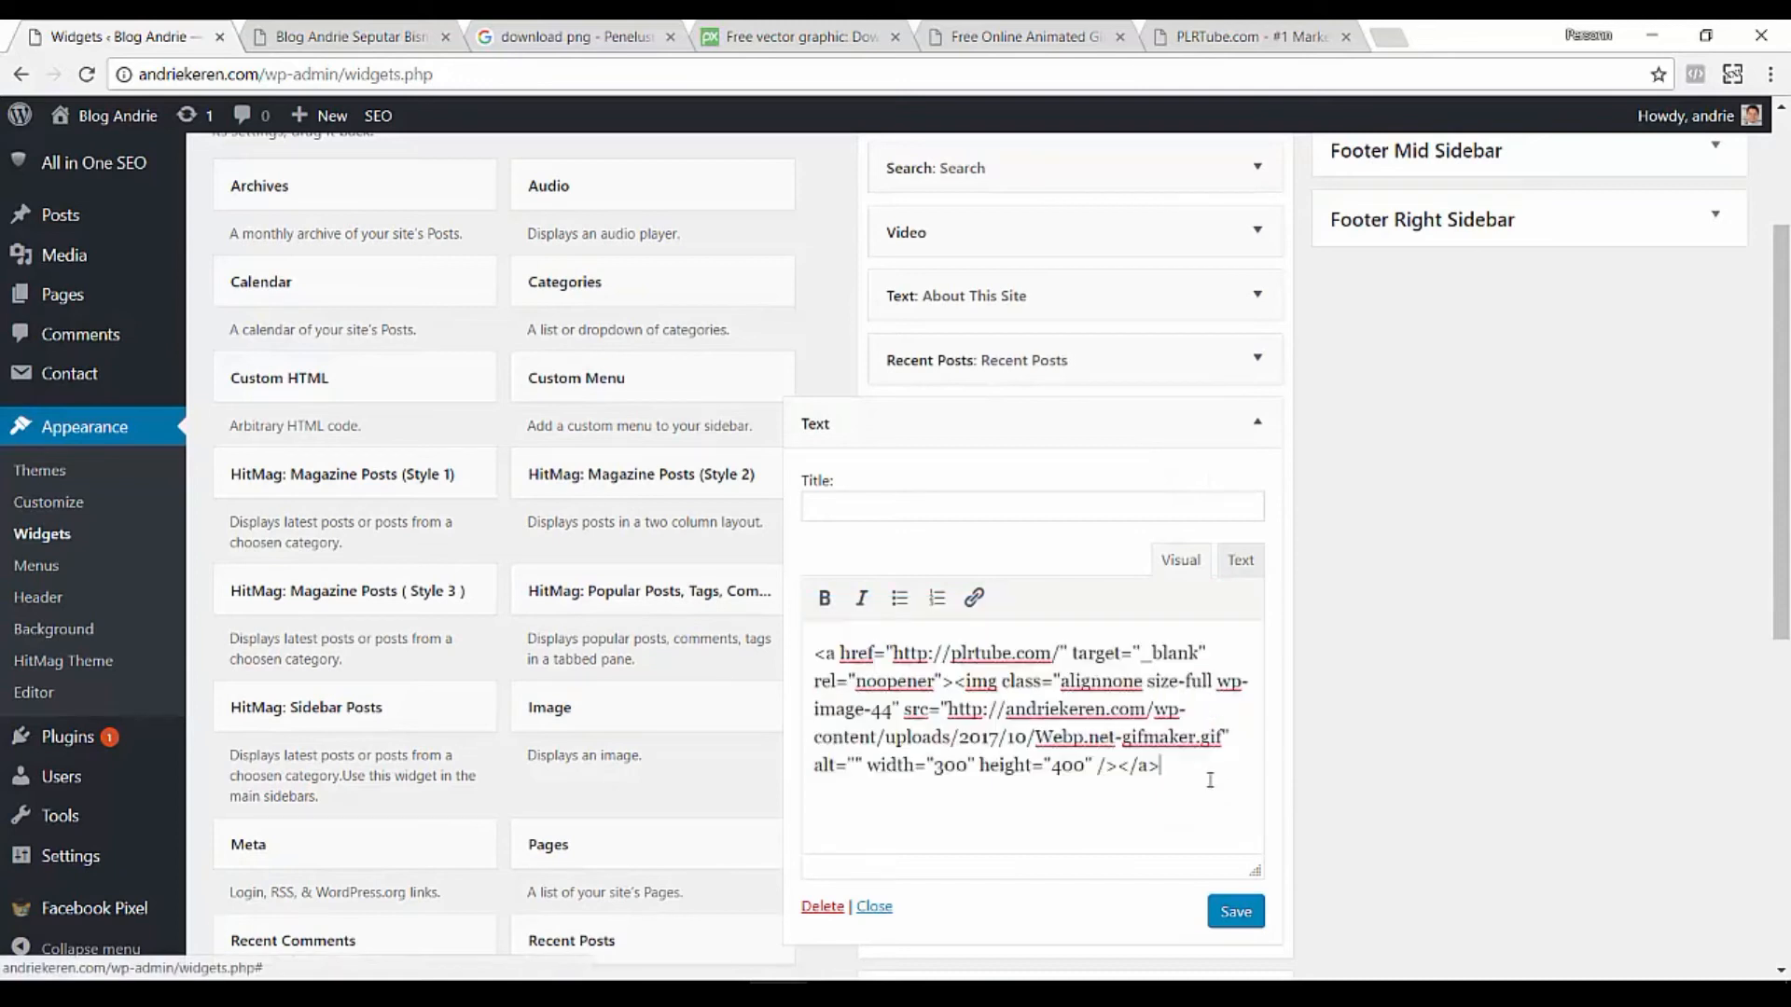
pyautogui.click(1241, 567)
pyautogui.hotkey('ctrl', 'a')
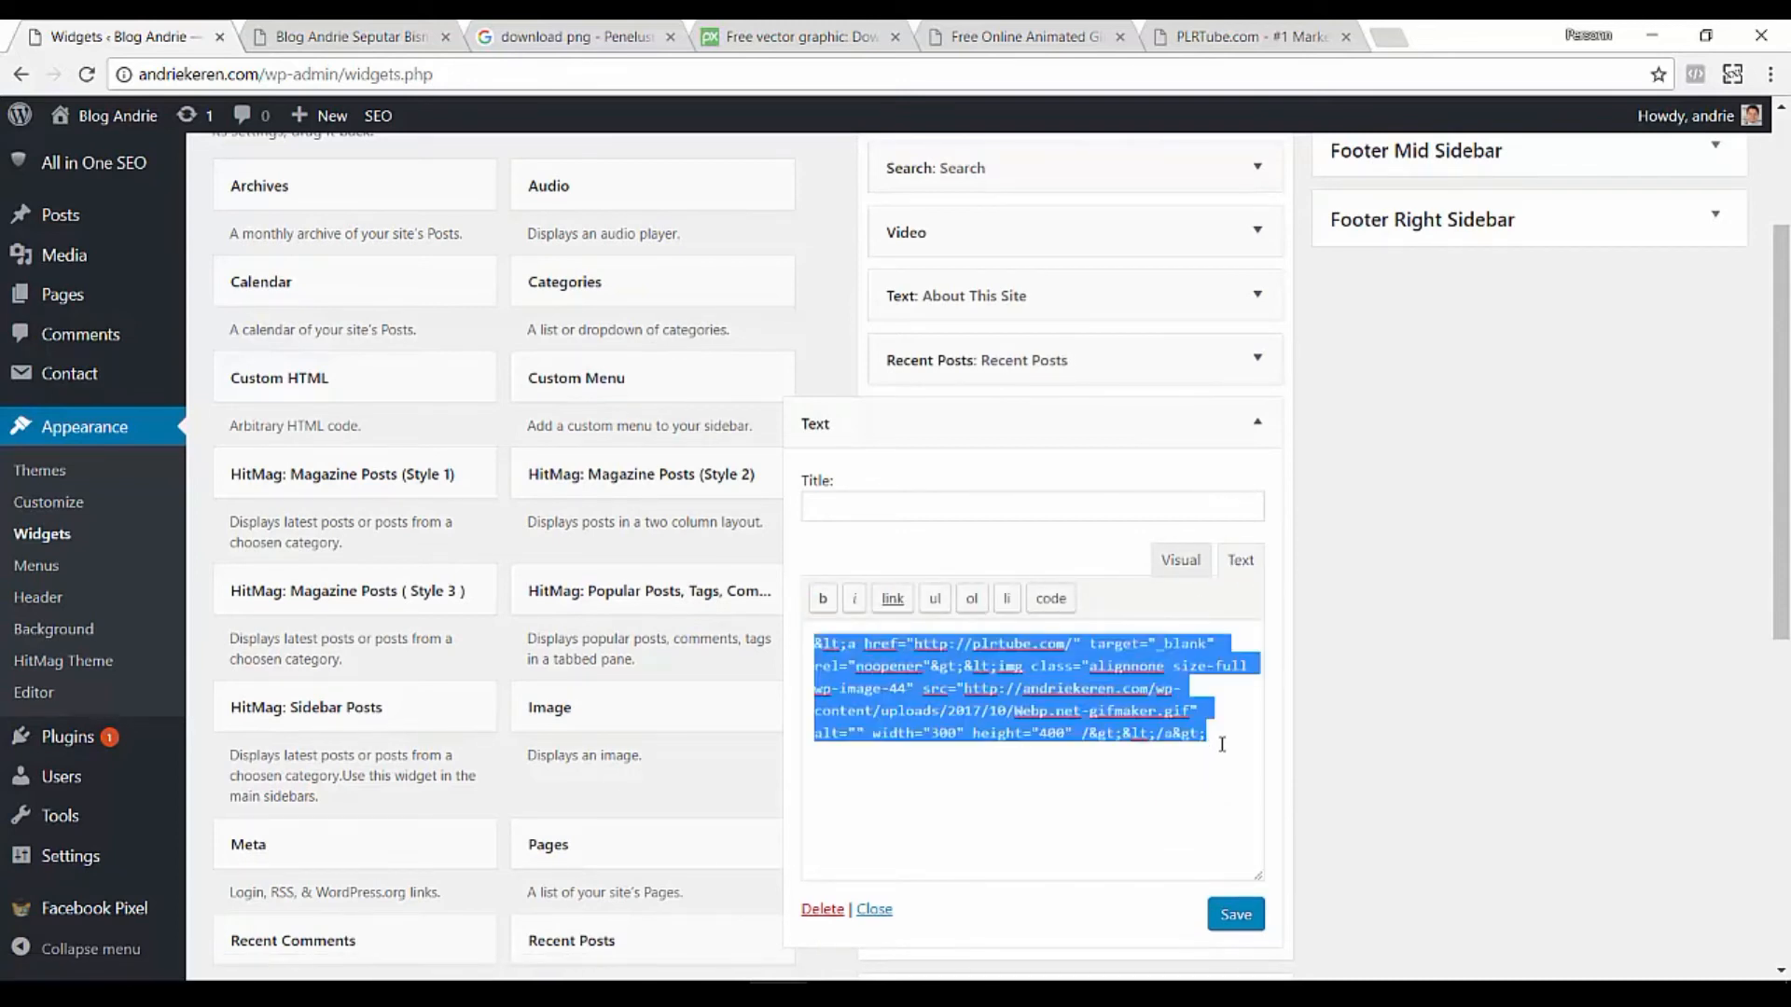
pyautogui.press('Delete')
pyautogui.click(1180, 560)
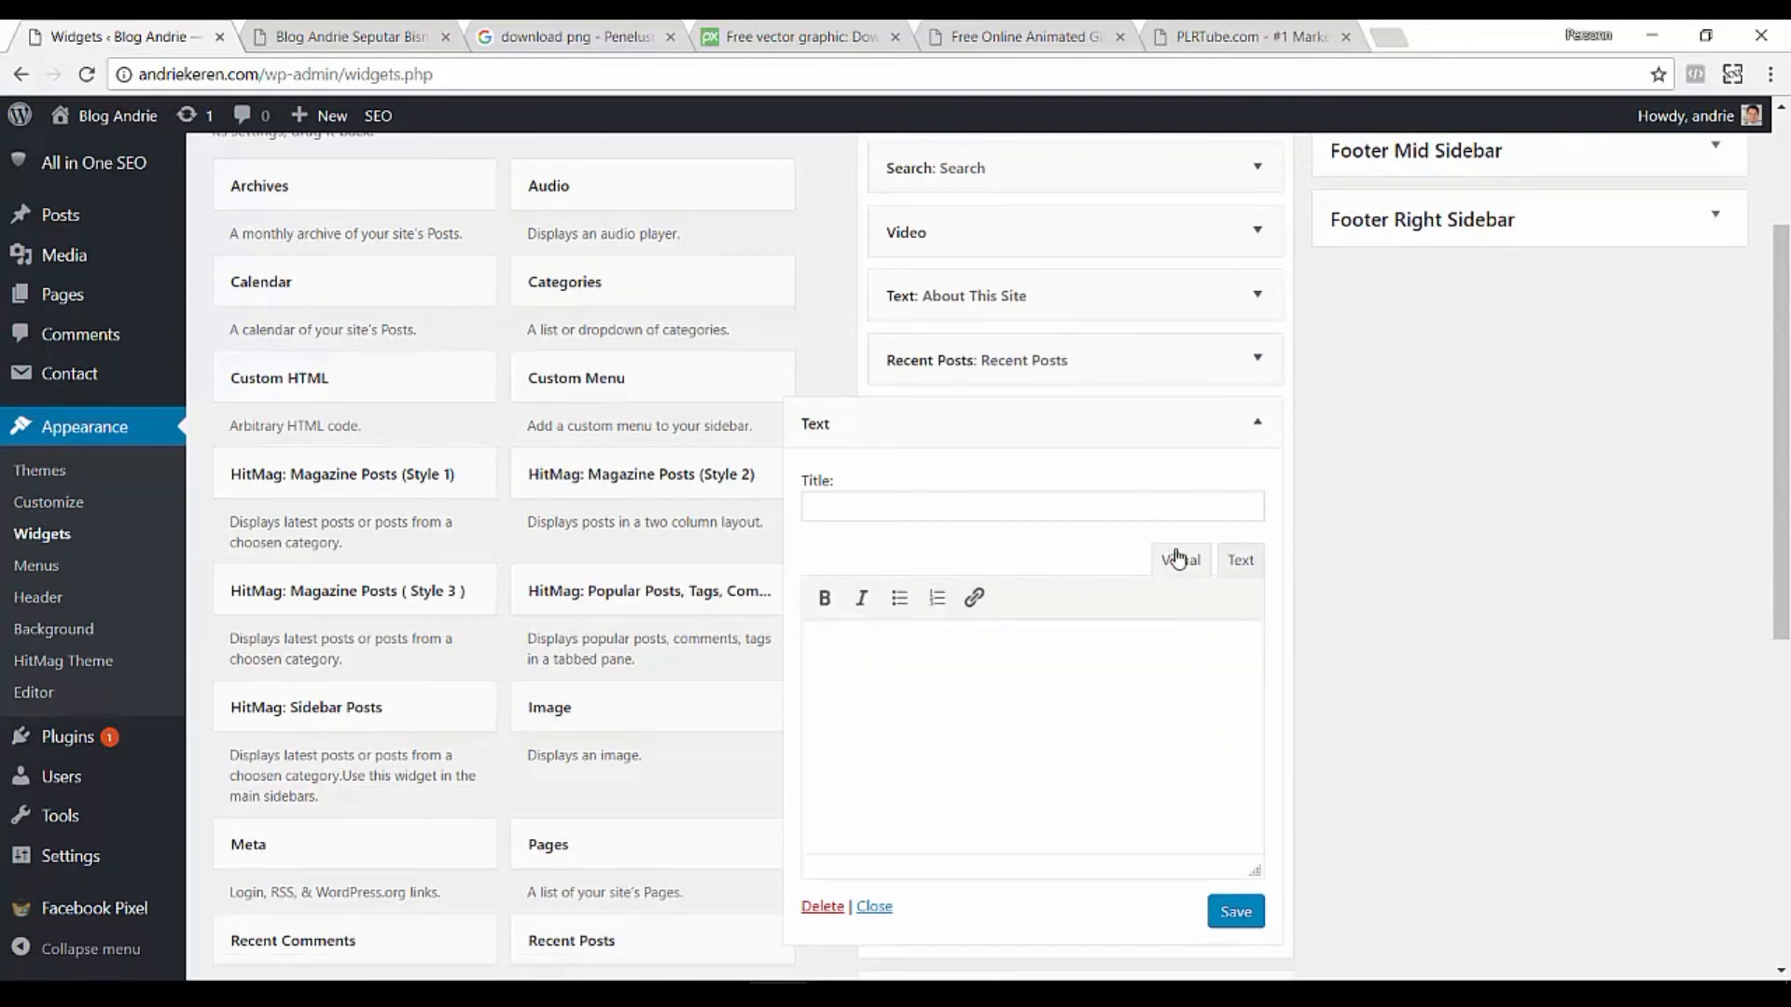
# Paste the banner HTML into the Text widget in Text mode and save the widget.
pyautogui.click(1231, 563)
pyautogui.rightClick(972, 664)
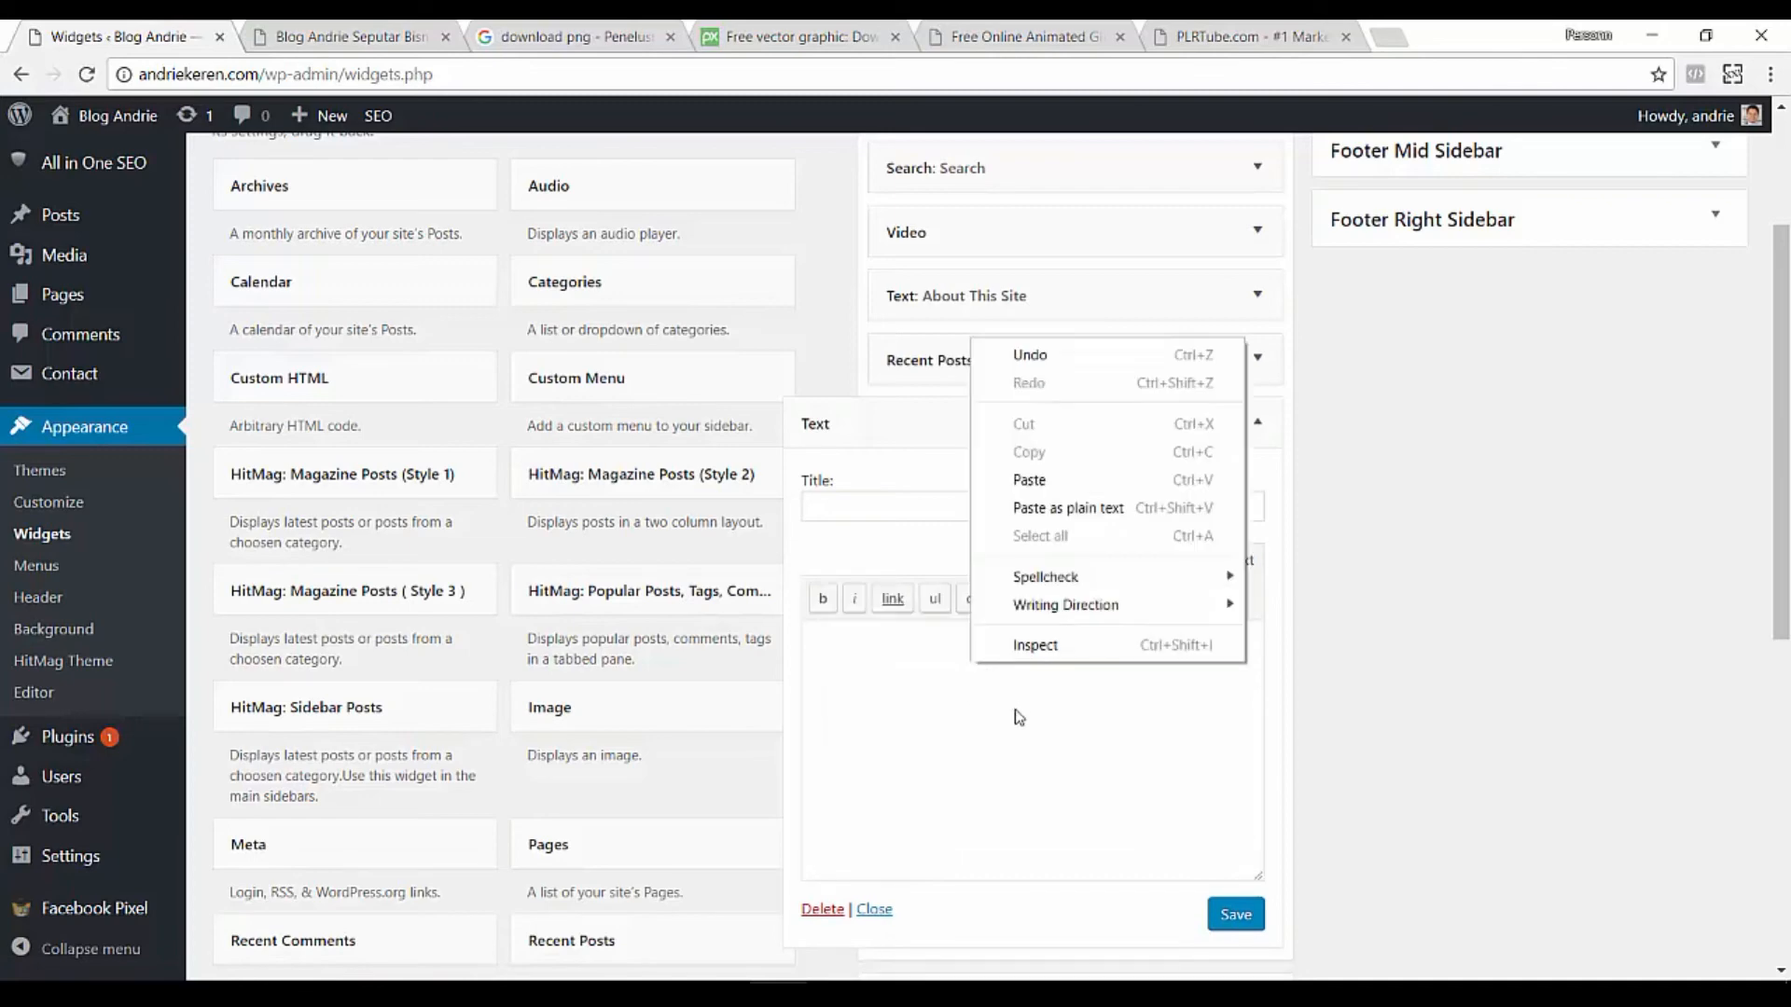
pyautogui.click(1026, 480)
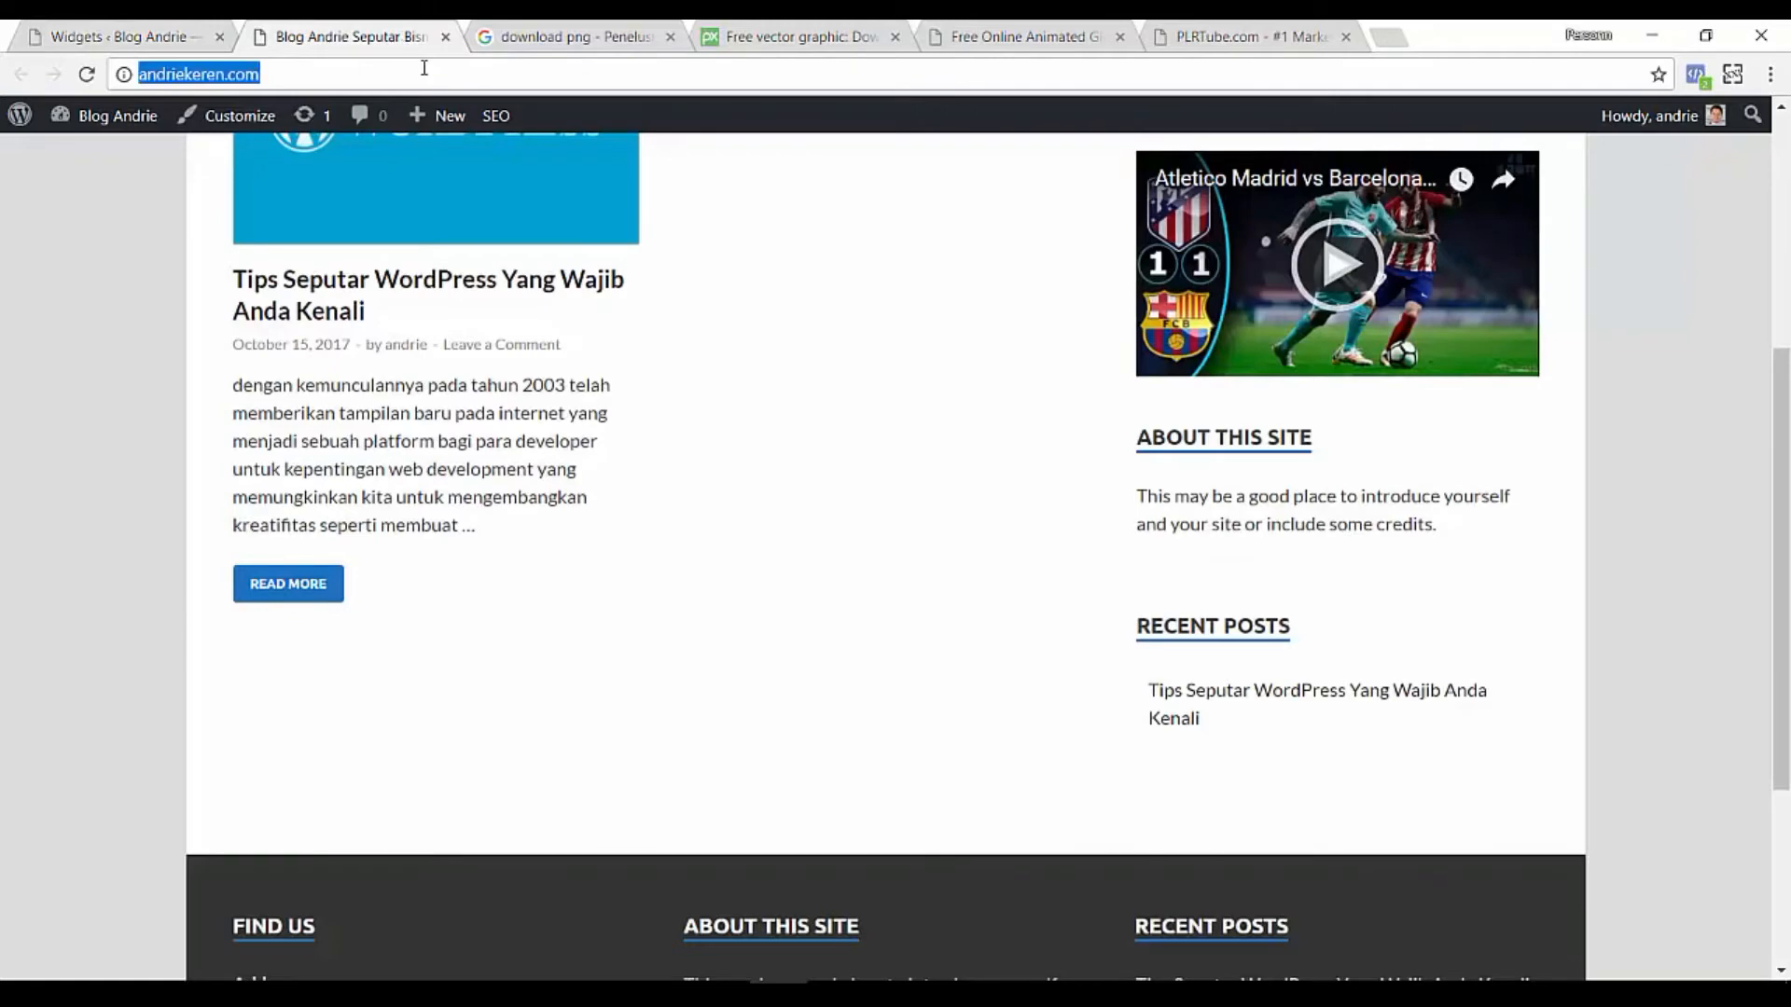
# Reload the blog's homepage and check the animated banner in the sidebar.
pyautogui.press('Return')
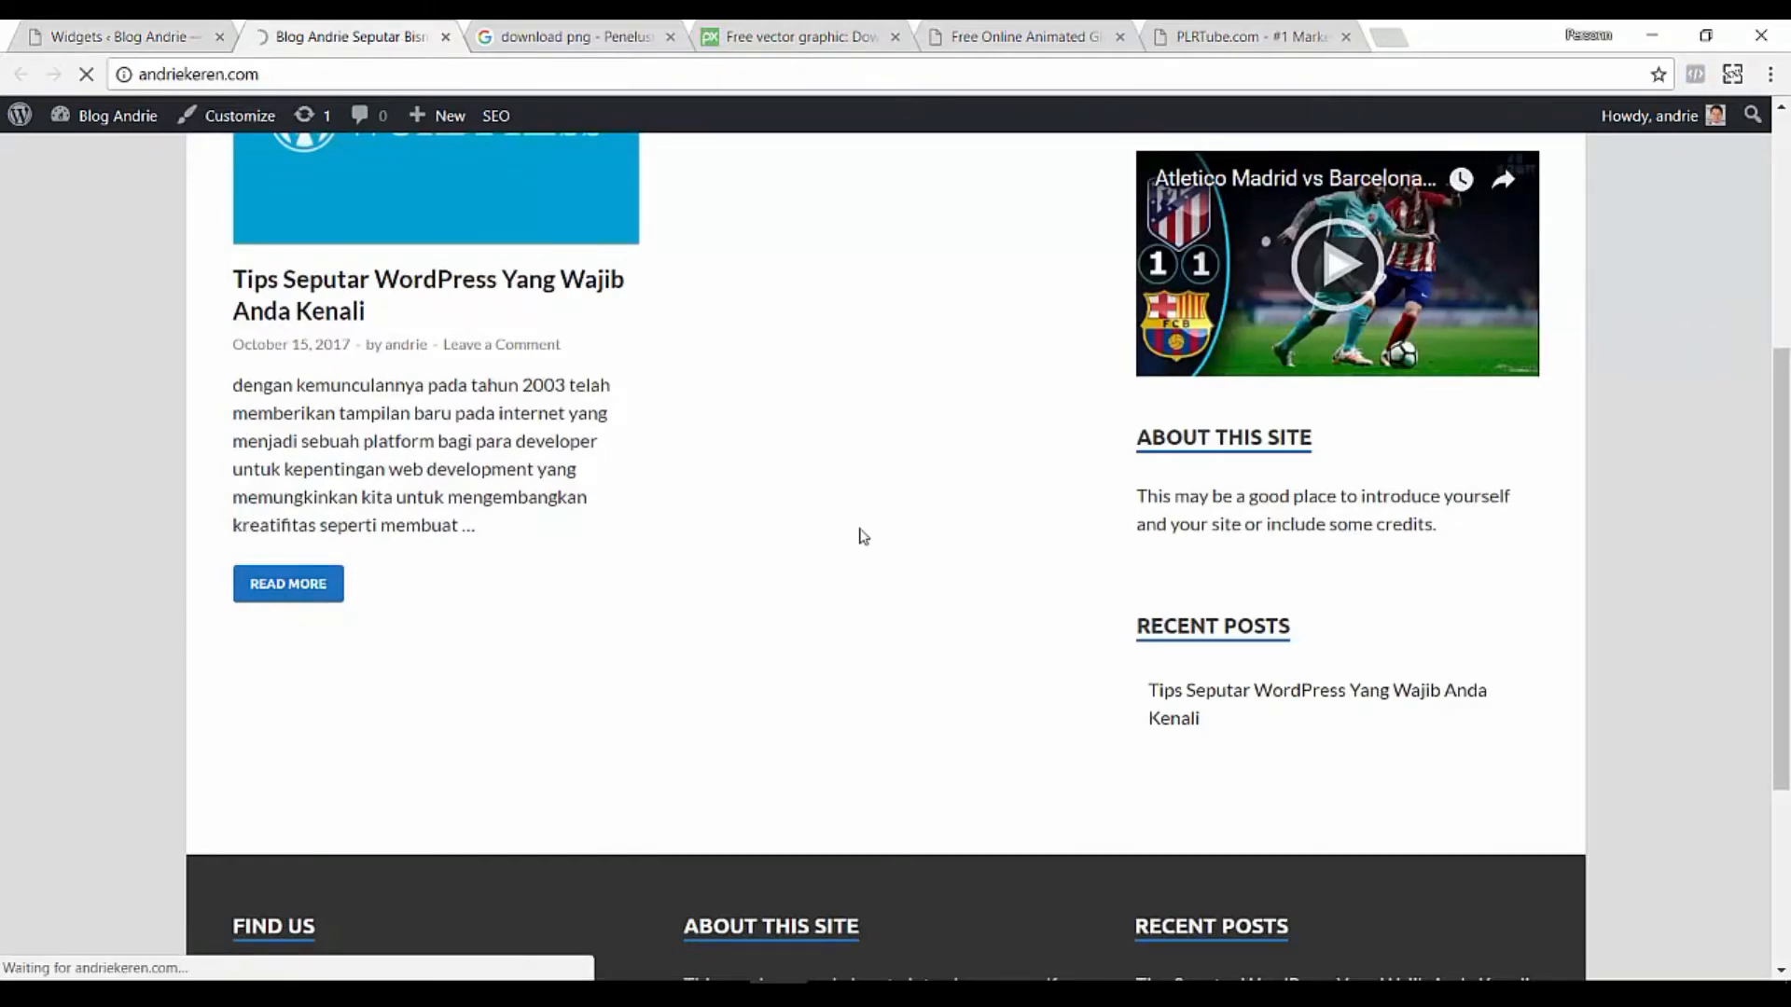
pyautogui.scroll(-4, 863, 536)
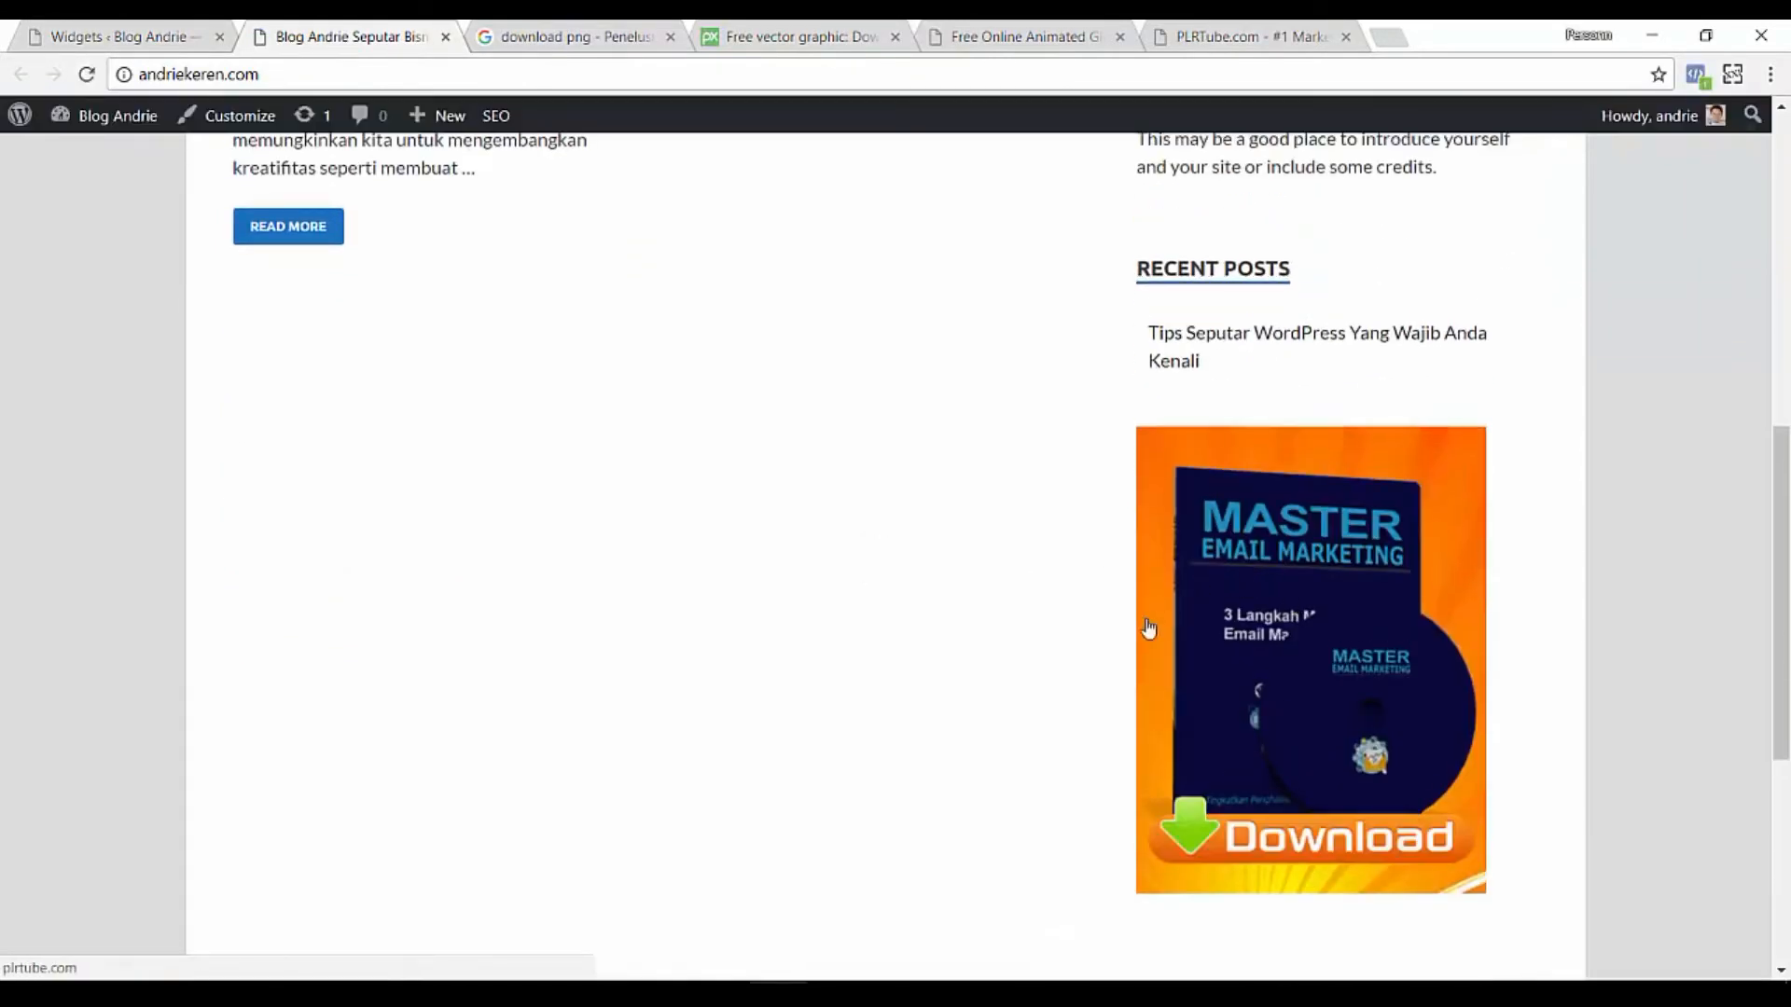
pyautogui.scroll(8, 1073, 625)
pyautogui.scroll(-5, 960, 588)
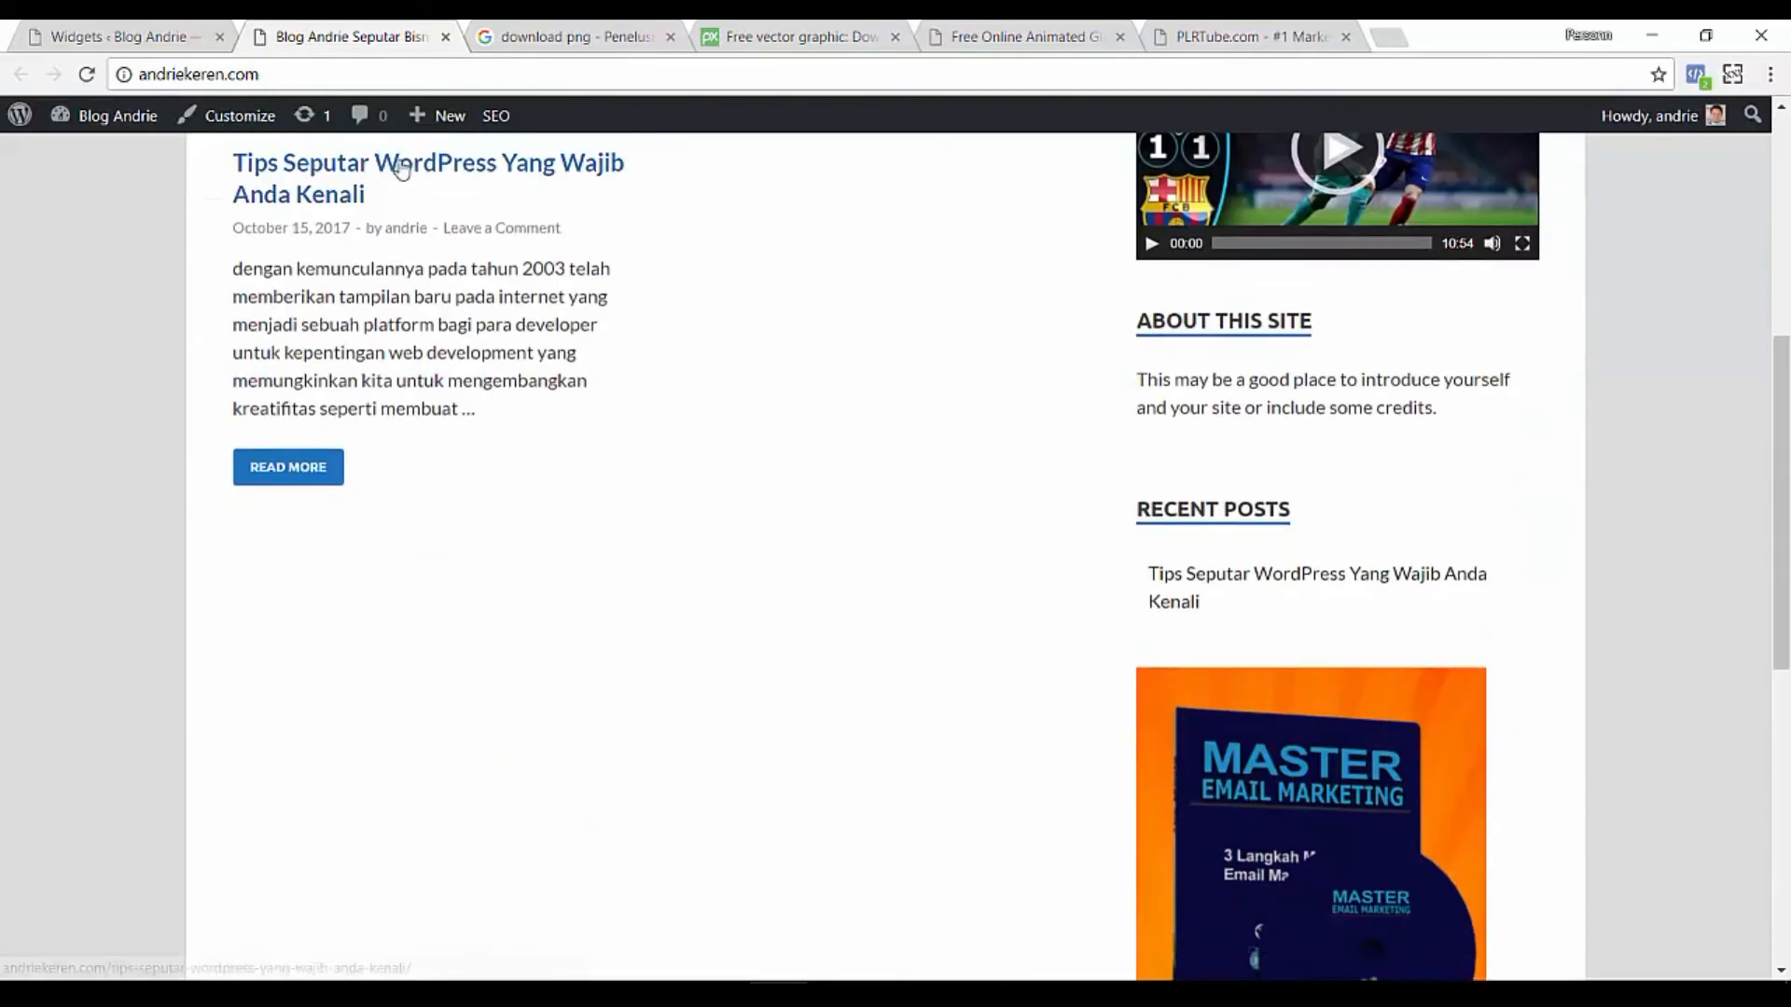
# Open the post "Tips Seputar WordPress Yang Wajib Anda Kenali" and check the banner beside the article.
pyautogui.click(401, 168)
pyautogui.scroll(-5, 429, 449)
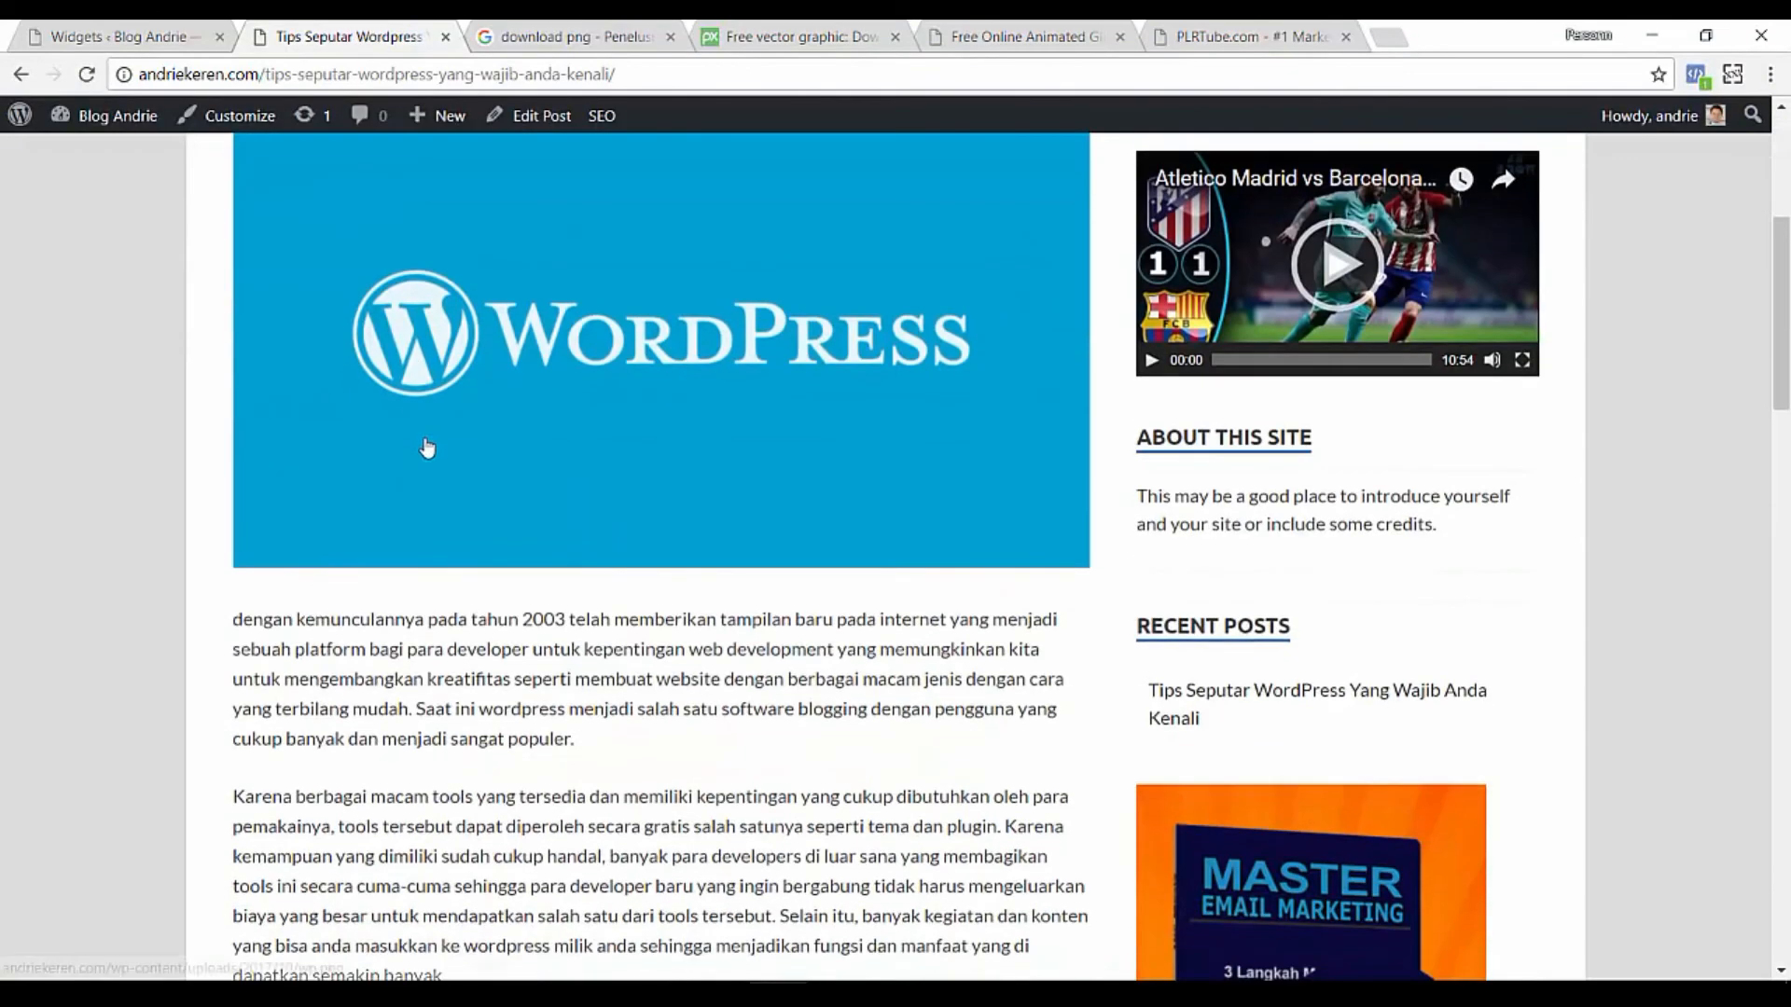
pyautogui.scroll(-4, 426, 448)
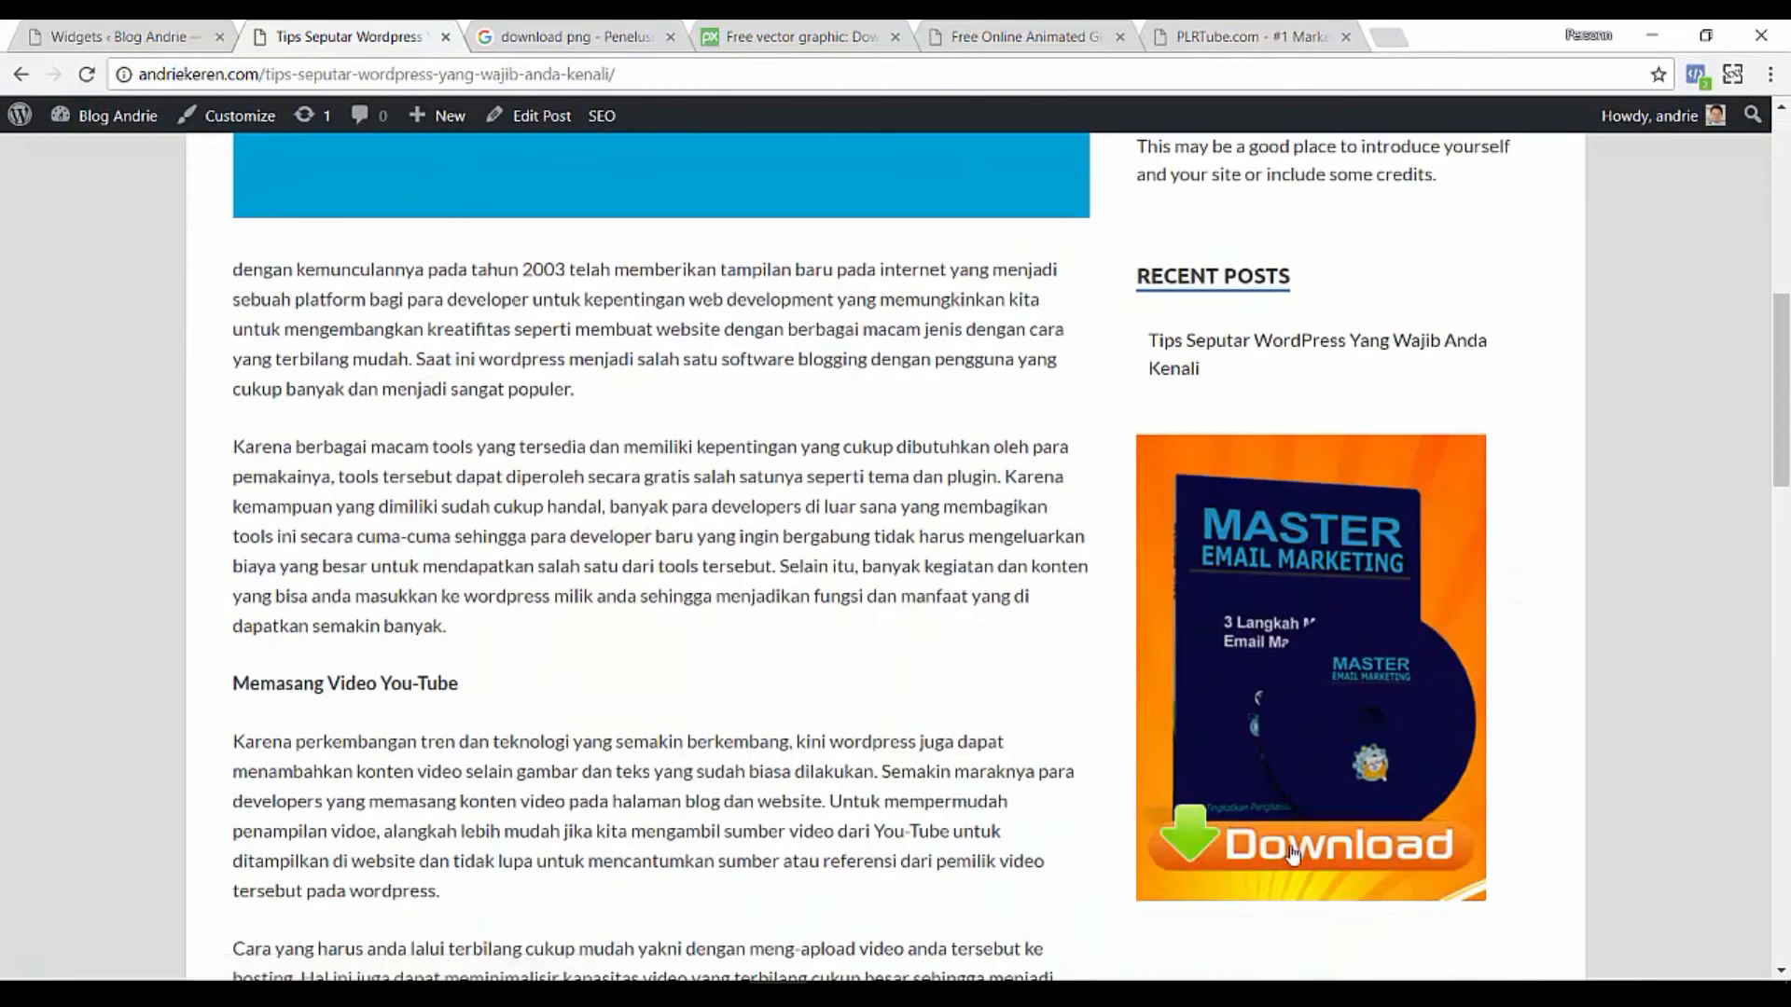
pyautogui.scroll(-3, 839, 666)
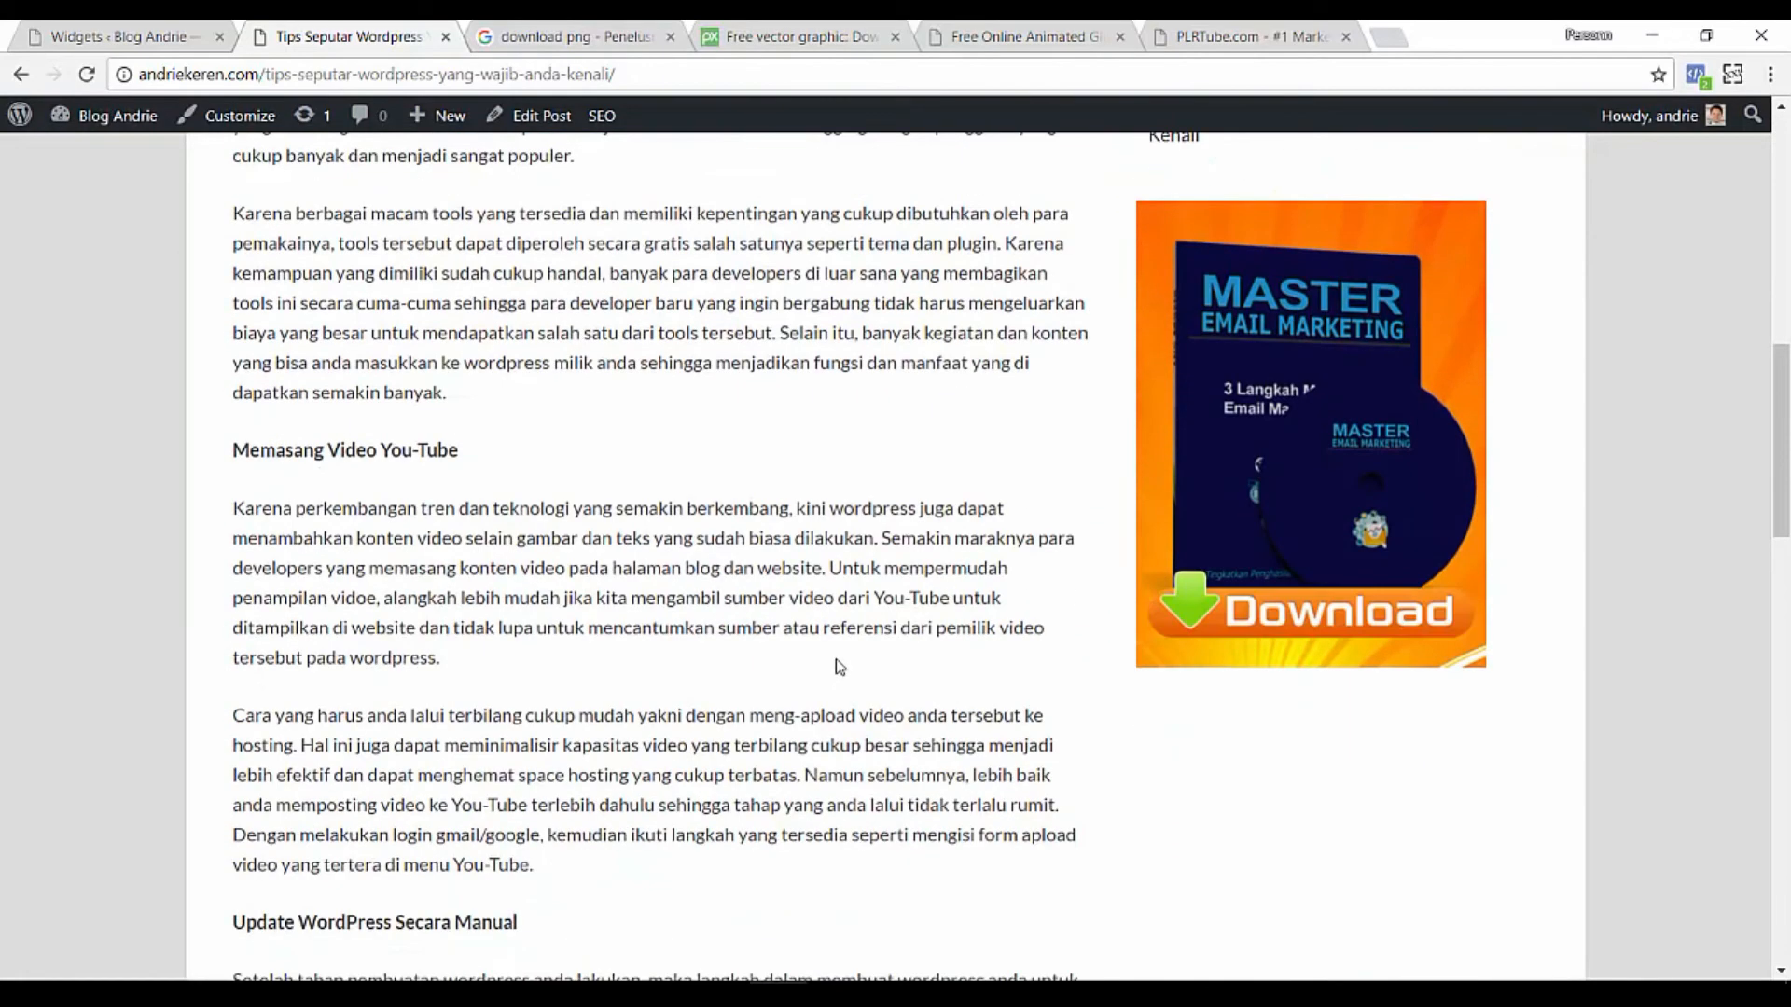
pyautogui.scroll(1, 839, 658)
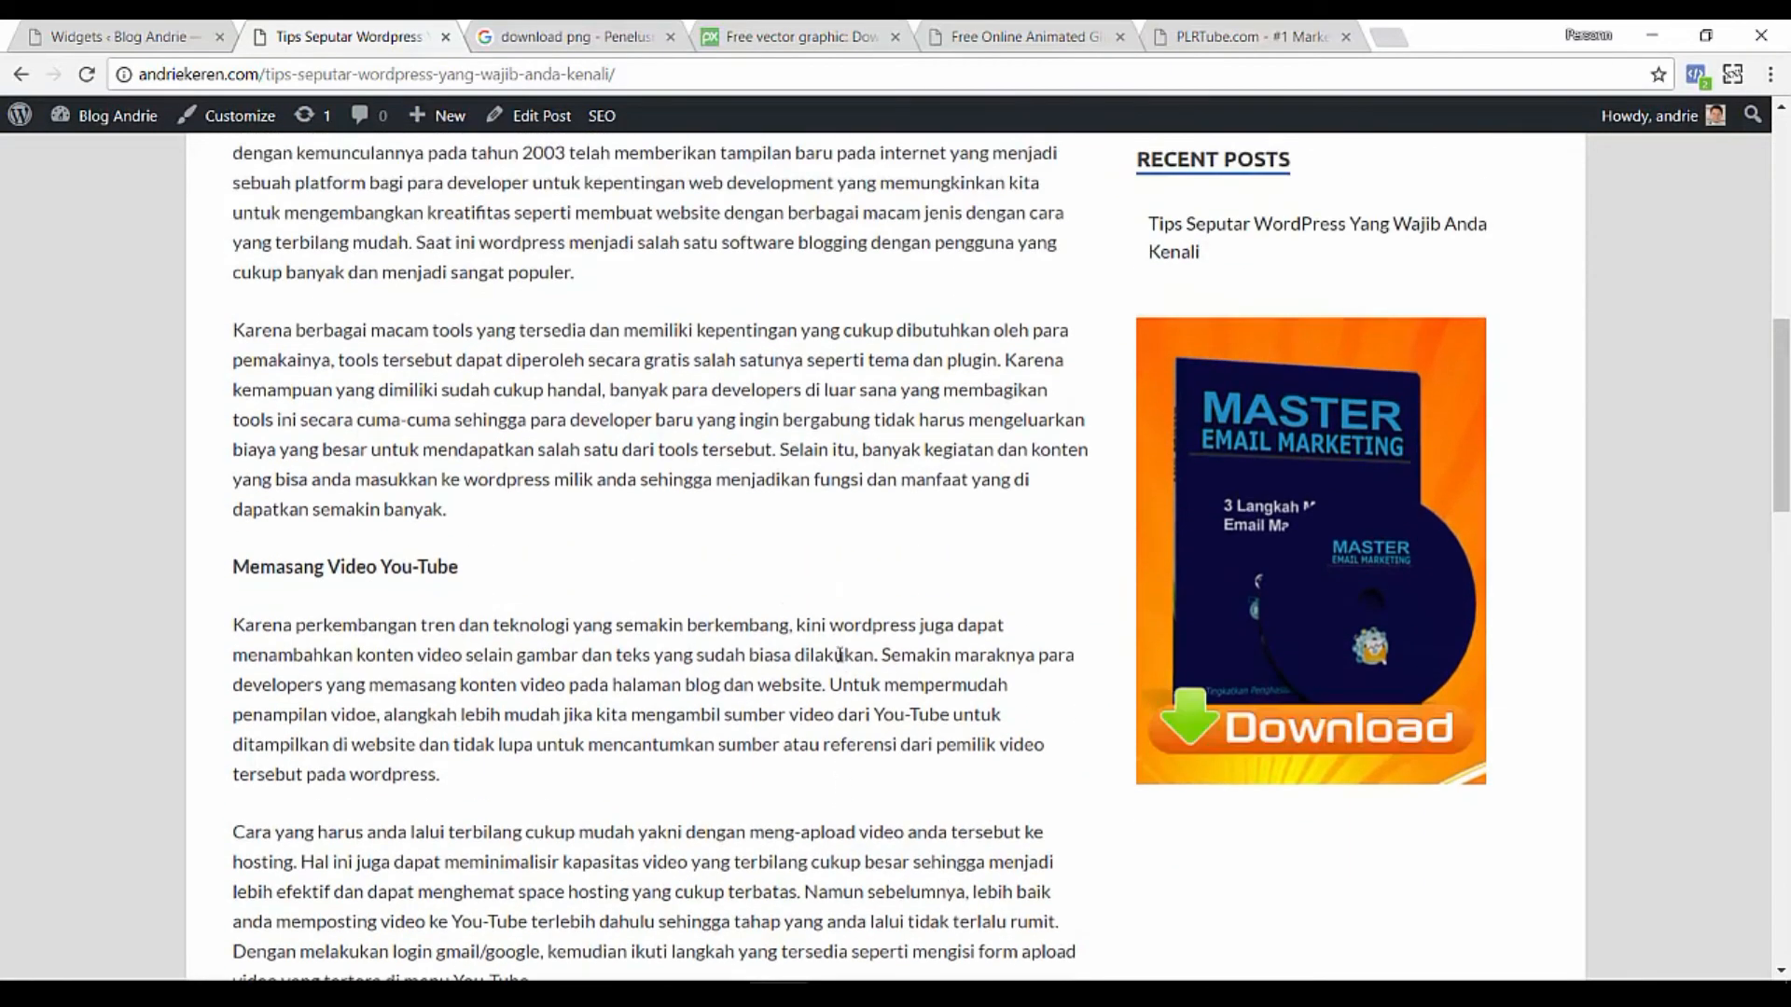
# Test the sidebar banner's link, close the page it opens, and return to the start of the post.
pyautogui.click(1270, 646)
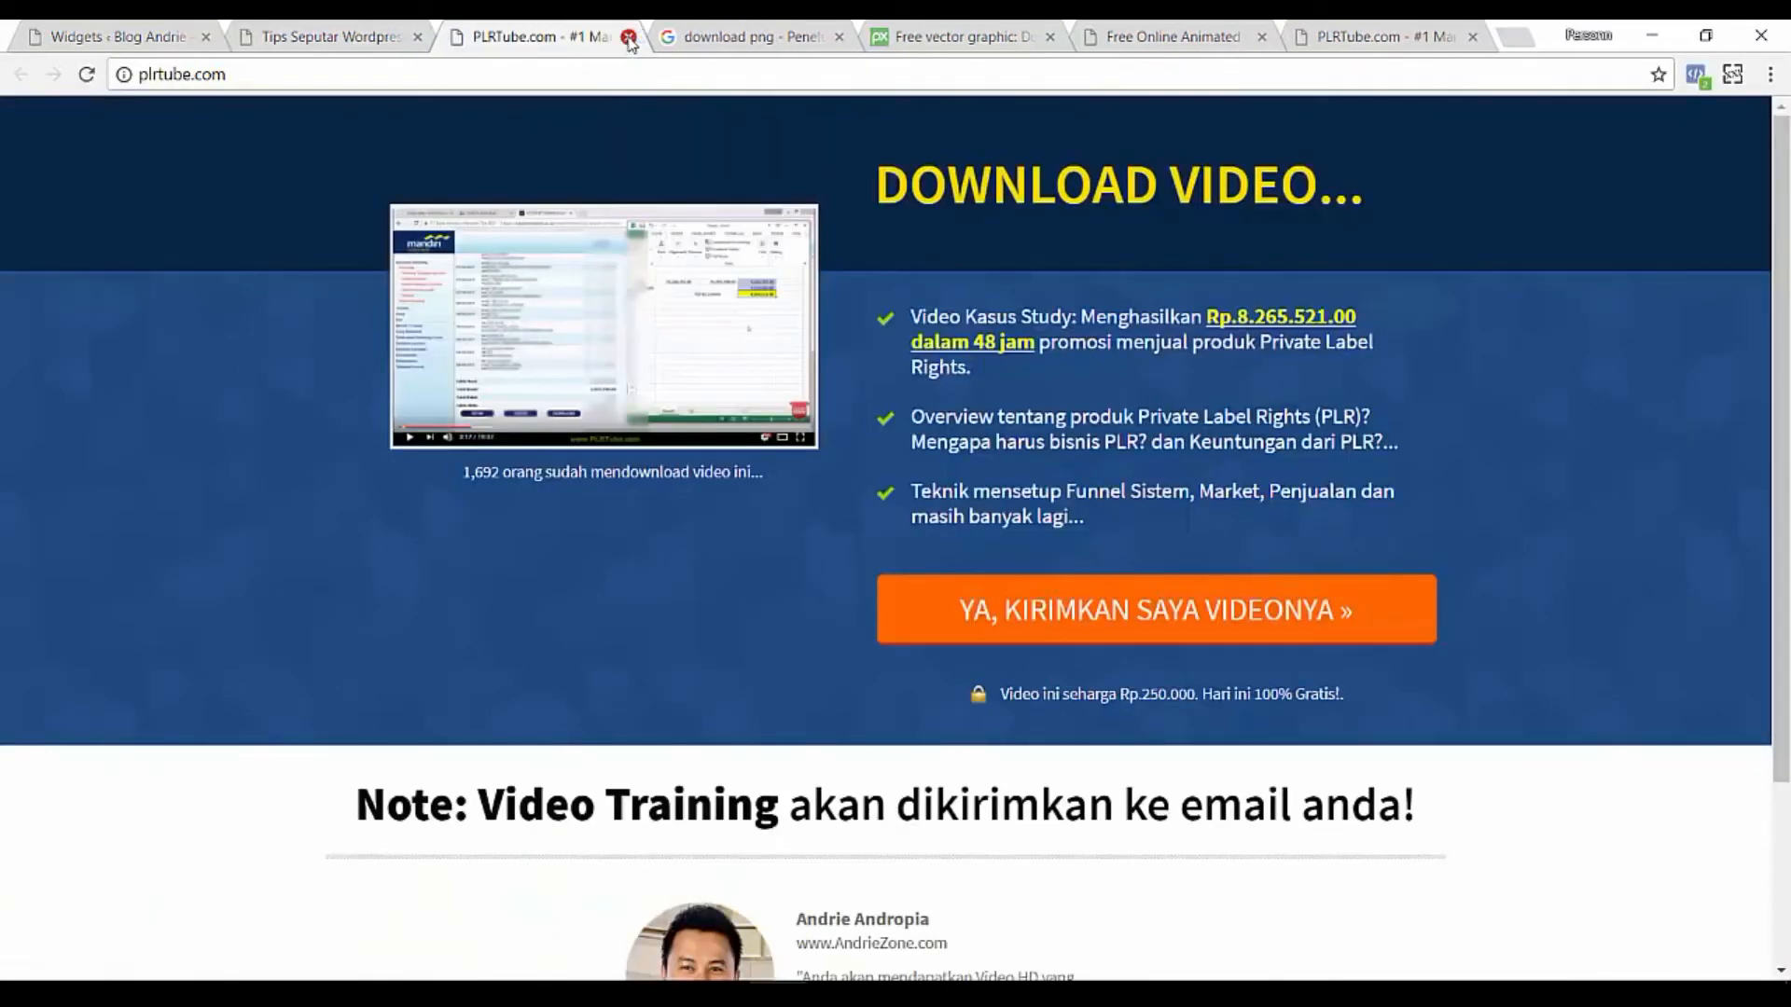
pyautogui.click(630, 38)
pyautogui.scroll(10, 79, 527)
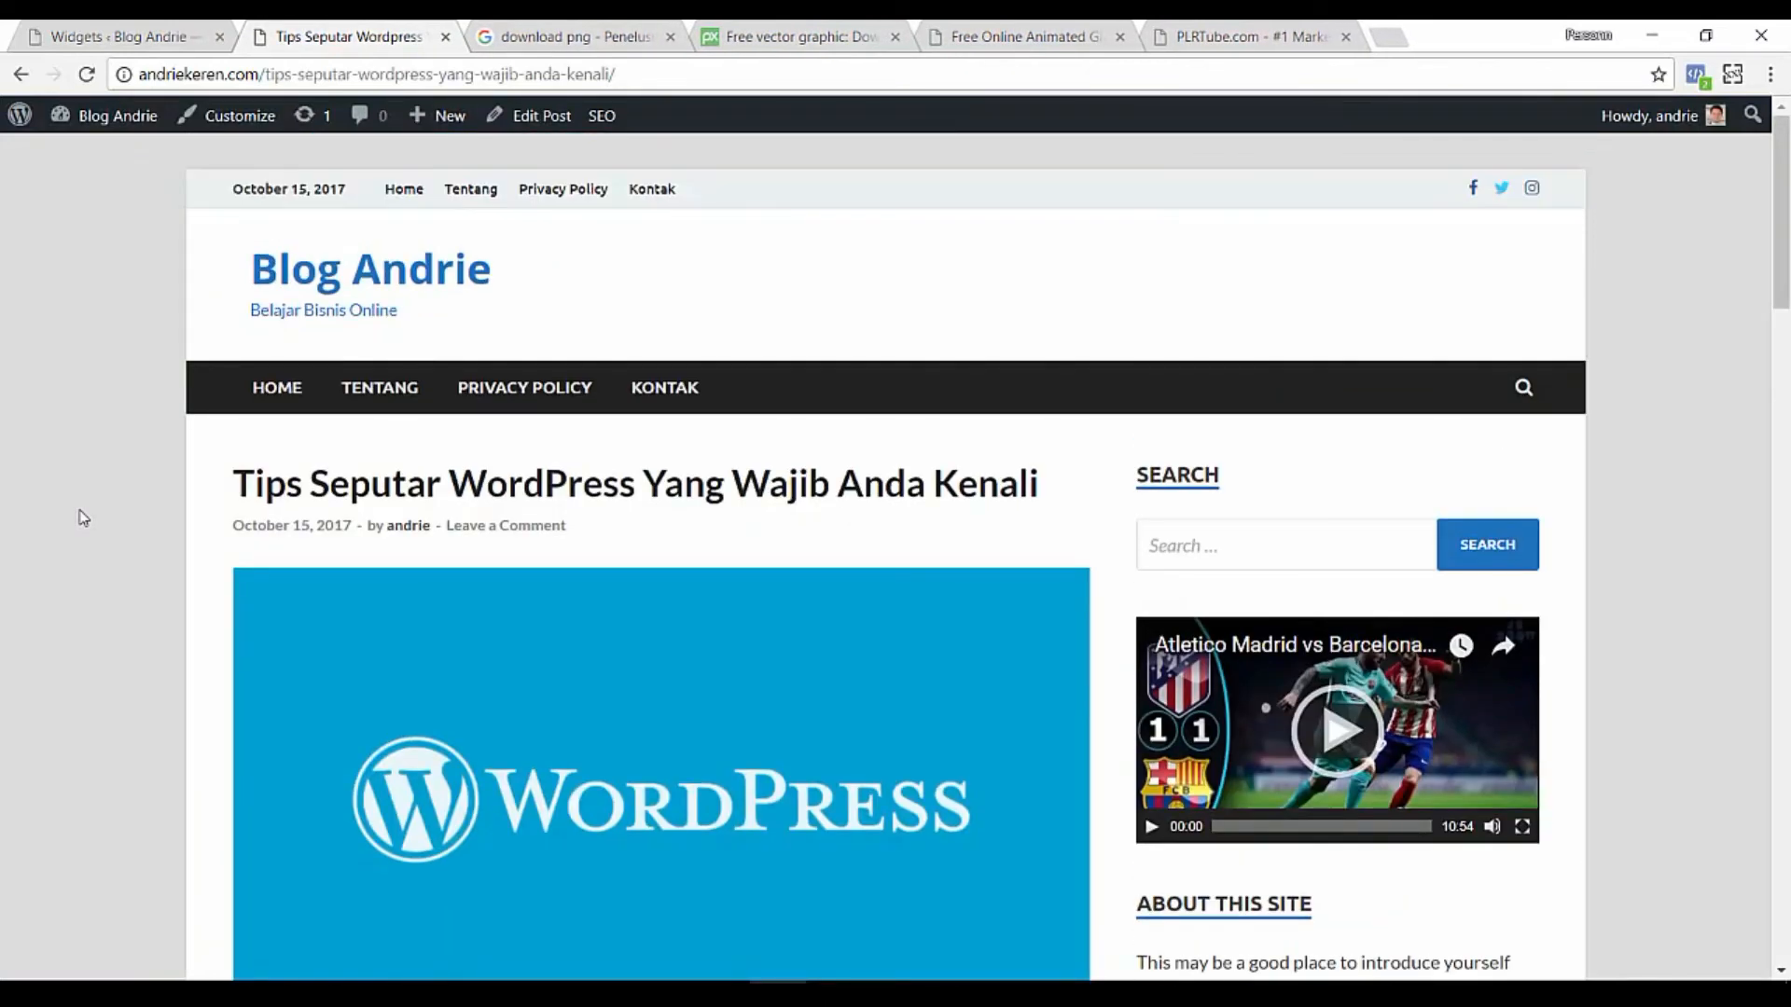